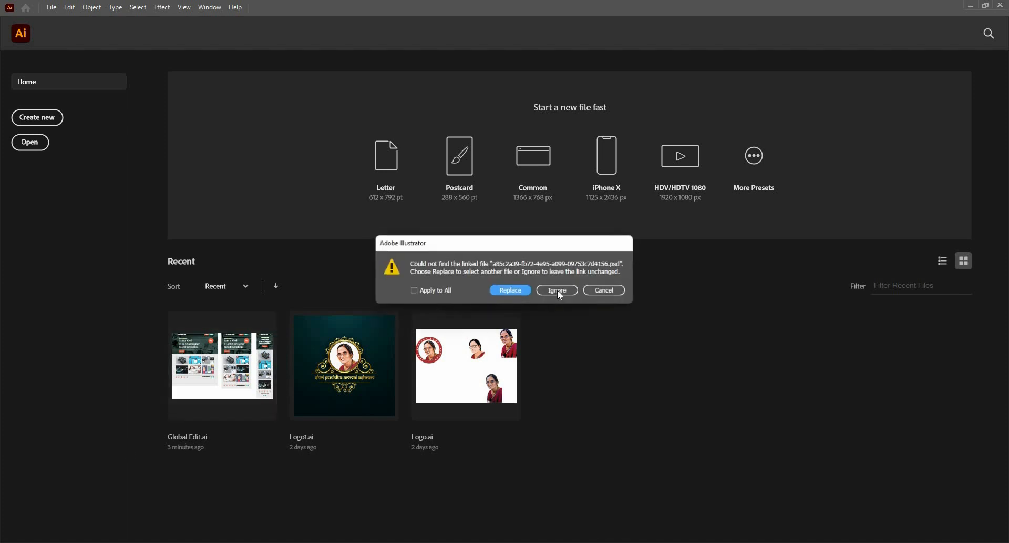
Ignore the missing linked files while opening Global Edit.ai and bring all three web page artboards into view
left_click(542, 290)
left_click(541, 291)
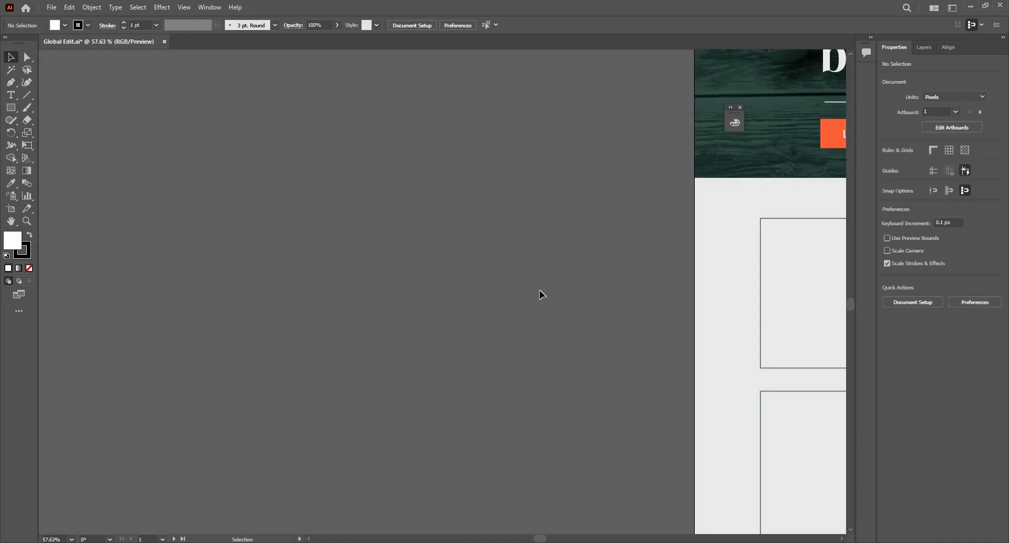
scroll(427, 282, "down", 4)
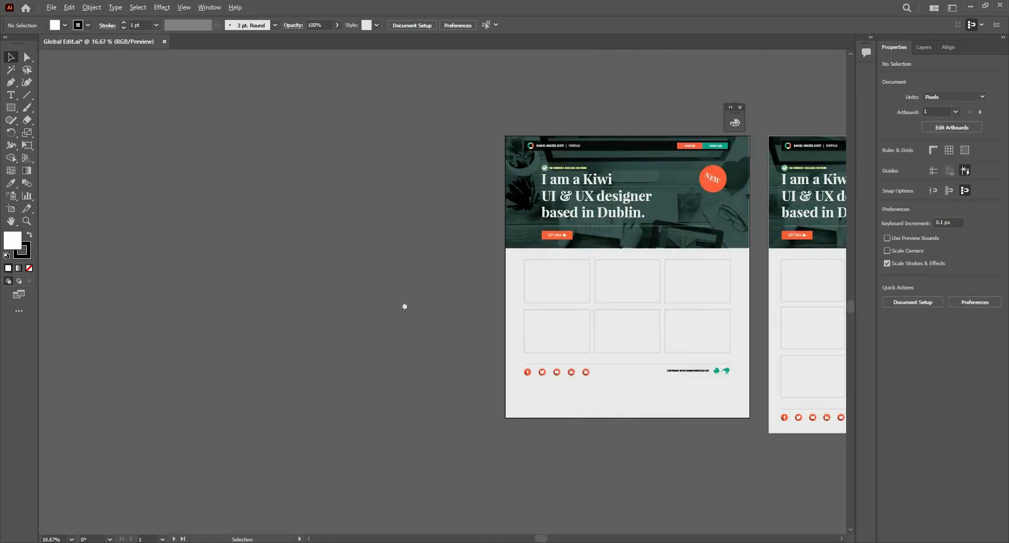
left_click_drag(623, 252, 313, 259)
scroll(312, 259, "up", 1)
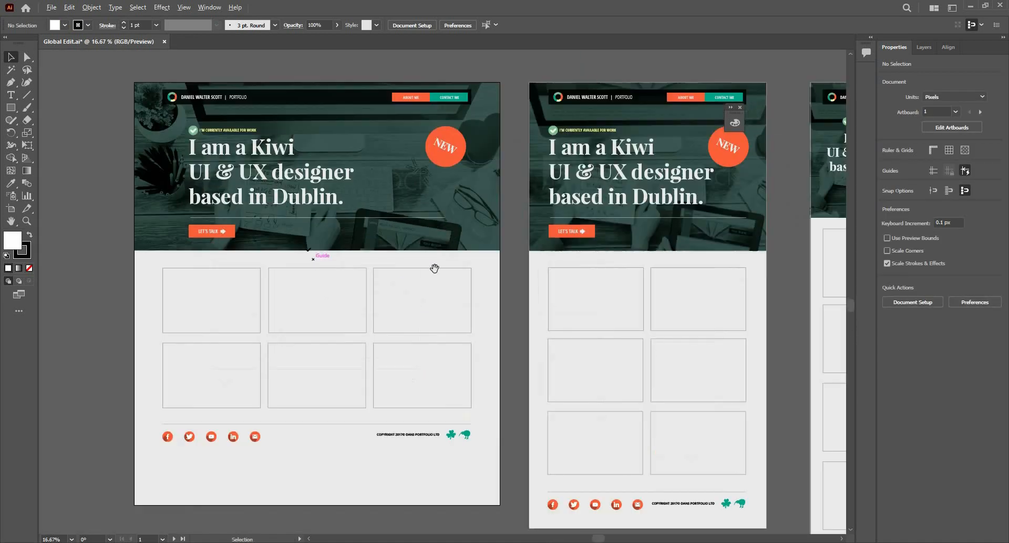
left_click_drag(433, 269, 407, 272)
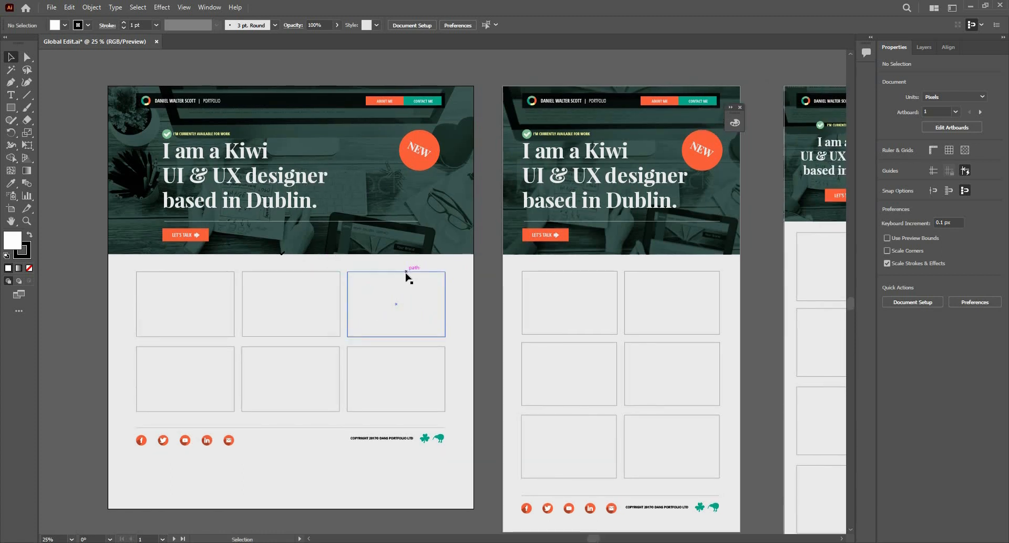
scroll(332, 296, "down", 1)
left_click_drag(449, 299, 389, 293)
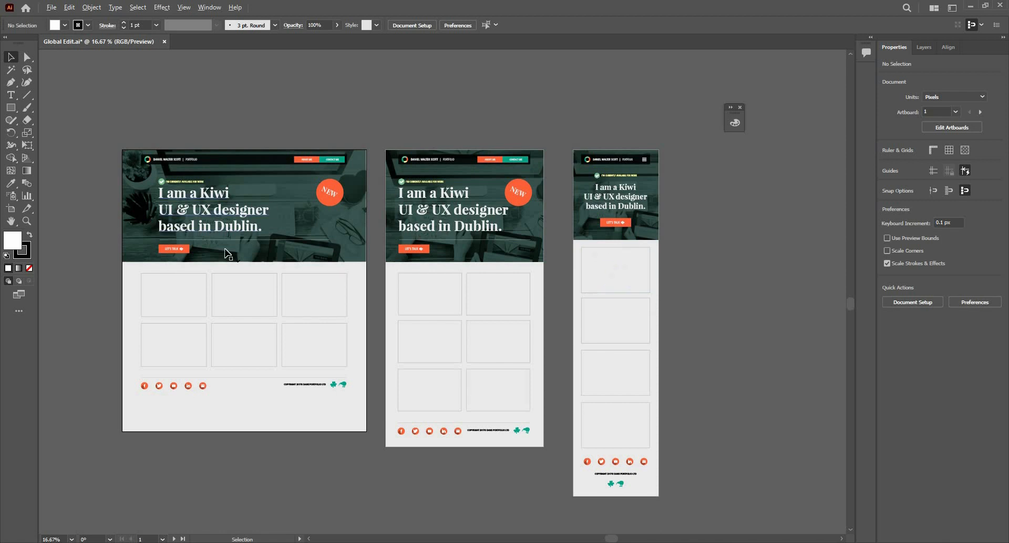
Select the white arrow in the LET'S TALK button on the widest artboard and start Global Edit on it
scroll(147, 248, "up", 2)
scroll(215, 249, "up", 5)
left_click(263, 254)
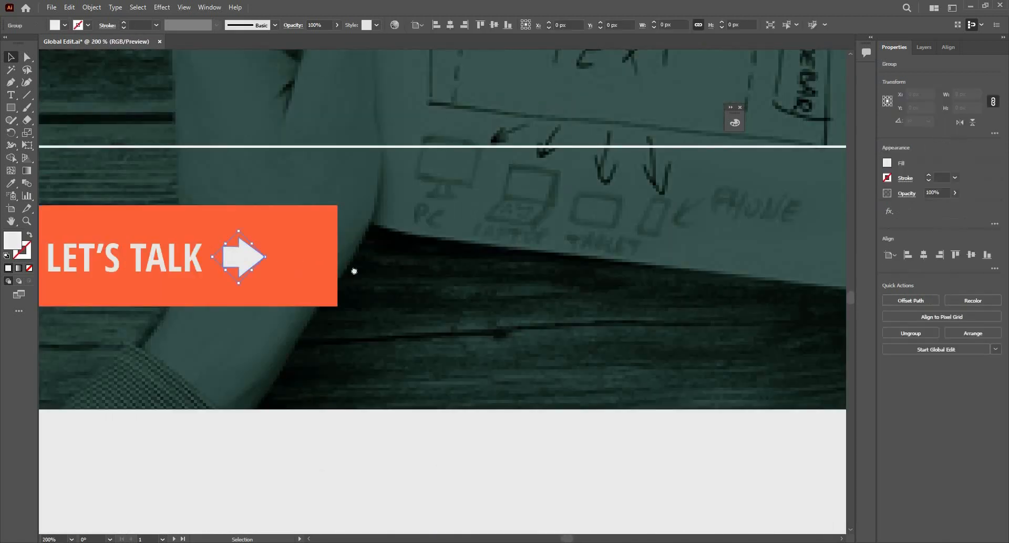
left_click_drag(339, 275, 367, 282)
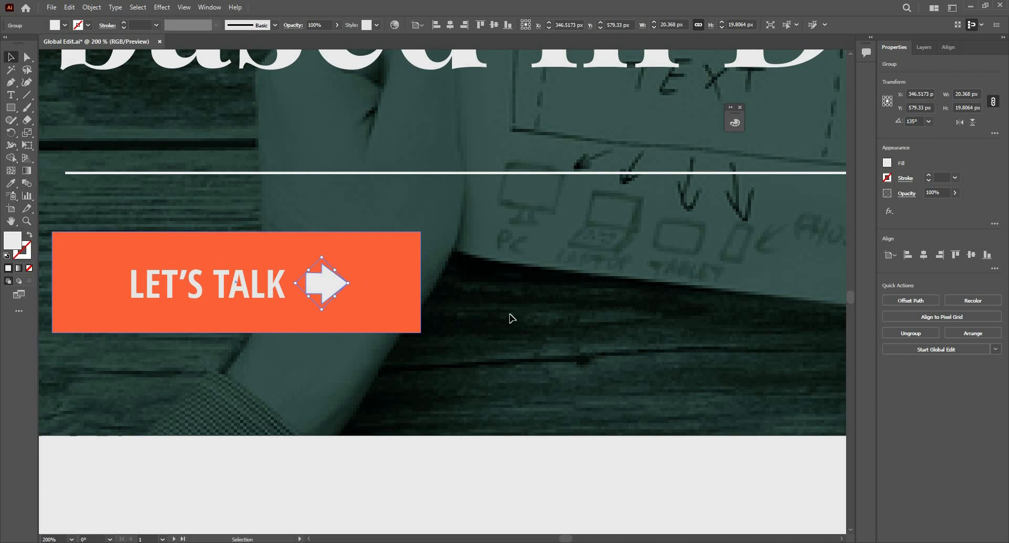
left_click(982, 351)
Examine which LET'S TALK arrows on the other two artboards are included in the Global Edit
scroll(332, 262, "down", 6)
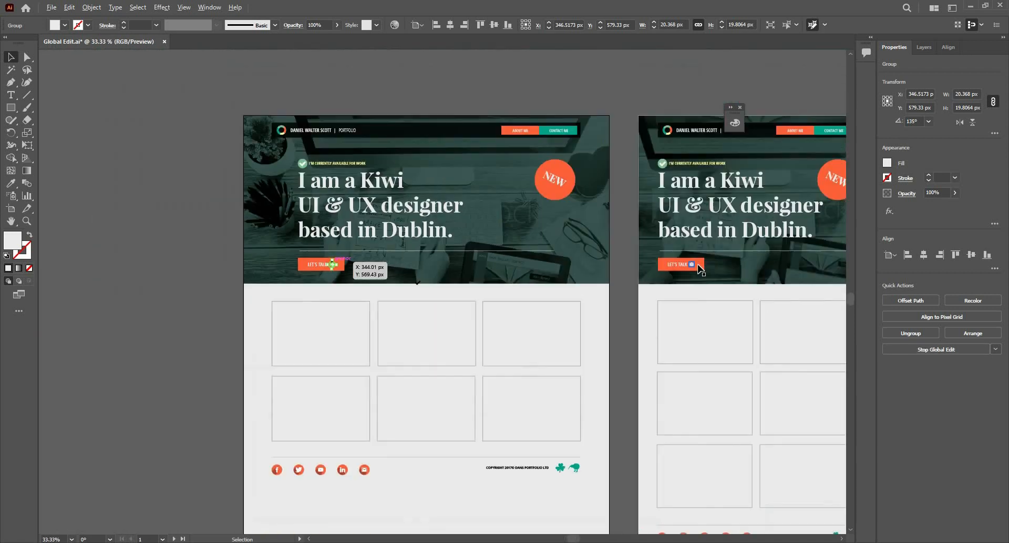
scroll(703, 268, "up", 3)
scroll(684, 269, "up", 3)
scroll(657, 231, "down", 5)
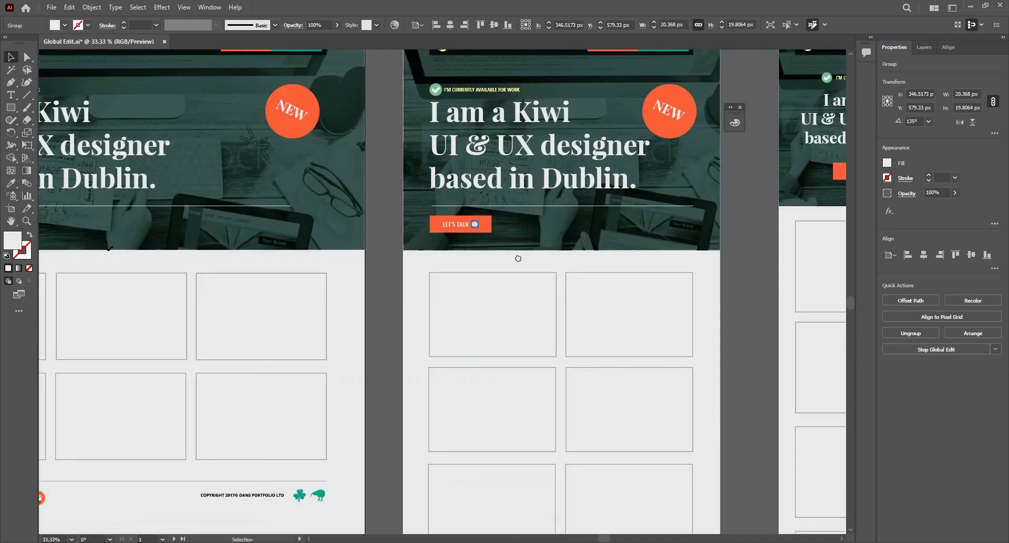
scroll(677, 245, "up", 3)
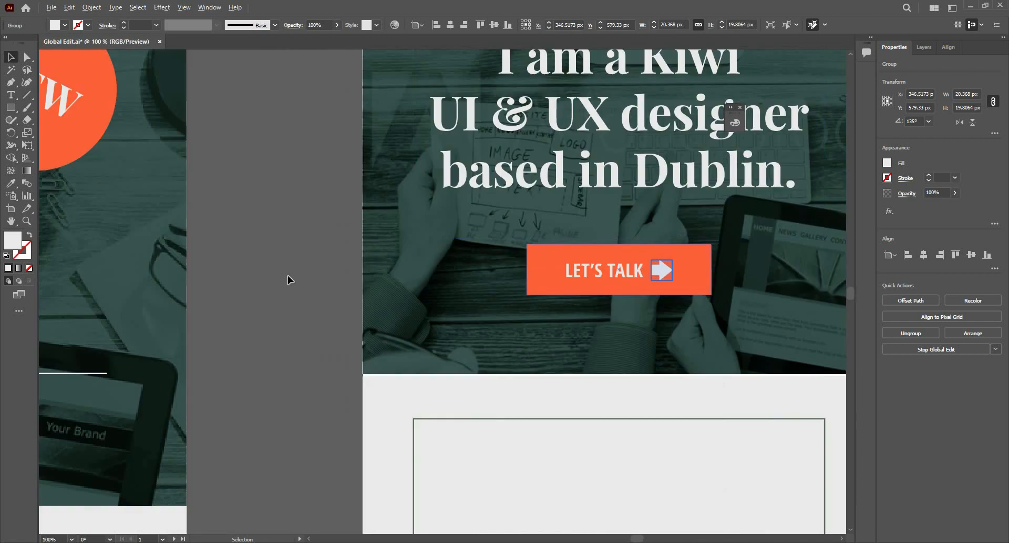
scroll(289, 279, "down", 5)
scroll(275, 288, "up", 7)
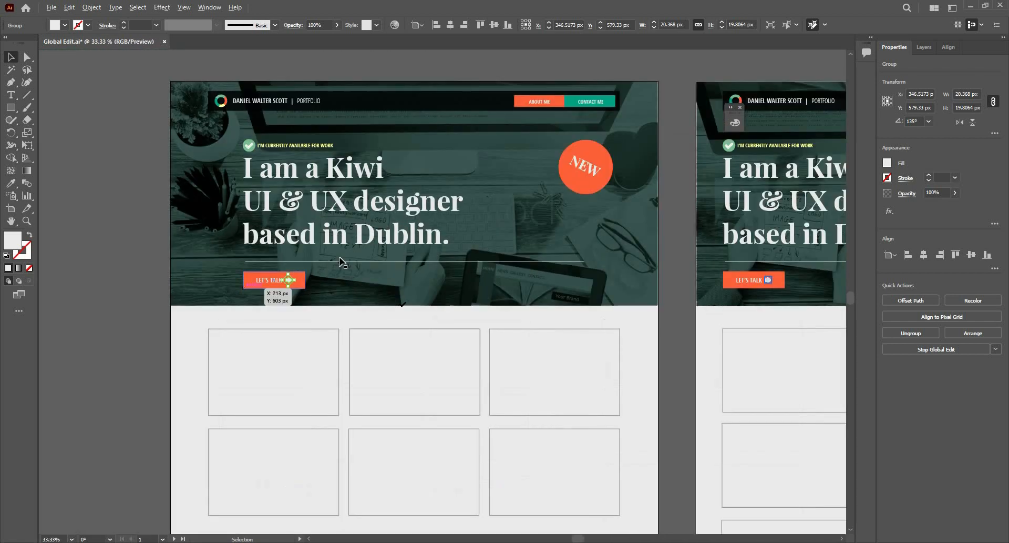
scroll(334, 309, "up", 2)
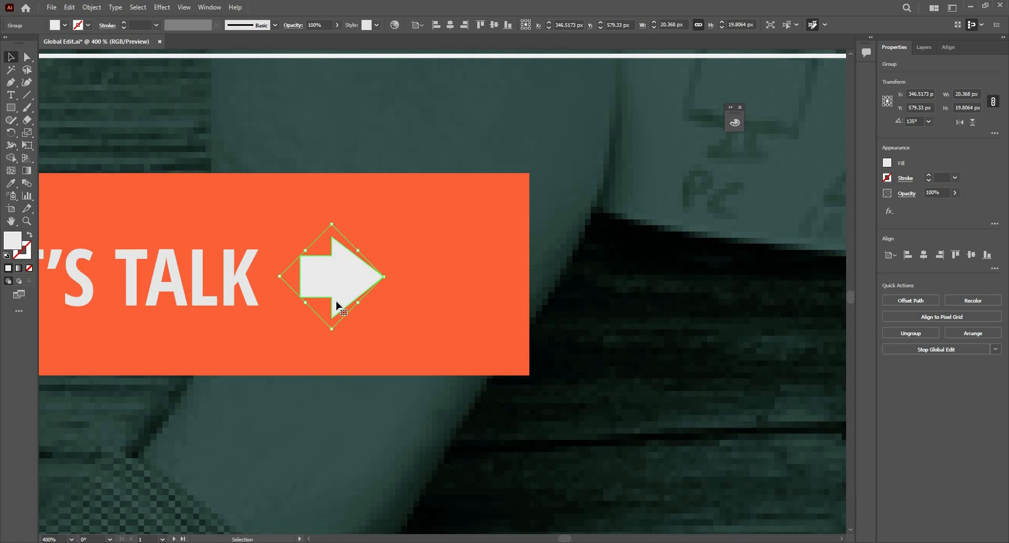
Round all corners of the LET'S TALK arrow to about 1.24 px with the Direct Selection tool
left_click(27, 57)
scroll(329, 273, "up", 2)
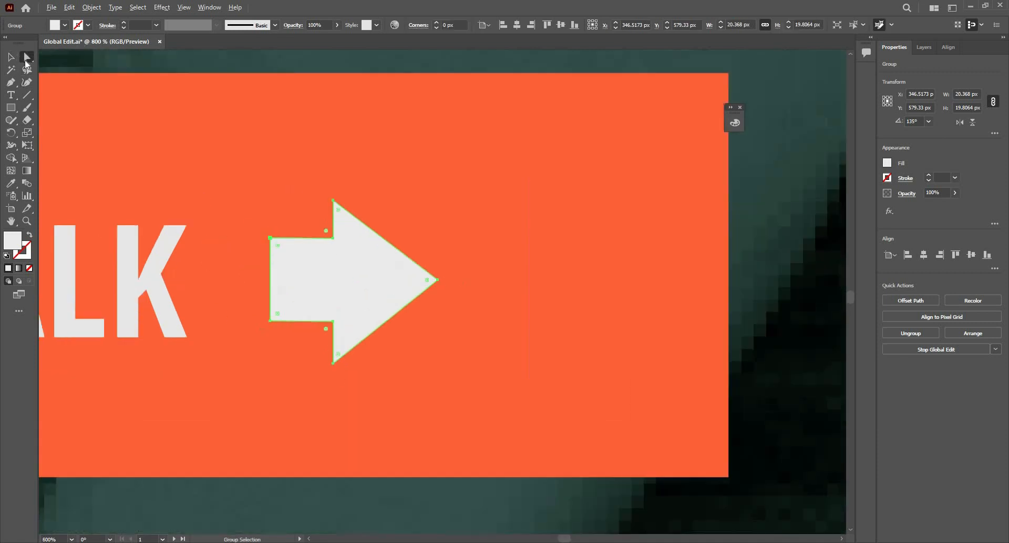
left_click(26, 63)
mouse_move(324, 227)
left_mouse_down()
mouse_move(316, 219)
mouse_move(325, 231)
left_mouse_up()
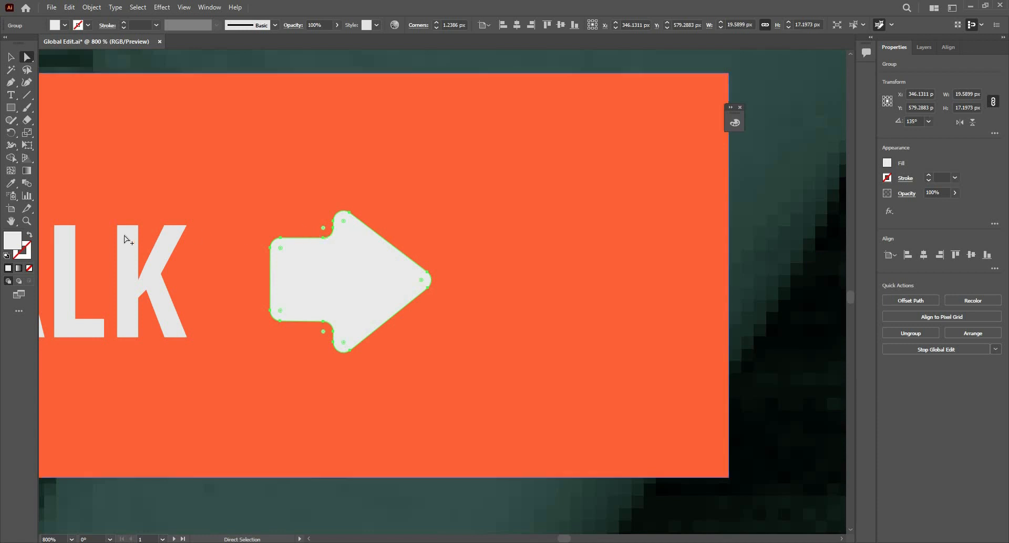
Check the shape of the LET'S TALK arrows across the three artboards
scroll(120, 238, "down", 10)
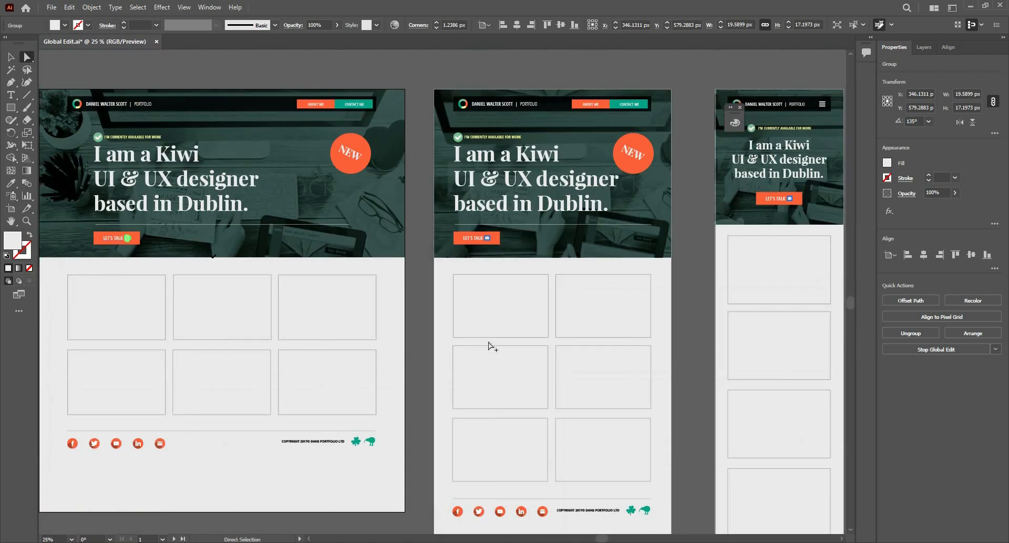
scroll(499, 203, "up", 4)
scroll(356, 323, "up", 3)
scroll(649, 282, "down", 5)
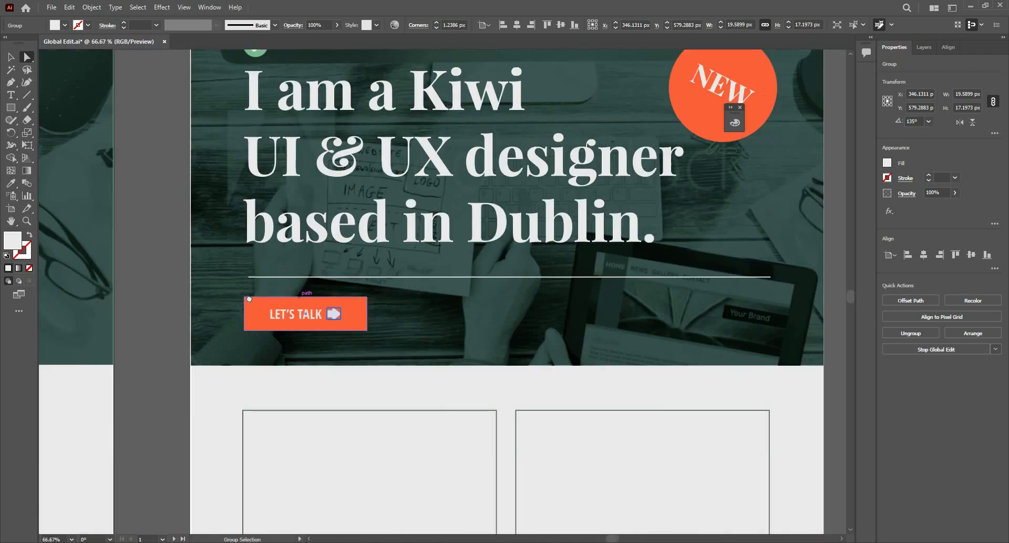
left_click_drag(615, 222, 180, 235)
scroll(818, 270, "up", 3)
scroll(817, 276, "down", 8)
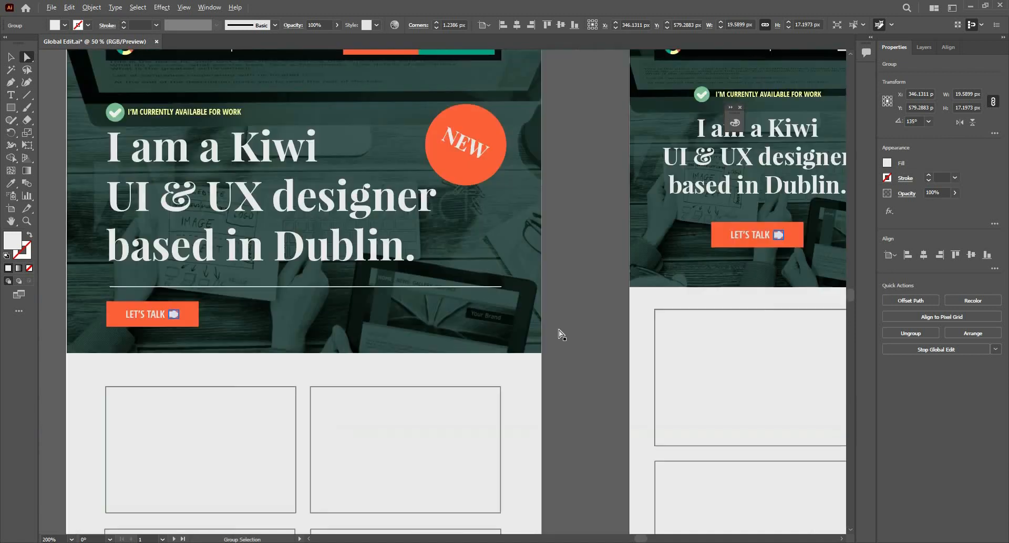
scroll(494, 318, "up", 10)
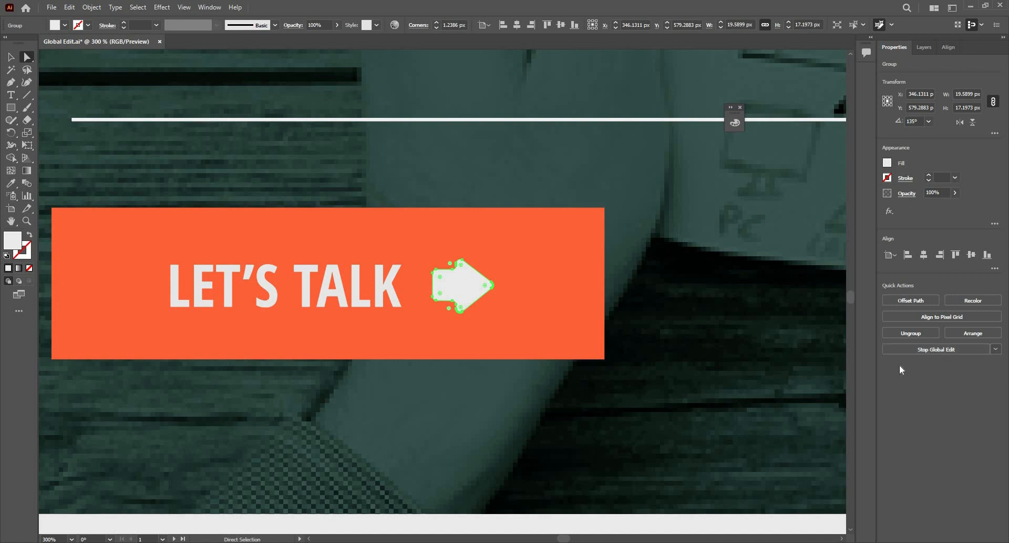
Undo the corner rounding of the LET'S TALK arrow
key("ctrl+1")
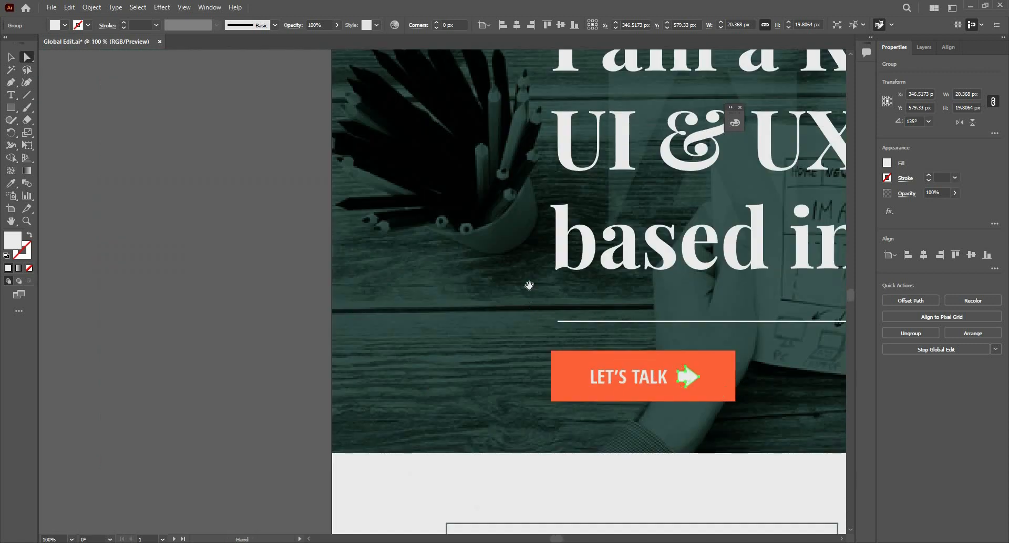
left_click_drag(529, 286, 388, 527)
left_click_drag(304, 216, 218, 354)
scroll(303, 214, "down", 3)
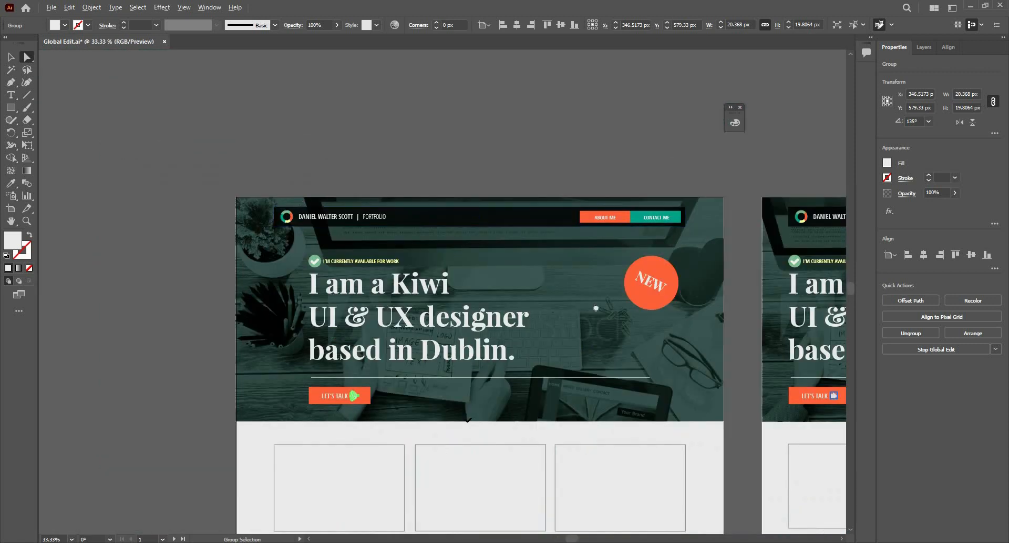
Select the white check mark in the green circle on the widest artboard
scroll(317, 274, "up", 4)
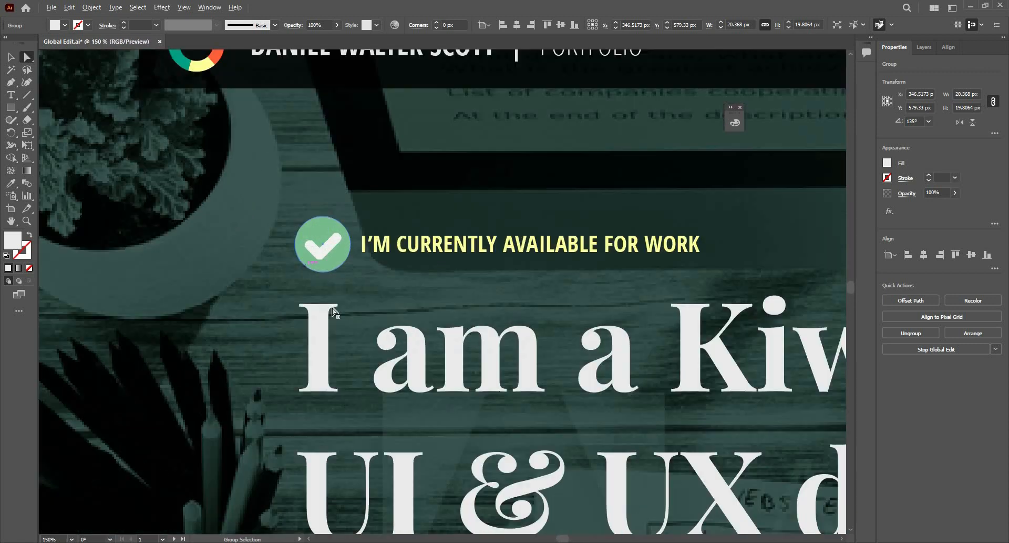
scroll(338, 325, "up", 4)
left_click(338, 327)
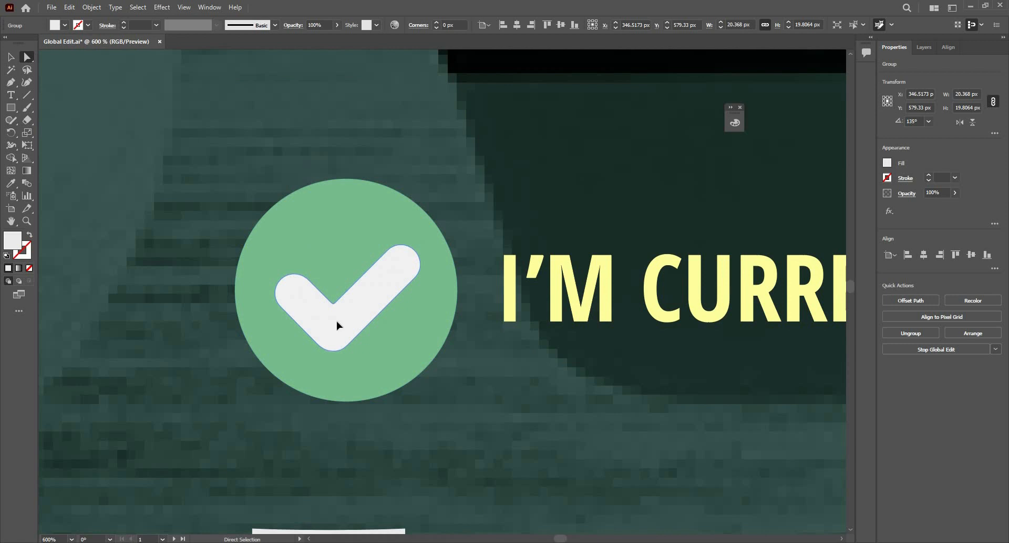
left_click(10, 55)
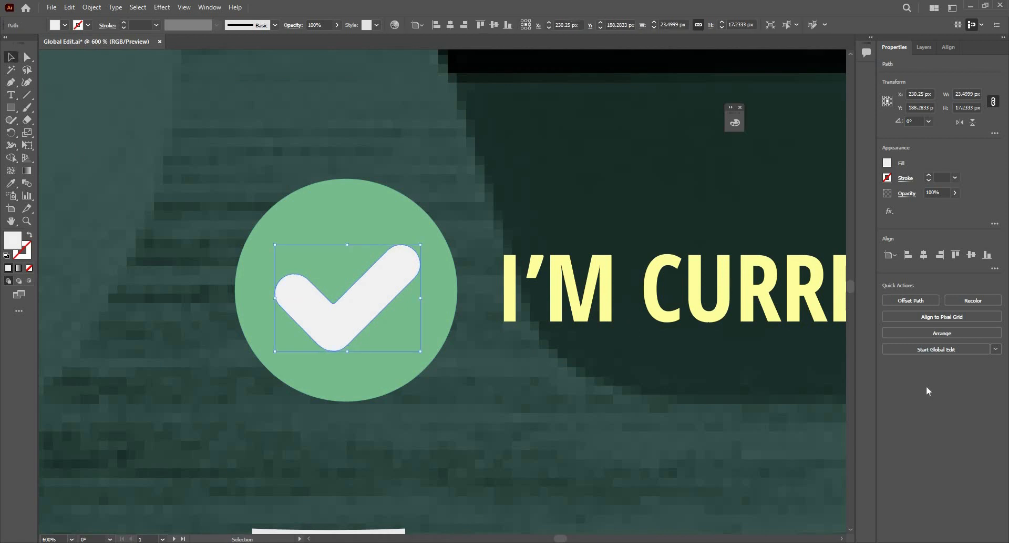
Select the white check mark in the green circle on the middle artboard and start Global Edit on it
scroll(199, 224, "down", 4)
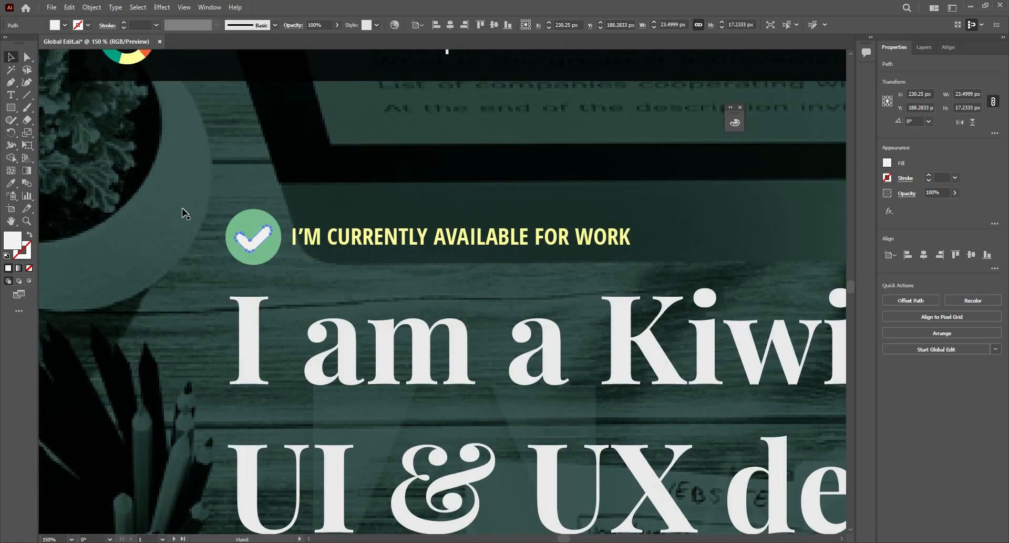
left_click_drag(744, 250, 251, 214)
scroll(250, 214, "down", 3)
left_click_drag(554, 166, 286, 131)
scroll(534, 211, "up", 3)
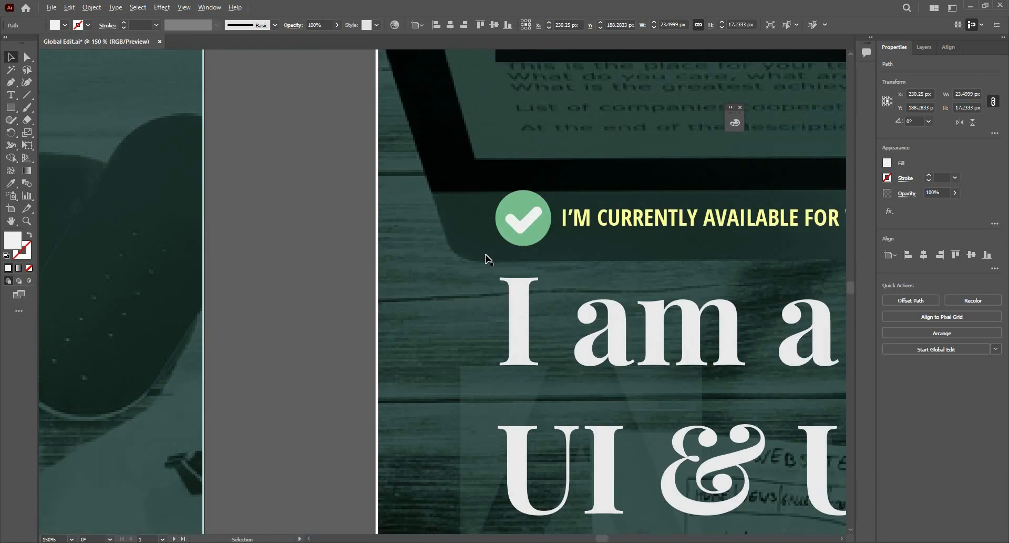
scroll(553, 247, "up", 3)
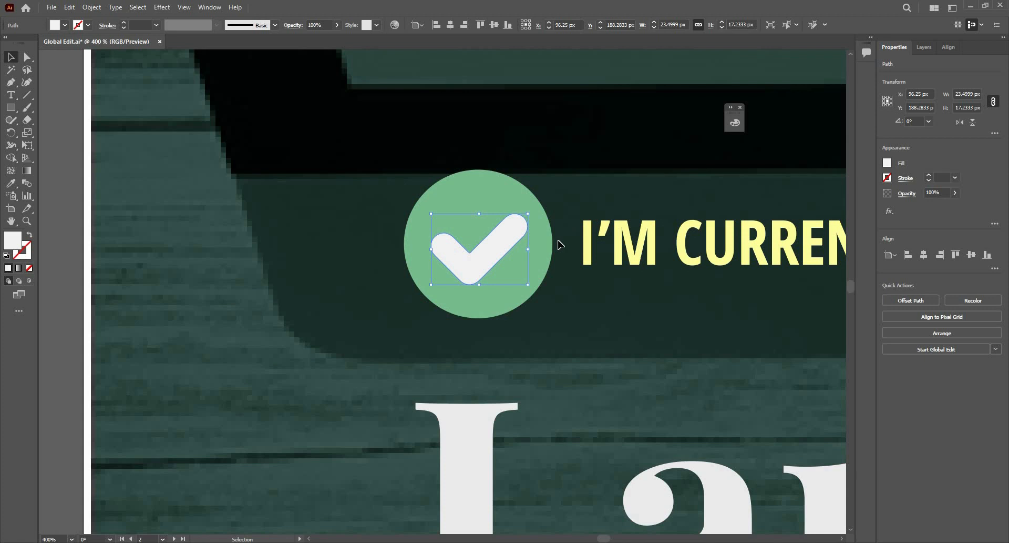
left_click(940, 350)
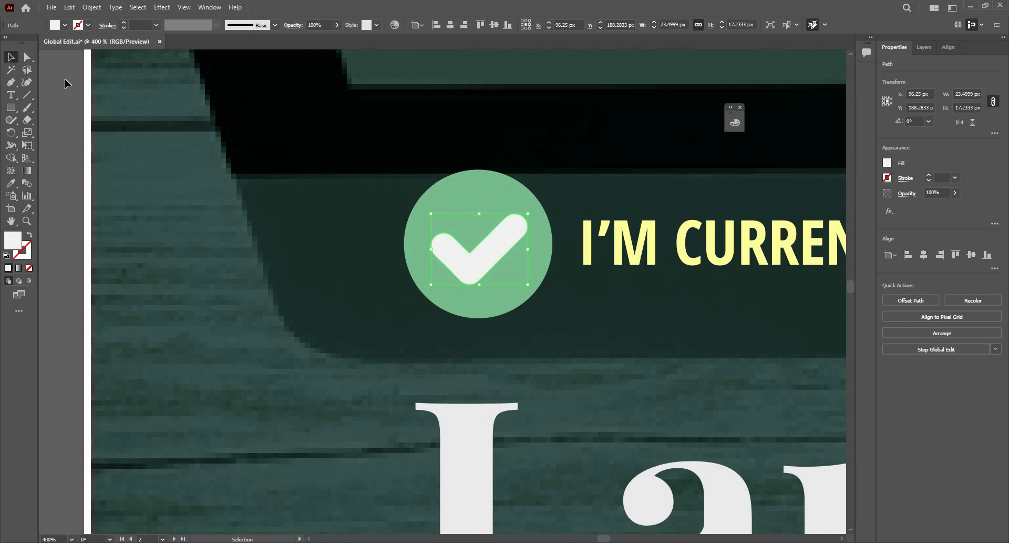
Round the check mark's inner corner to about 2.44 px with the Direct Selection tool
left_click(25, 59)
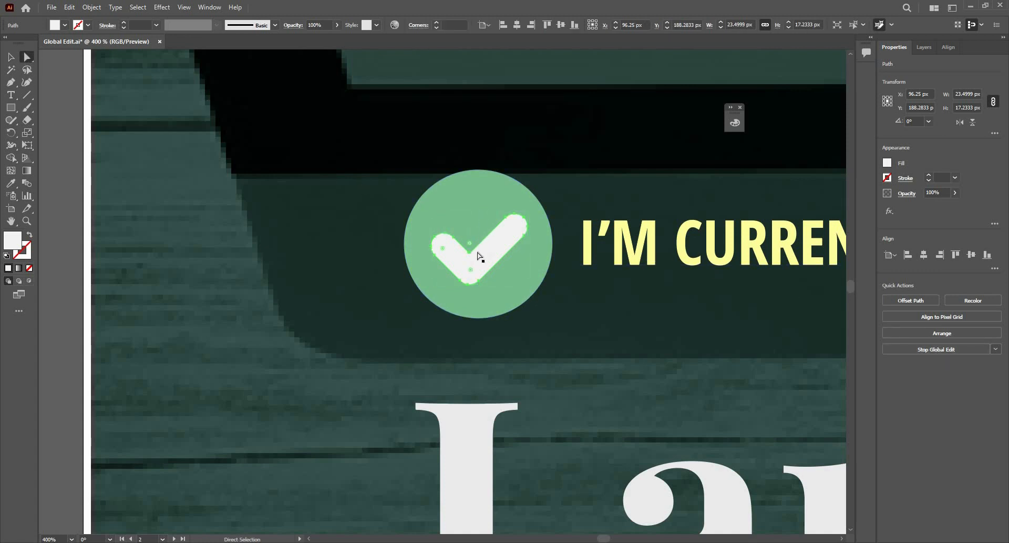
key("ctrl+plus")
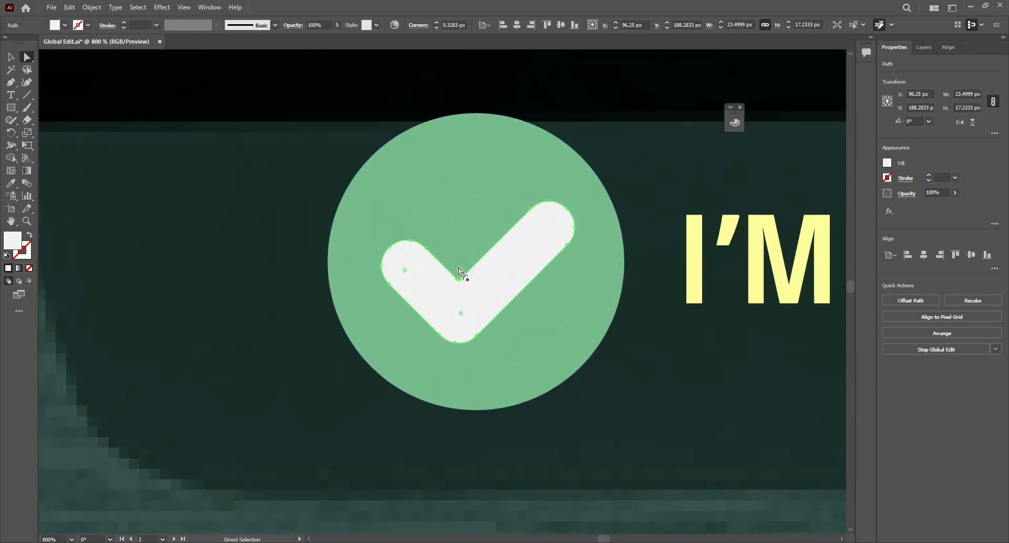
left_click_drag(458, 270, 458, 252)
Examine the check marks in the green circles on the other artboards for the same corner change
scroll(565, 239, "down", 11)
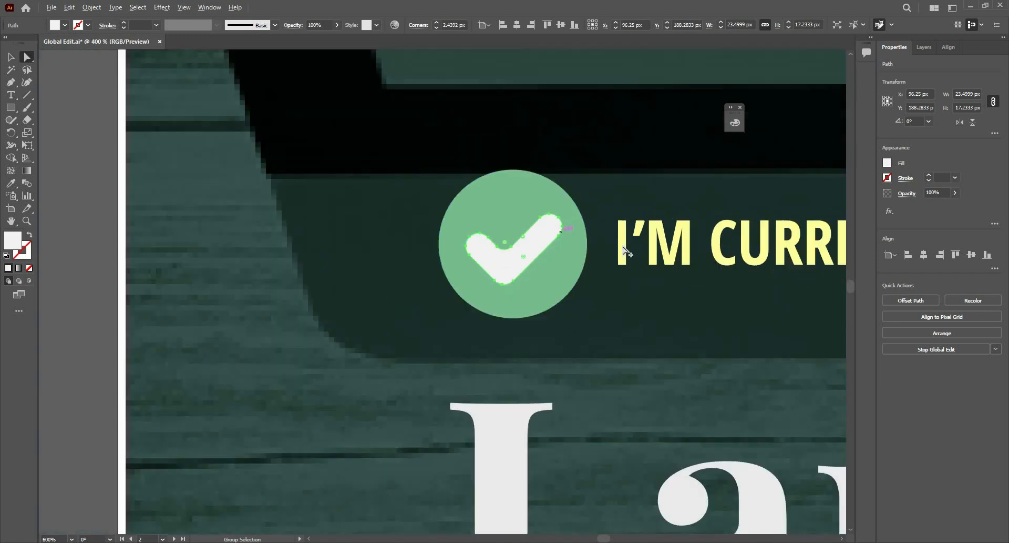
scroll(376, 247, "up", 10)
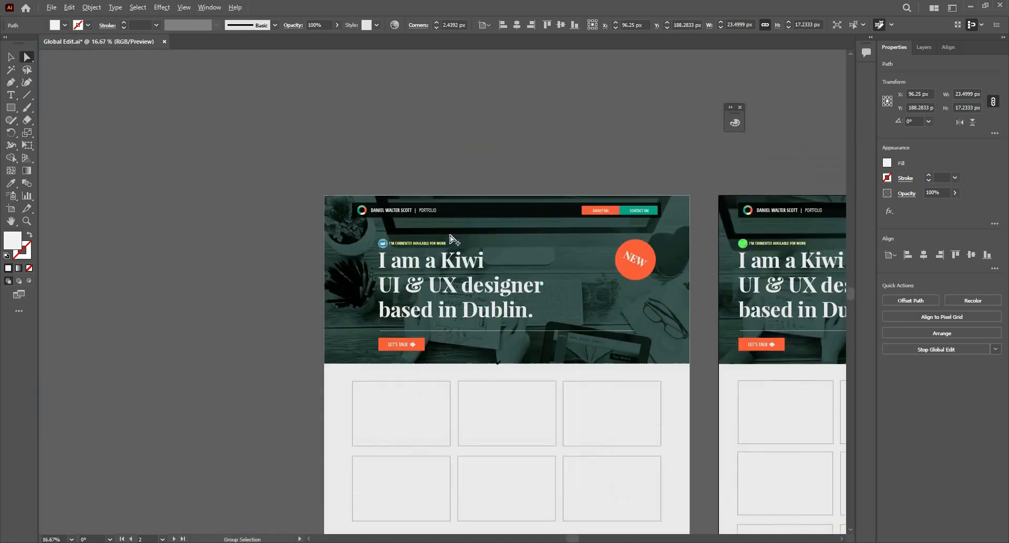
scroll(601, 238, "down", 9)
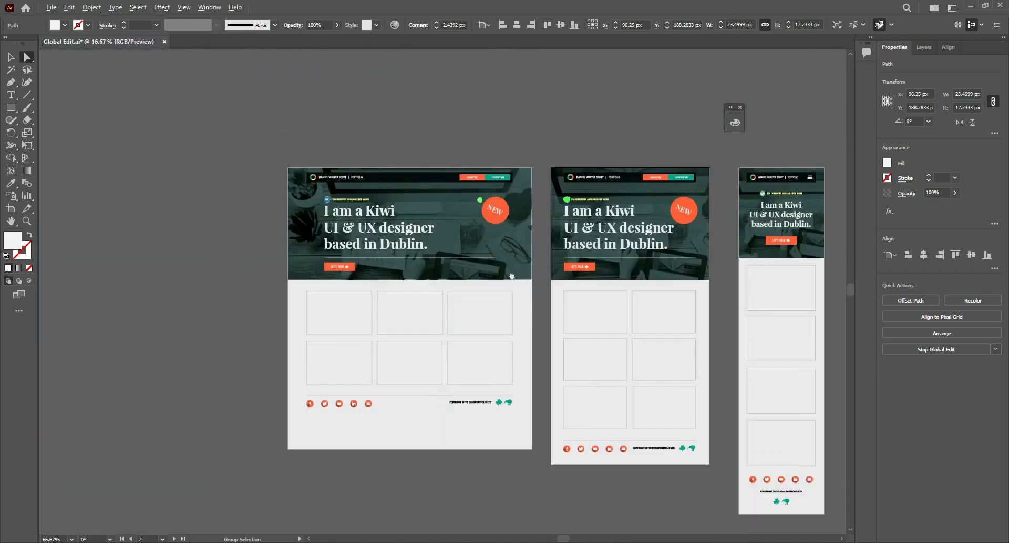
left_click_drag(614, 233, 387, 281)
scroll(390, 271, "up", 3)
scroll(392, 271, "up", 4)
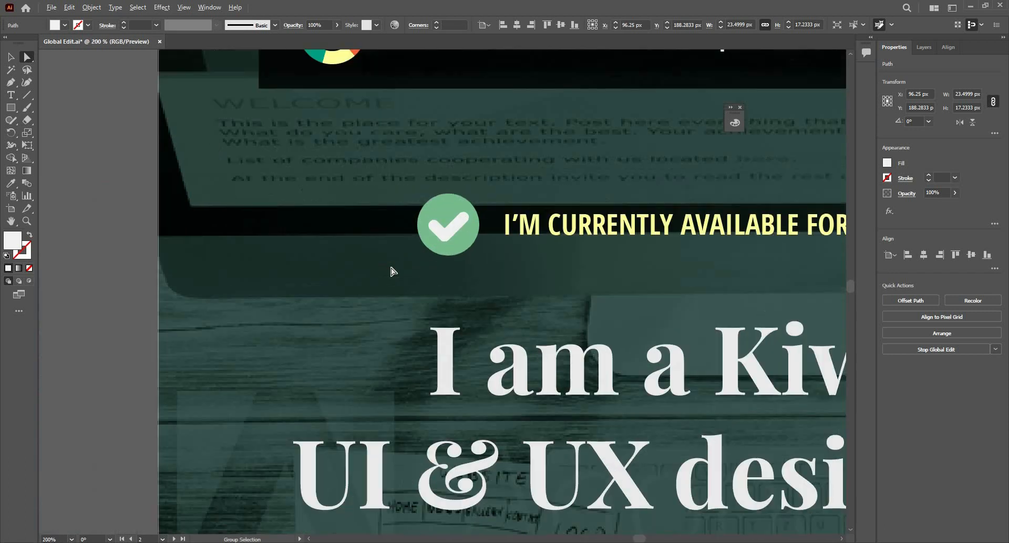
scroll(439, 241, "up", 4)
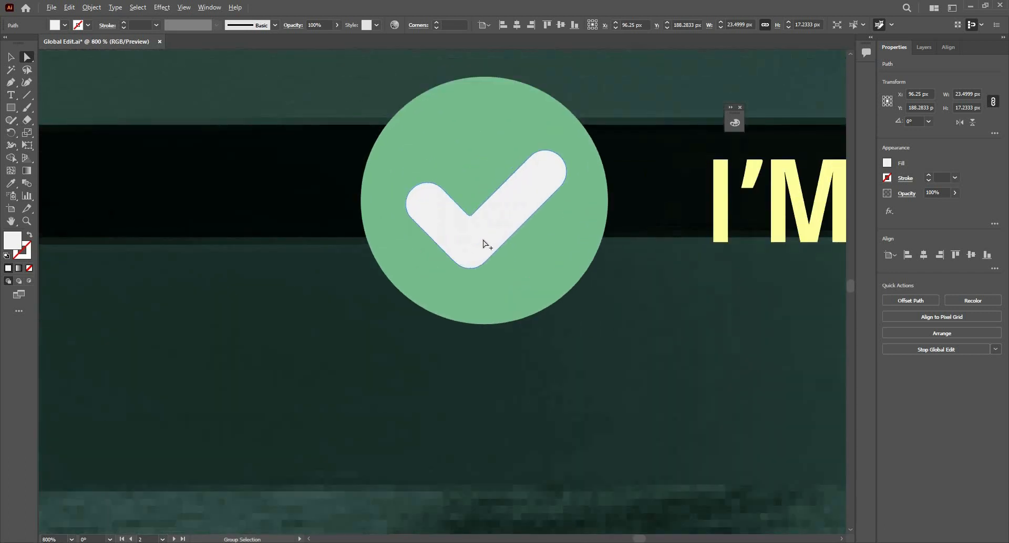
scroll(484, 243, "down", 10)
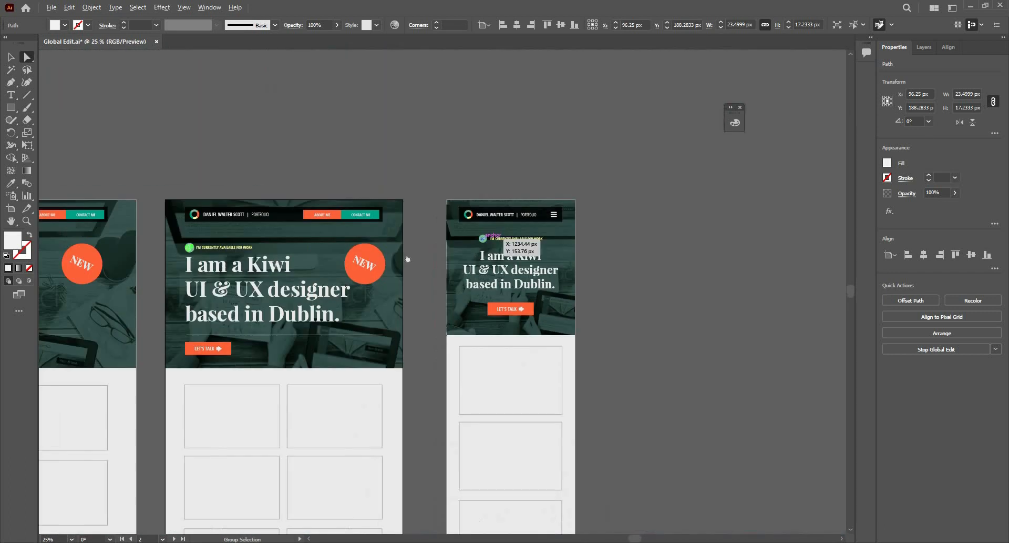
Switch to the Selection tool and start Global Edit again on the middle artboard's white check mark
left_click_drag(570, 266, 862, 263)
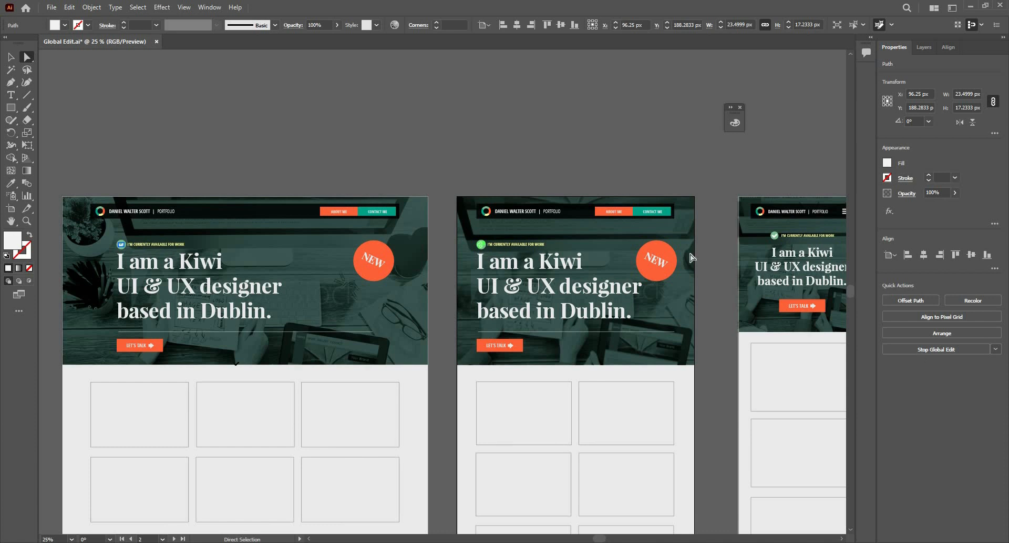
left_click(11, 56)
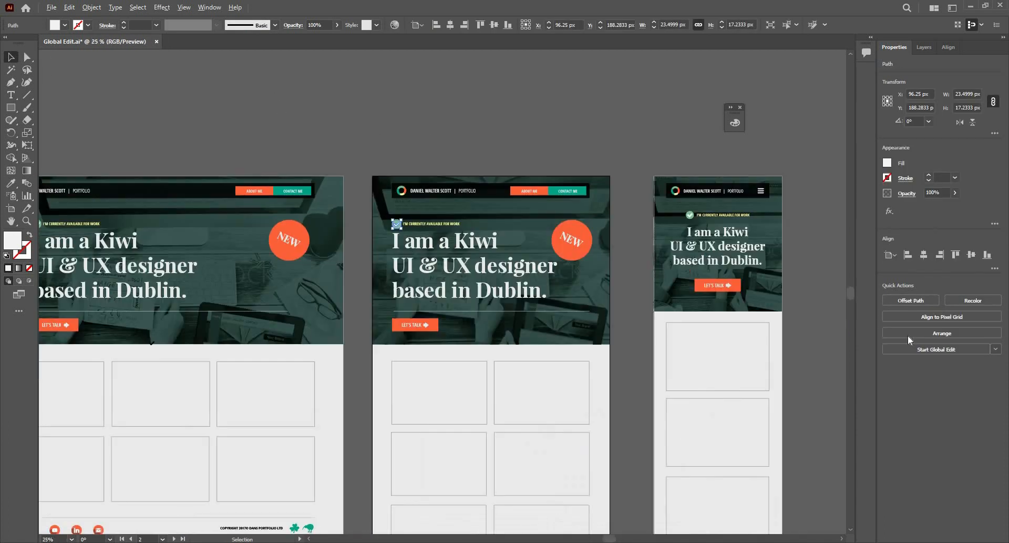
left_click(925, 349)
Examine the check marks in the green circles on all three artboards for Global Edit highlighting and the inner corner's rounding
scroll(383, 254, "up", 5)
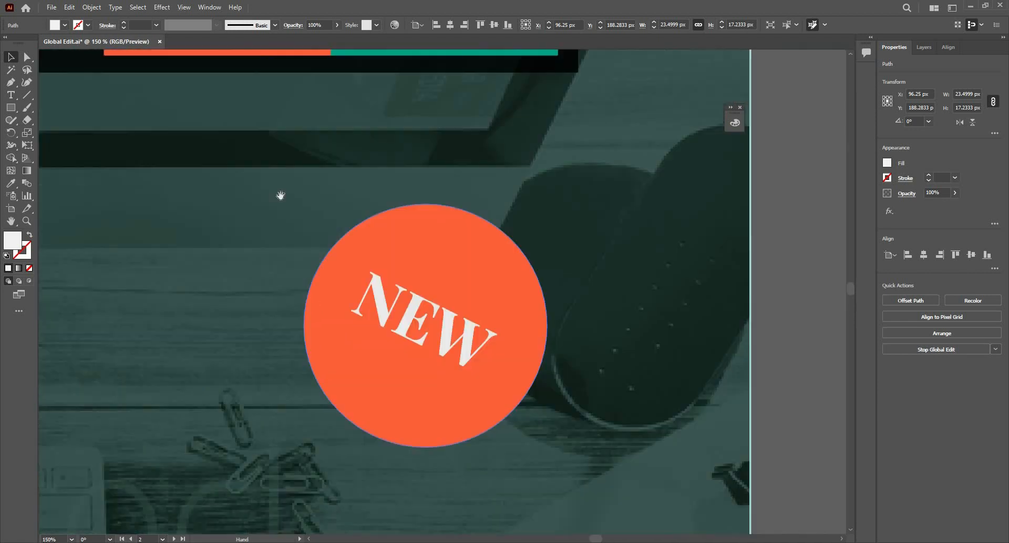
left_click_drag(281, 195, 557, 242)
left_click_drag(158, 169, 575, 247)
scroll(575, 247, "down", 3)
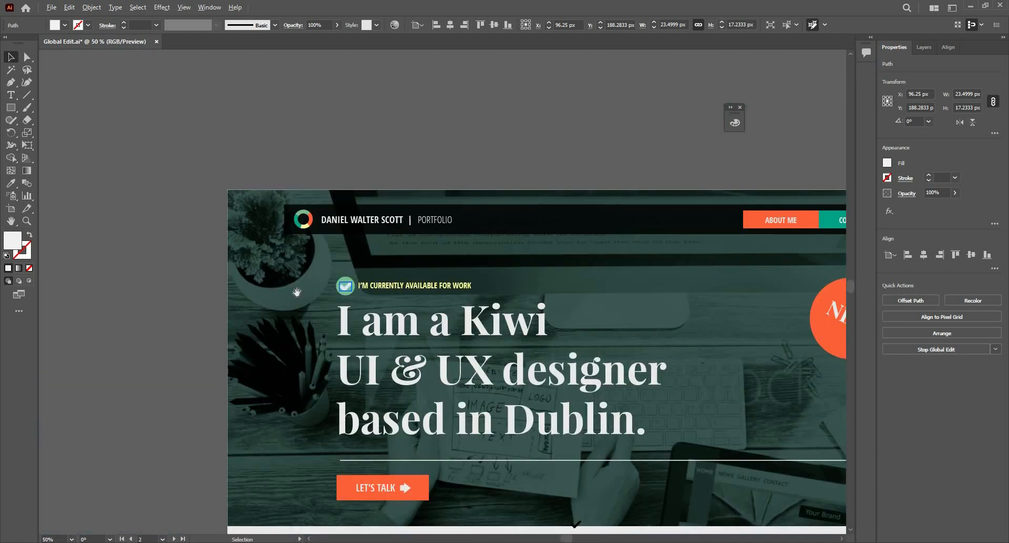
scroll(412, 232, "right", 10)
scroll(415, 228, "up", 4)
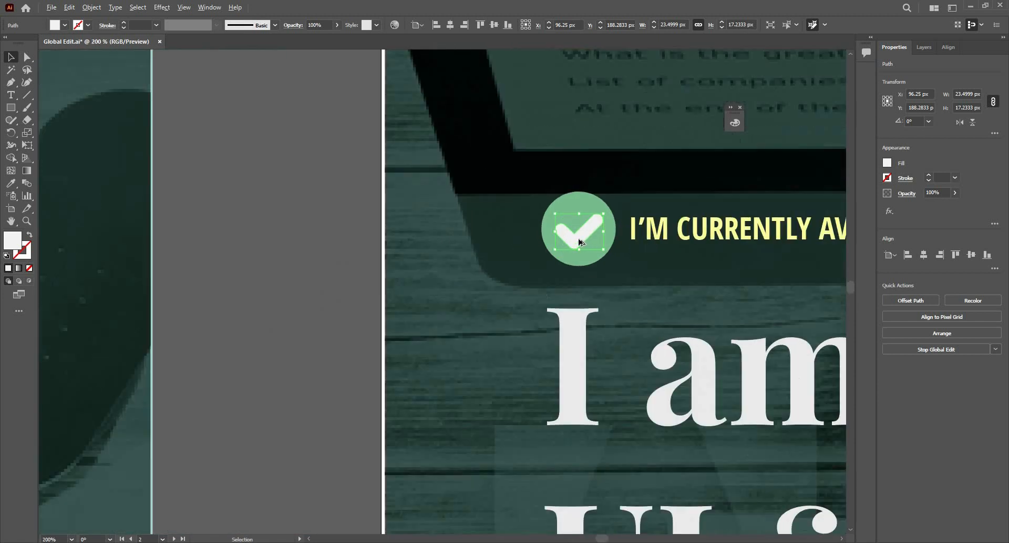
scroll(580, 242, "up", 3)
scroll(541, 164, "down", 8)
scroll(598, 204, "up", 3)
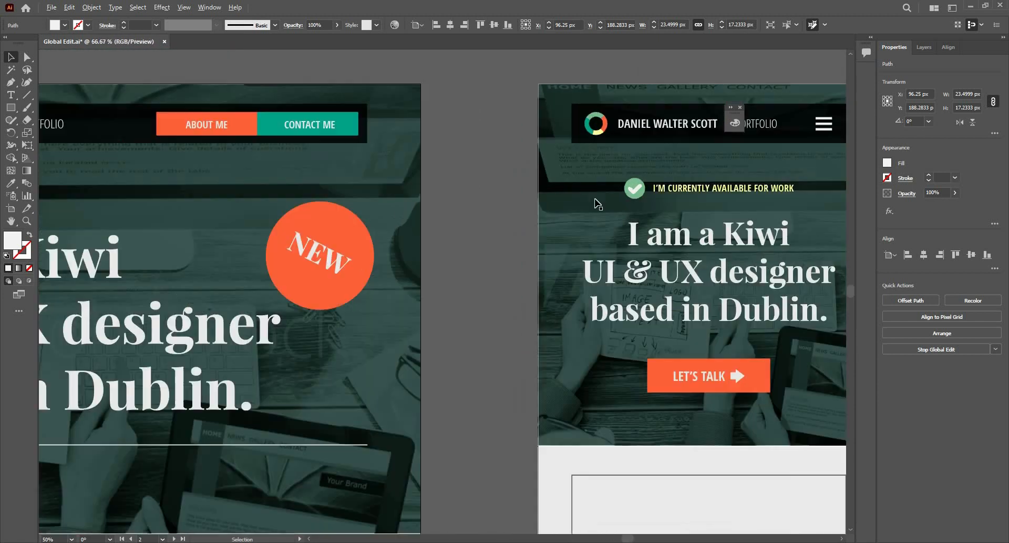
scroll(598, 204, "up", 10)
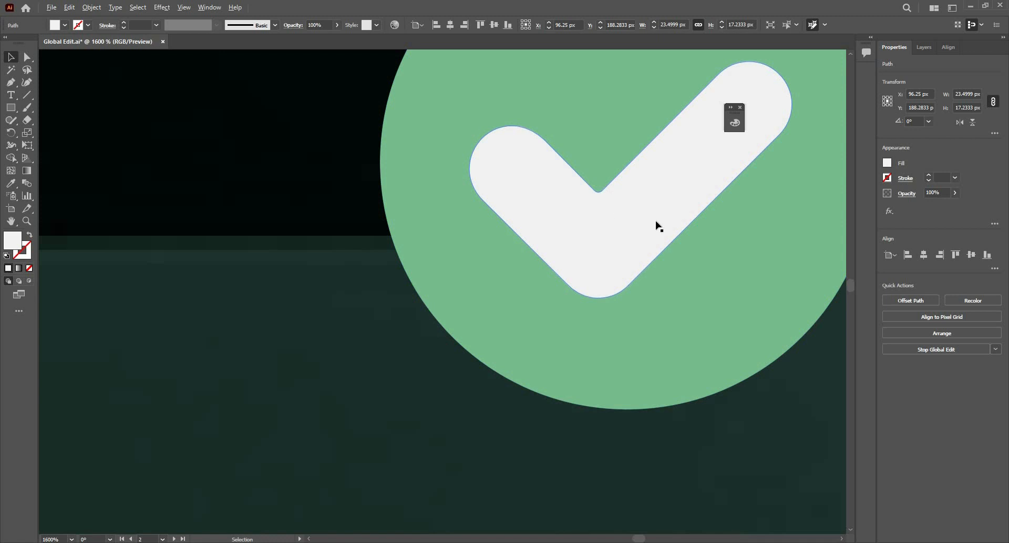
scroll(643, 223, "down", 5)
scroll(657, 222, "up", 6)
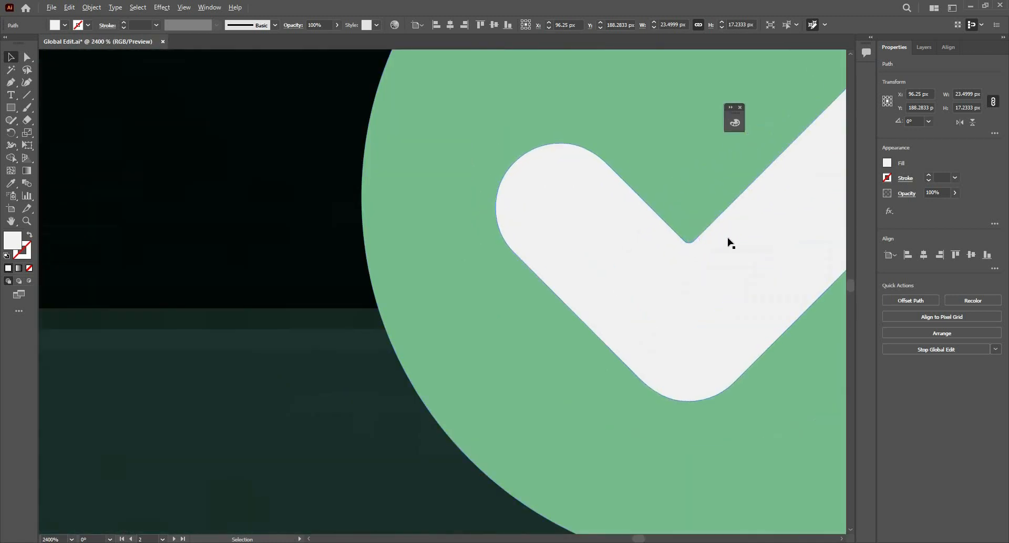
scroll(729, 241, "down", 5)
scroll(554, 239, "down", 10)
scroll(403, 248, "up", 3)
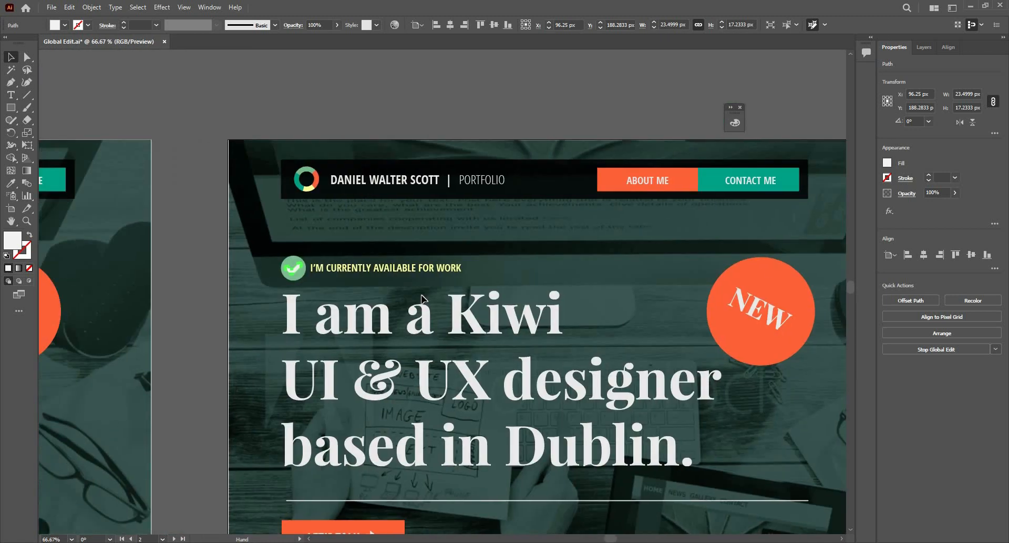
scroll(437, 225, "up", 8)
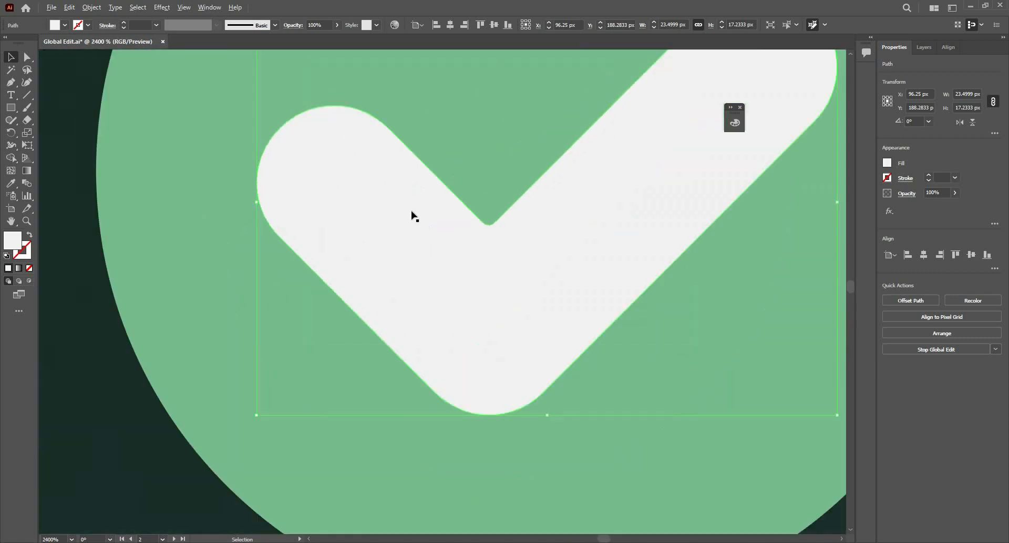
scroll(412, 216, "down", 5)
scroll(402, 206, "down", 5)
scroll(341, 163, "down", 2)
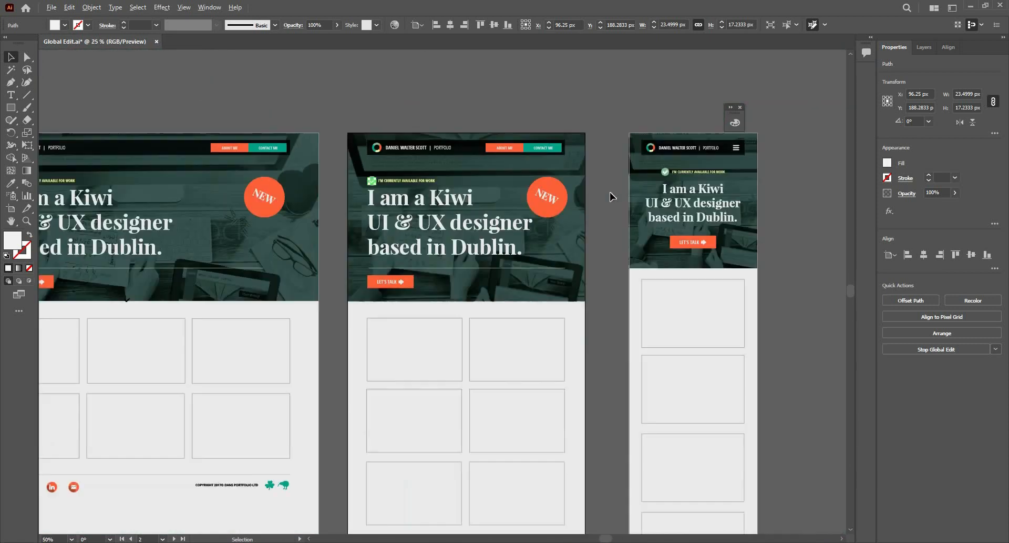
scroll(647, 184, "up", 4)
scroll(647, 181, "up", 2)
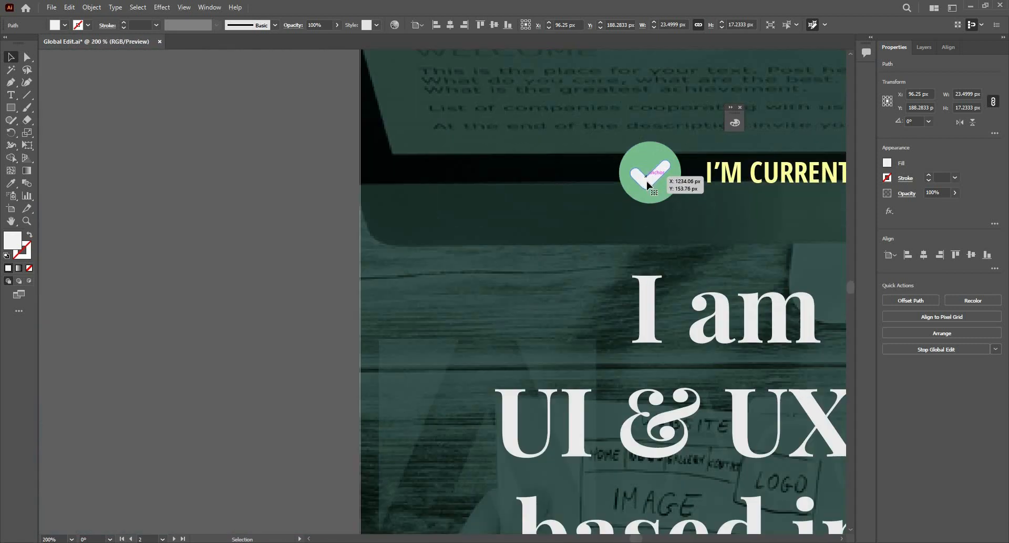
Ungroup the availability badge on the narrowest artboard and select its white check mark on its own
left_click(648, 181)
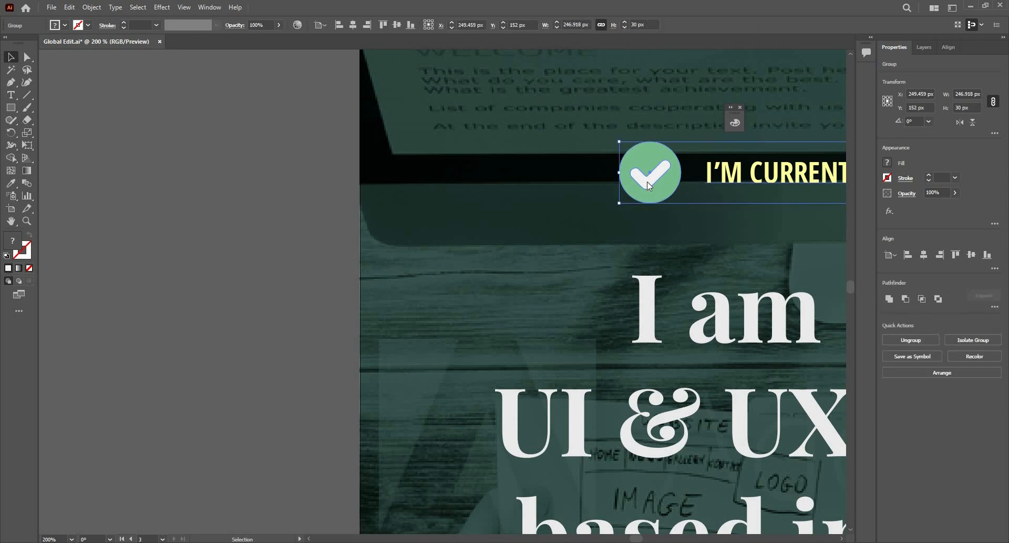
right_click(647, 182)
left_click(679, 273)
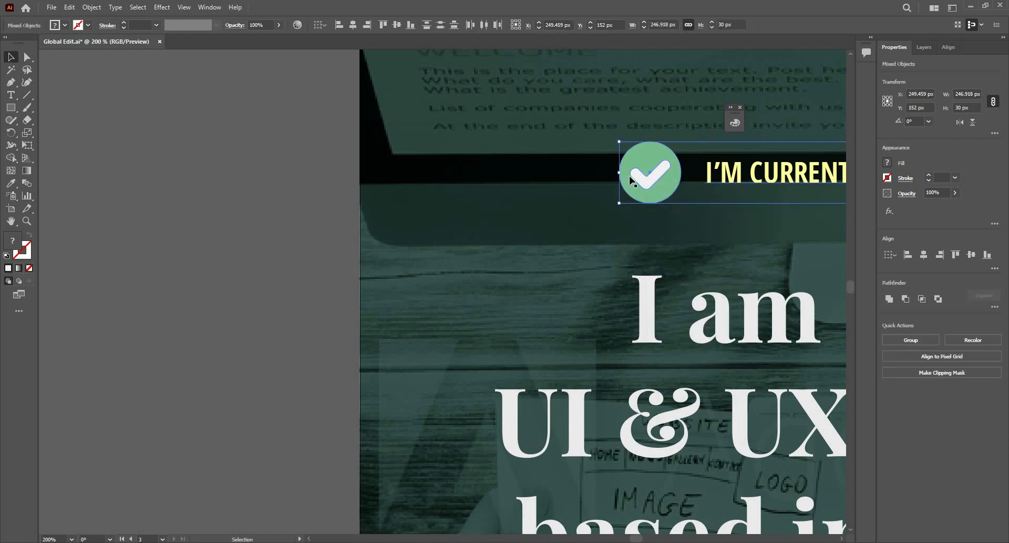
left_click(602, 179)
left_click(640, 174)
Select the white check mark in the middle artboard's green circle and start Global Edit with size matching still on
scroll(639, 165, "down", 5)
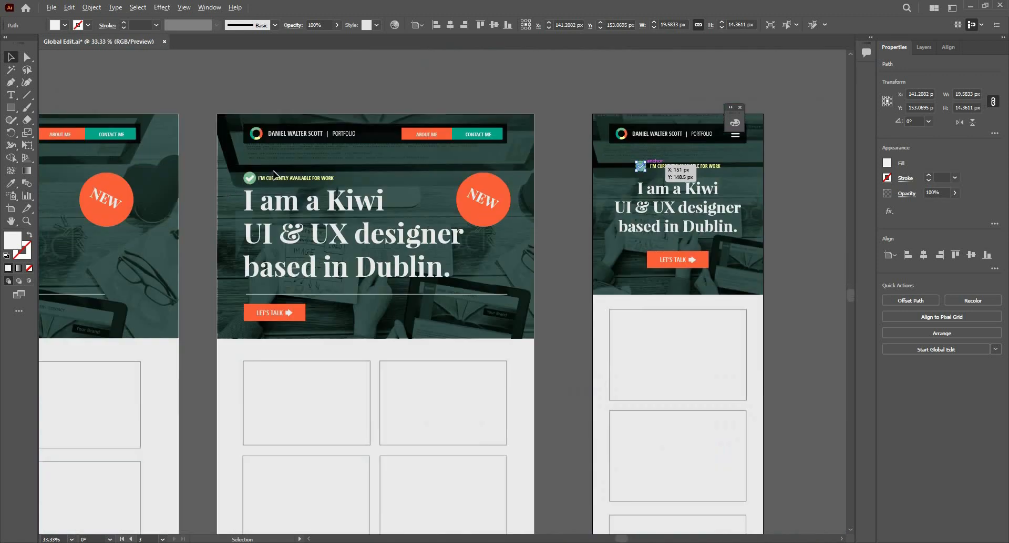
scroll(231, 181, "up", 3)
left_click(249, 179)
scroll(250, 180, "down", 2)
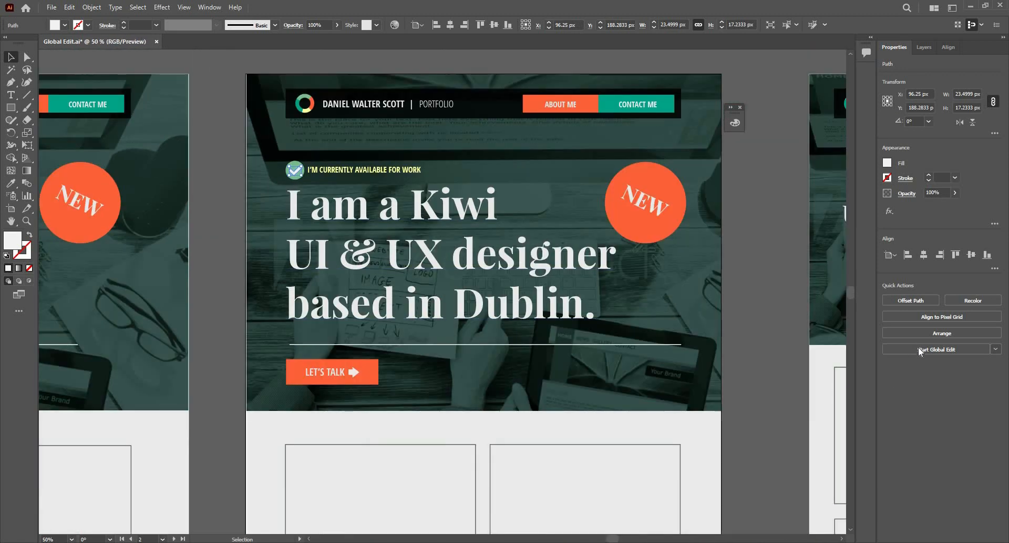
left_click(920, 349)
Compare which check marks are highlighted across the artboards, and select the narrowest artboard's check mark to check its size
scroll(369, 205, "down", 2)
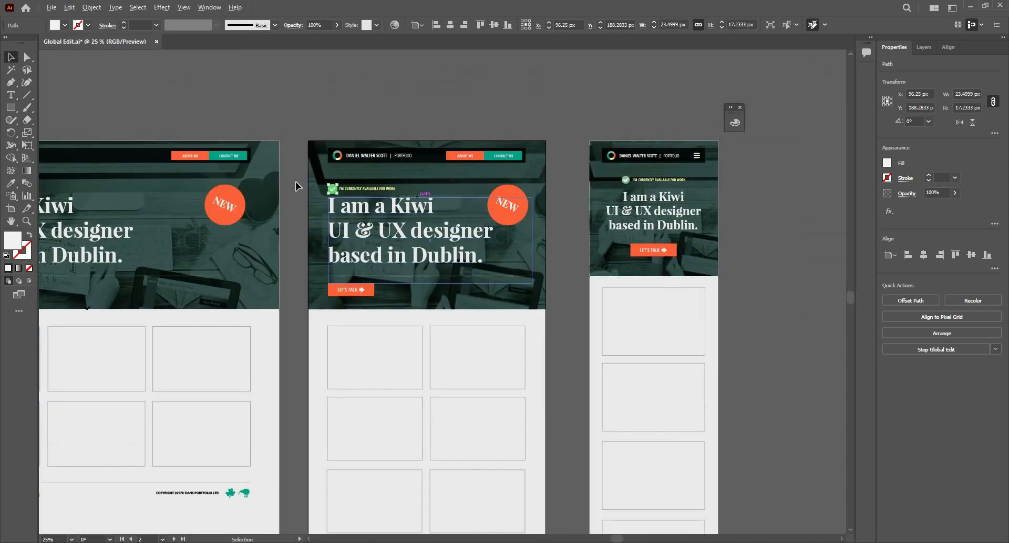
scroll(476, 187, "up", 1)
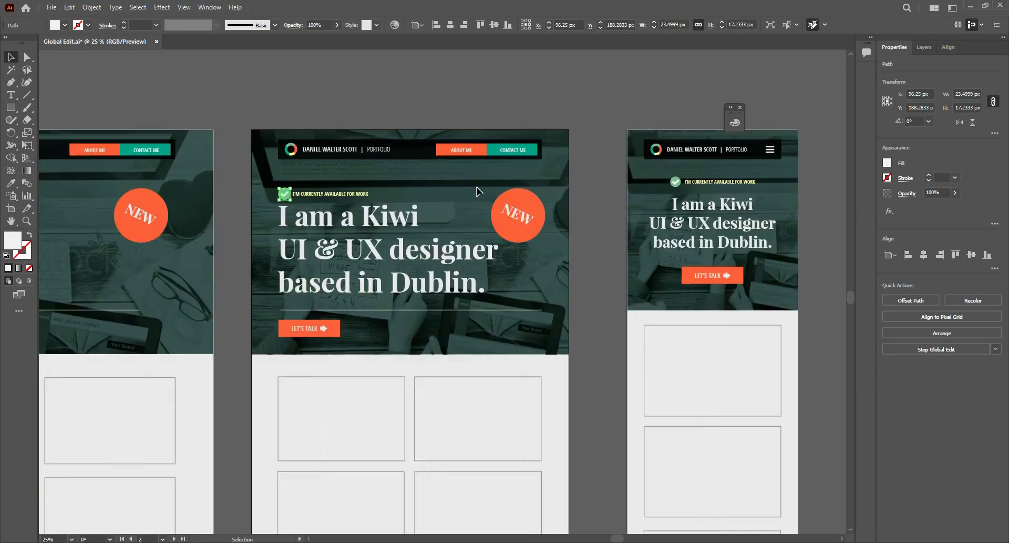
scroll(477, 187, "up", 3)
scroll(635, 241, "down", 4)
scroll(745, 207, "up", 2)
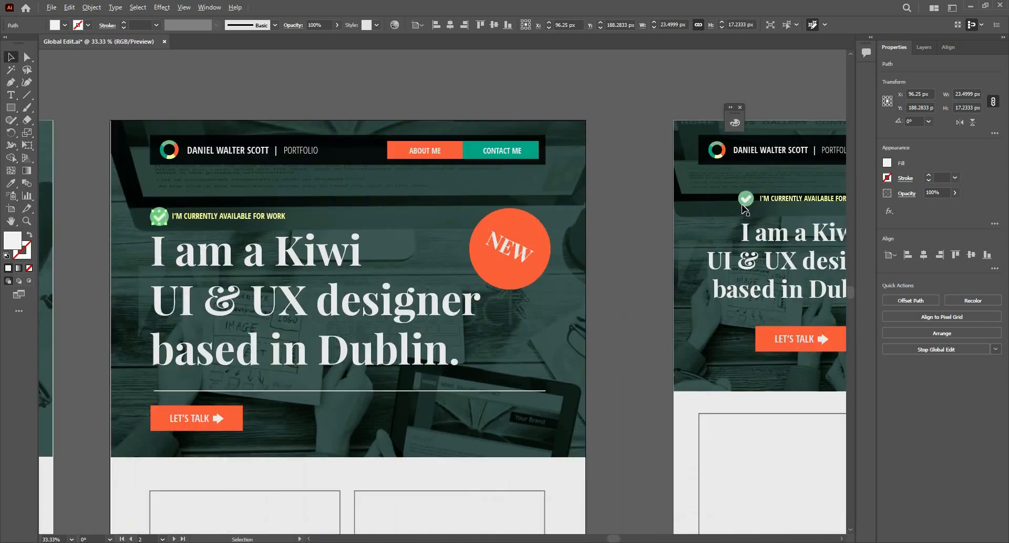
left_click(747, 199)
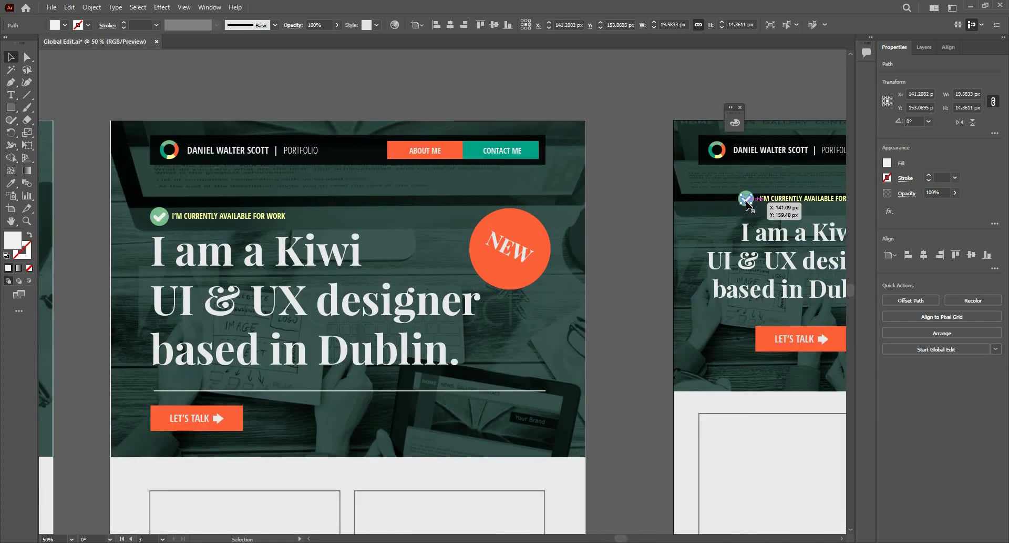
left_click(630, 232)
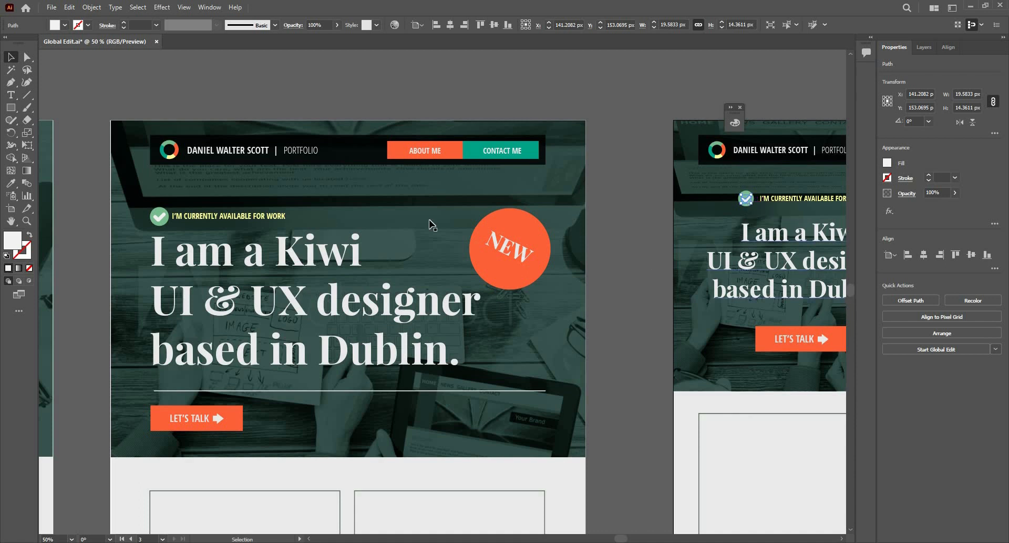
Select the middle artboard's check mark, turn off Size matching in the Global Edit options and start Global Edit
left_click(160, 218)
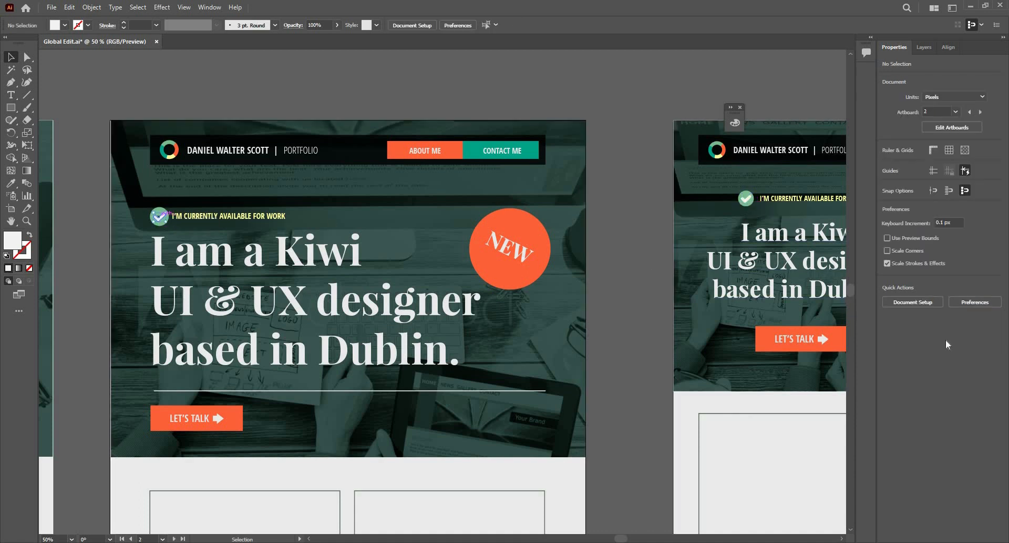
left_click(996, 349)
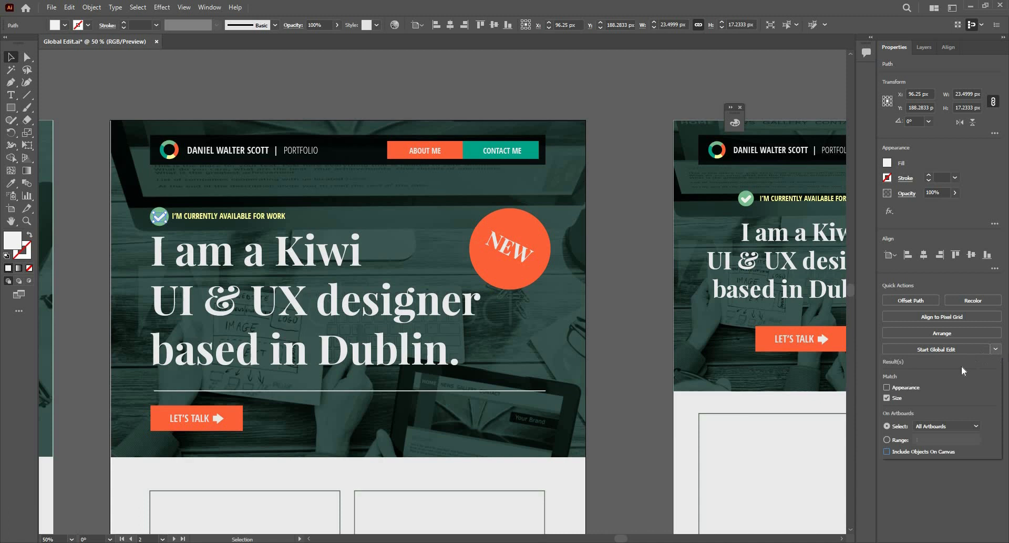
left_click(887, 398)
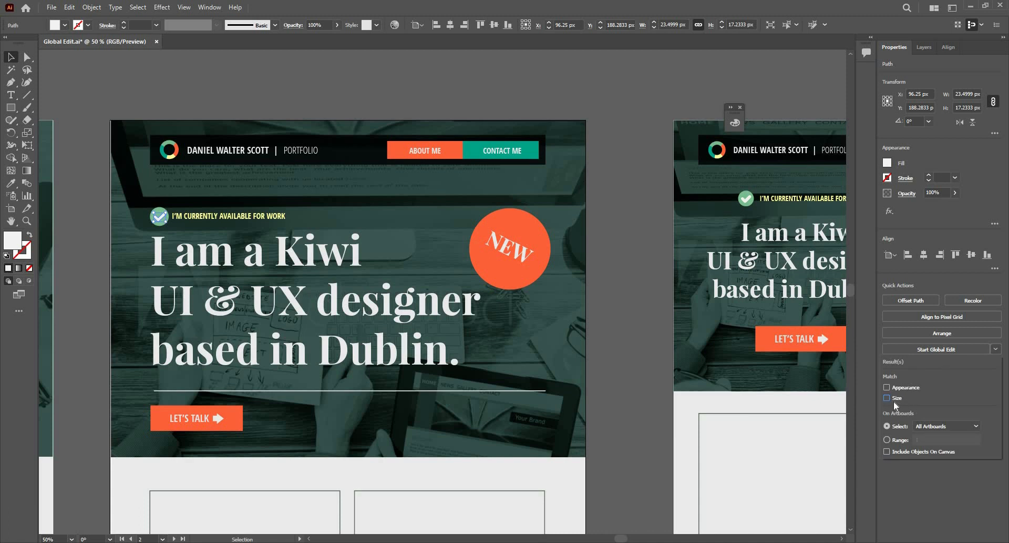
left_click(937, 350)
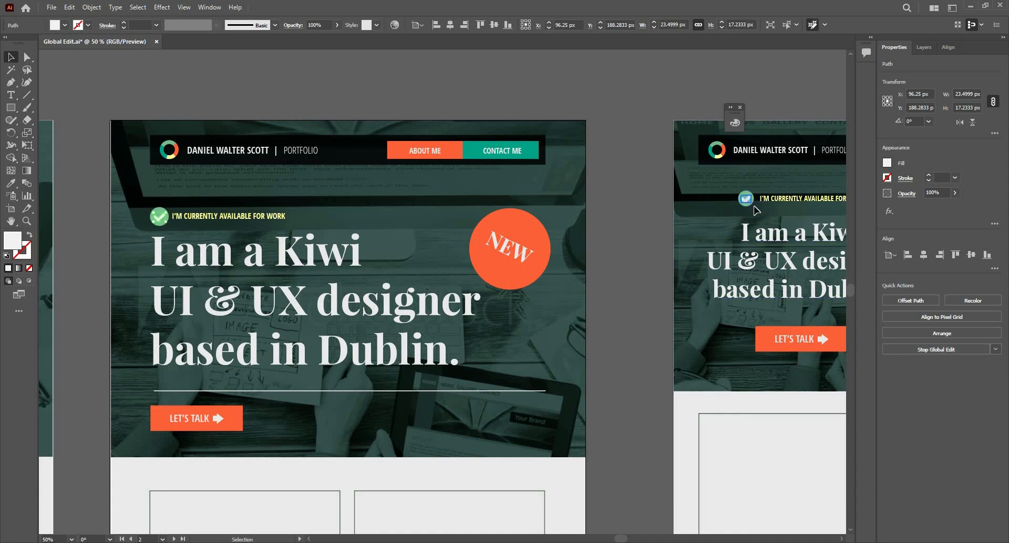
left_click(995, 349)
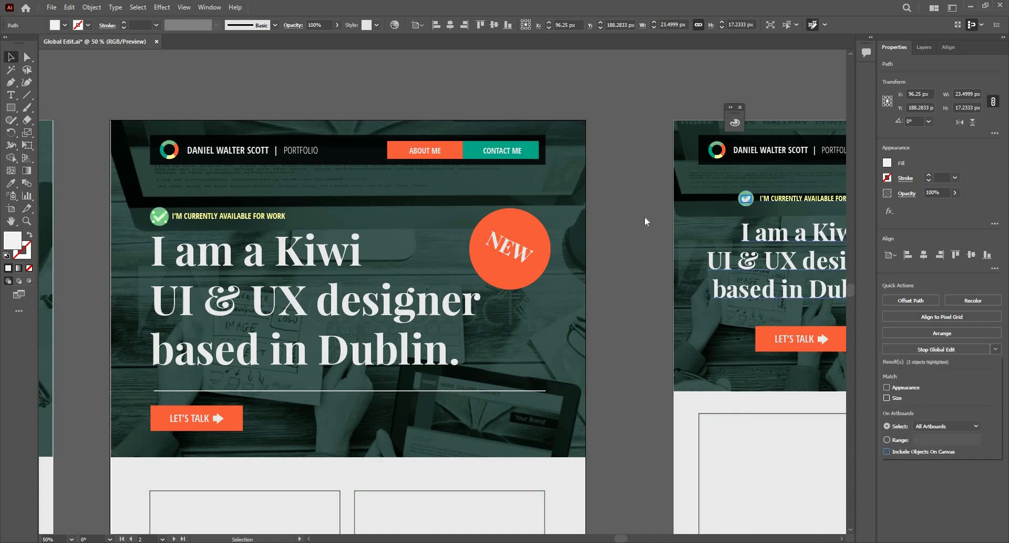
left_click(325, 220)
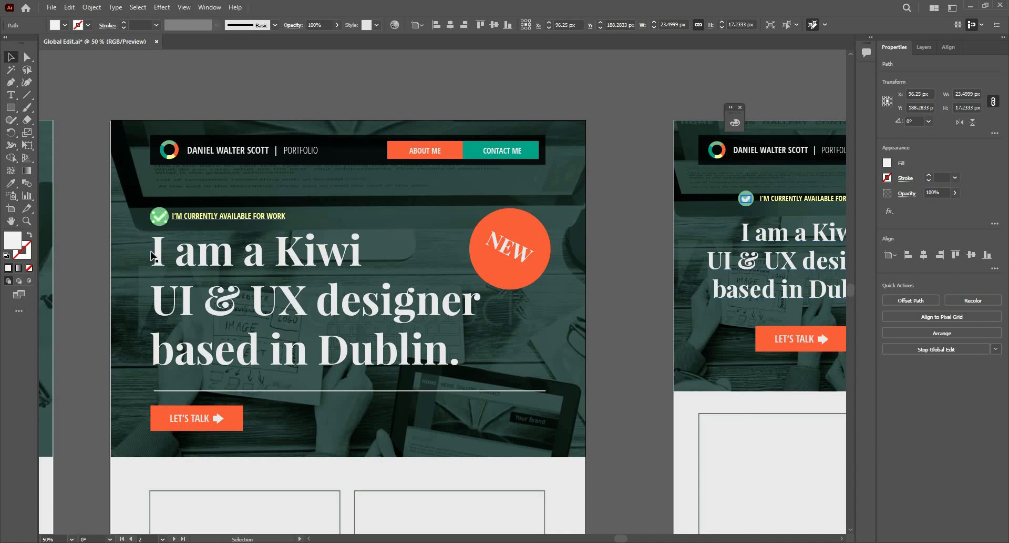
Round the inner corner of the middle artboard's check mark to about 1.24 px with the Direct Selection tool
scroll(117, 234, "up", 6)
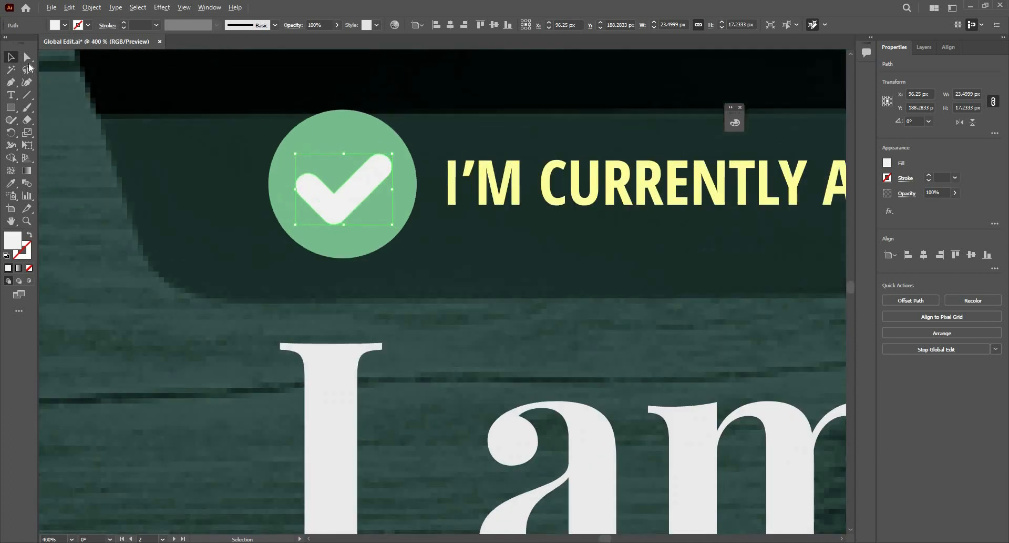
key("a")
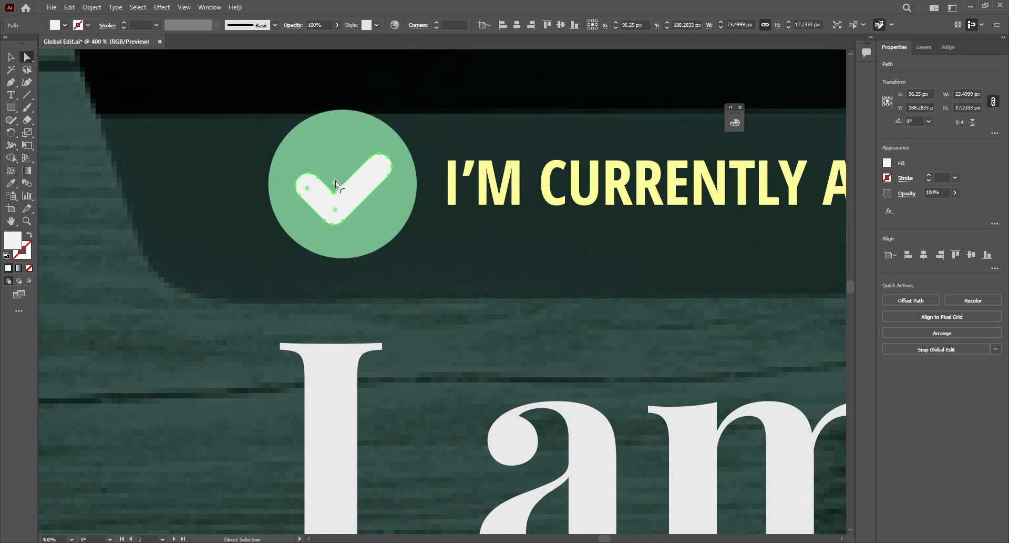
left_click_drag(336, 182, 337, 171)
key("v")
key("a")
scroll(336, 203, "up", 4)
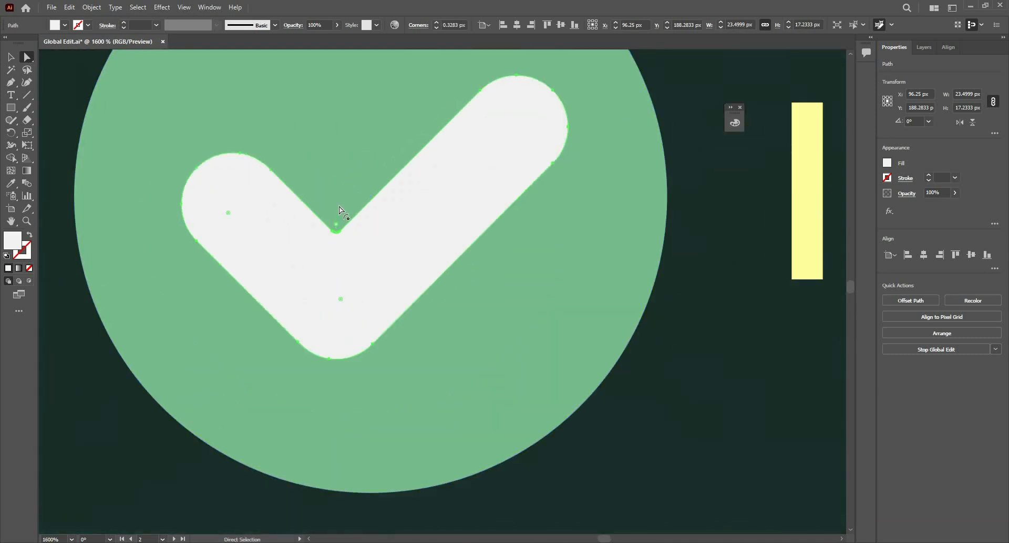
left_click_drag(336, 224, 337, 205)
Inspect the narrowest and middle artboards' check marks for the new inner corner rounding
scroll(287, 160, "down", 9)
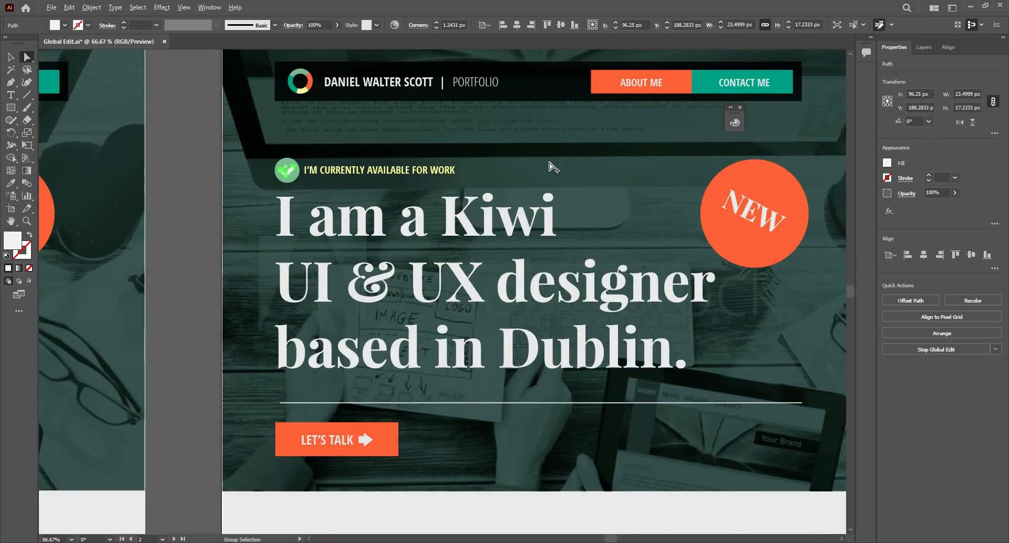
scroll(551, 166, "down", 2)
scroll(372, 221, "up", 10)
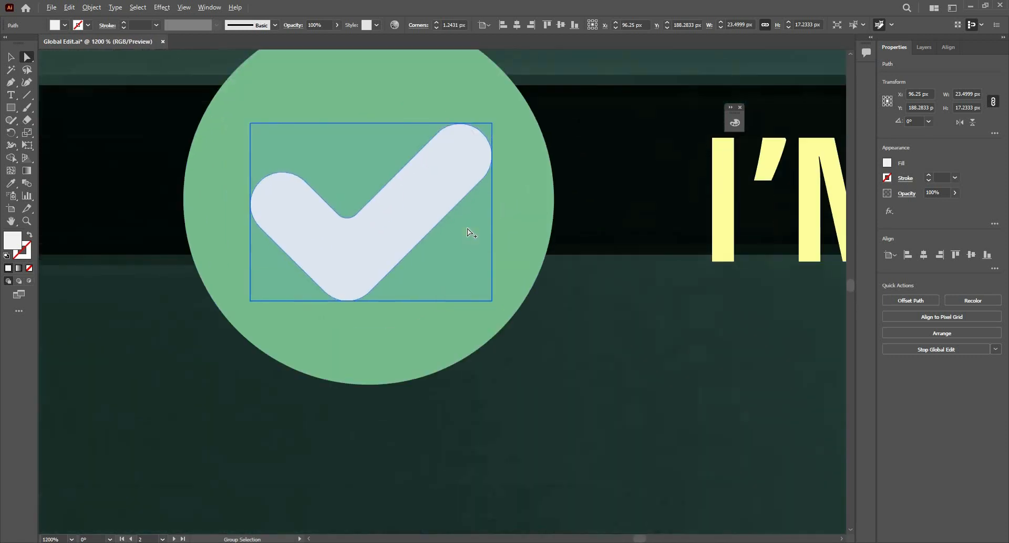
scroll(470, 232, "down", 10)
scroll(310, 201, "left", 5)
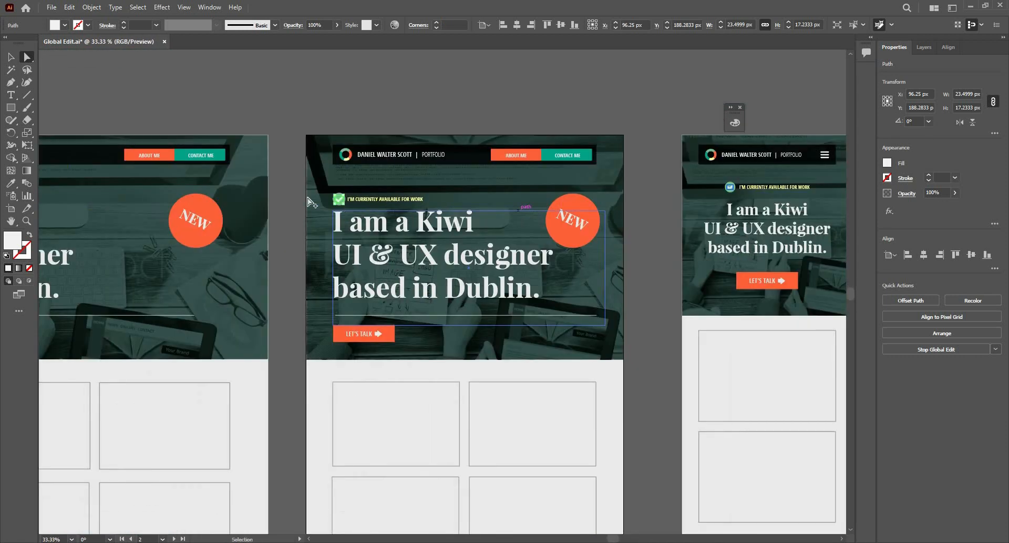
scroll(340, 198, "up", 4)
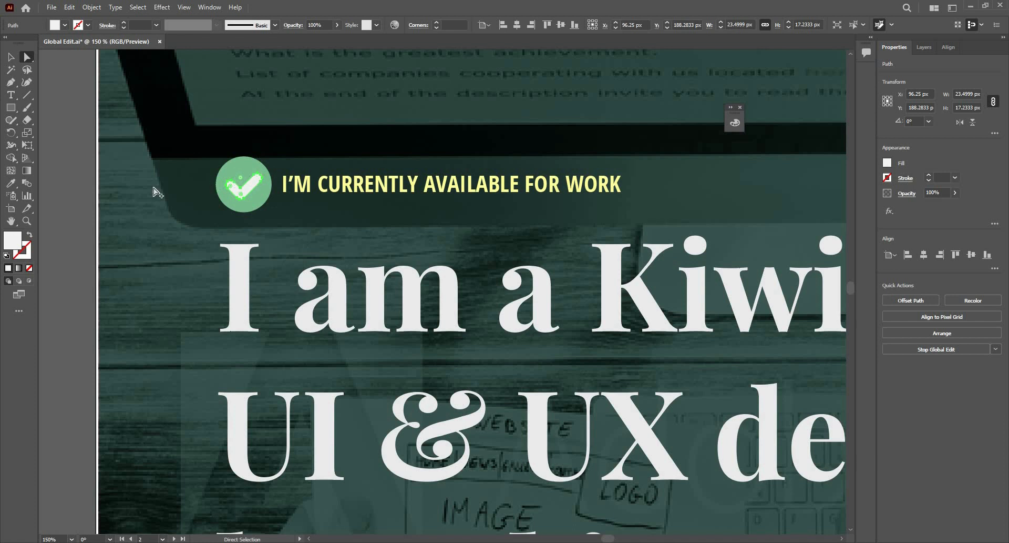
scroll(153, 194, "down", 1, "alt")
scroll(151, 193, "down", 1, "alt")
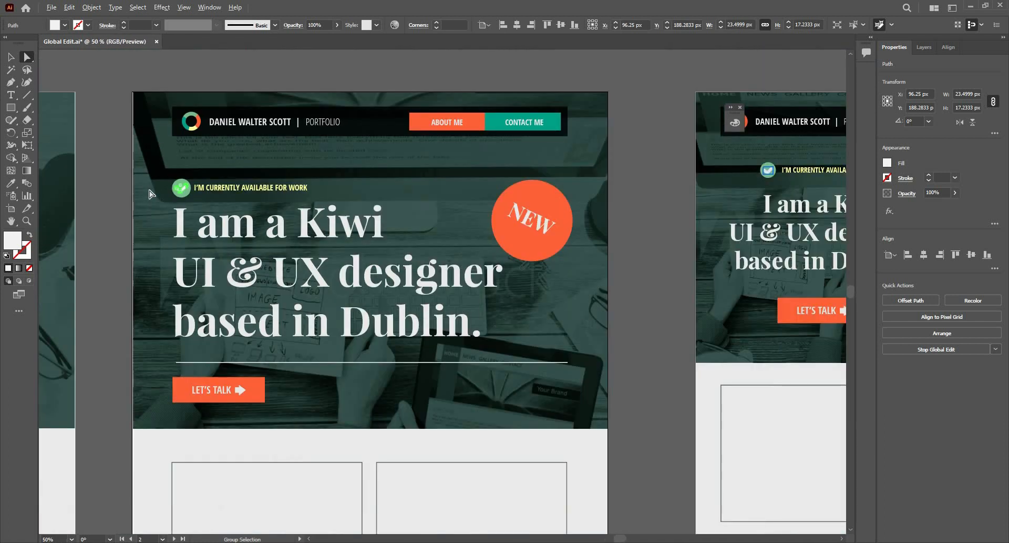
Select the middle artboard's About Me button and extend the selection to all objects with the same fill color
scroll(452, 229, "down", 1, "alt")
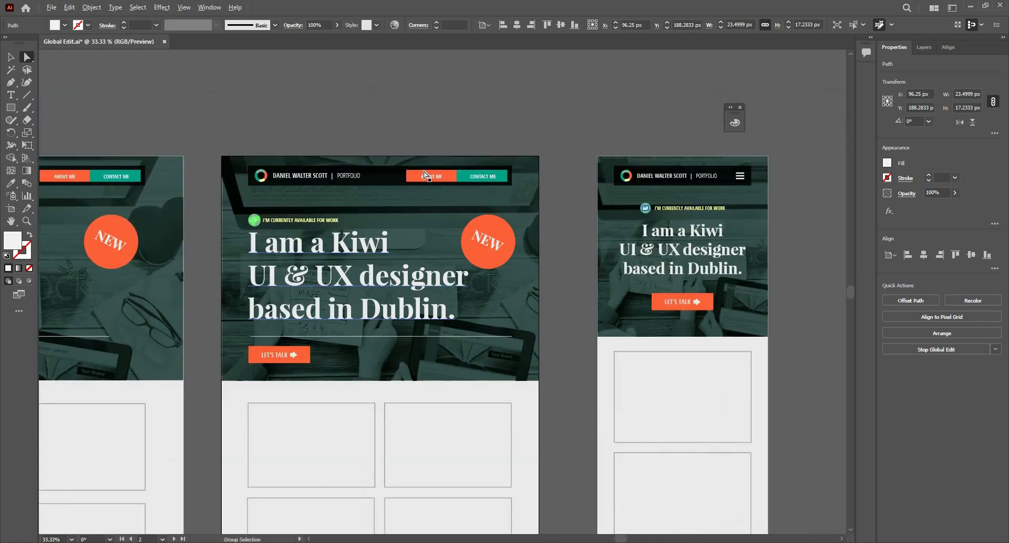
scroll(430, 176, "up", 1, "alt")
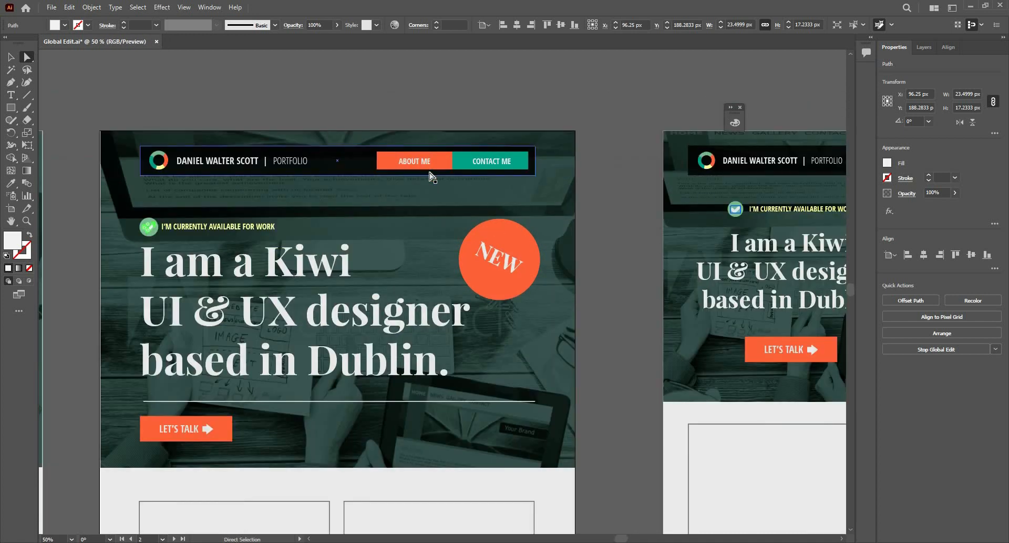
scroll(533, 208, "down", 1, "alt")
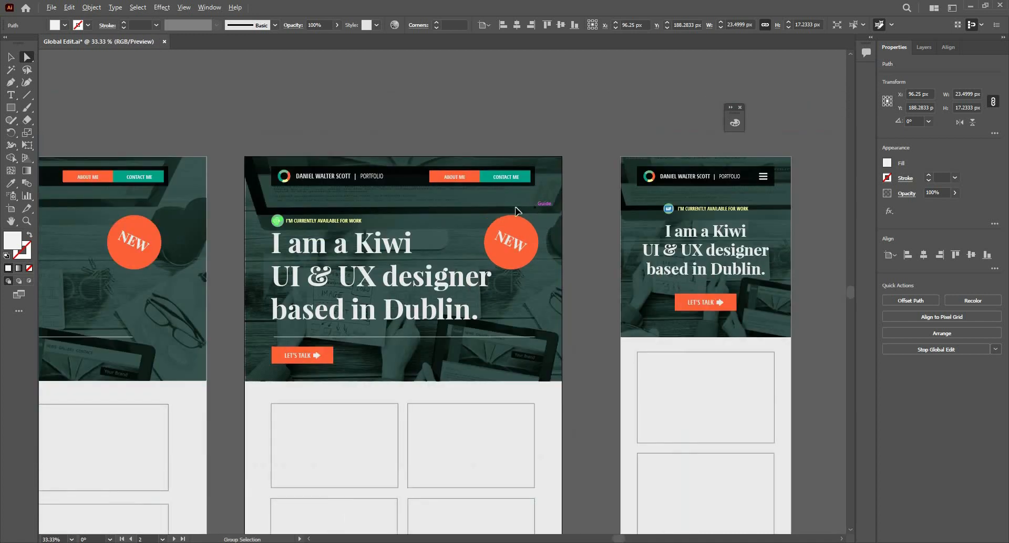
key("v")
left_click(477, 181)
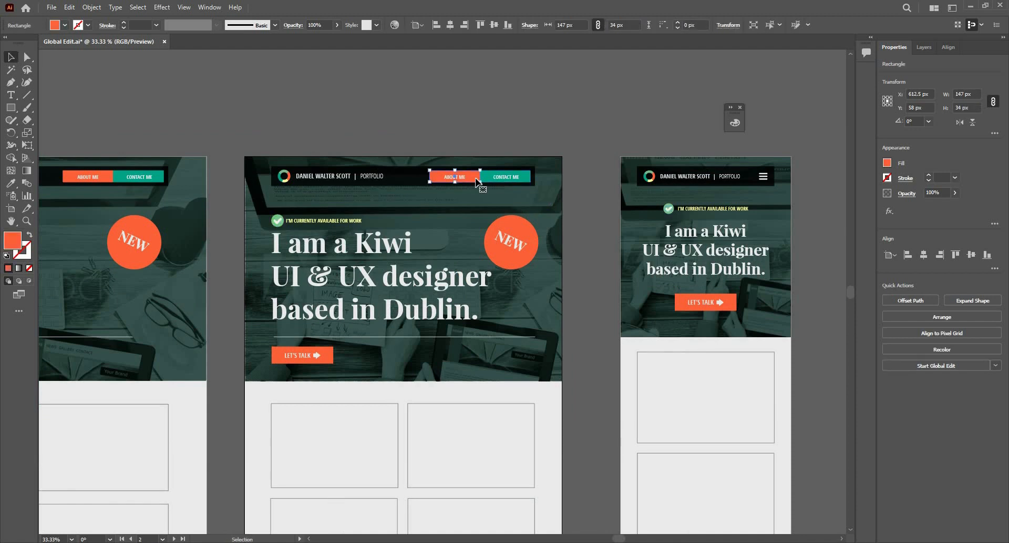
left_click(144, 10)
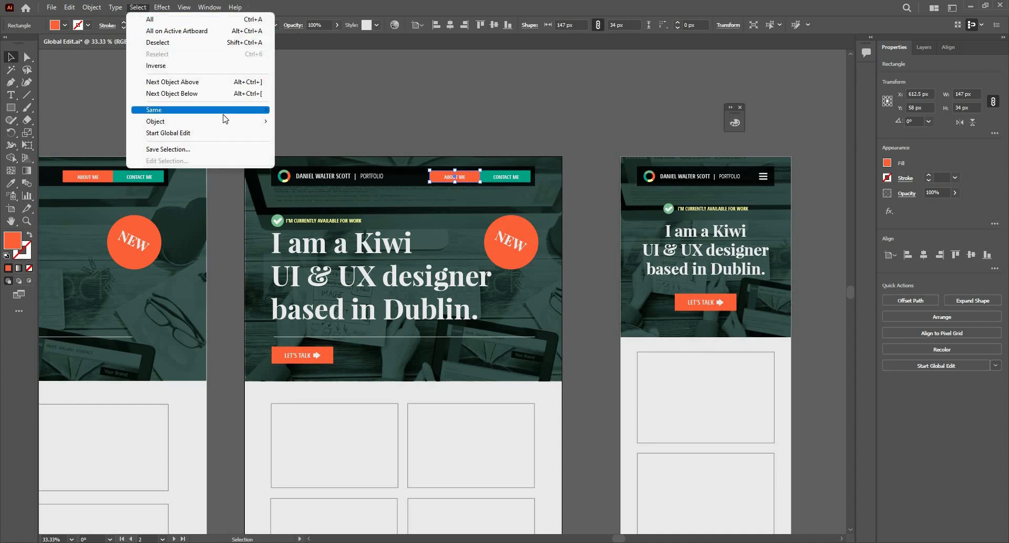
mouse_move(226, 110)
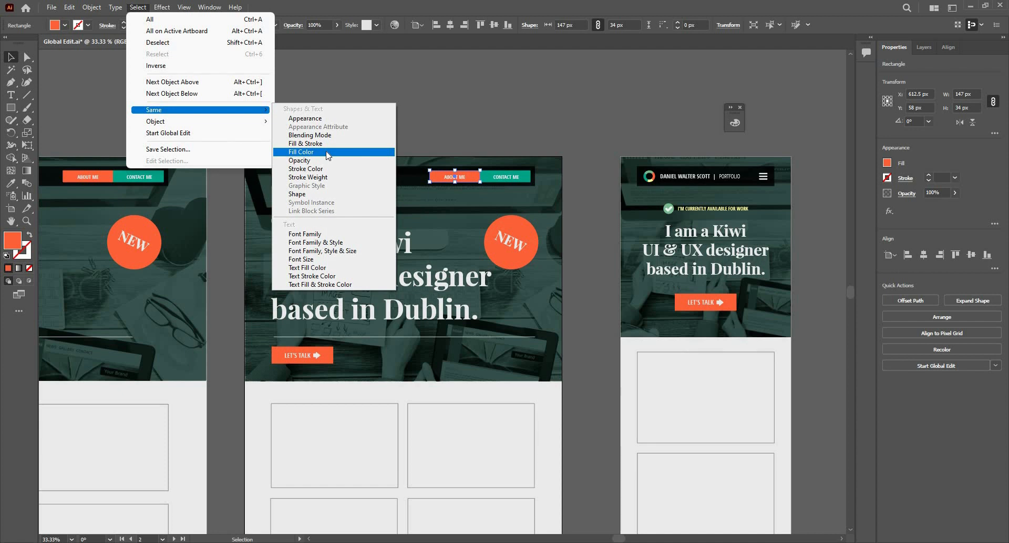
left_click(326, 152)
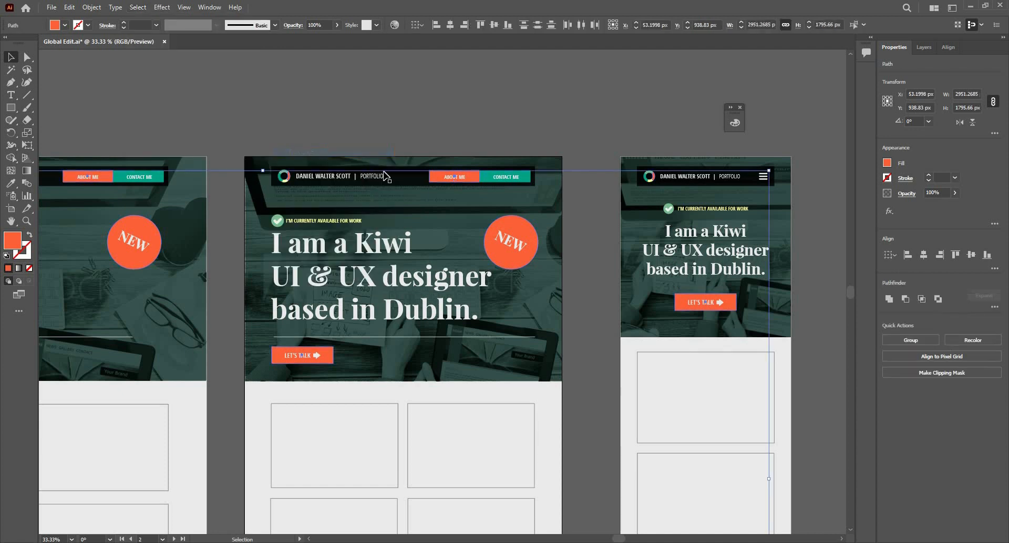
Try several fill swatches on the selected same-colored objects, ending with the green R=121 G=189 B=143, and undo the recoloring
scroll(460, 189, "down", 3)
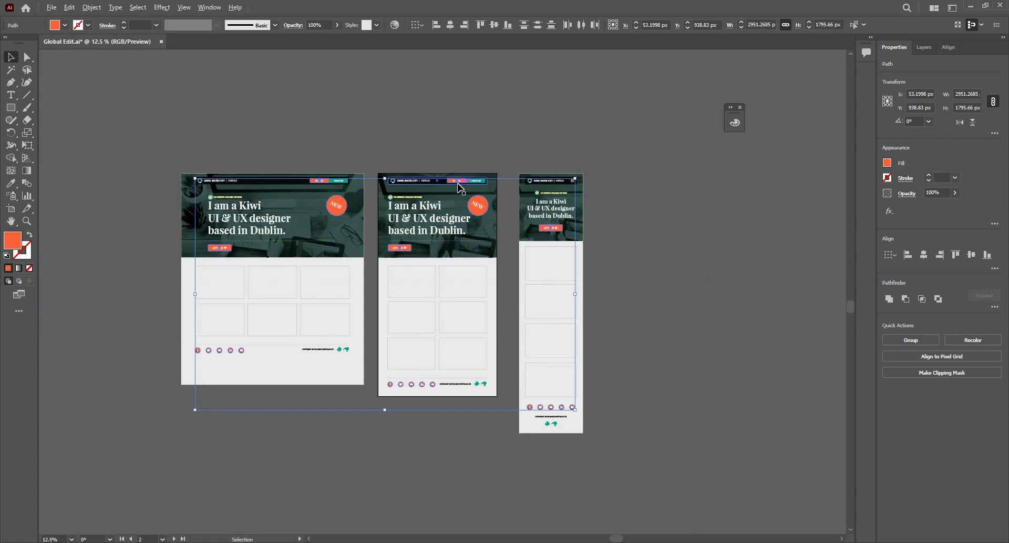
scroll(461, 188, "up", 2)
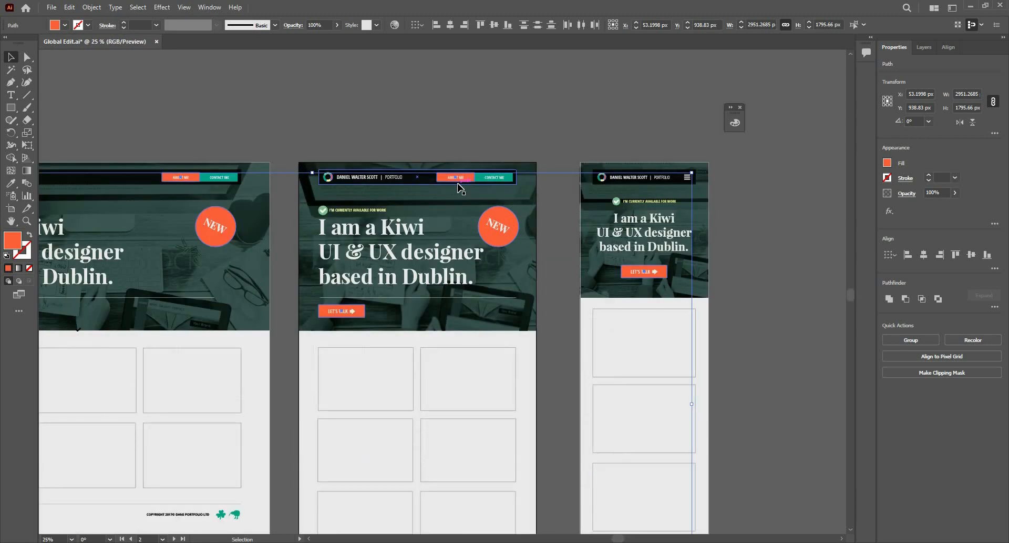
left_click(890, 159)
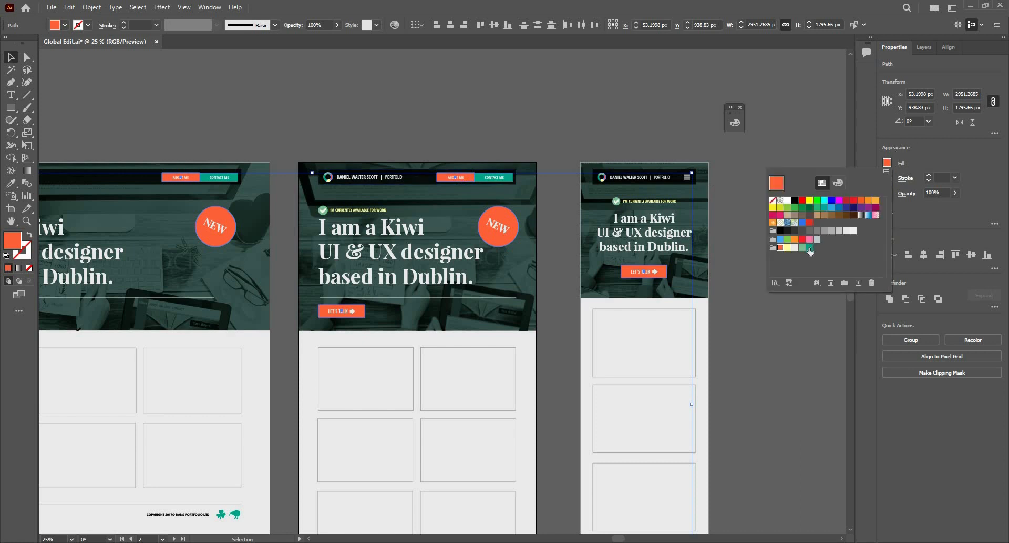
left_click(809, 250)
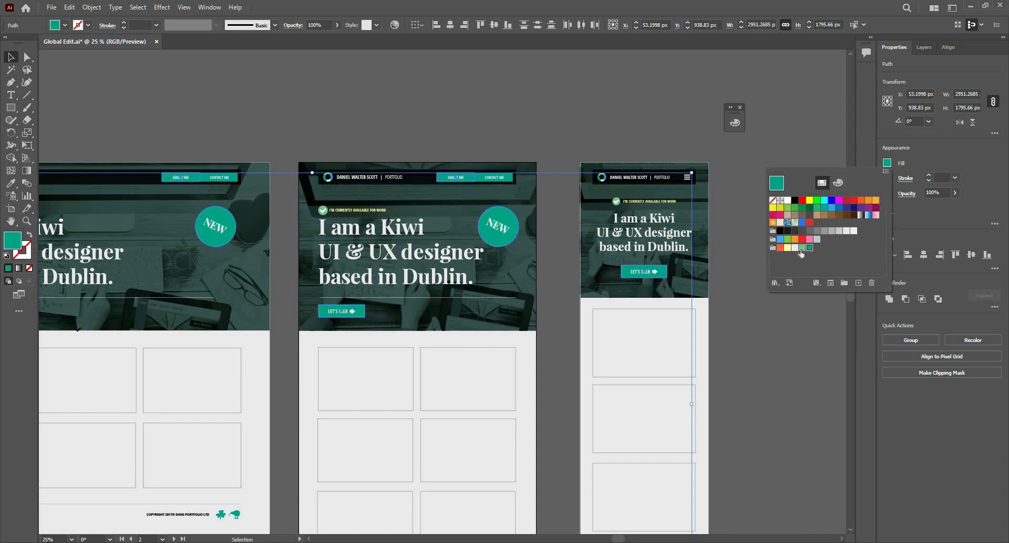
left_click(802, 248)
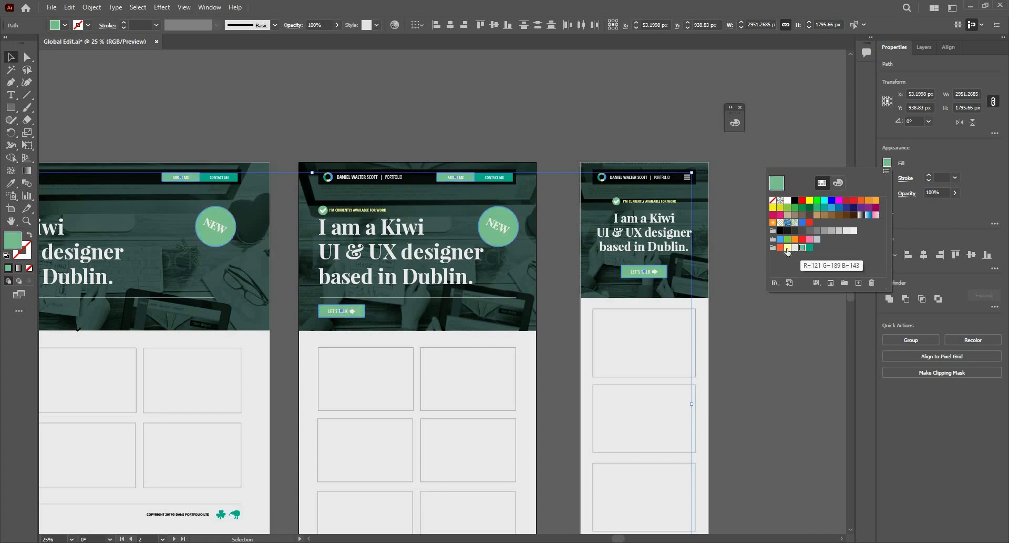
left_click(787, 248)
left_click(781, 248)
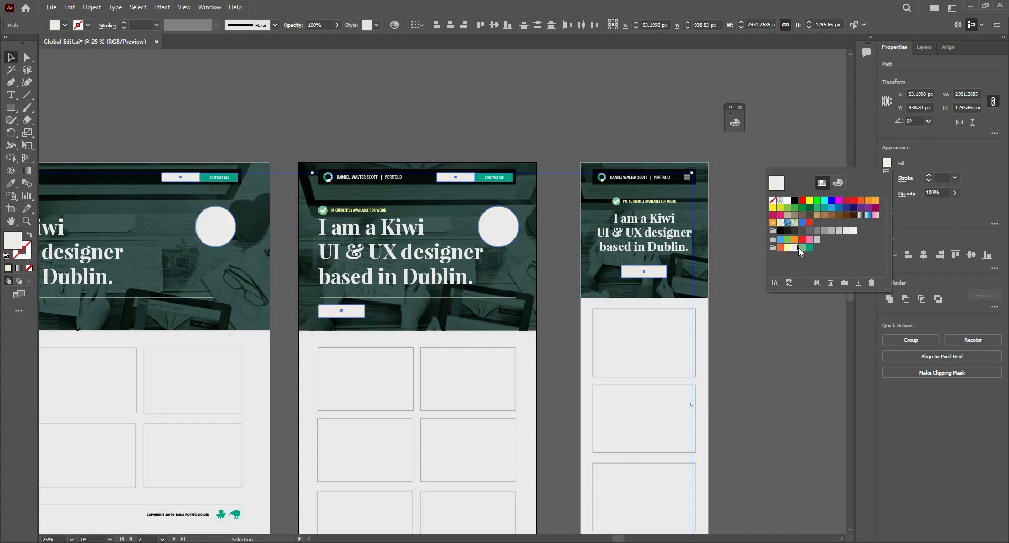
left_click(803, 248)
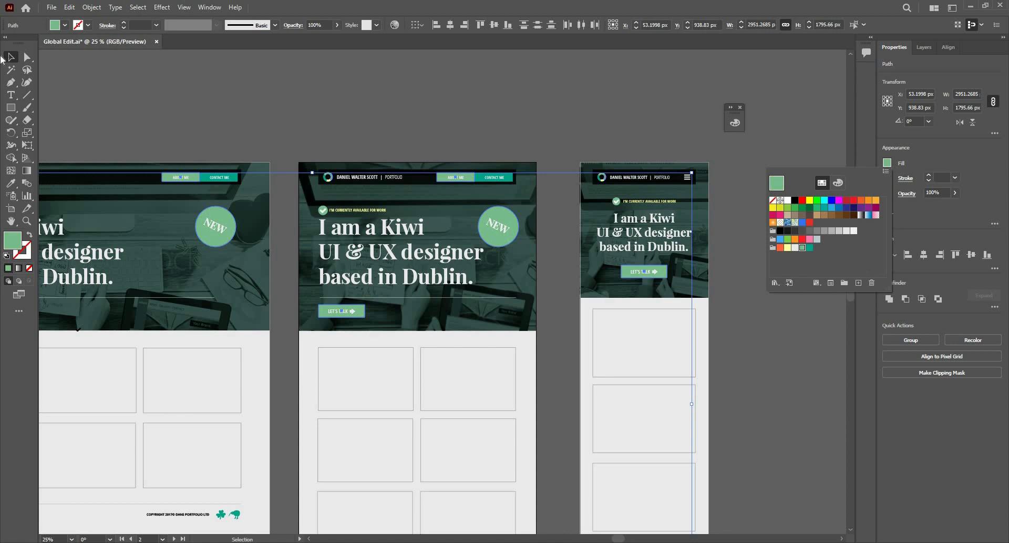
left_click(450, 154)
left_click(450, 154)
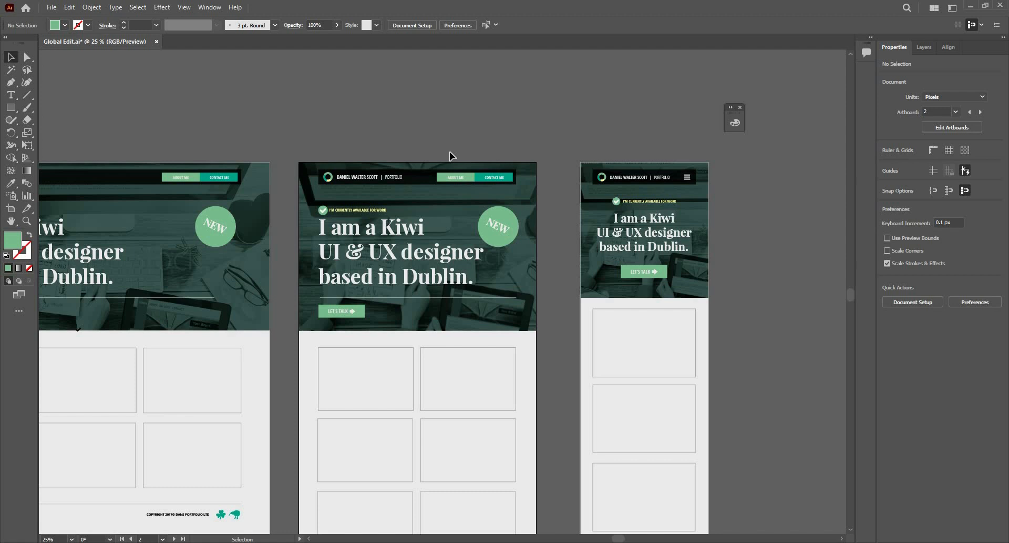
key("ctrl+z")
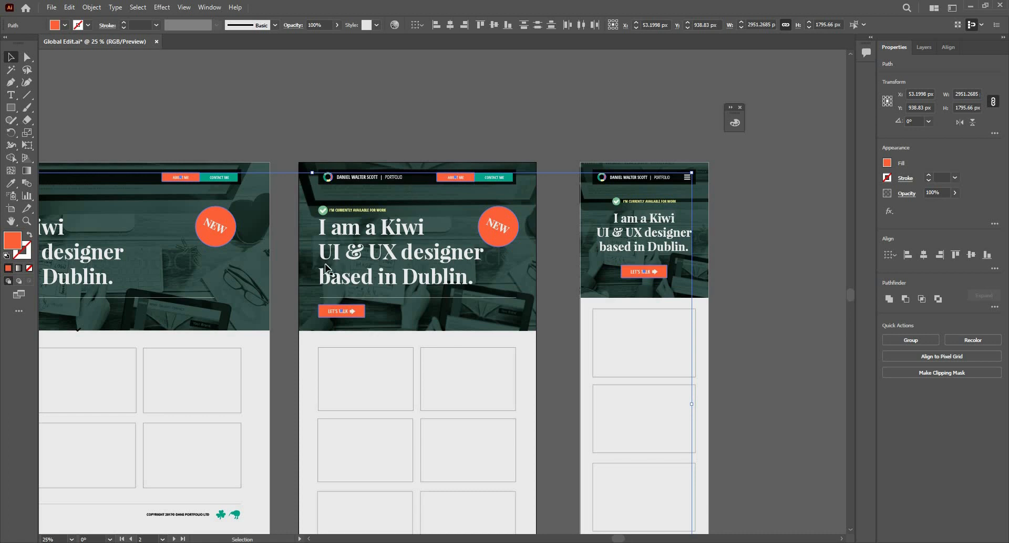
Select the widest artboard's Let's Talk button rectangle and start Global Edit on it
left_click_drag(167, 222, 181, 221)
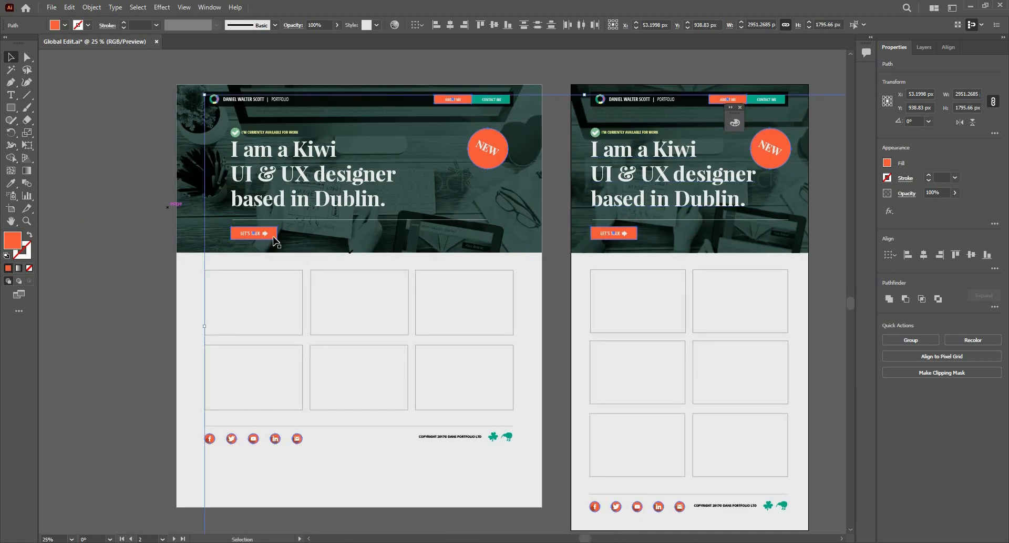
left_click(274, 237)
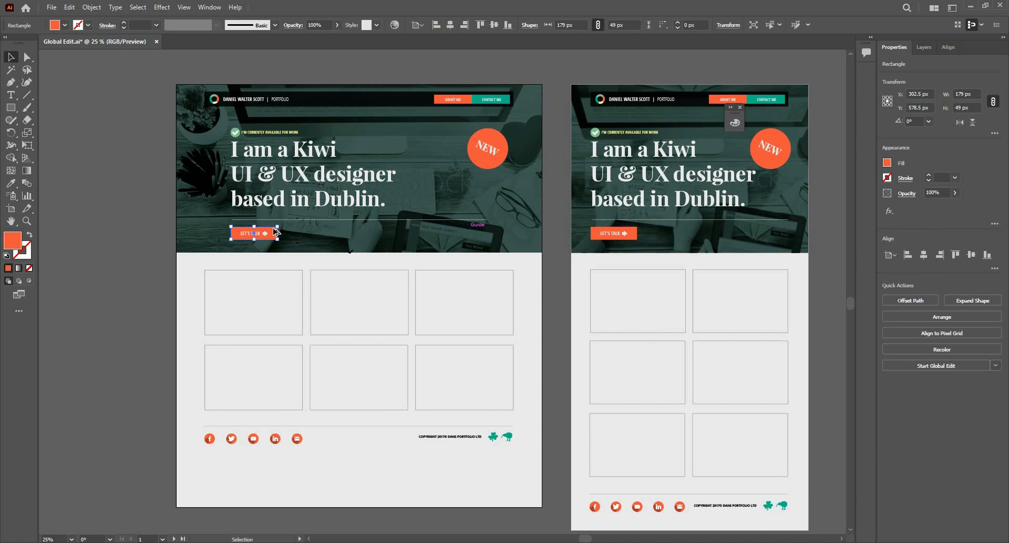
scroll(263, 233, "down", 1)
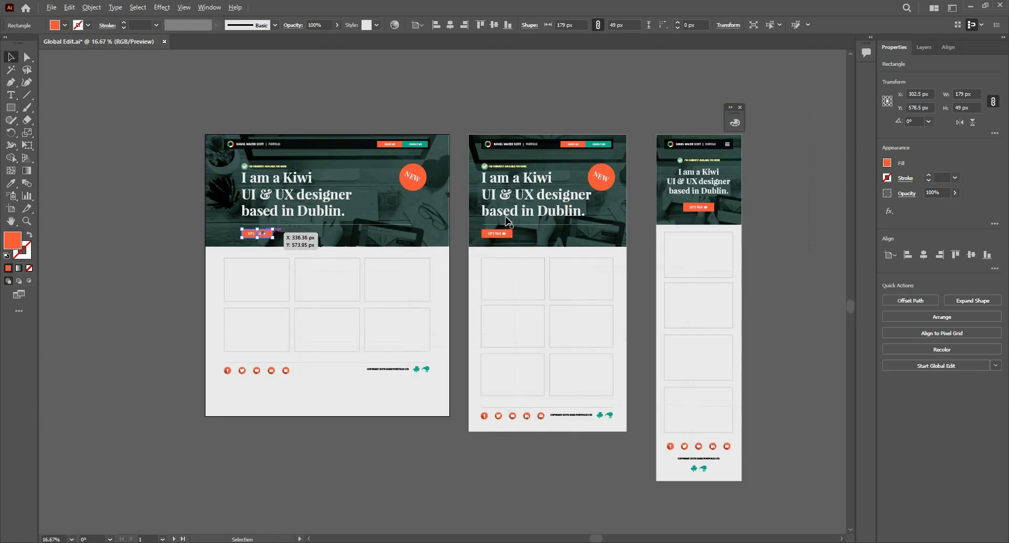
left_click(966, 367)
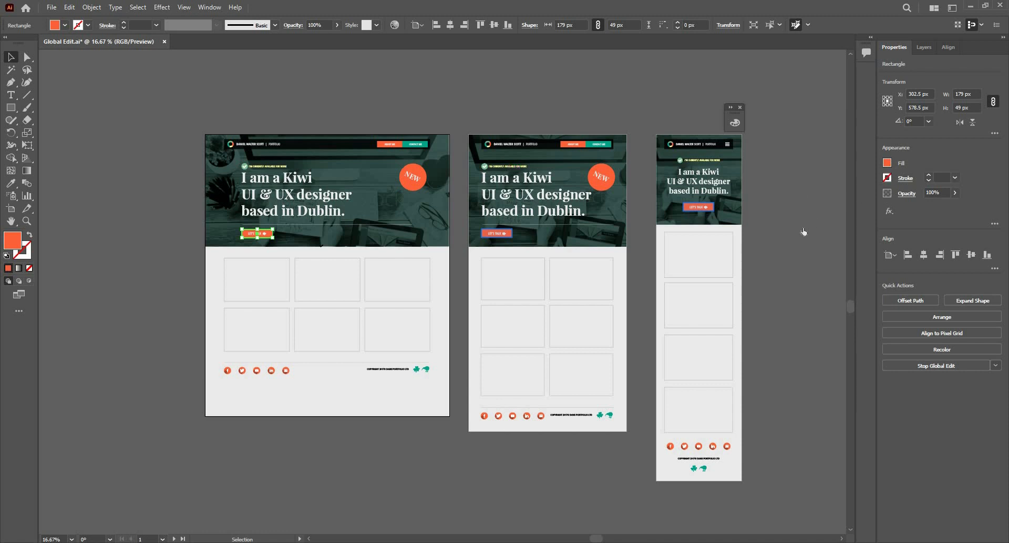
Fill the Let's Talk buttons with the green R=121 G=189 B=143 swatch through Global Edit, and undo the recoloring
left_click(888, 162)
left_click(802, 247)
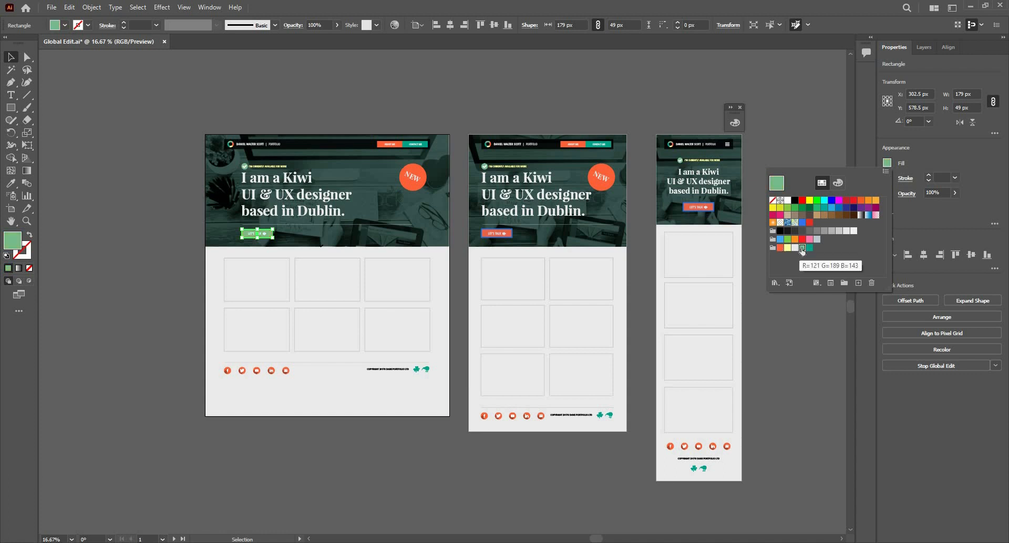
double_click(802, 247)
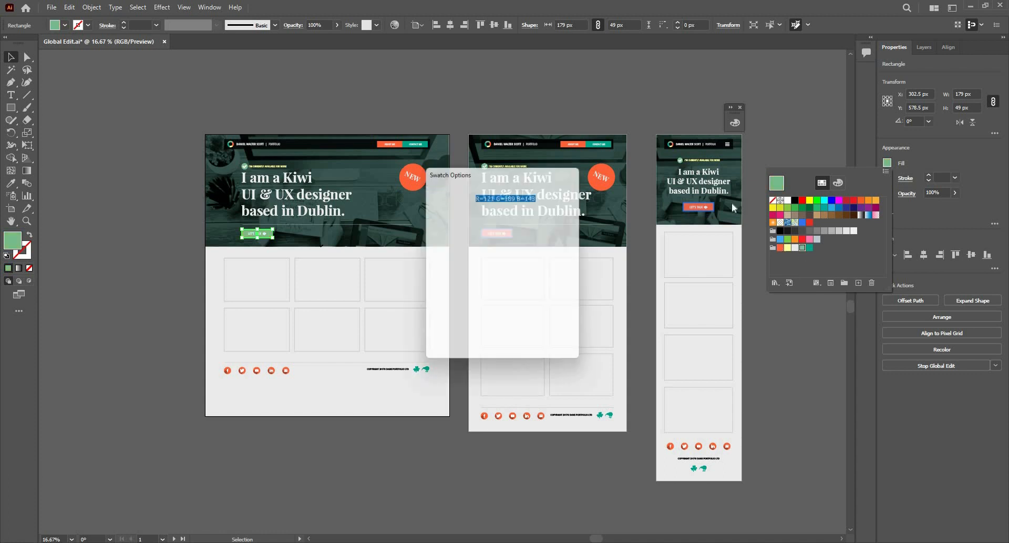
key("Escape")
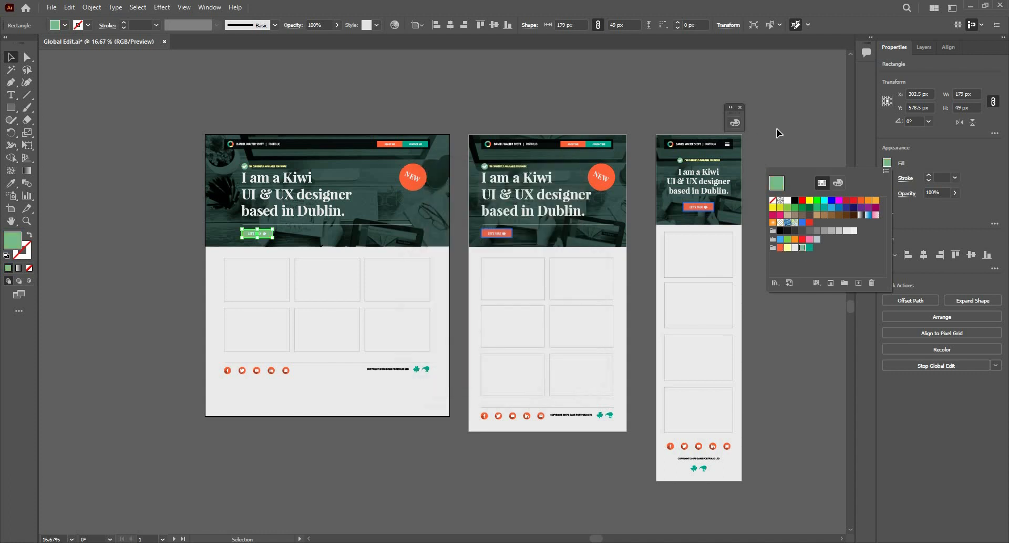
left_click(777, 128)
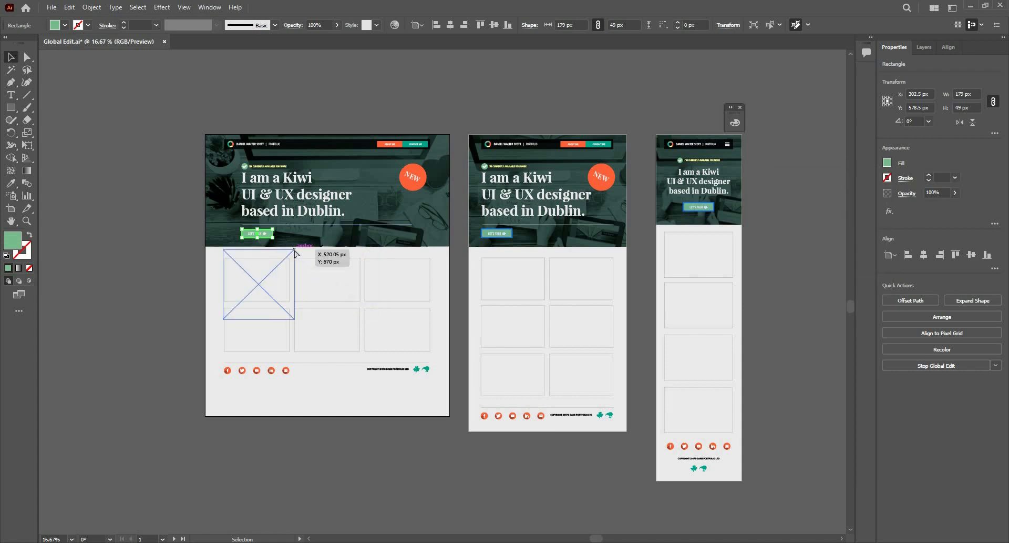
key("a")
key("ctrl+z")
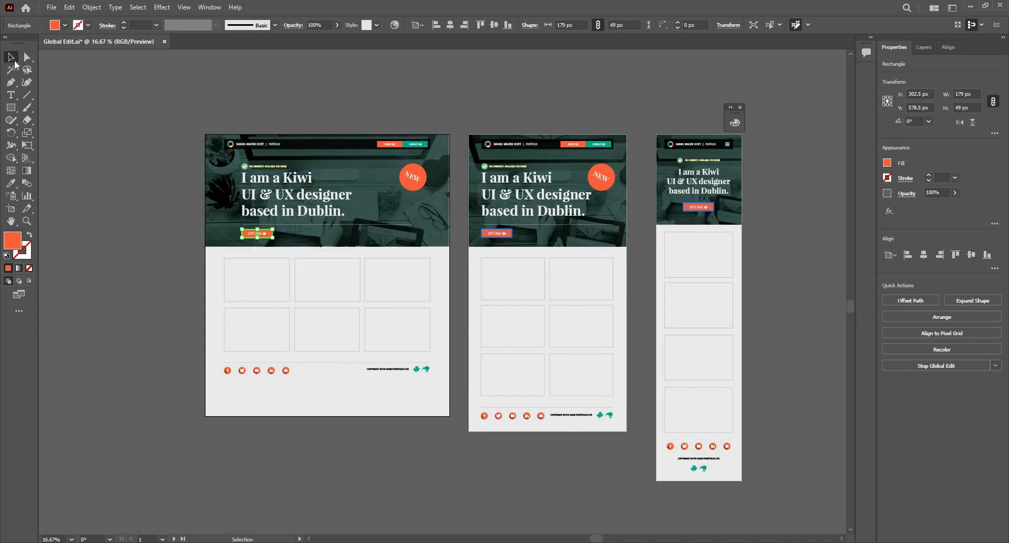
Start Global Edit on the widest artboard's NEW circle and check which similar shapes are highlighted across the artboards
key("ctrl+equal")
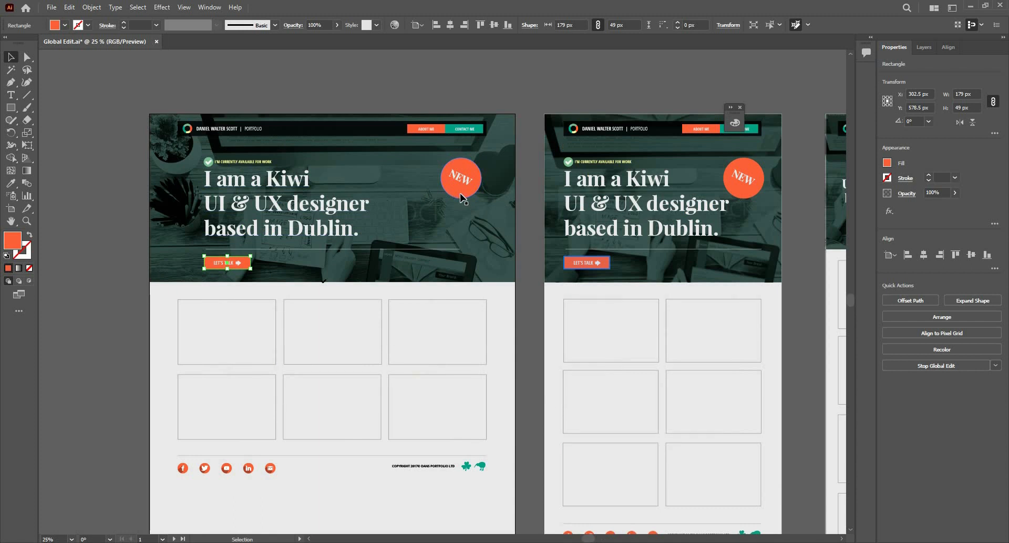
left_click(465, 195)
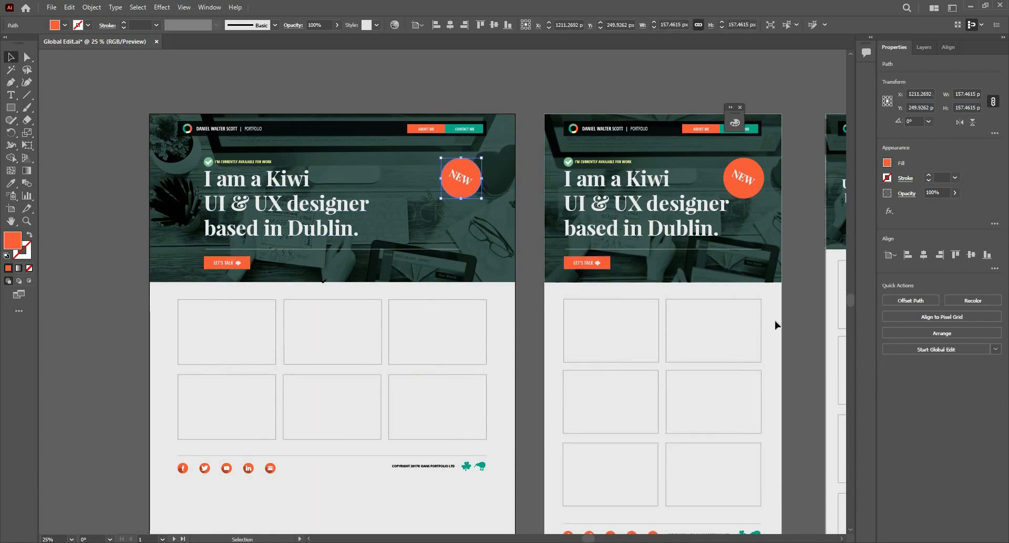
left_click(908, 348)
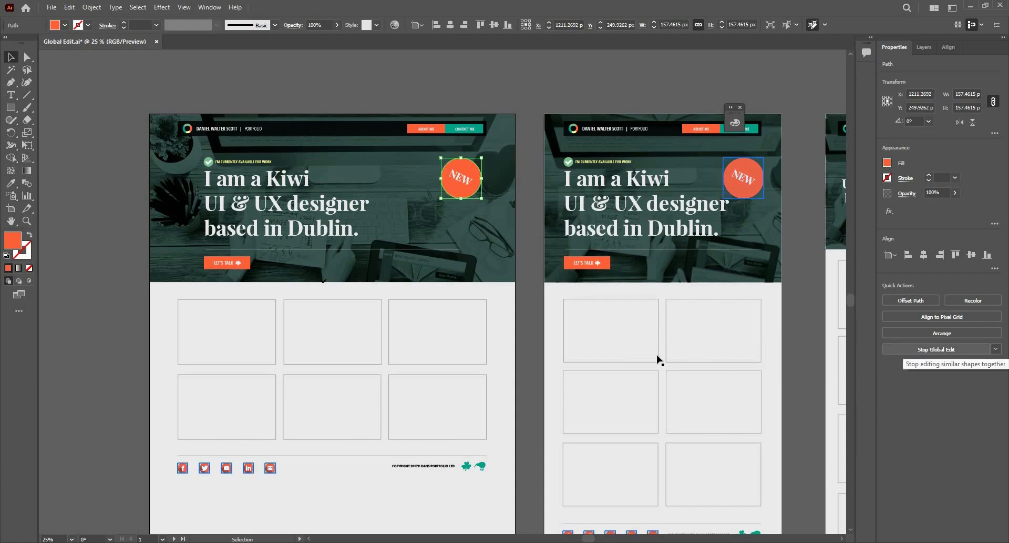
scroll(504, 353, "down", 1)
scroll(675, 388, "up", 1)
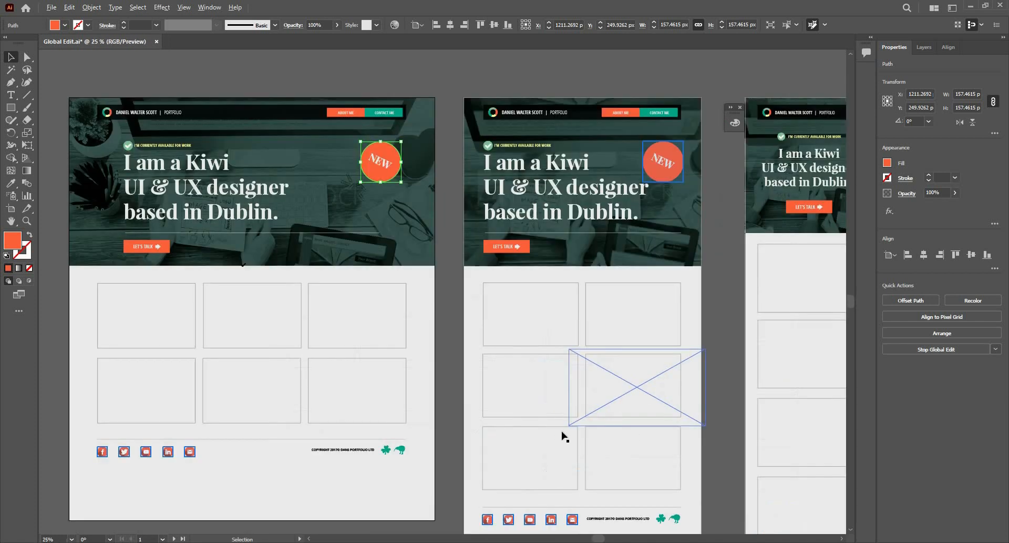
scroll(533, 427, "down", 1)
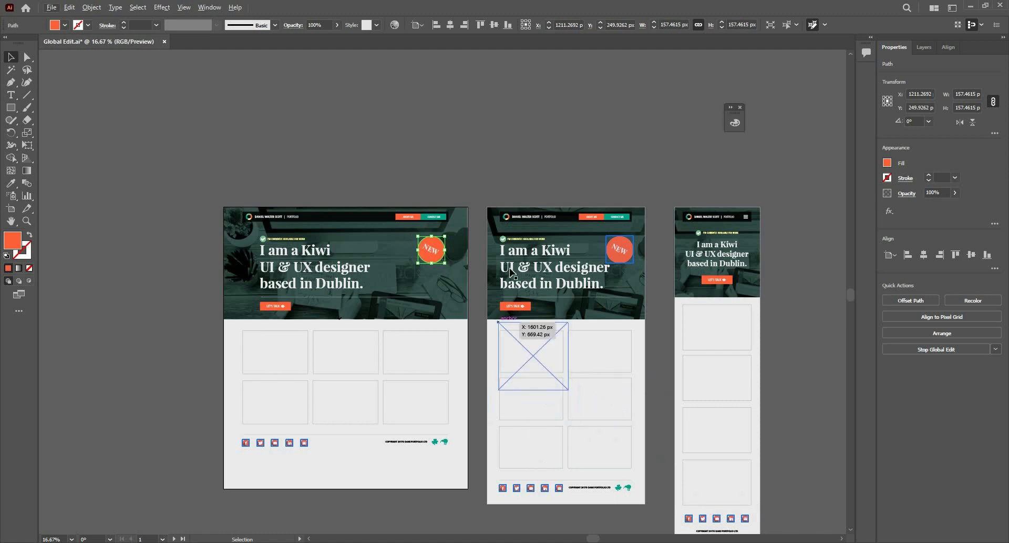
Turn on Size matching for Global Edit and fill the NEW circles with the green R=121 G=189 B=143 swatch
left_click(996, 349)
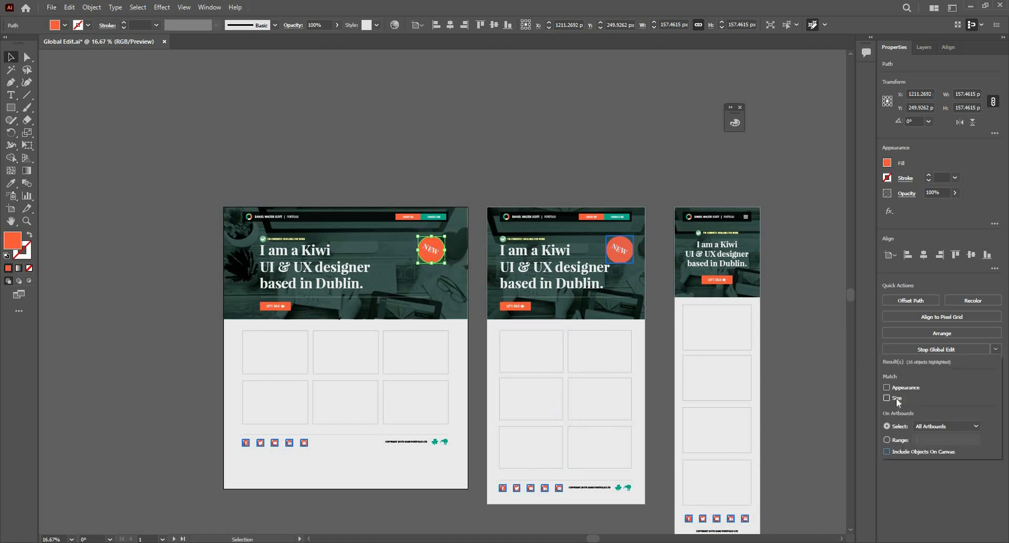
left_click(888, 397)
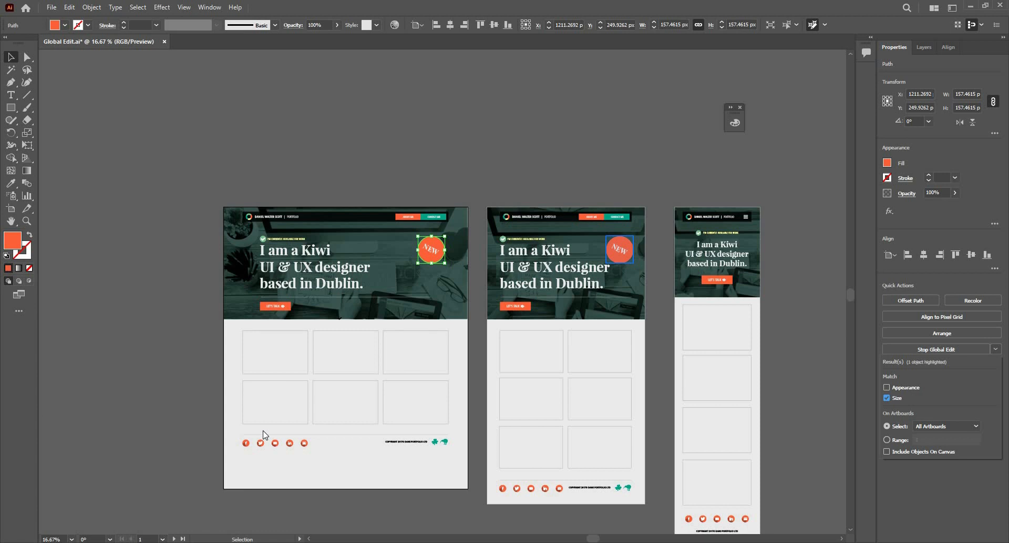
left_click(888, 163)
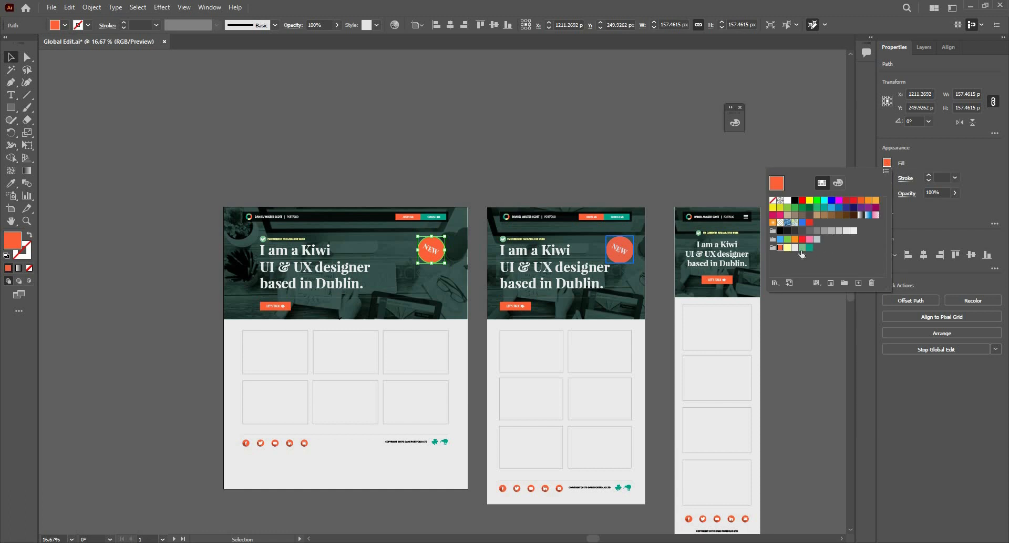
left_click(803, 247)
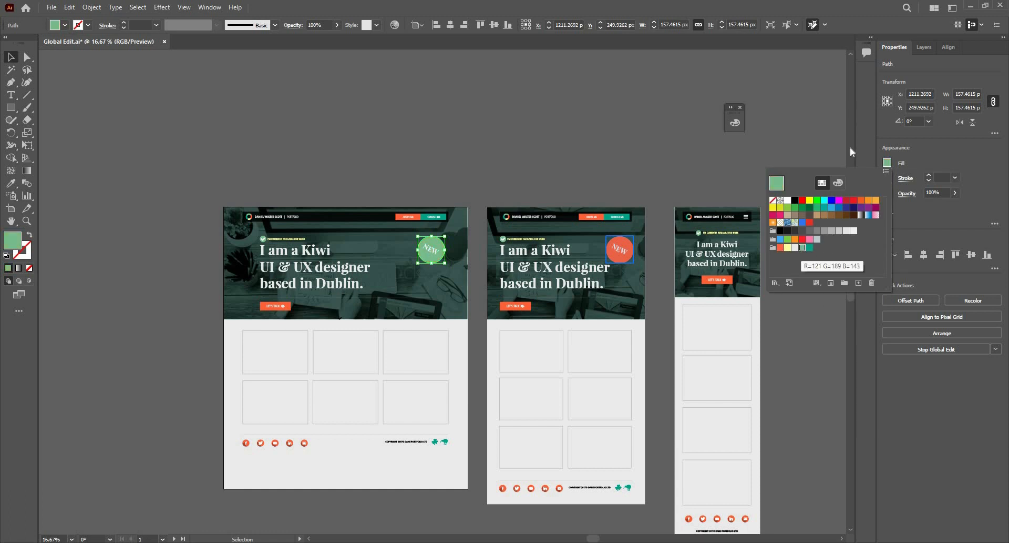
left_click(440, 229)
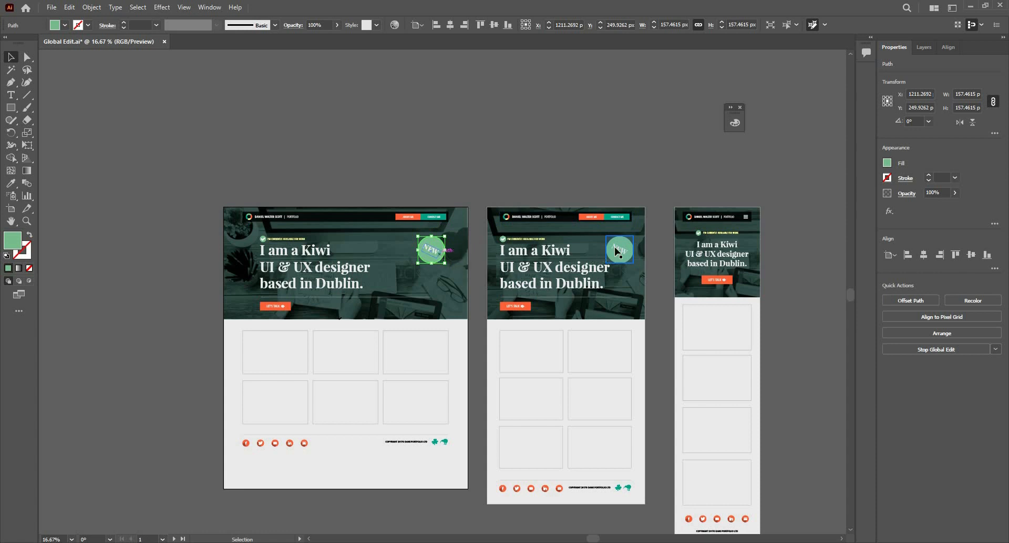
Deselect the NEW circle and undo the green recoloring of both NEW circles
key("ctrl+shift+a")
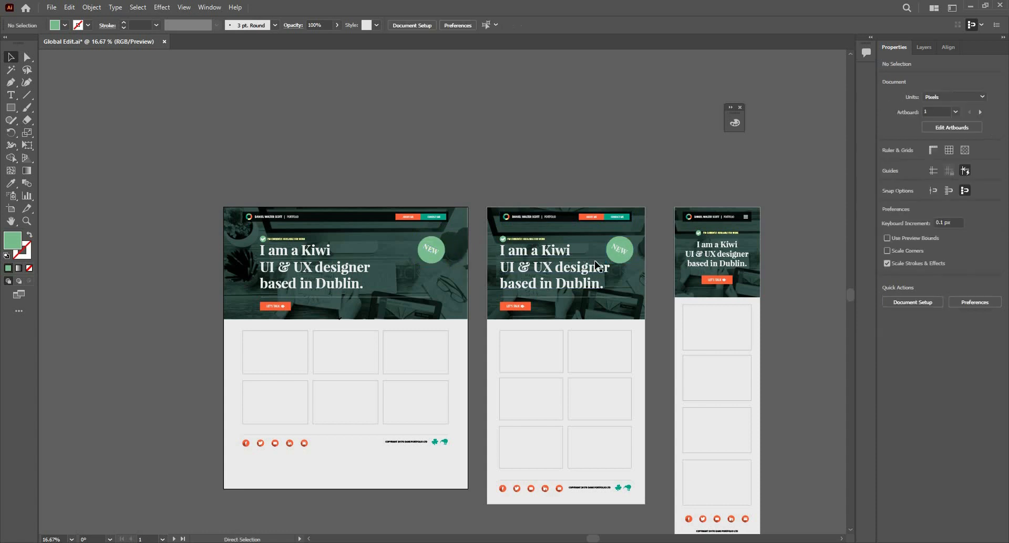
key("ctrl+z")
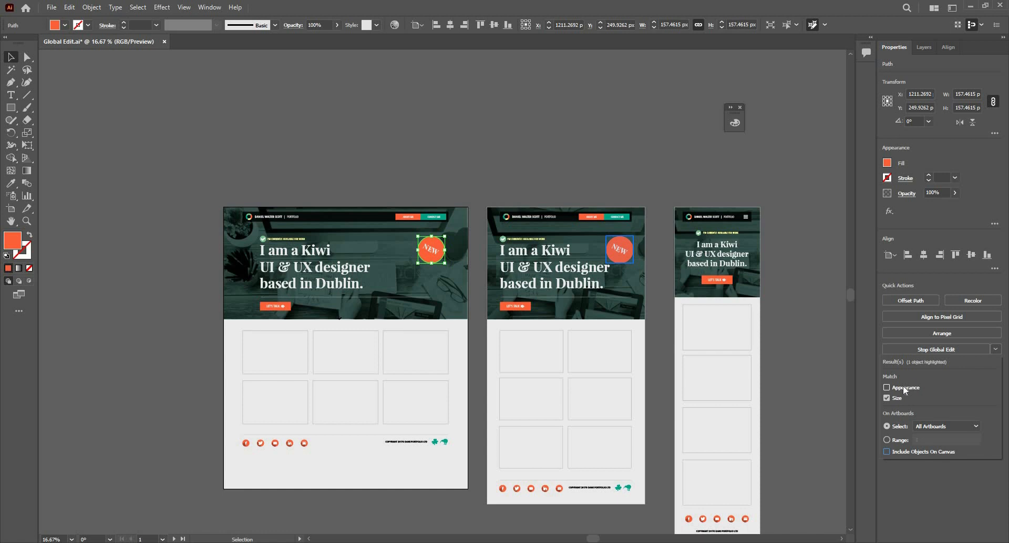
Try limiting Global Edit to the artboard range 1,3, and set it back to All Artboards
left_click(932, 427)
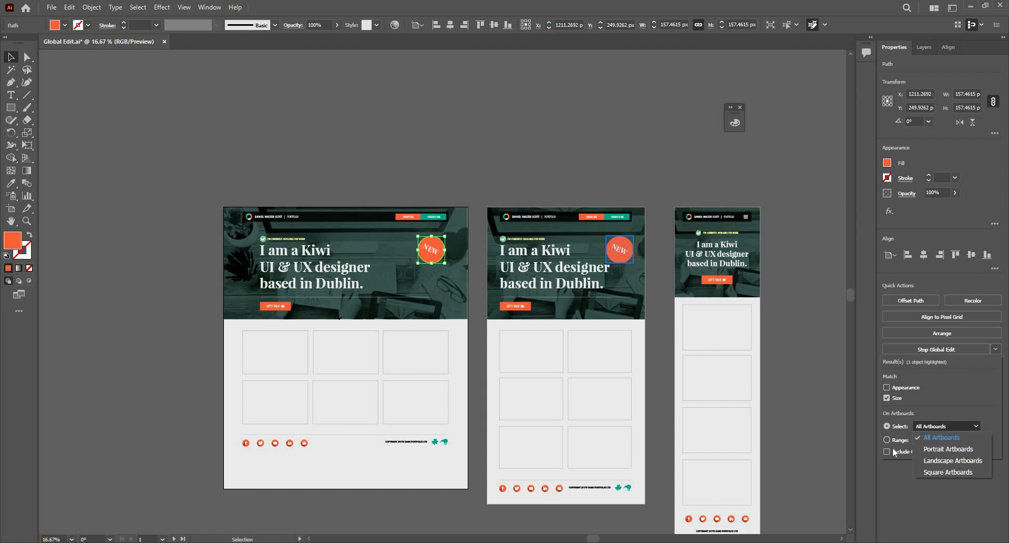
left_click(897, 444)
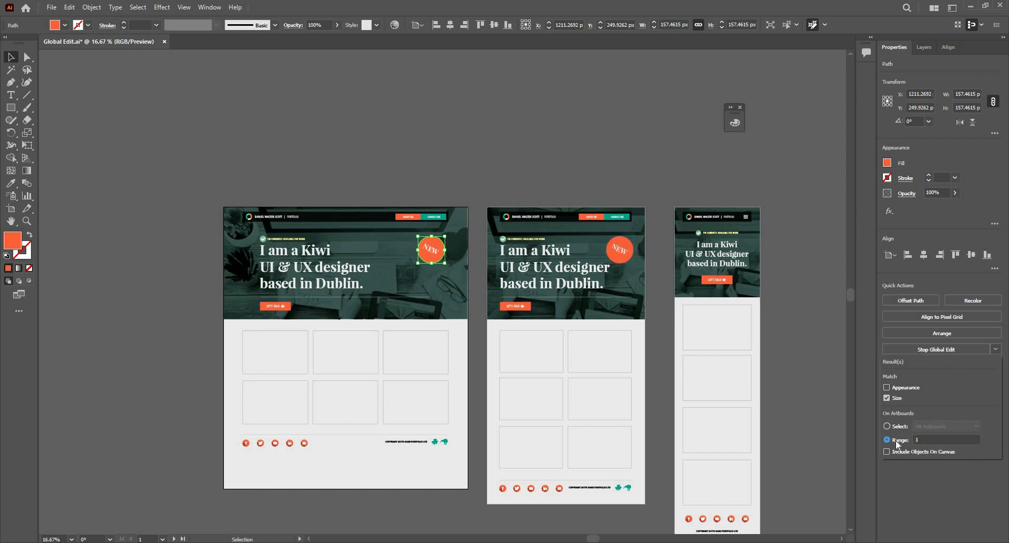
left_click(932, 438)
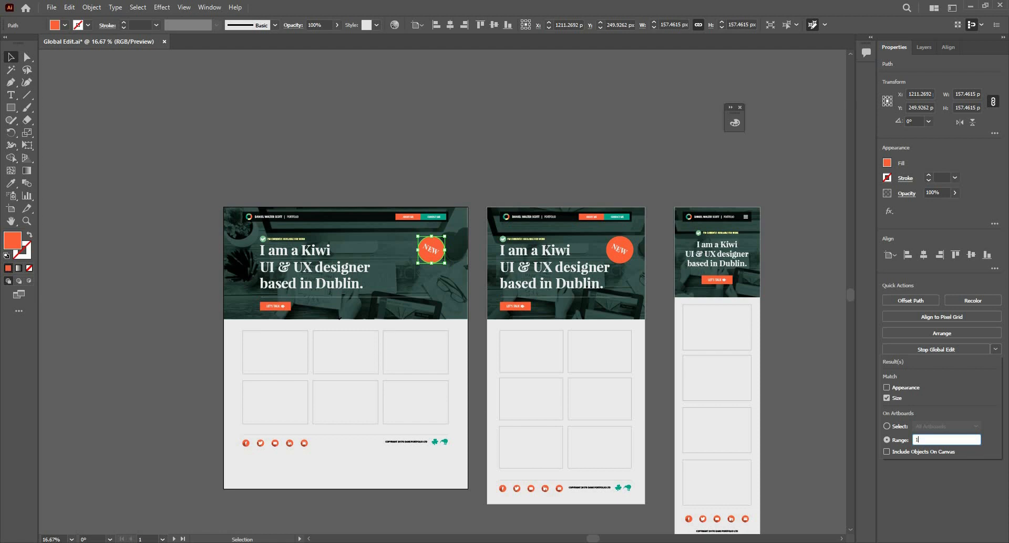
type(",3")
key("BackSpace")
key("BackSpace")
key("BackSpace")
left_click(951, 424)
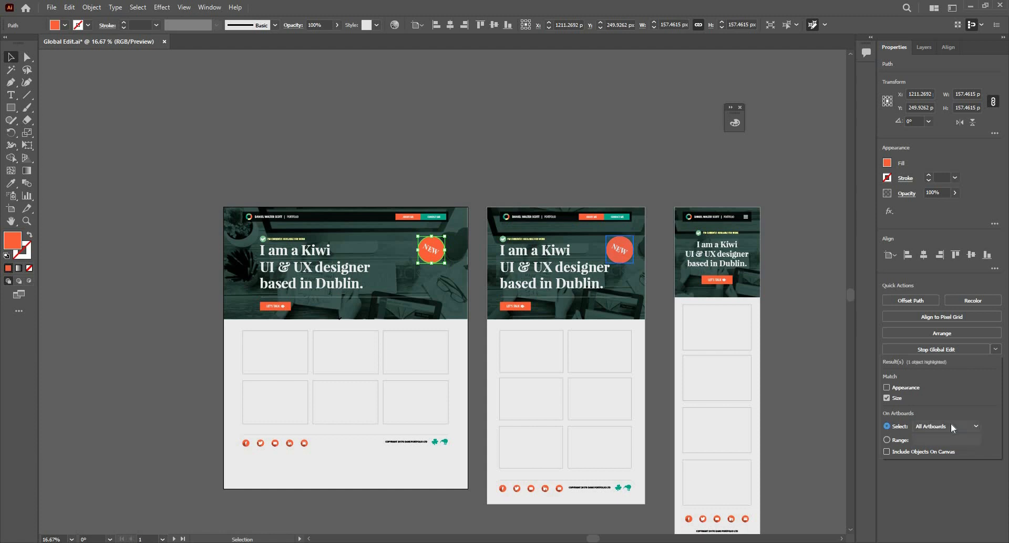
left_click(951, 422)
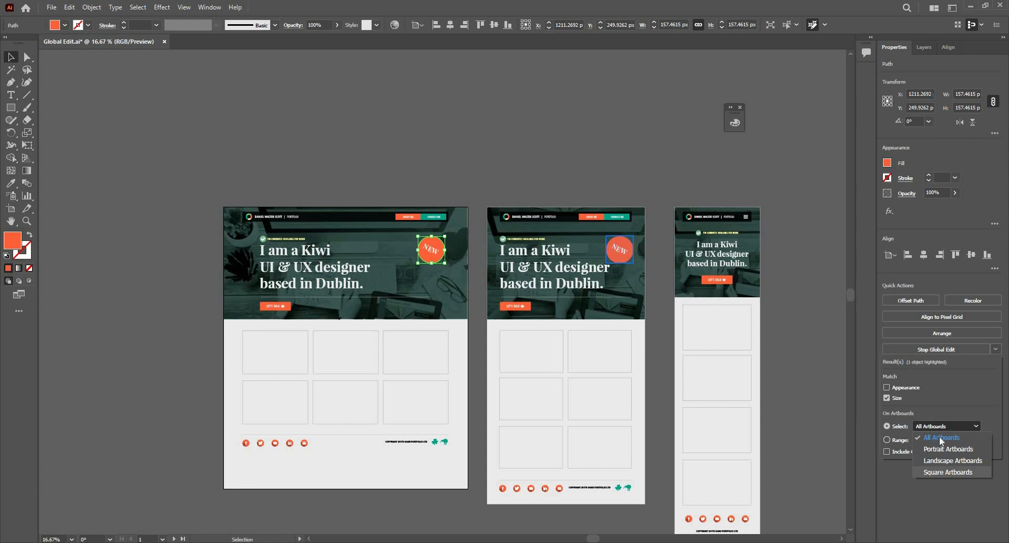
left_click(943, 408)
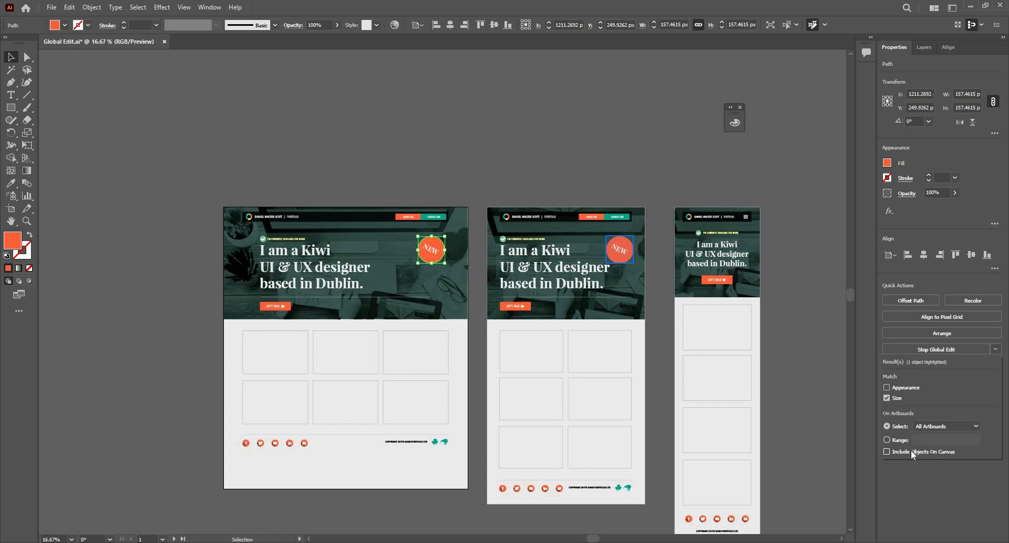
Place two copies of the widest artboard's NEW circle on the empty canvas above the artboards
left_click(8, 54)
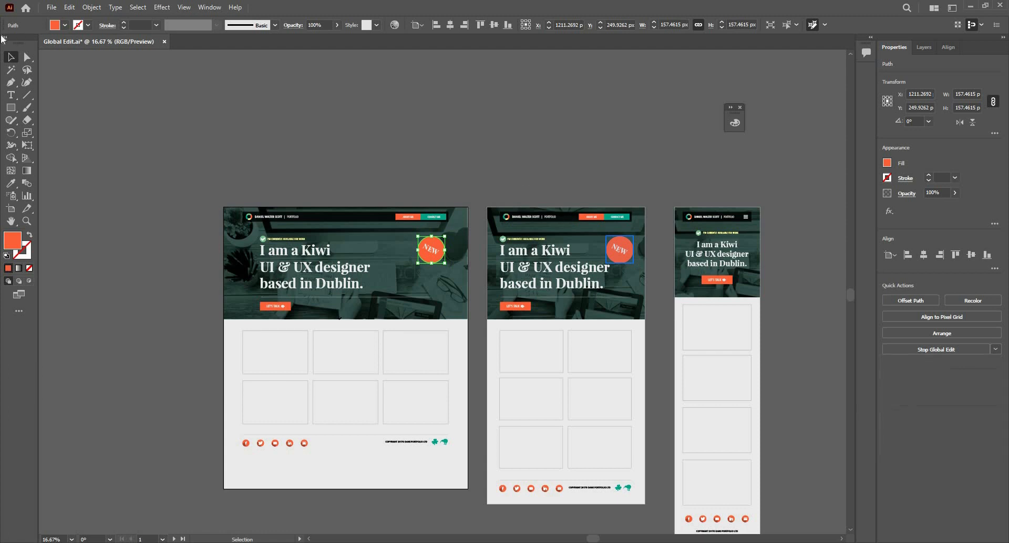
left_click(432, 243)
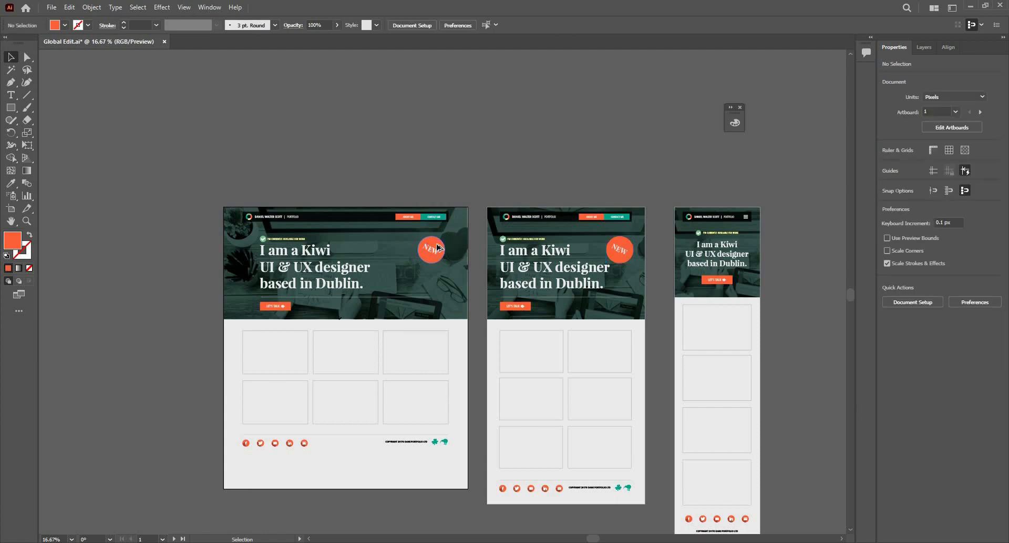
left_click_drag(432, 245, 502, 121)
left_click_drag(630, 83, 687, 85)
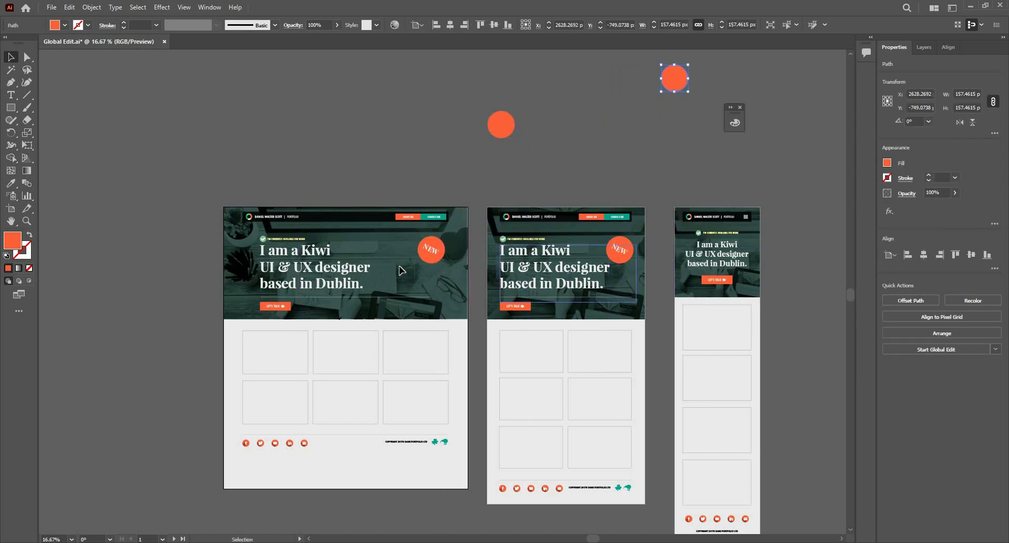
Start Global Edit on the widest artboard's NEW circle and turn on Include Objects On Canvas
left_click(431, 249)
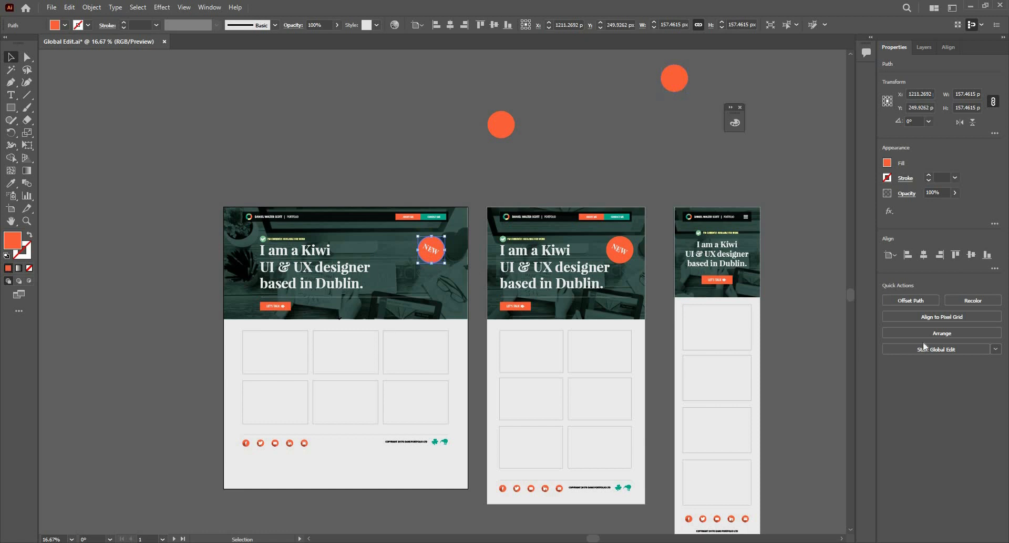
left_click(942, 350)
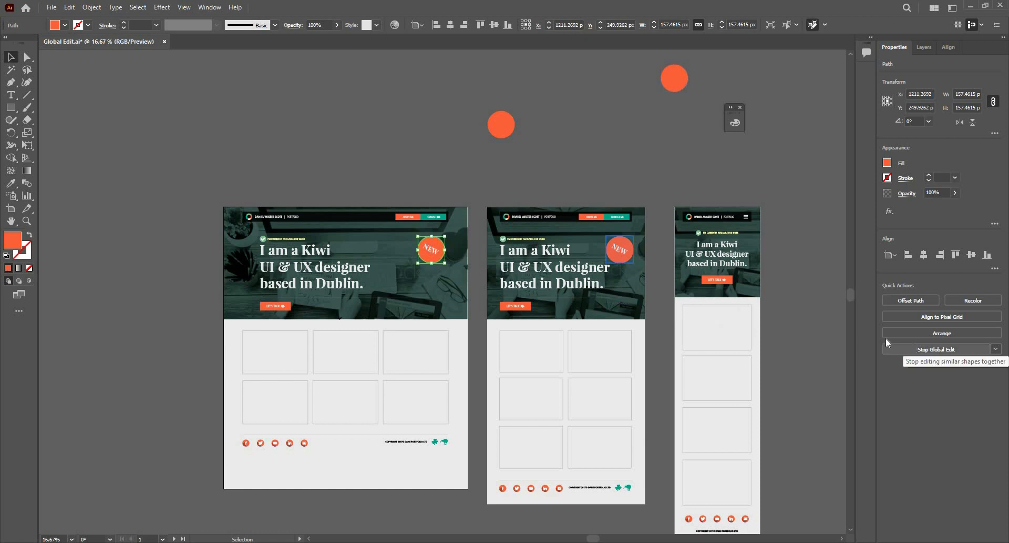
left_click(996, 351)
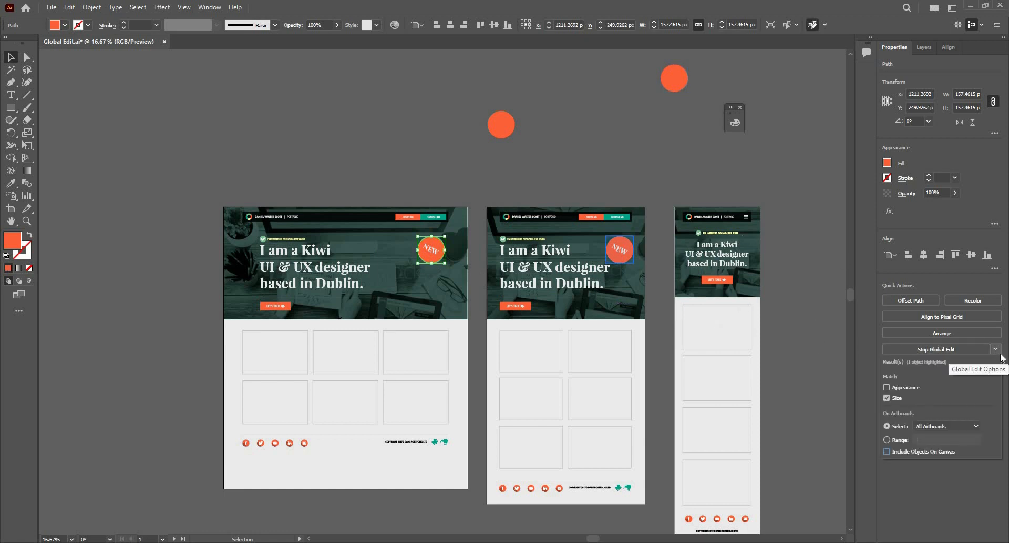
left_click(887, 451)
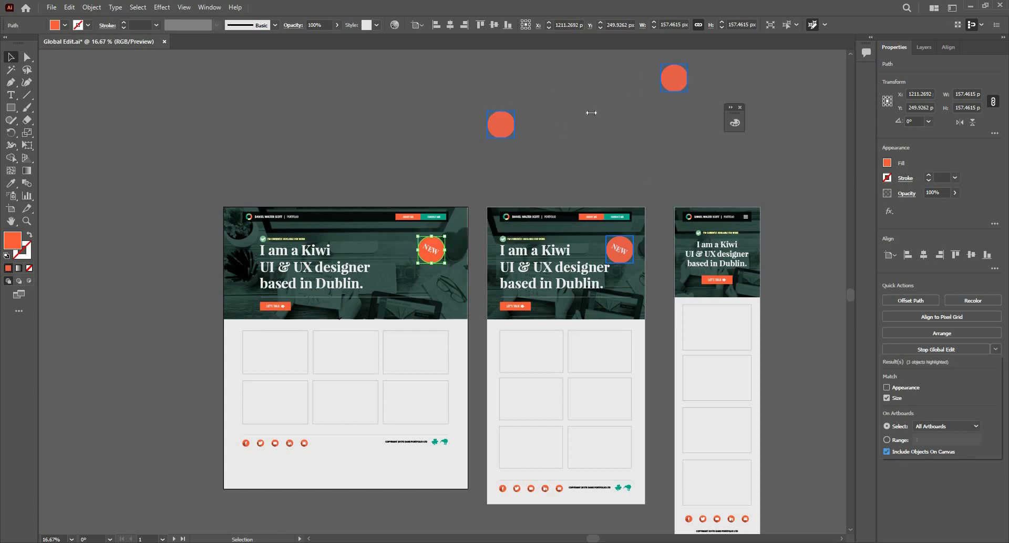
Fill all highlighted circles, including the two canvas copies, with the light green swatch and undo the recoloring
left_click(888, 164)
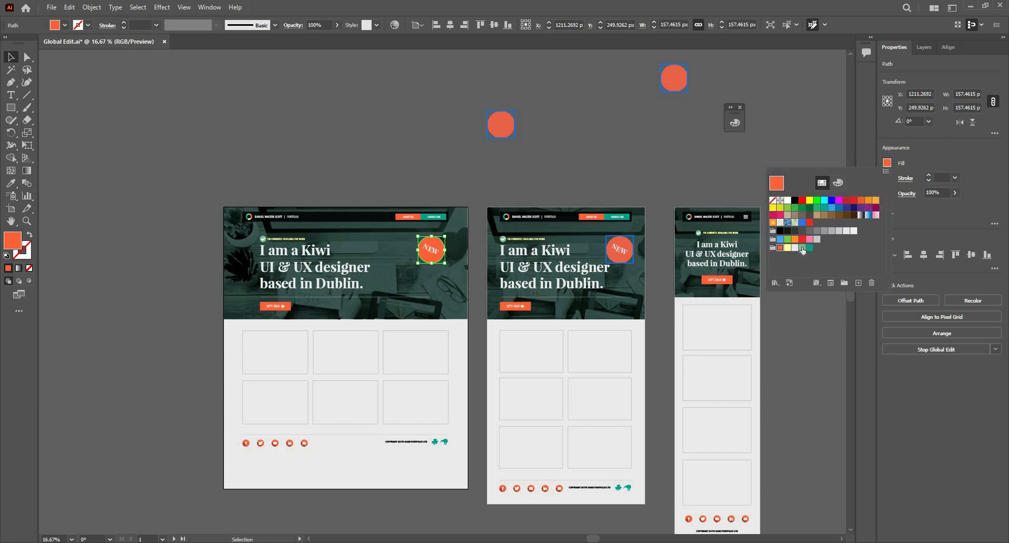
left_click(802, 247)
left_click(398, 113)
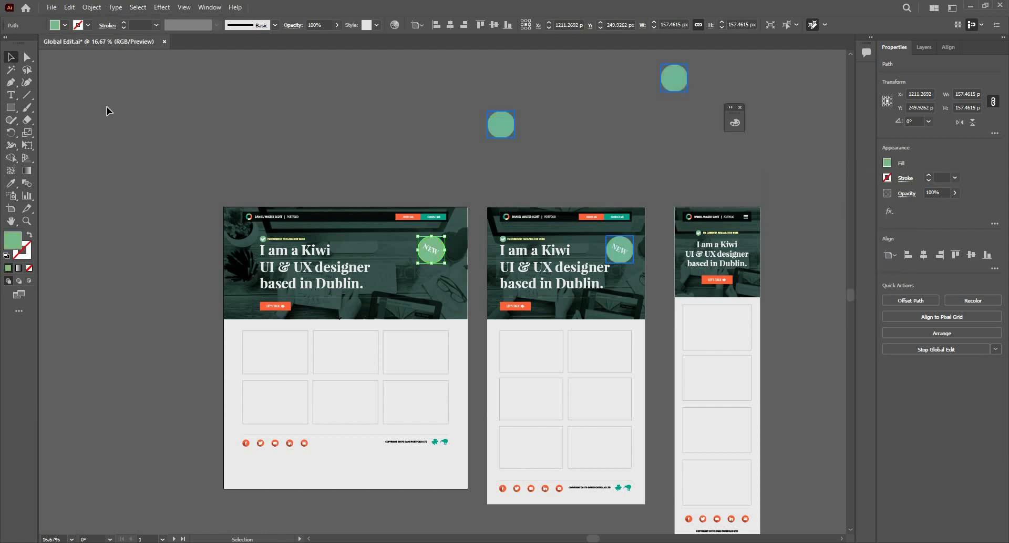
key("ctrl+z")
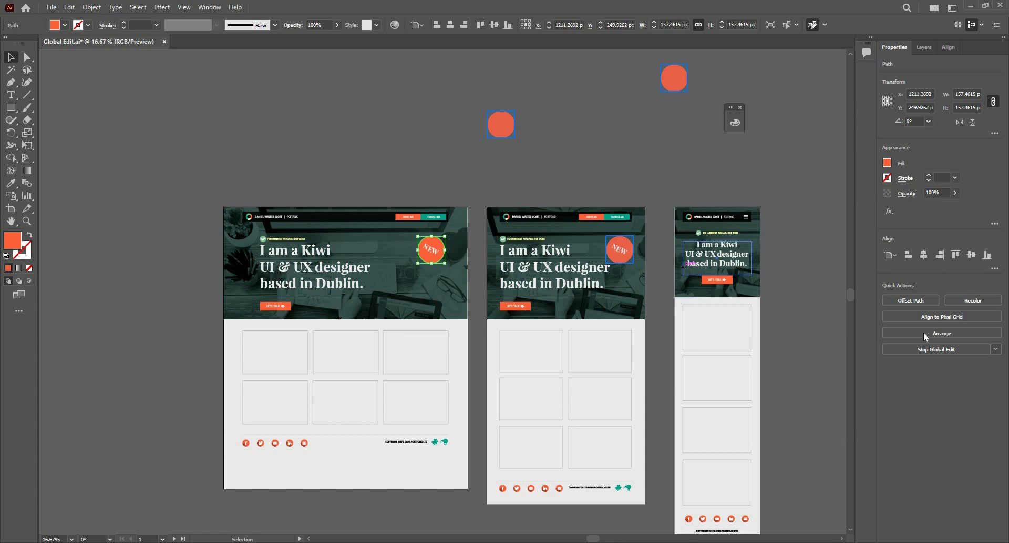
Select the widest artboard's headline text and check whether Global Edit is available for it
left_click(995, 349)
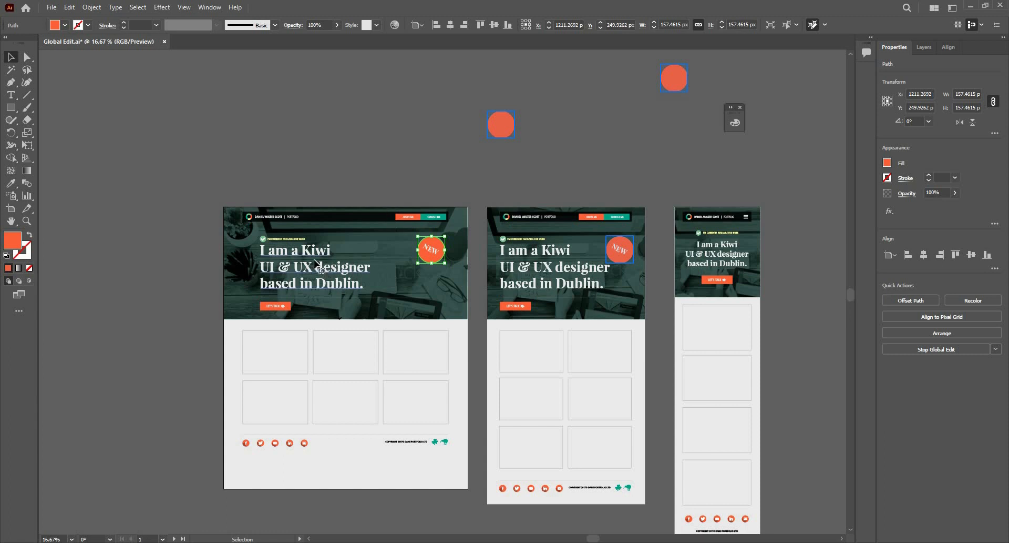
left_click(331, 257)
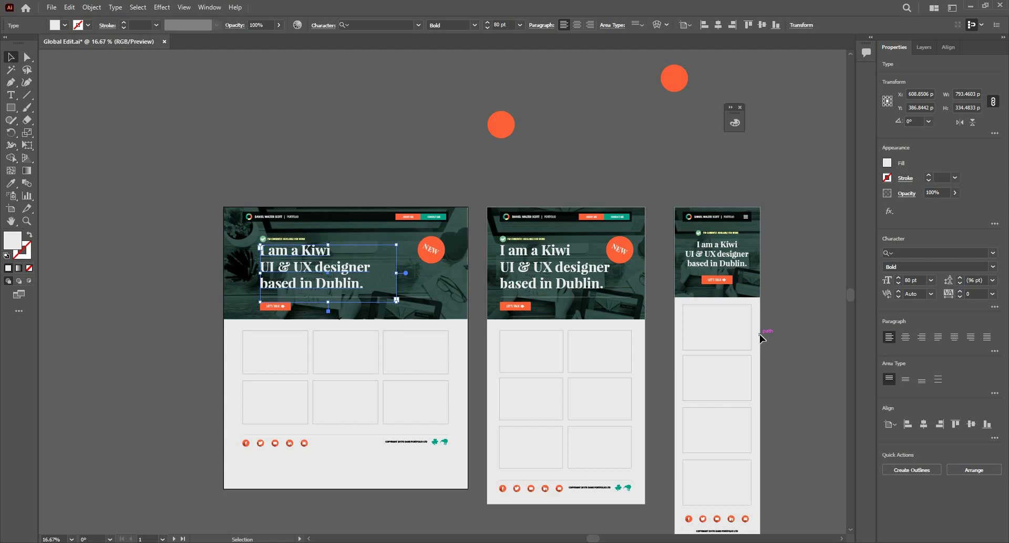
Delete the two orange circle copies from the canvas above the artboards
left_click(672, 99)
left_click(512, 124, "shift")
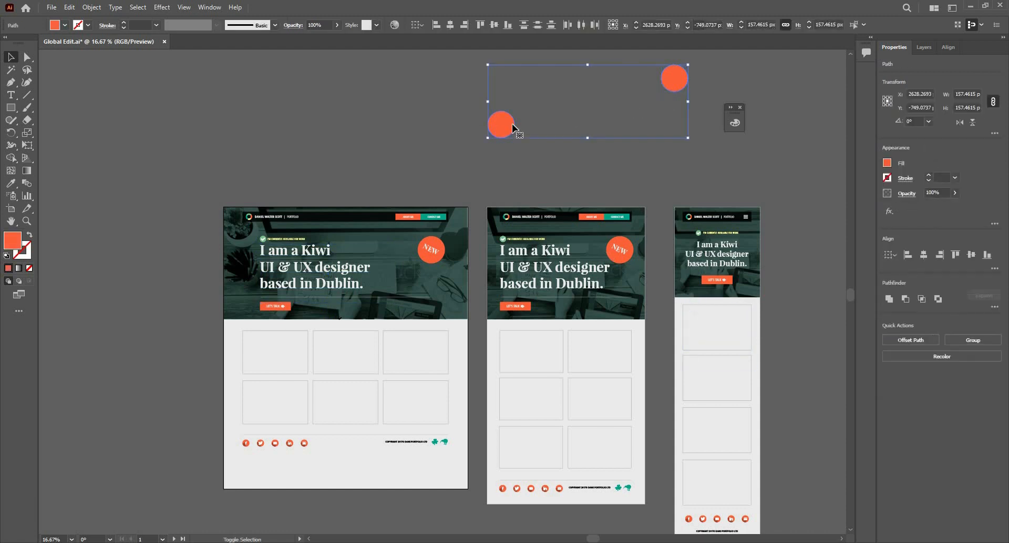
key("Delete")
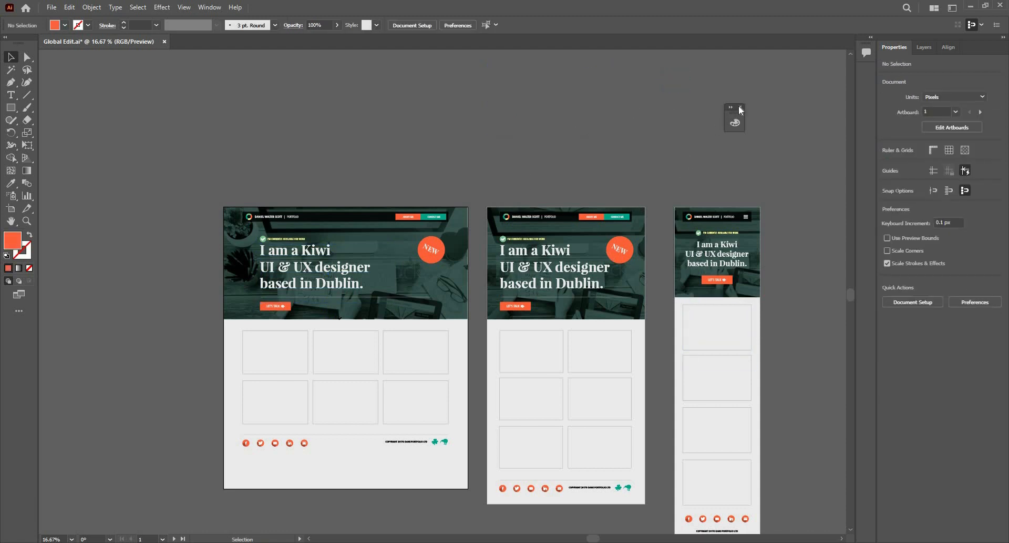
scroll(647, 241, "down", 1)
scroll(650, 240, "up", 2)
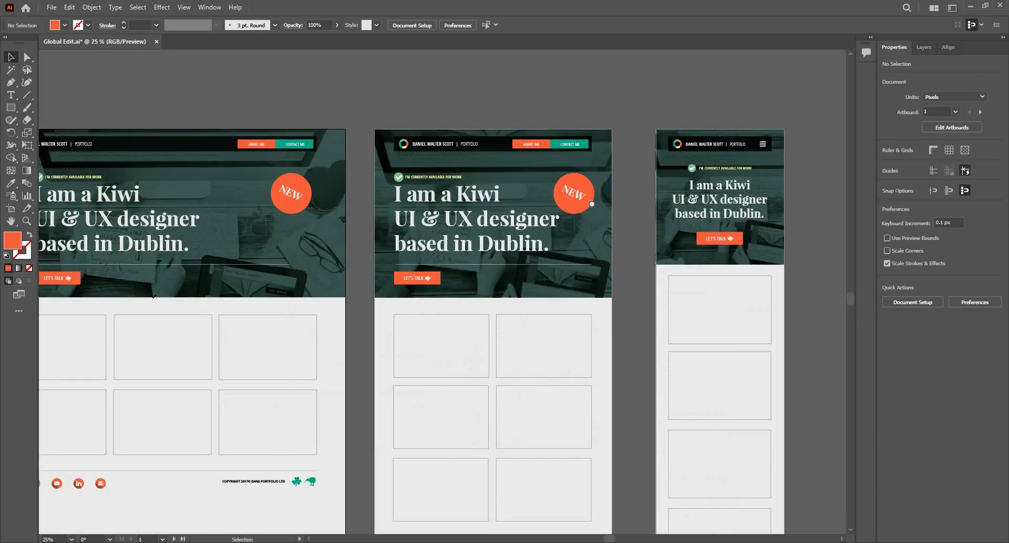
left_click_drag(440, 284, 649, 160)
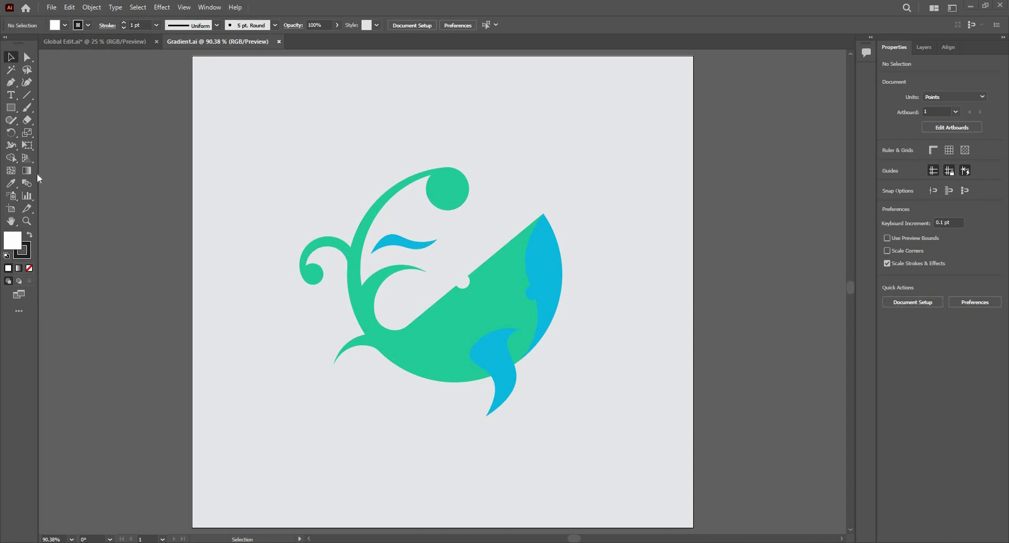
Apply a freeform gradient to the blue fin on the underside of the whale in Gradient.ai
left_click(505, 356)
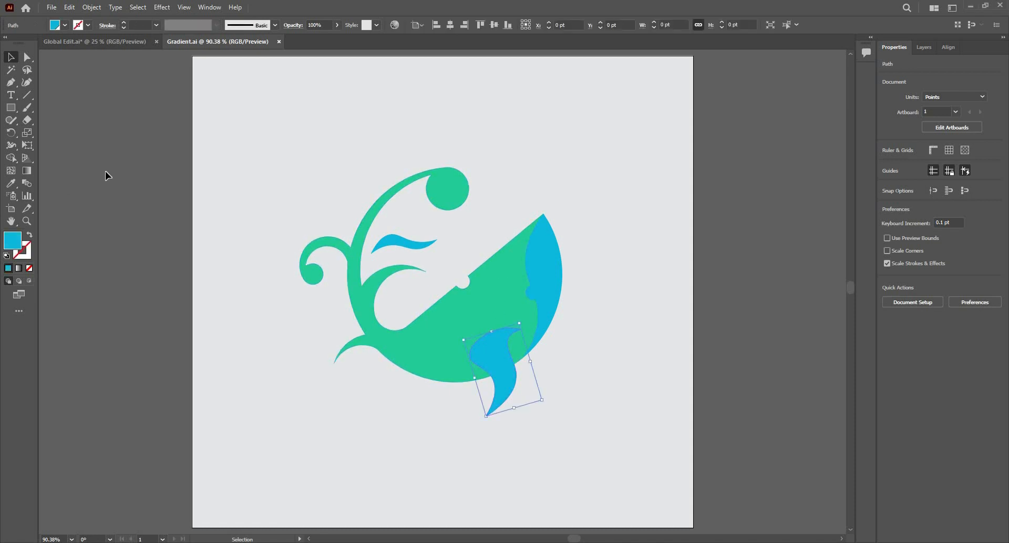
left_click(30, 170)
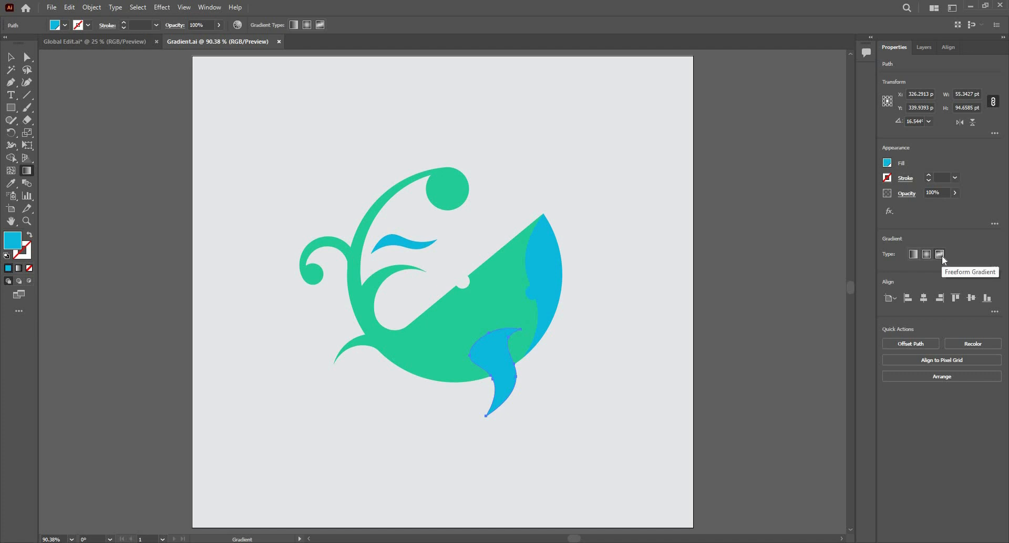
left_click(508, 340)
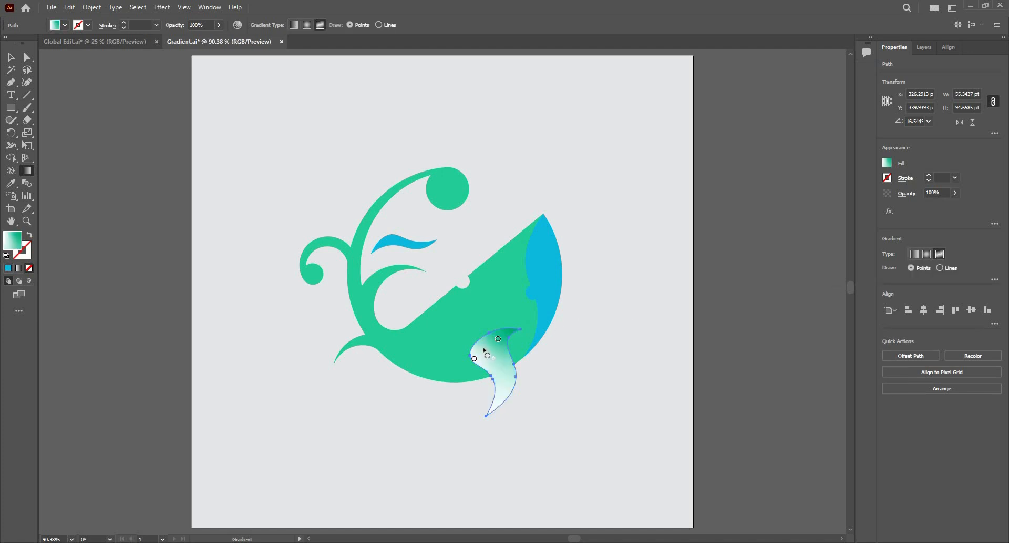
Open the color options of the fin's upper color stop and switch its color model to RGB
left_click(499, 339)
left_click(498, 341)
double_click(498, 341)
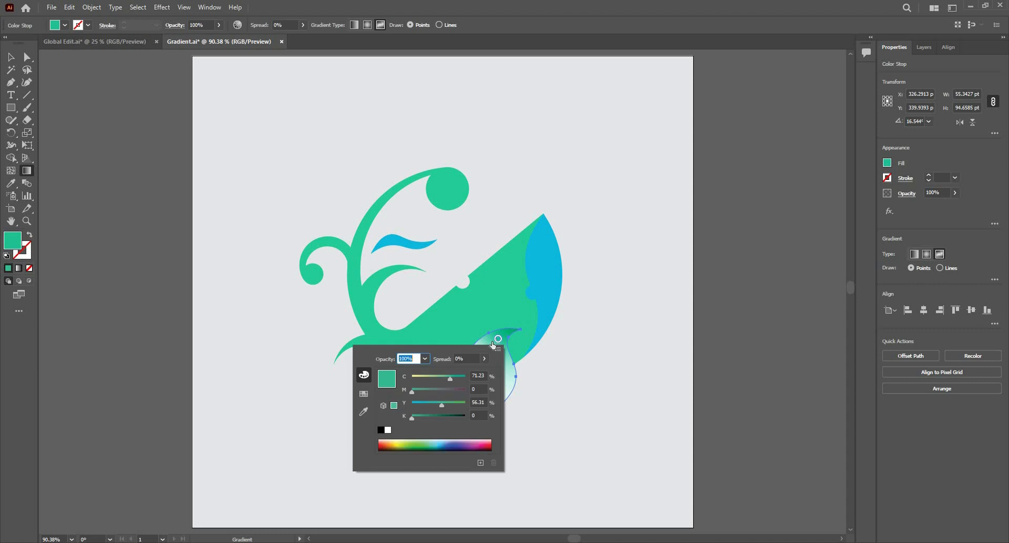
left_click(365, 393)
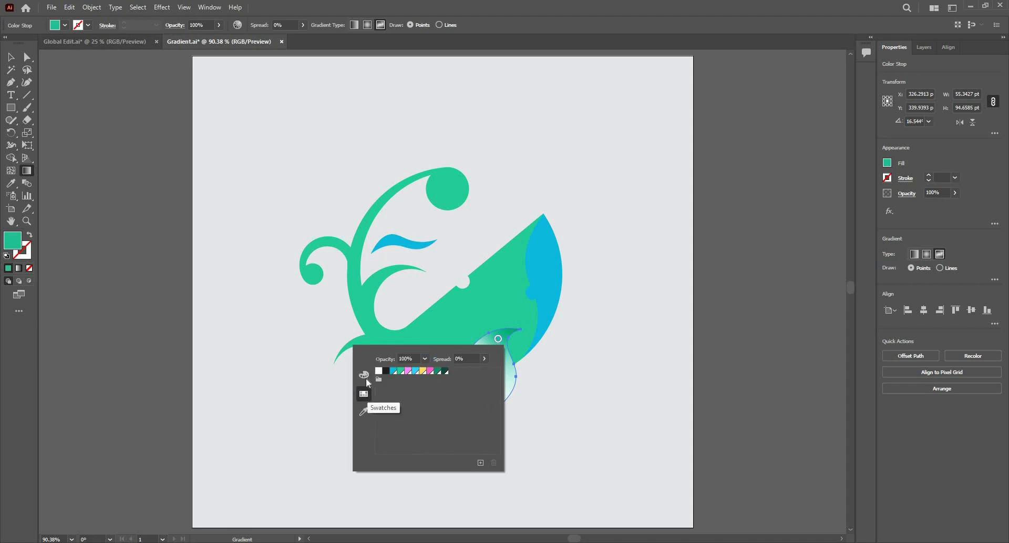
left_click(364, 374)
left_click(498, 349)
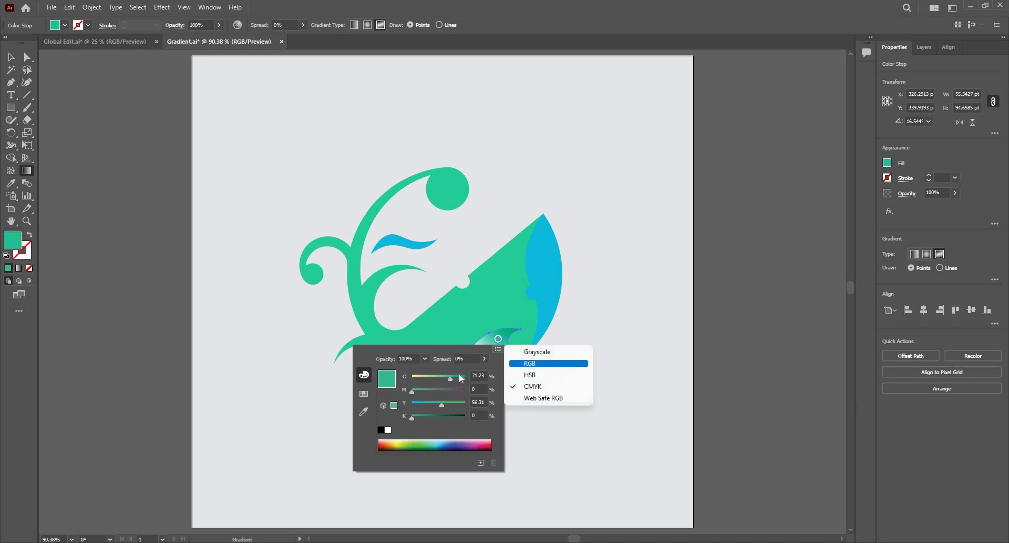
left_click(530, 363)
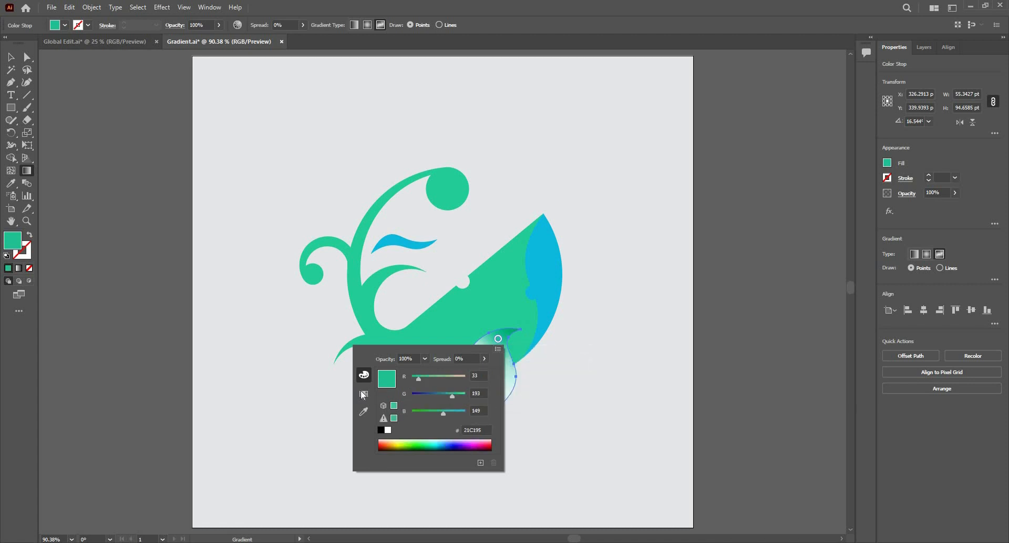
Assign the green swatch to the fin's upper color stop
left_click(363, 394)
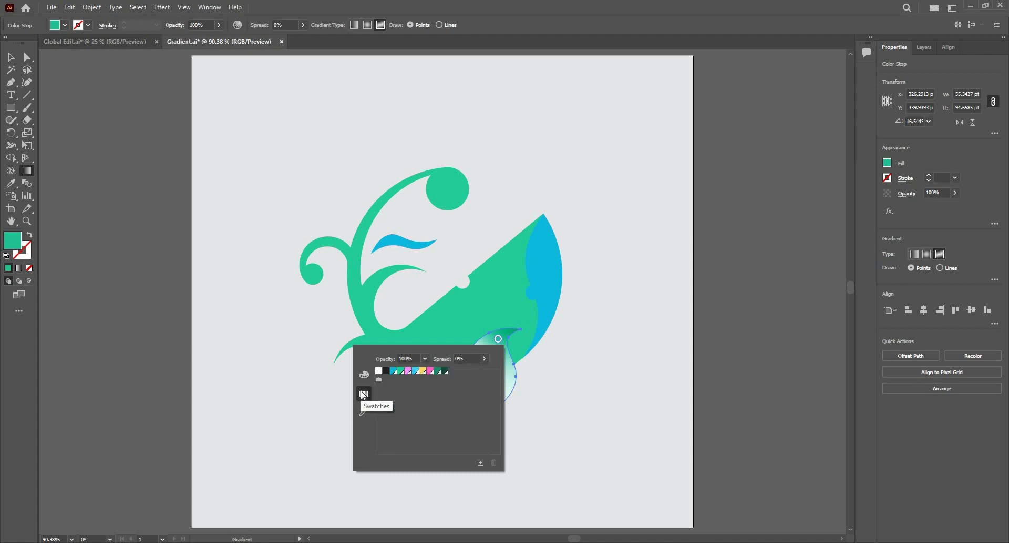
left_click(400, 374)
key("Escape")
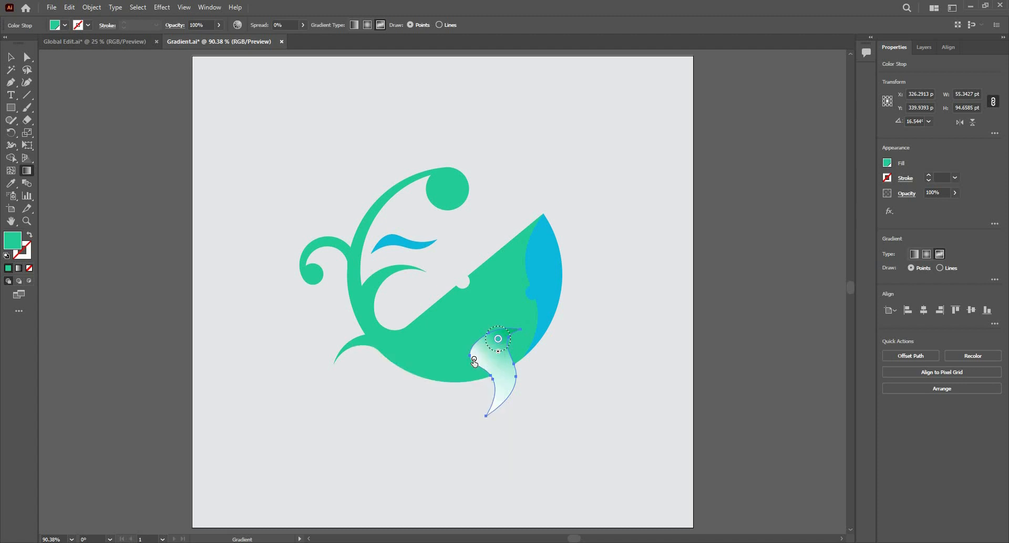
Add a green color stop in the lower part of the fin and select the white stop at its left edge
left_click(474, 360)
left_click(508, 390)
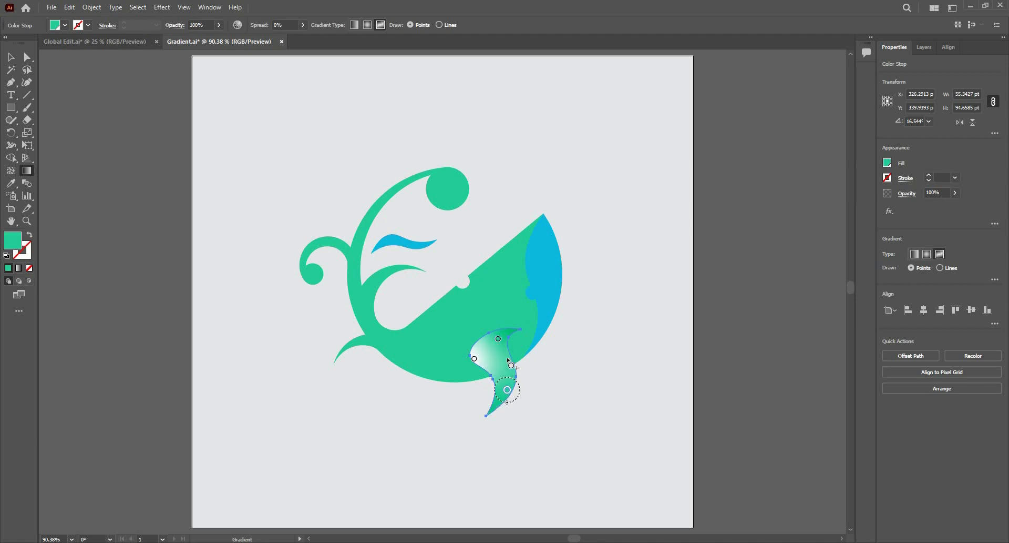
left_click(474, 359)
left_click(475, 360)
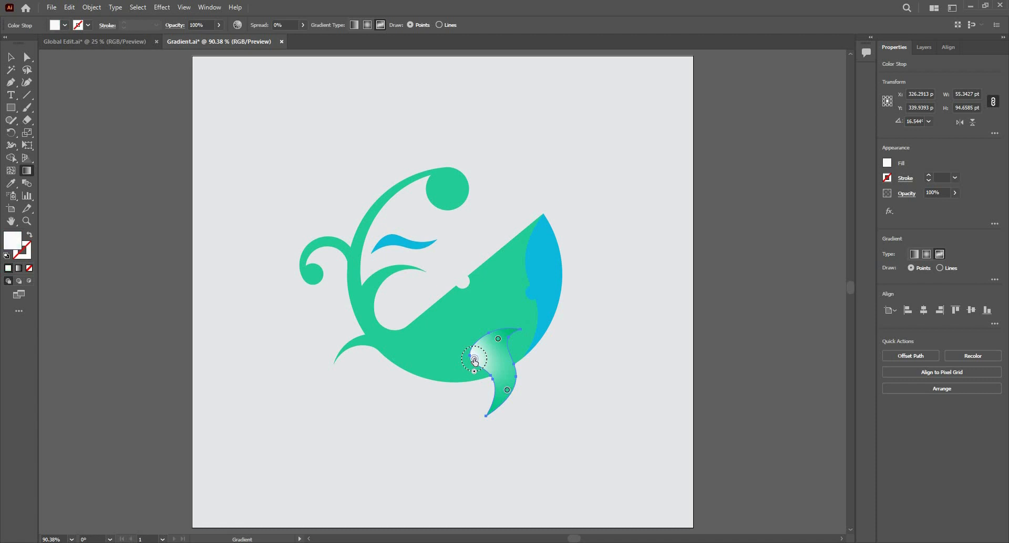
Assign the blue swatch (R=12 G=184 B=222) to the white color stop at the fin's left edge
double_click(475, 361)
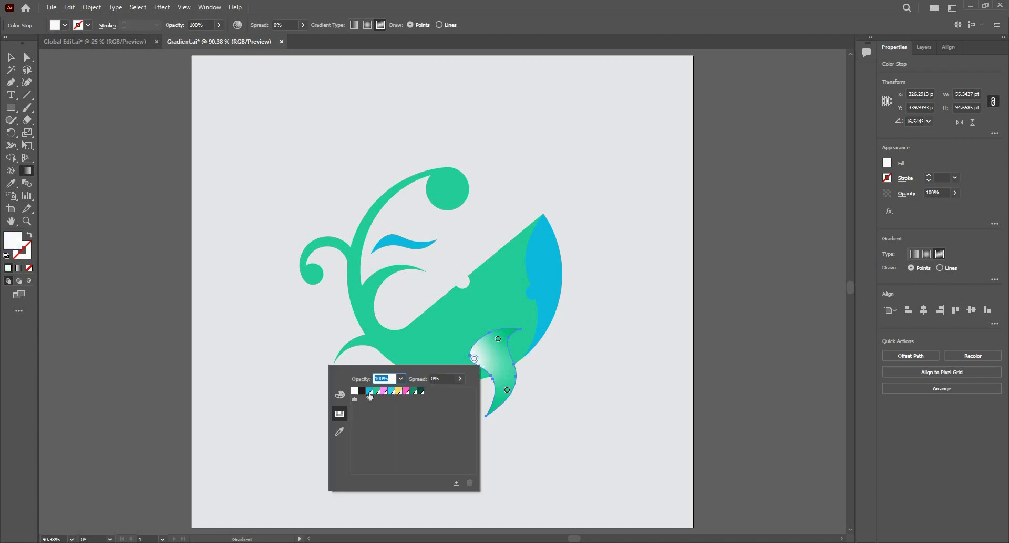
left_click(368, 390)
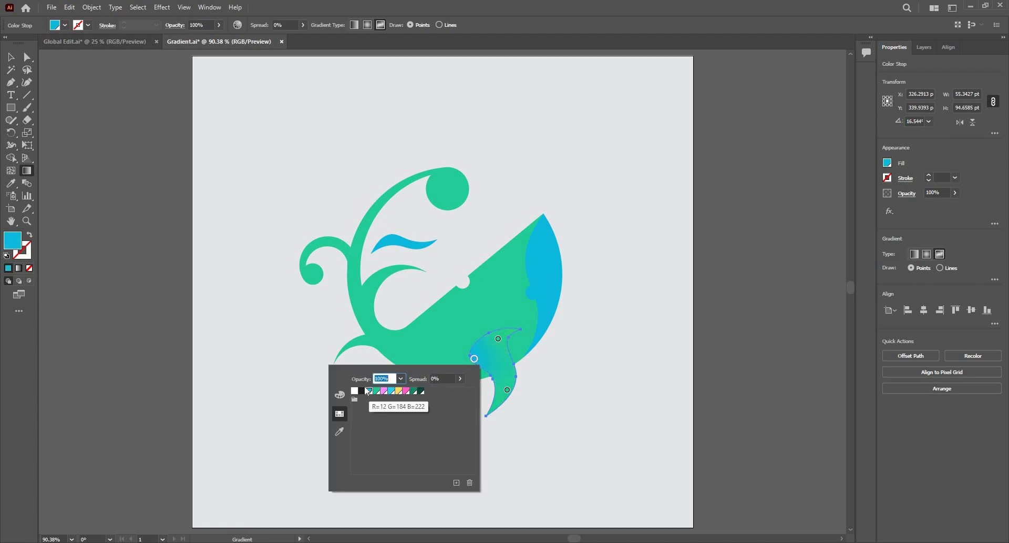
left_click(15, 55)
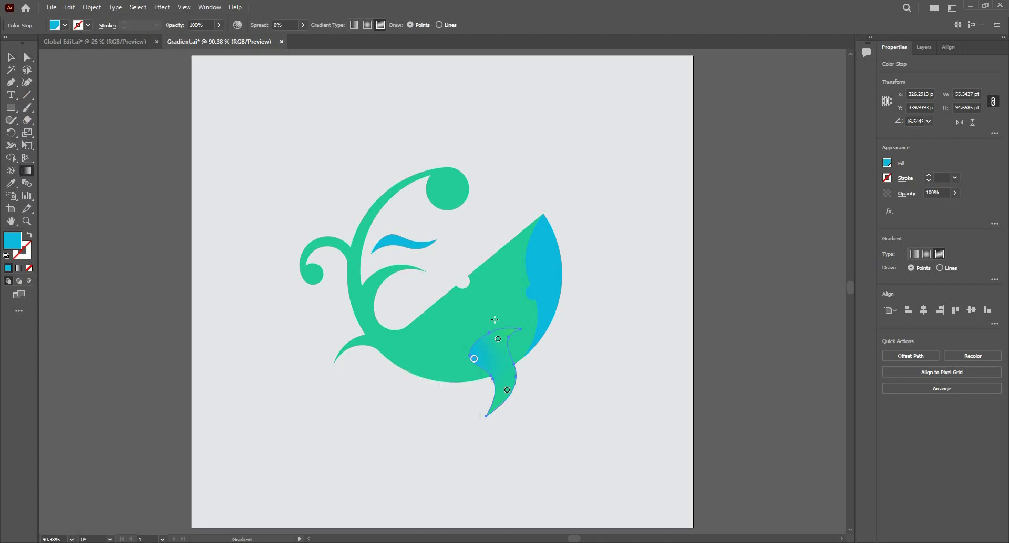
scroll(532, 226, "down", 3)
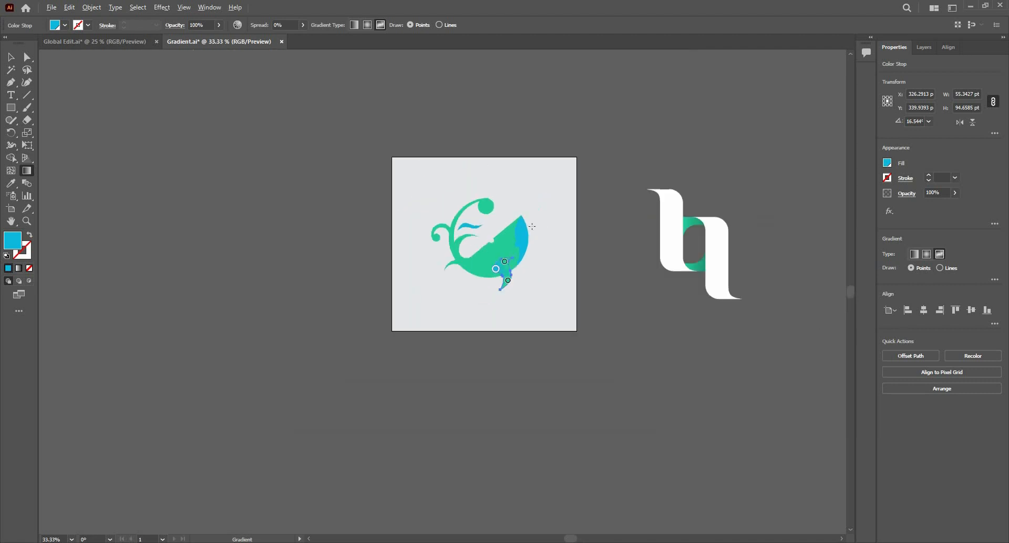
scroll(504, 217, "up", 3)
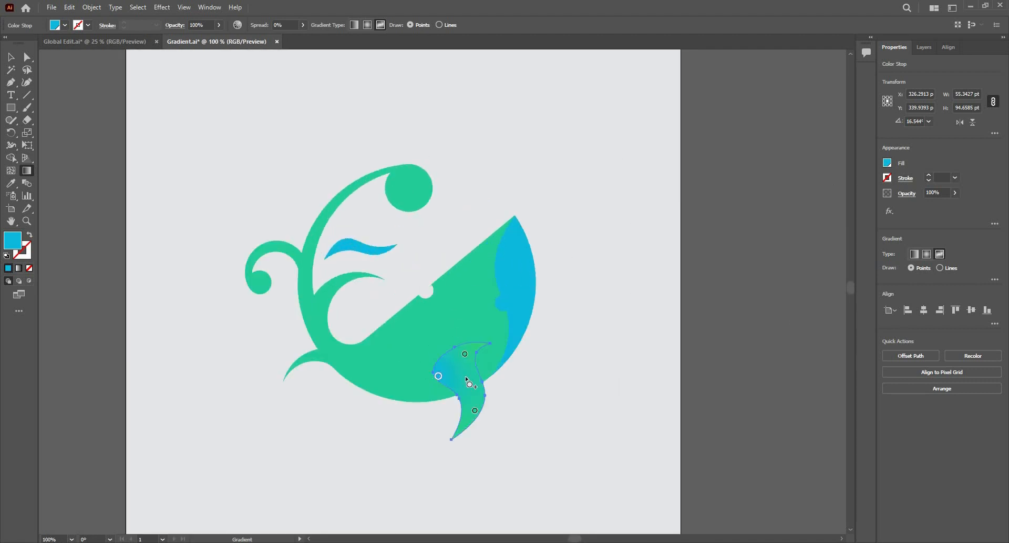
key("ctrl+0")
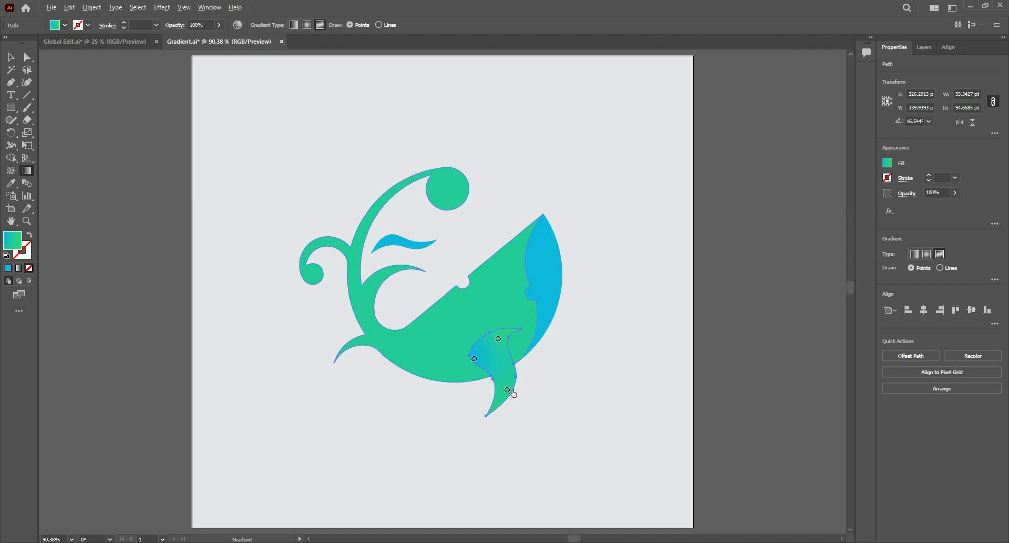
Move the fin's lower green color stop up to its right edge and assign it the blue R=12 G=184 B=222 swatch
scroll(508, 395, "up", 2, "alt")
scroll(508, 398, "up", 2)
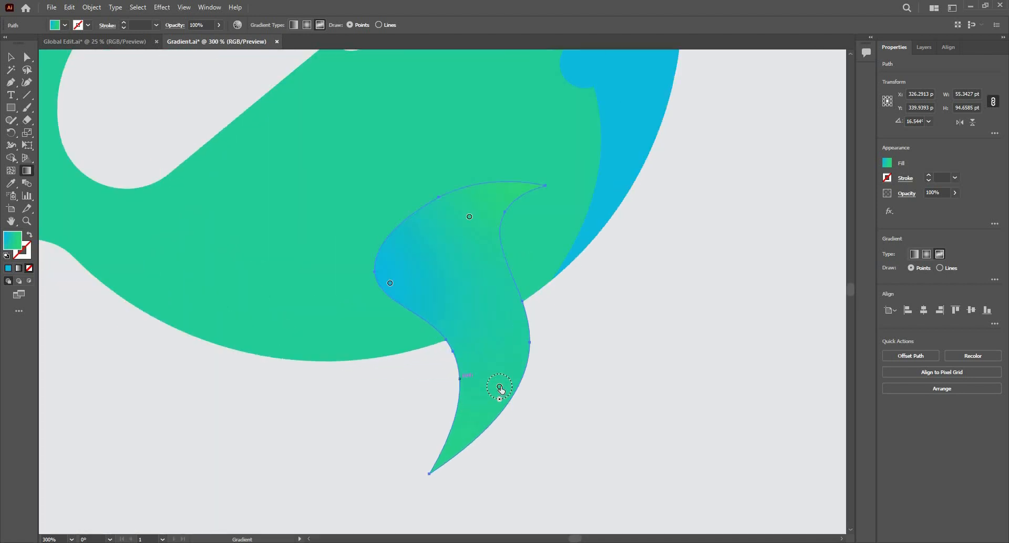
left_click_drag(505, 386, 526, 336)
double_click(526, 329)
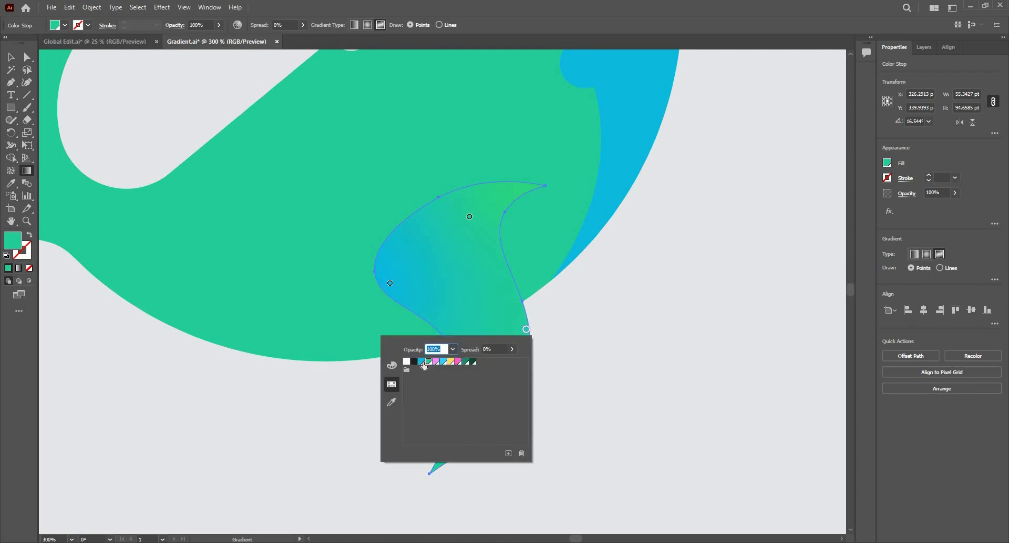
left_click(423, 362)
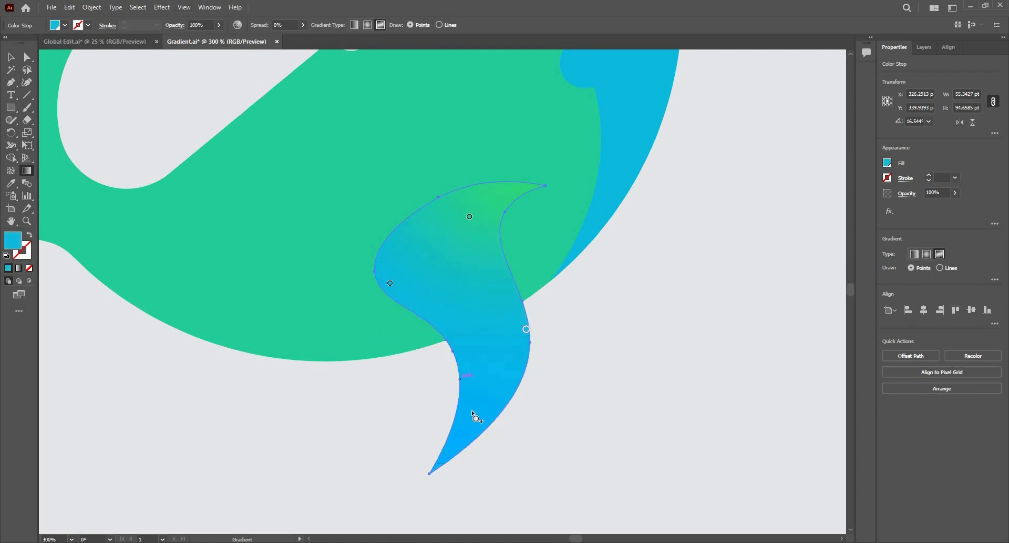
Add a color stop at the fin's lower tip, assign it the green swatch, and deselect the fin
left_click(450, 446)
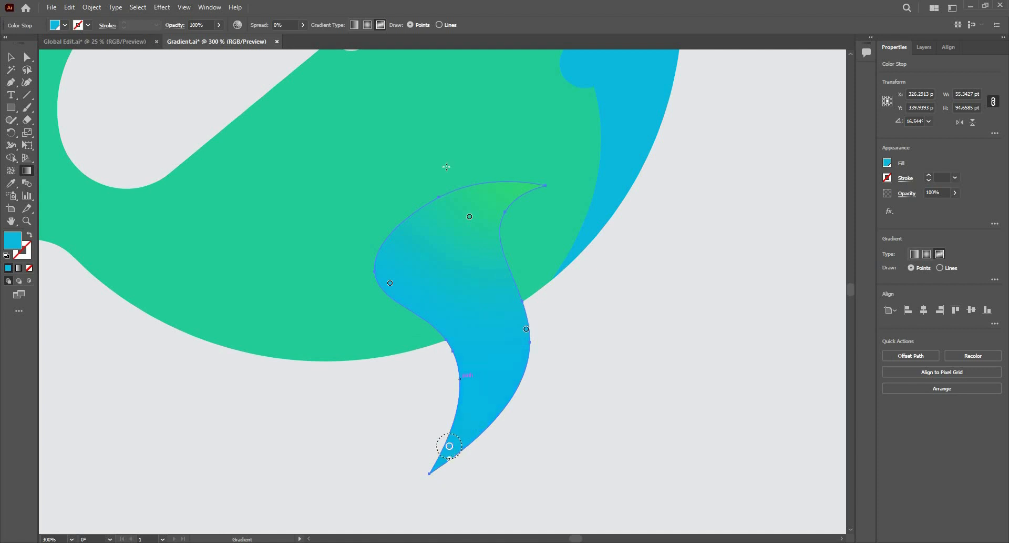
double_click(449, 446)
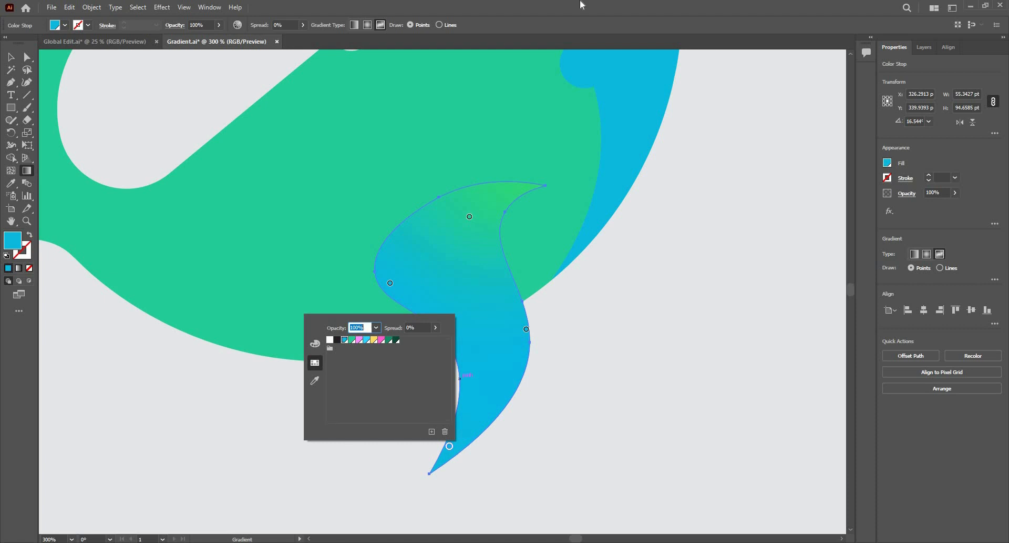
left_click(351, 339)
key("Escape")
left_click(13, 58)
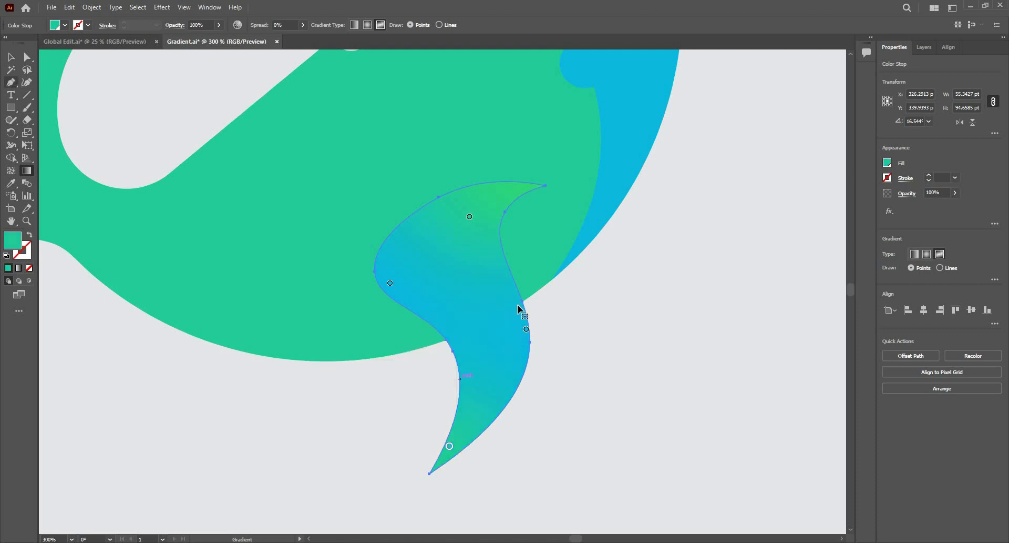
key("v")
left_click(441, 363)
scroll(444, 361, "down", 2)
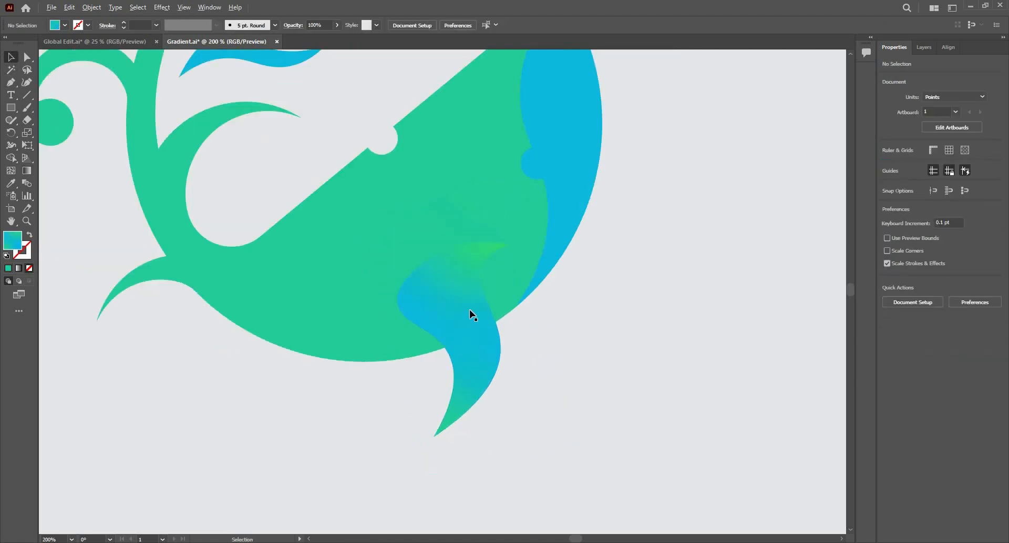
Reselect the fin, reopen its freeform gradient for editing, and move the upper green stop down to the fin's middle
scroll(476, 302, "up", 2)
left_click(441, 332)
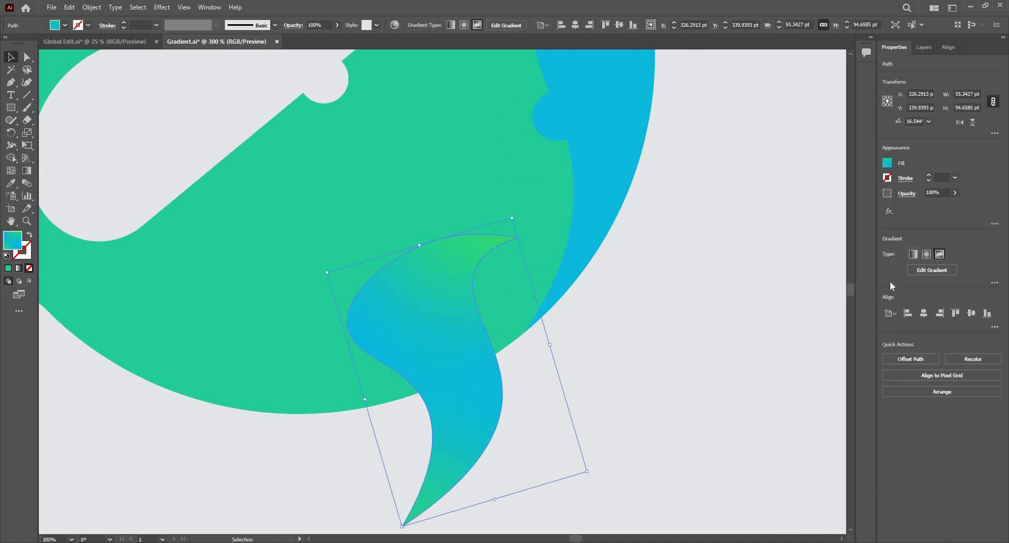
left_click(939, 269)
left_click(443, 273)
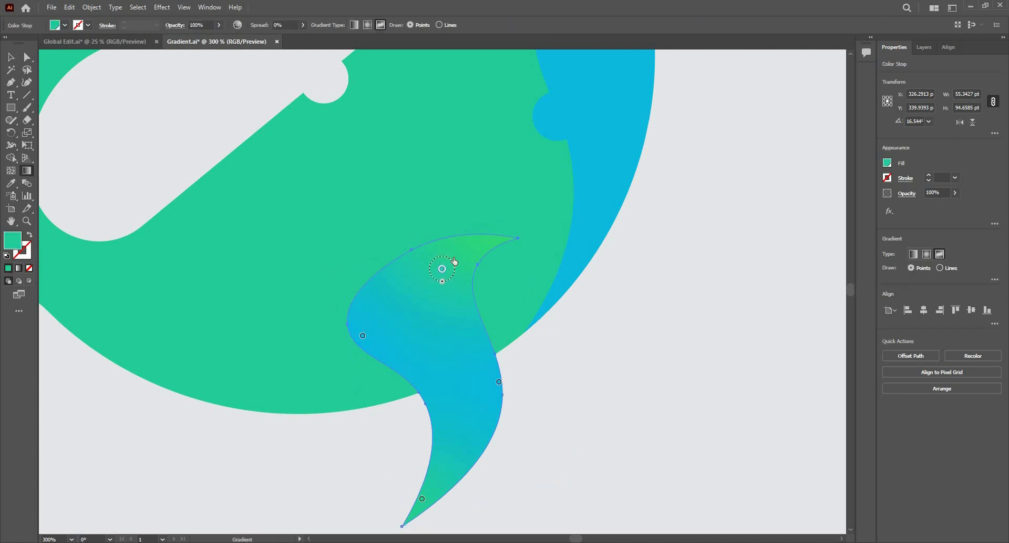
left_click_drag(457, 264, 427, 348)
scroll(498, 385, "down", 1)
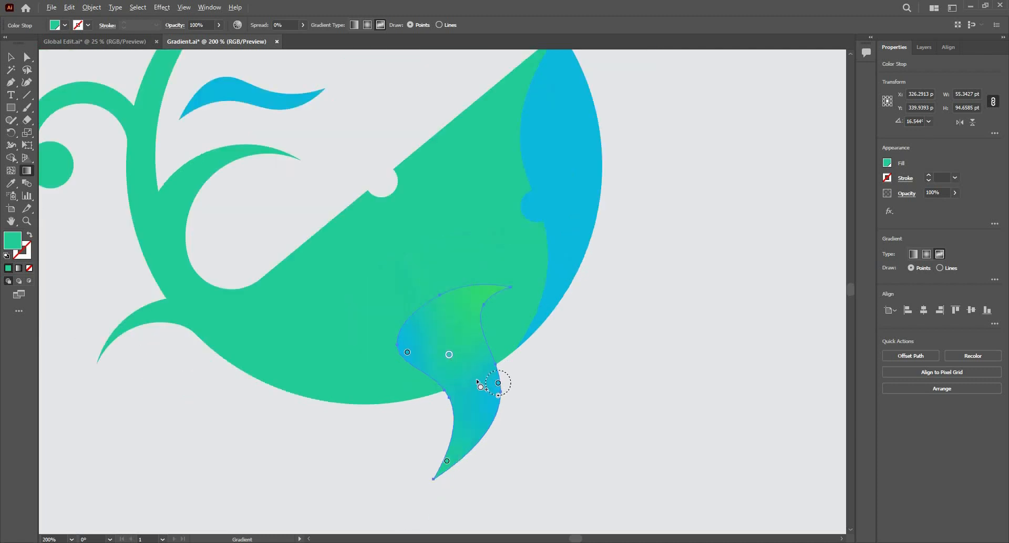
scroll(479, 398, "up", 1)
scroll(418, 311, "up", 1)
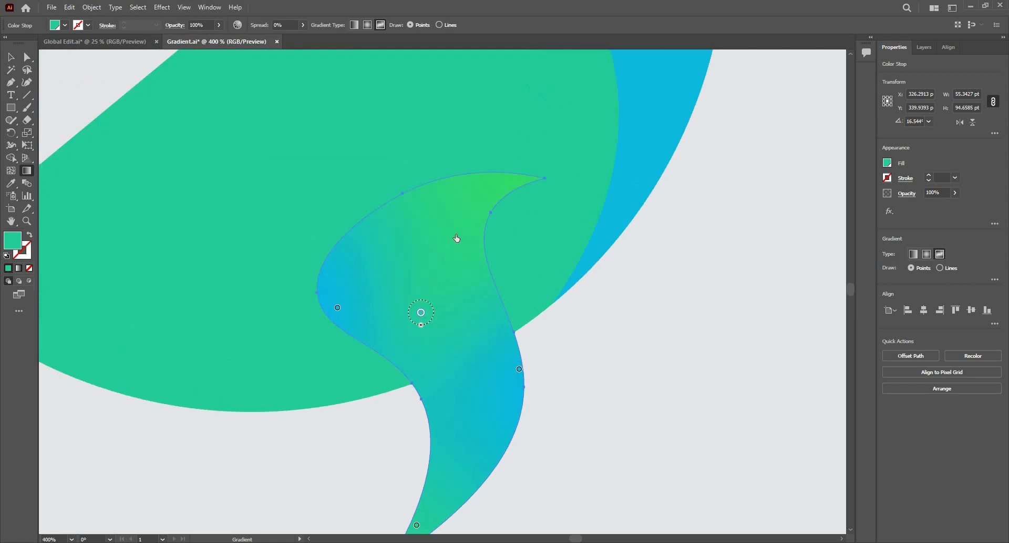
Try the green stop close to the fin's upper tip, then bring it back down to the fin's middle
left_click(473, 208)
scroll(459, 274, "down", 2)
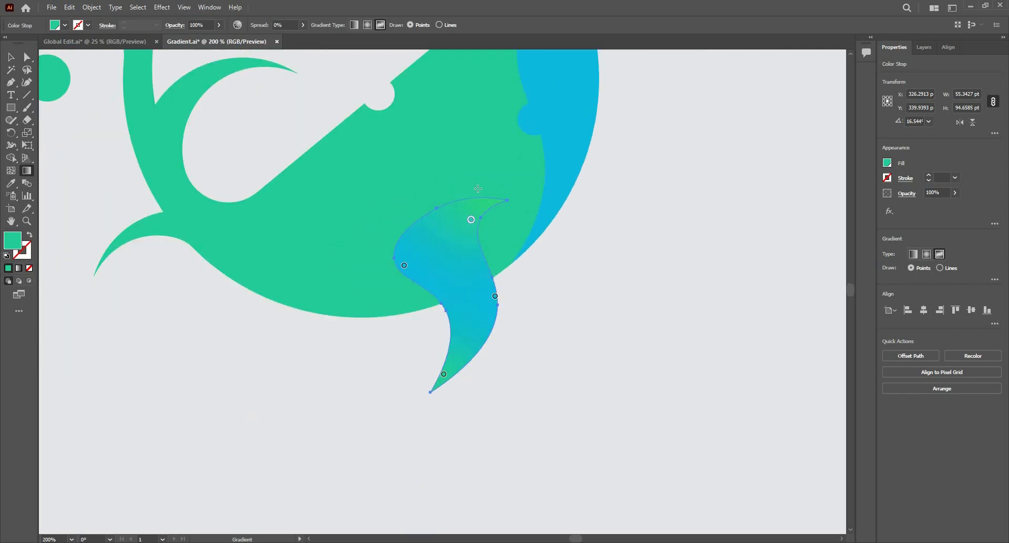
scroll(466, 262, "up", 2)
left_click_drag(471, 219, 454, 284)
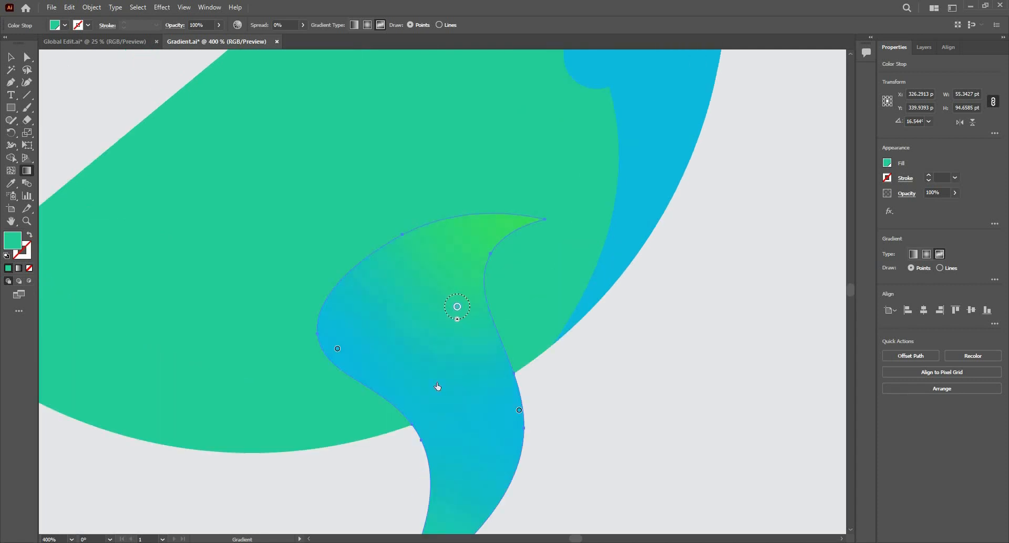
left_click_drag(435, 352, 434, 355)
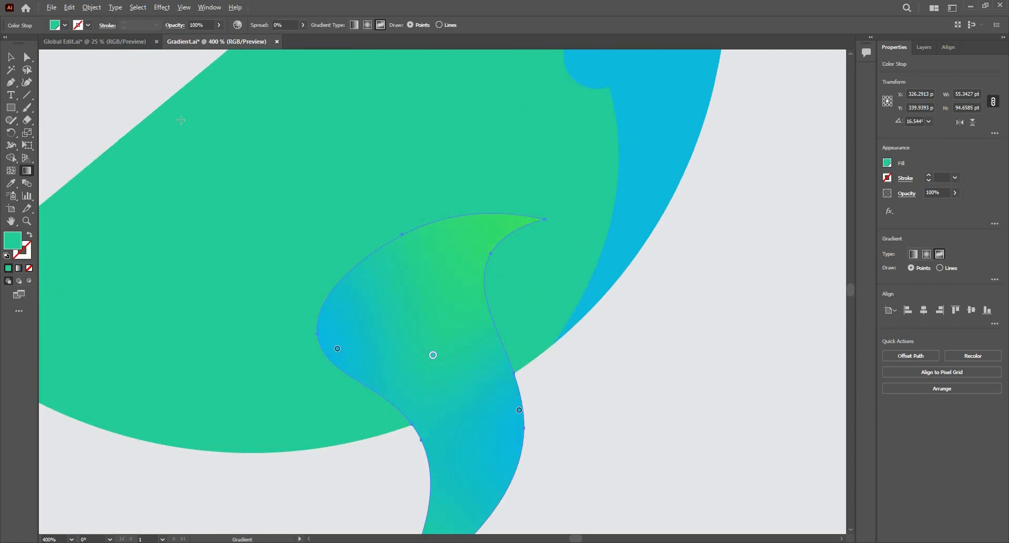
Try the two dark green swatches on the fin's middle color stop, then reassign the original green swatch
scroll(452, 210, "down", 2)
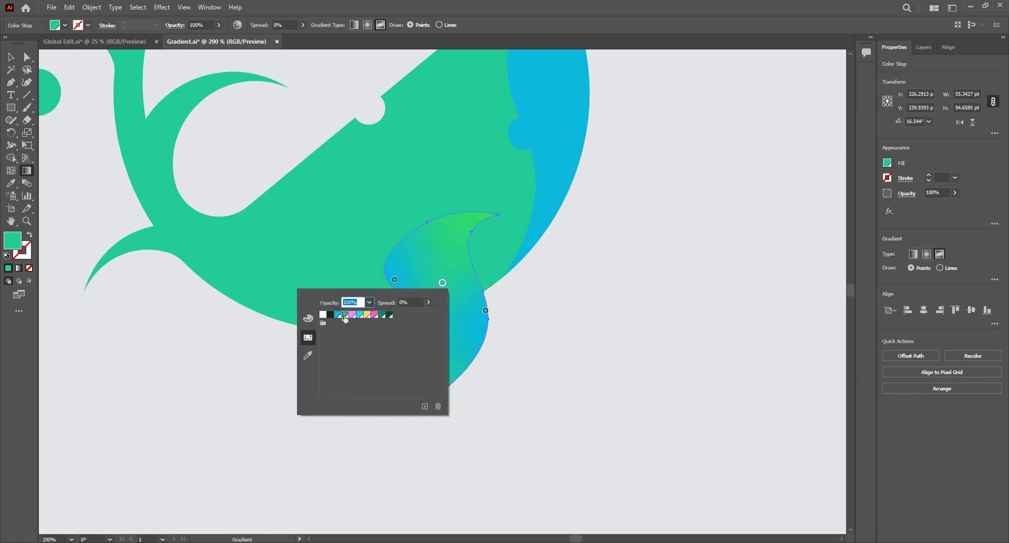
left_click(383, 314)
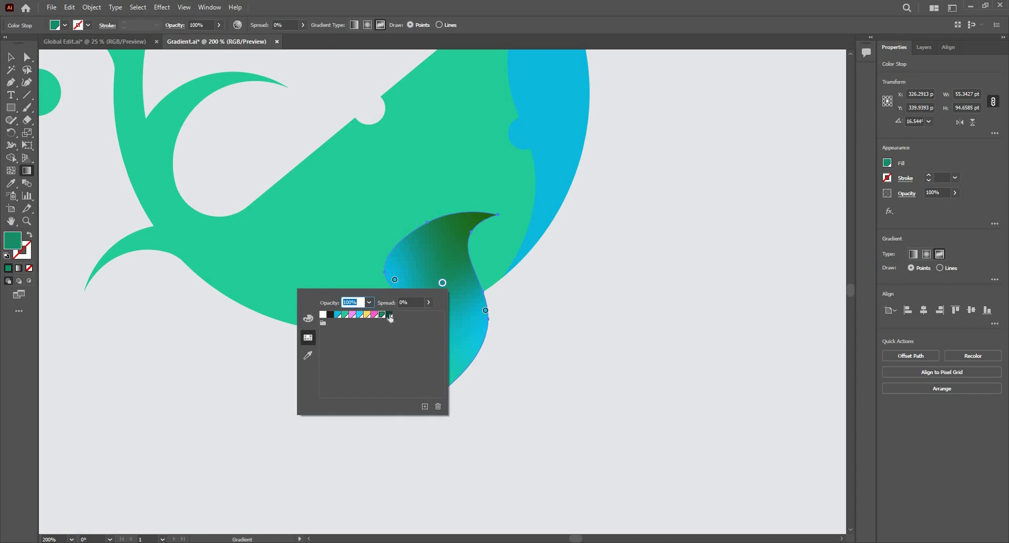
left_click(389, 315)
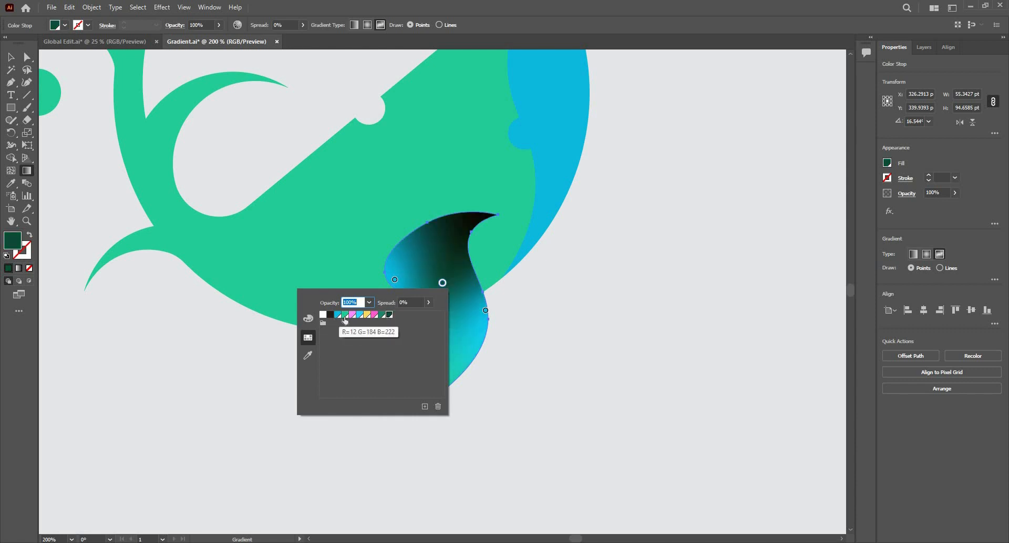
left_click(344, 314)
left_click(581, 307)
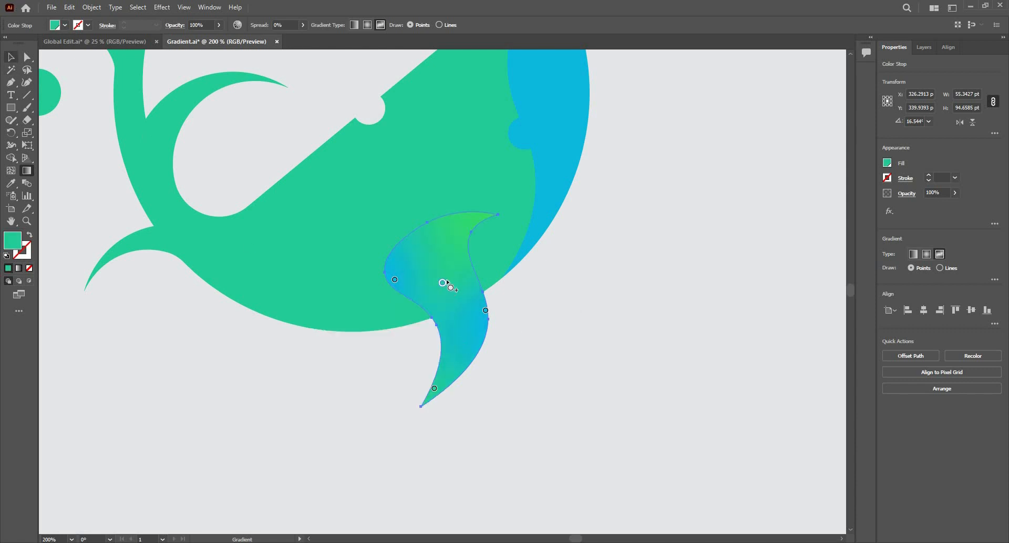
Move the fin's middle green color stop up and right, toward the fin's upper tip
scroll(451, 320, "down", 1)
scroll(447, 281, "up", 2)
left_click_drag(448, 315, 471, 273)
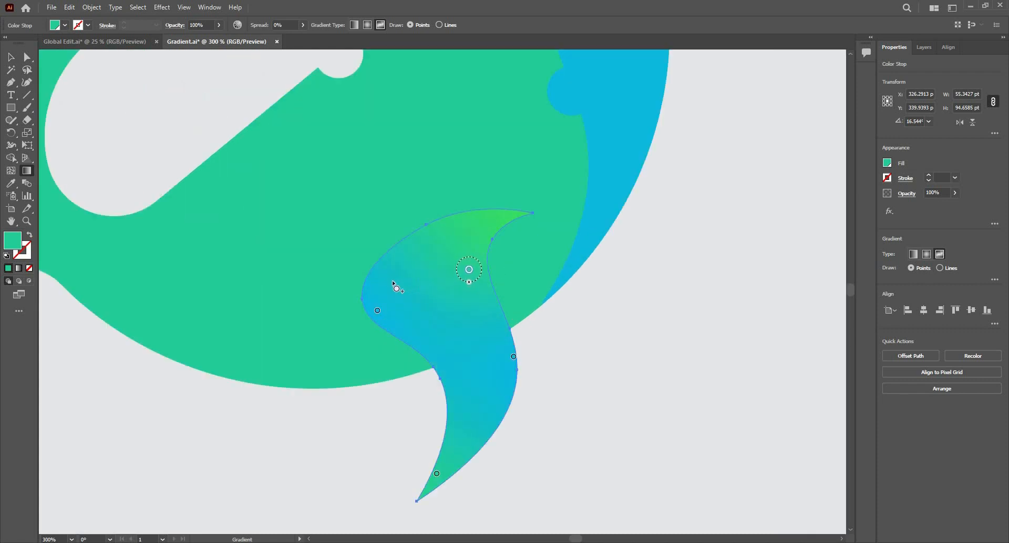
scroll(343, 310, "down", 1)
scroll(339, 312, "down", 1)
scroll(489, 187, "up", 1)
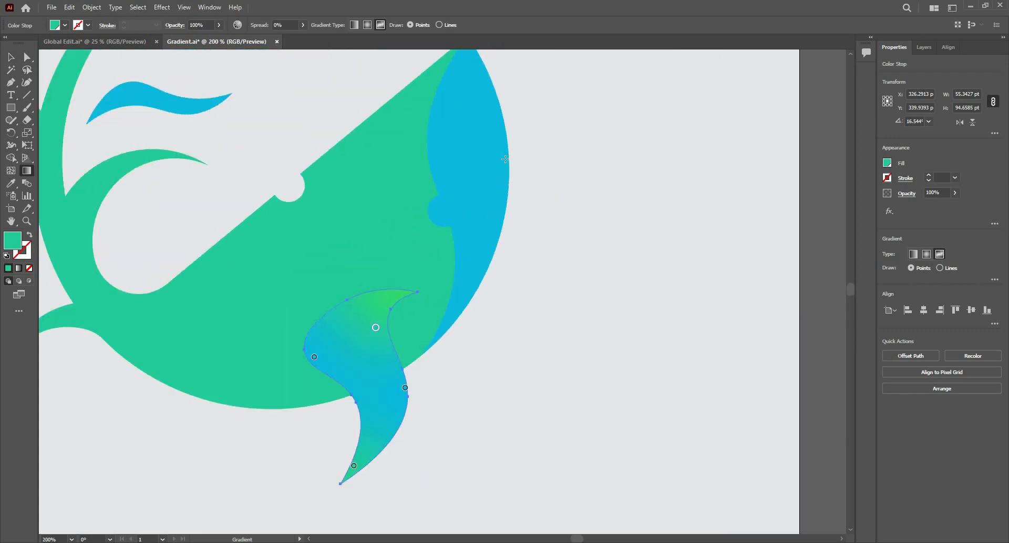
Select the blue crescent shape along the whale's right side and apply a freeform gradient to it
key("v")
key("ctrl+shift+a")
left_click(458, 257)
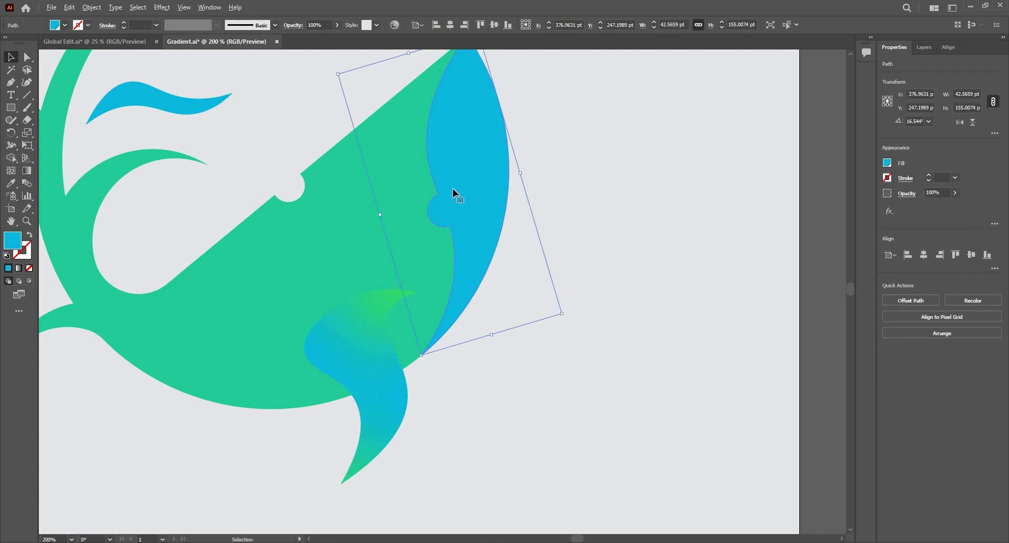
scroll(452, 188, "down", 1)
scroll(452, 188, "up", 2)
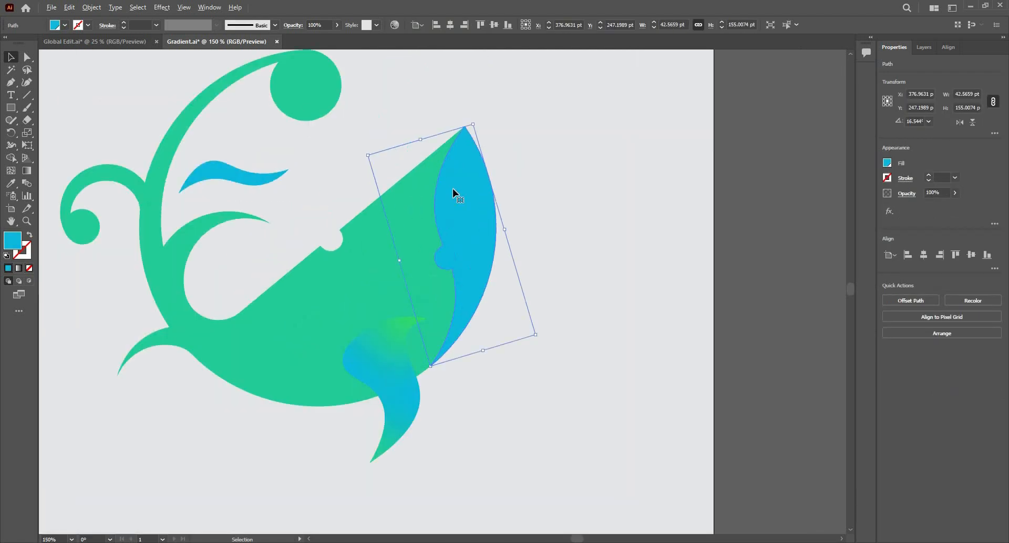
left_click(26, 171)
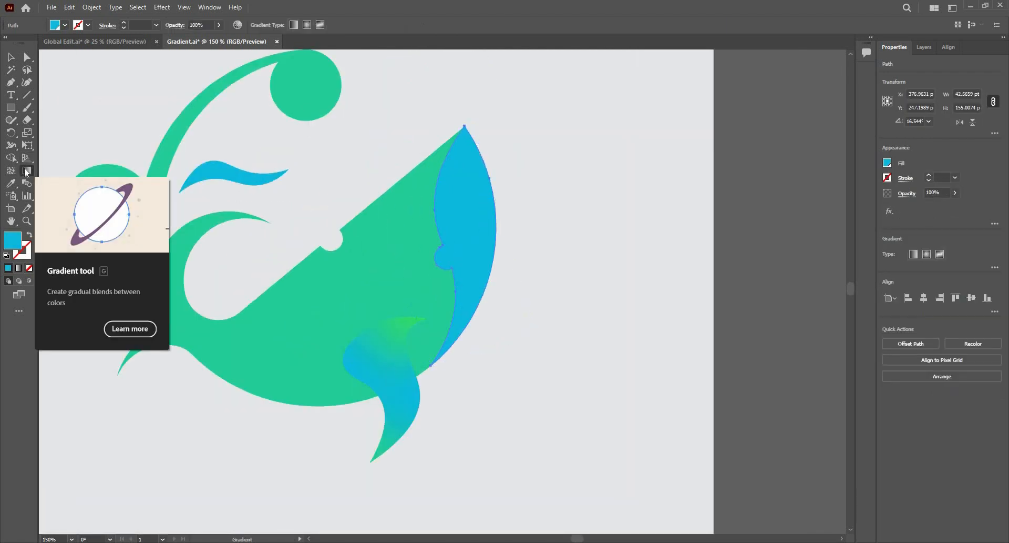
left_click(940, 254)
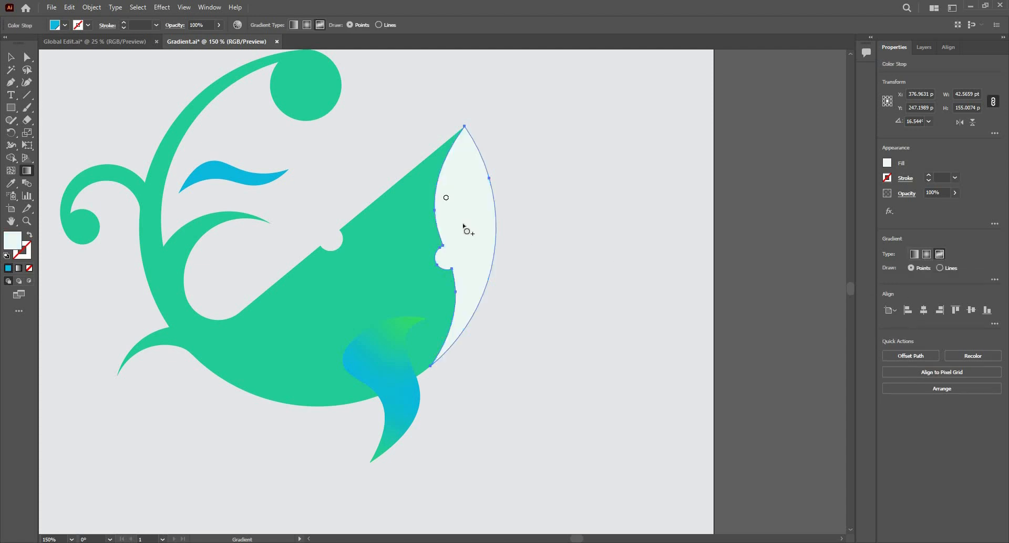
Assign the light blue swatch to the color stop in the upper part of the crescent shape
scroll(408, 168, "up", 3)
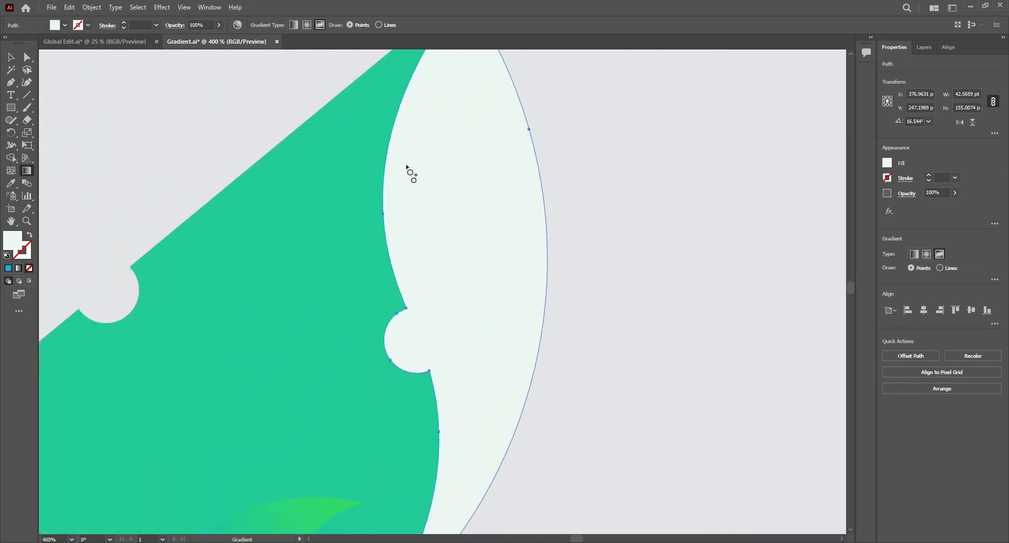
scroll(408, 173, "down", 1)
left_click(414, 178)
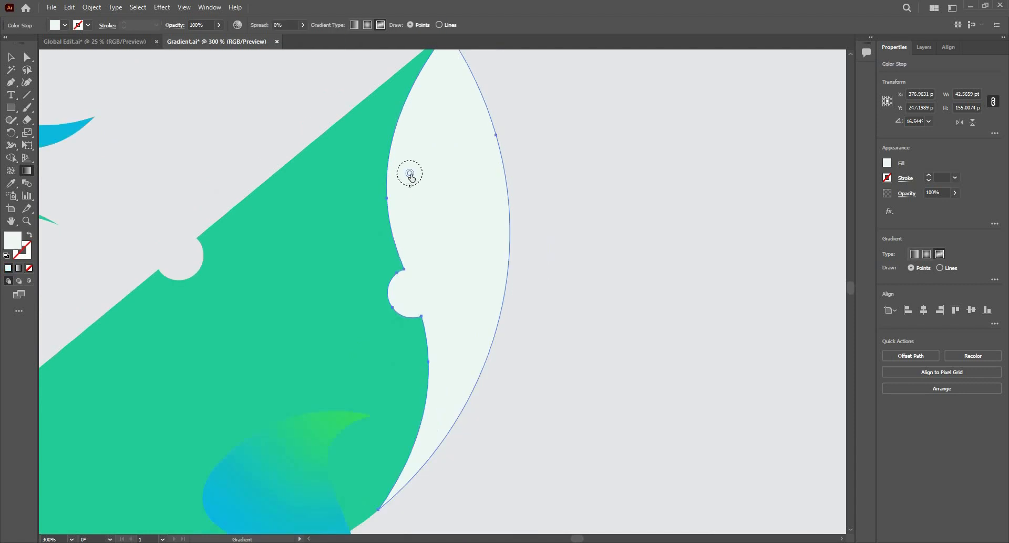
double_click(410, 174)
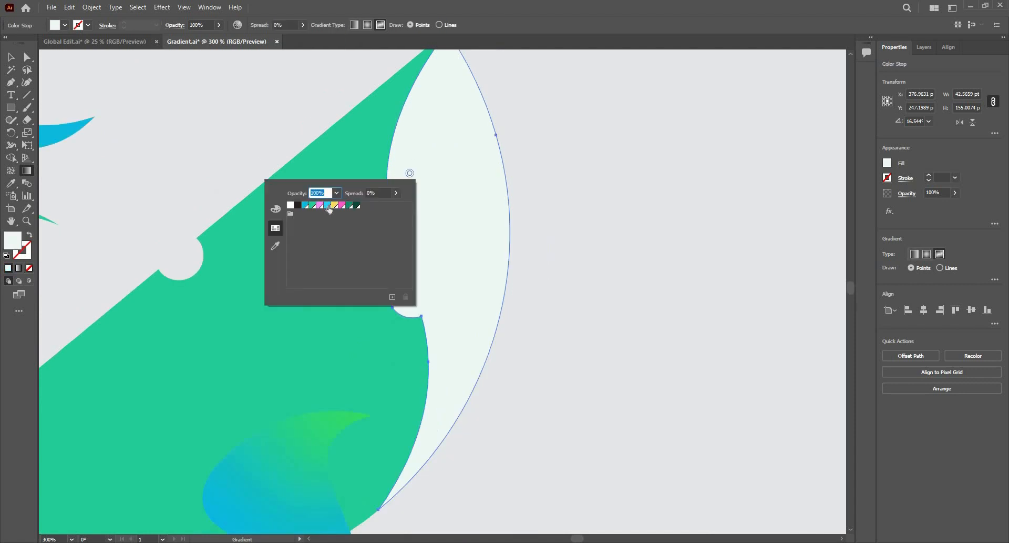
left_click(328, 206)
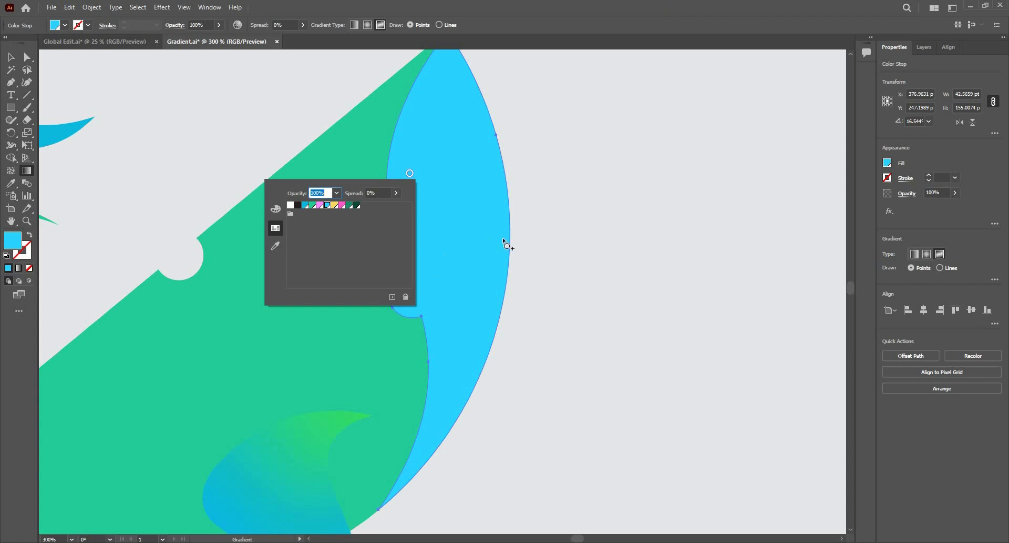
scroll(476, 276, "down", 1)
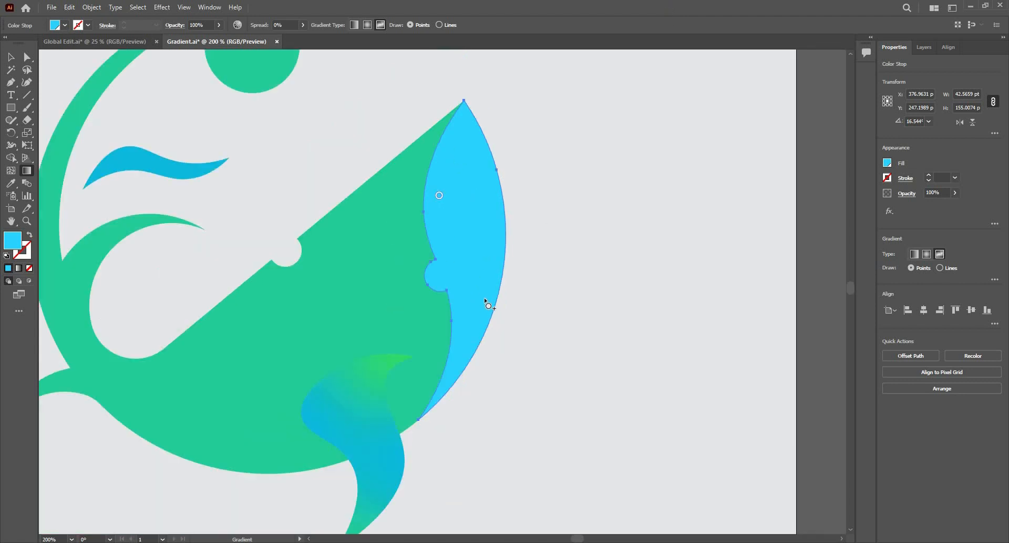
Add a green color stop to the lower part of the crescent and move the light blue stop slightly downward
double_click(488, 298)
left_click(393, 330)
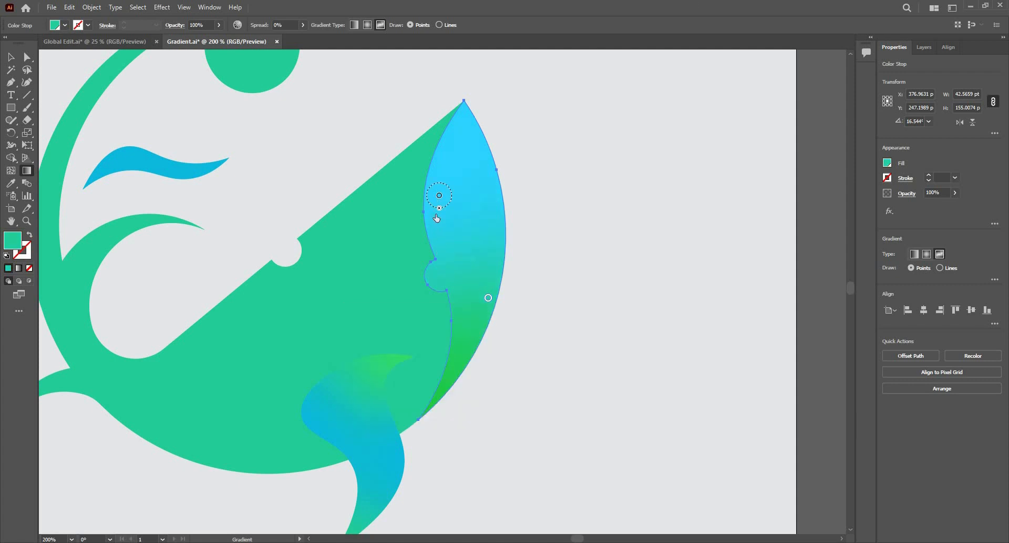
left_click(439, 207)
mouse_move(439, 219)
left_mouse_down()
mouse_move(440, 254)
mouse_move(438, 189)
mouse_move(450, 260)
mouse_move(449, 215)
left_mouse_up()
Move the crescent's green color stop slightly up toward the outer edge and set its spread to 63%
left_click_drag(488, 300, 504, 264)
left_click(493, 281)
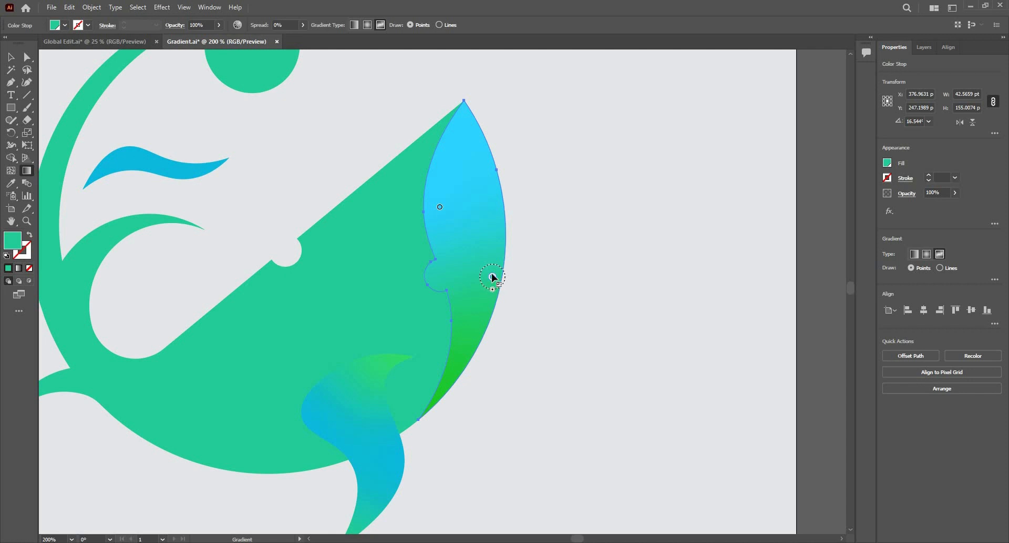
mouse_move(493, 290)
left_mouse_down()
mouse_move(493, 300)
mouse_move(492, 291)
left_mouse_up()
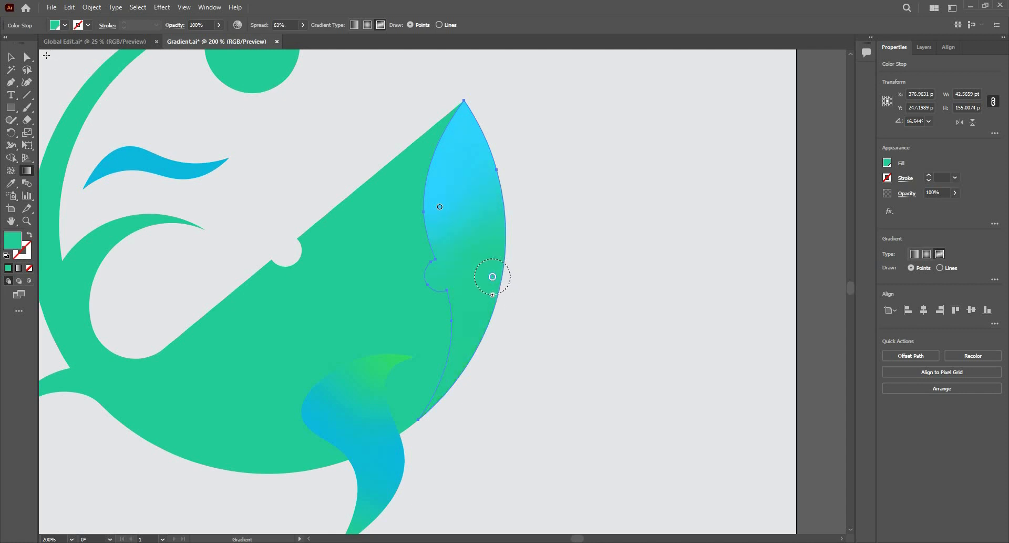
left_click(12, 57)
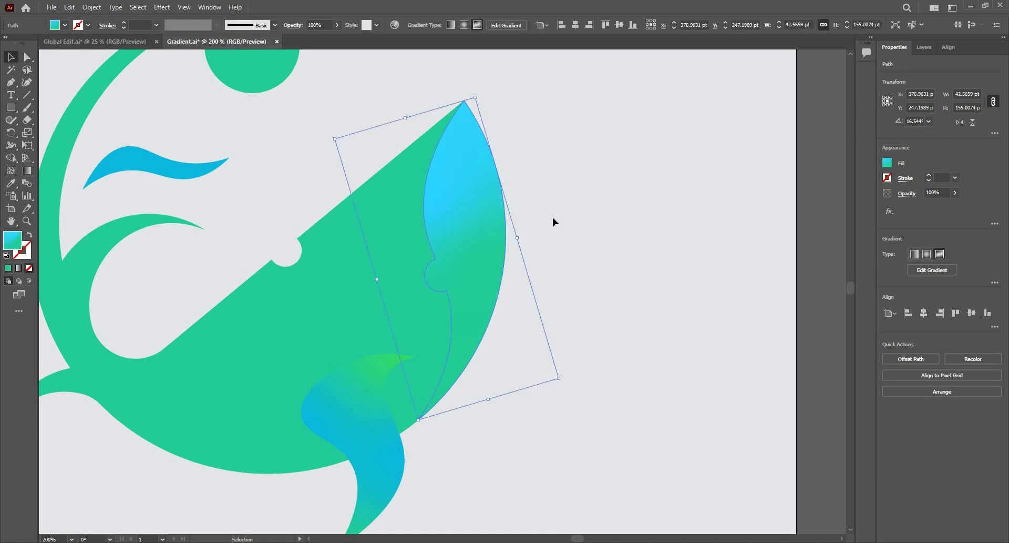
Add a color stop in the medium blue swatch near the crescent's lower tip and adjust its spread
scroll(607, 204, "down", 2)
scroll(550, 264, "up", 2)
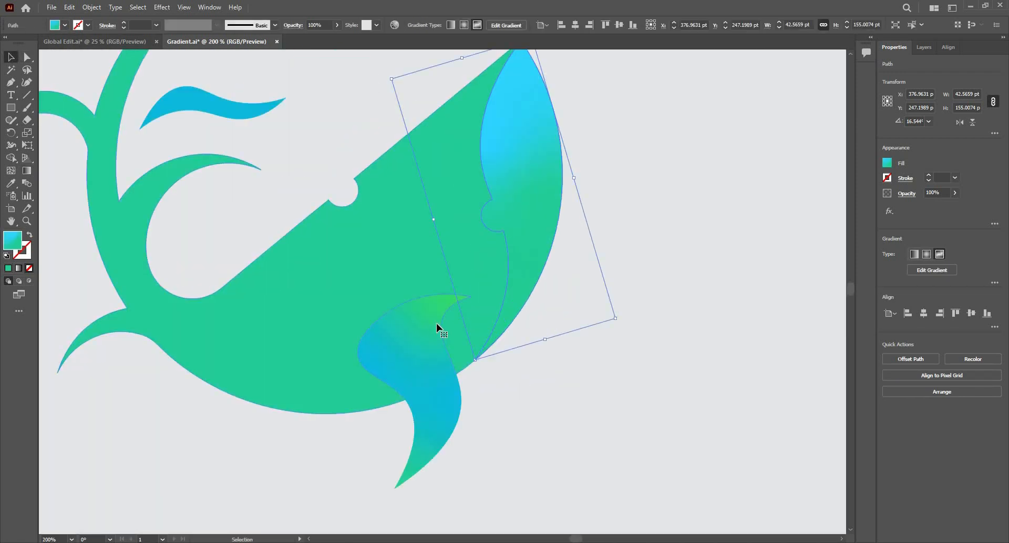
left_click(437, 325)
scroll(526, 242, "down", 1)
left_click(536, 214)
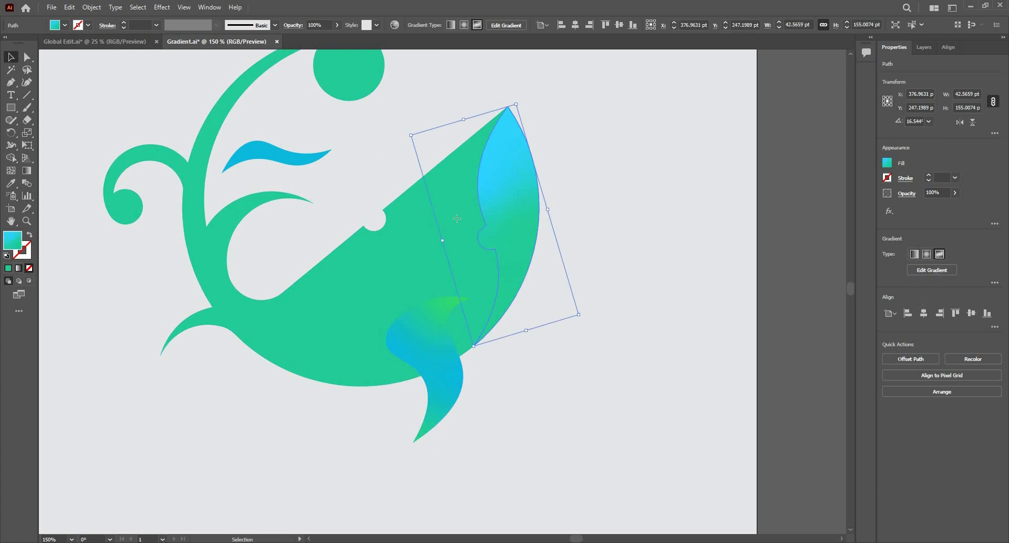
left_click(941, 269)
scroll(452, 189, "up", 2)
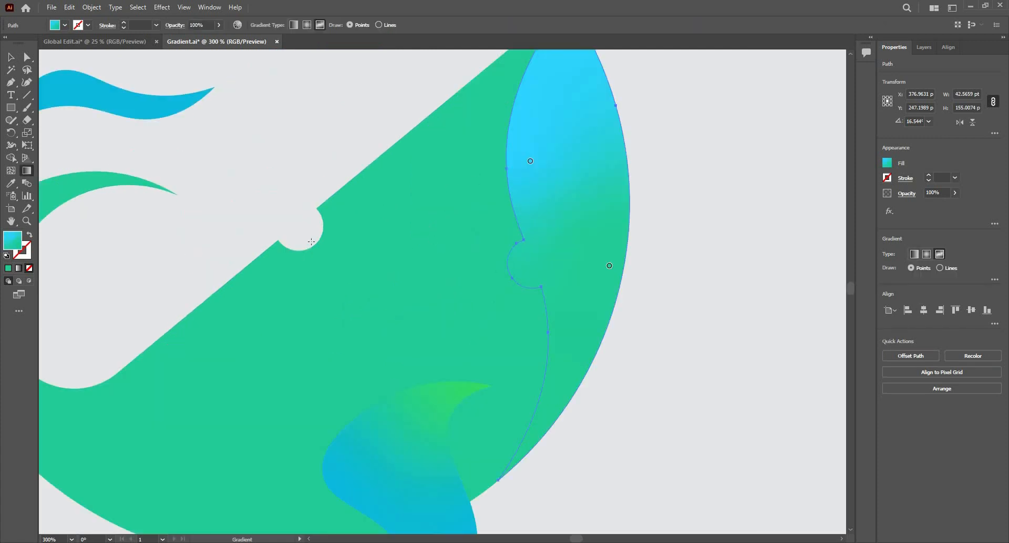
left_click(550, 403)
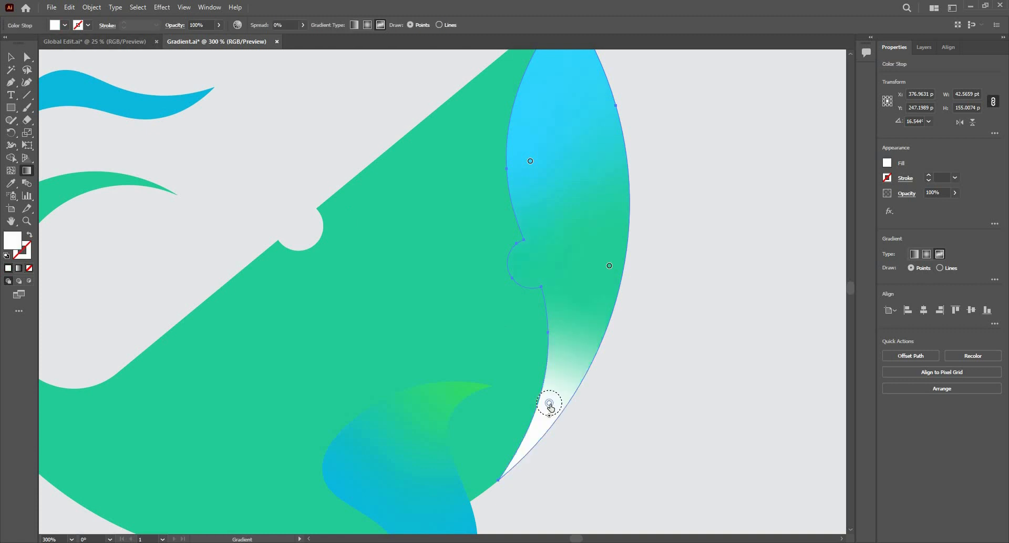
double_click(549, 403)
left_click(445, 435)
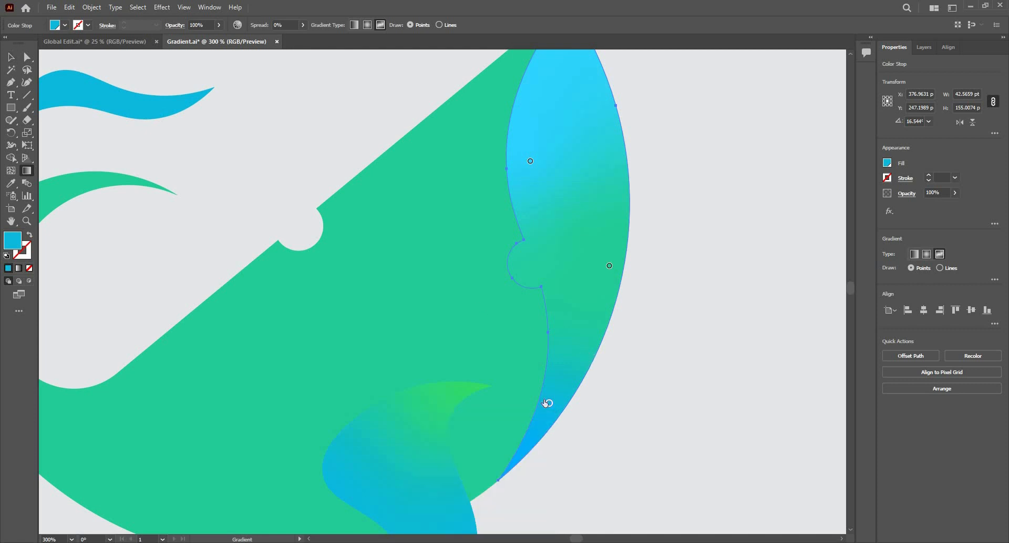
mouse_move(549, 412)
left_click_drag(550, 416, 556, 438)
scroll(518, 363, "down", 2)
left_click(9, 56)
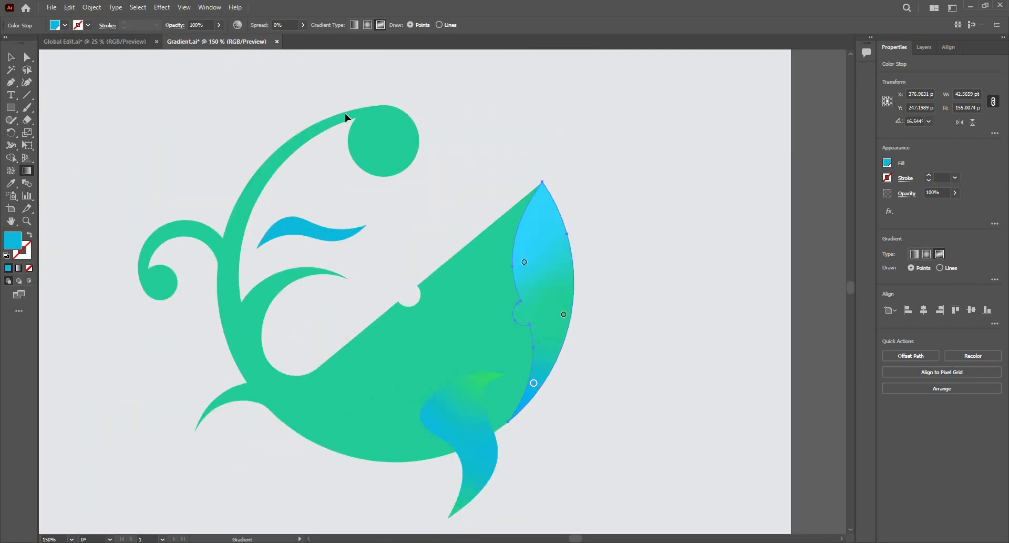
Select the whale's large green body shape and apply a freeform gradient to it
left_click(504, 320)
scroll(503, 317, "up", 1)
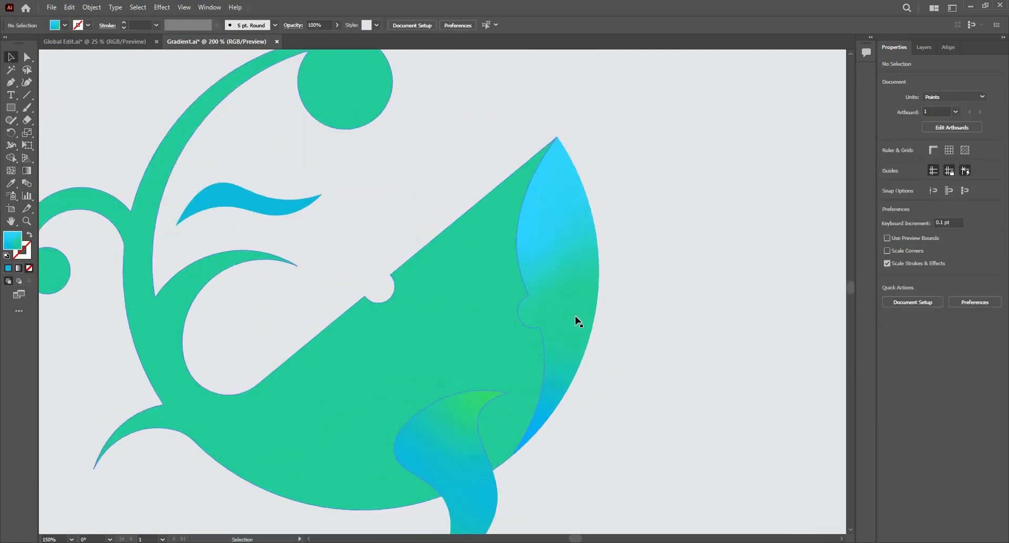
left_click(556, 410)
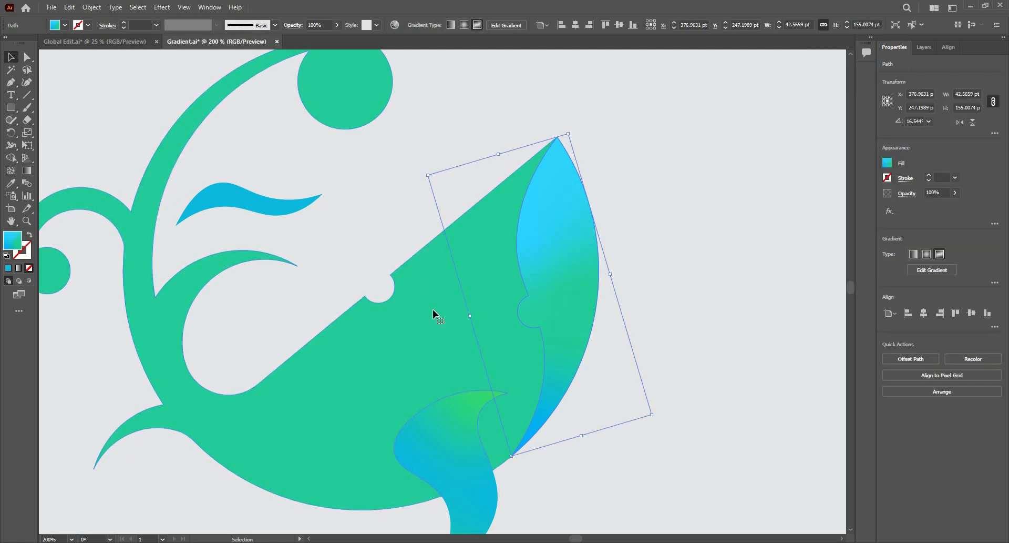
left_click(415, 310)
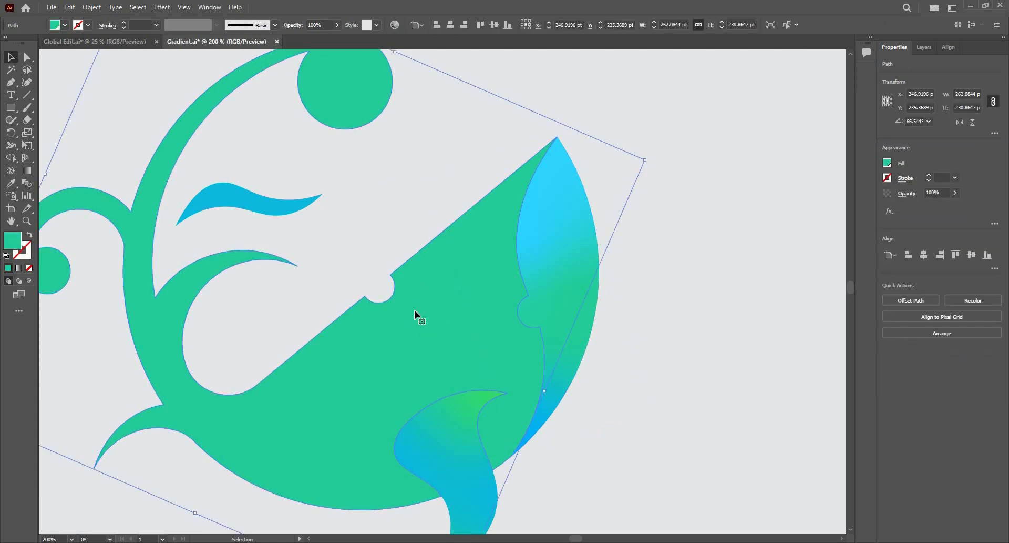
left_click(28, 171)
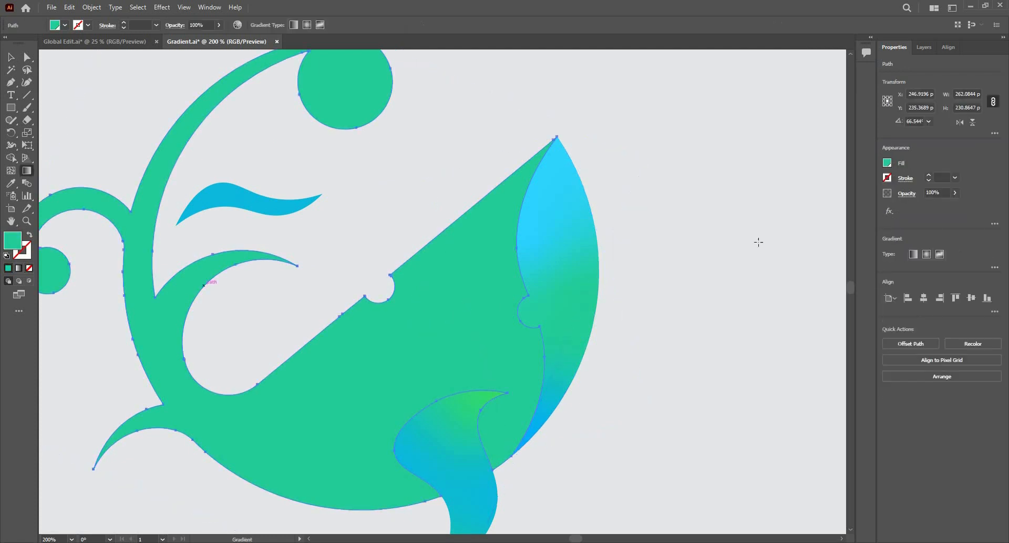
left_click(940, 255)
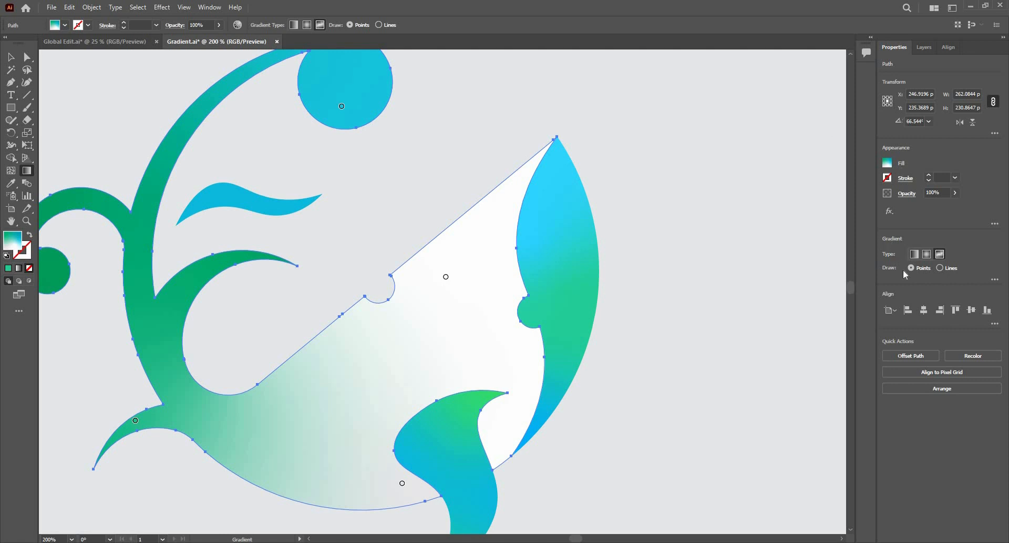
Switch the freeform gradient to Lines and draw a curved four-stop line from beside the crescent, along the belly, to the stem's base
left_click(945, 267)
left_click_drag(492, 229, 502, 373)
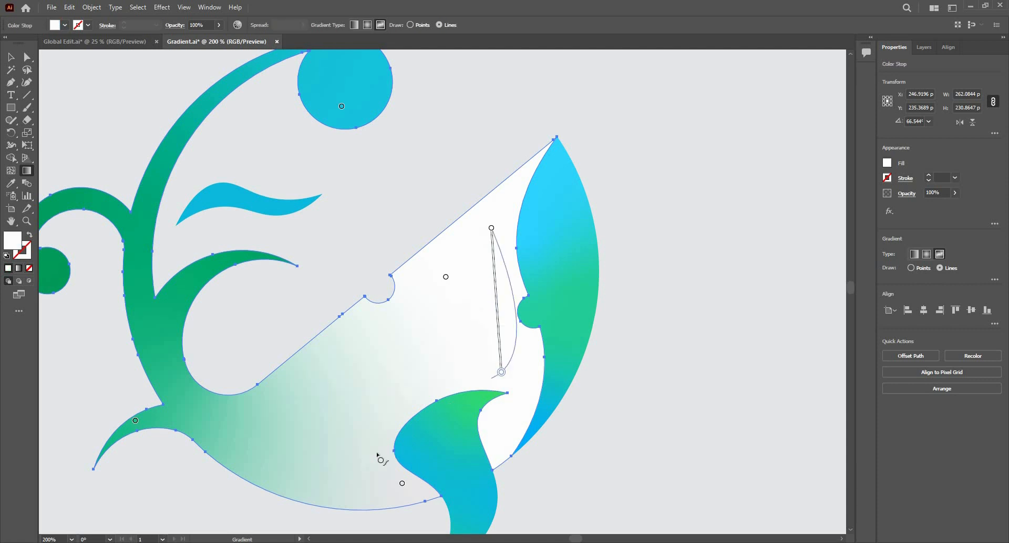
left_click(298, 466)
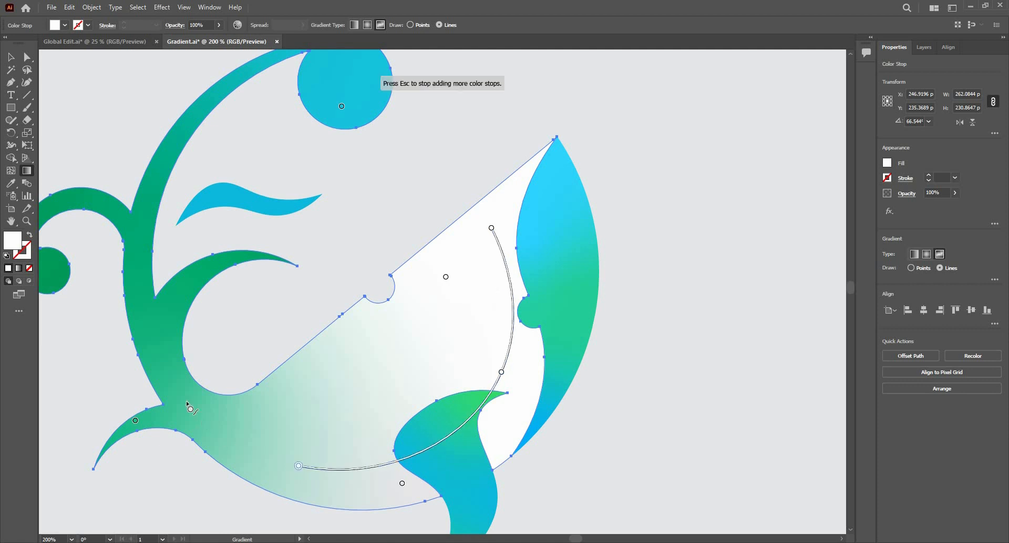
left_click(137, 285)
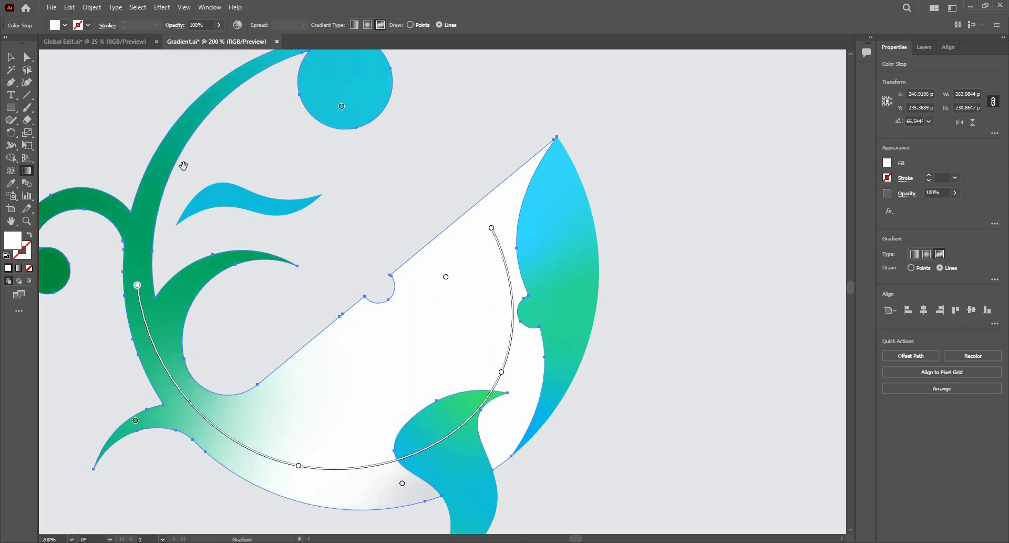
Draw a second three-stop gradient line from the upper stem, over the curve and down inside the large circle, and end it
left_click_drag(191, 114, 179, 220)
left_click(199, 203)
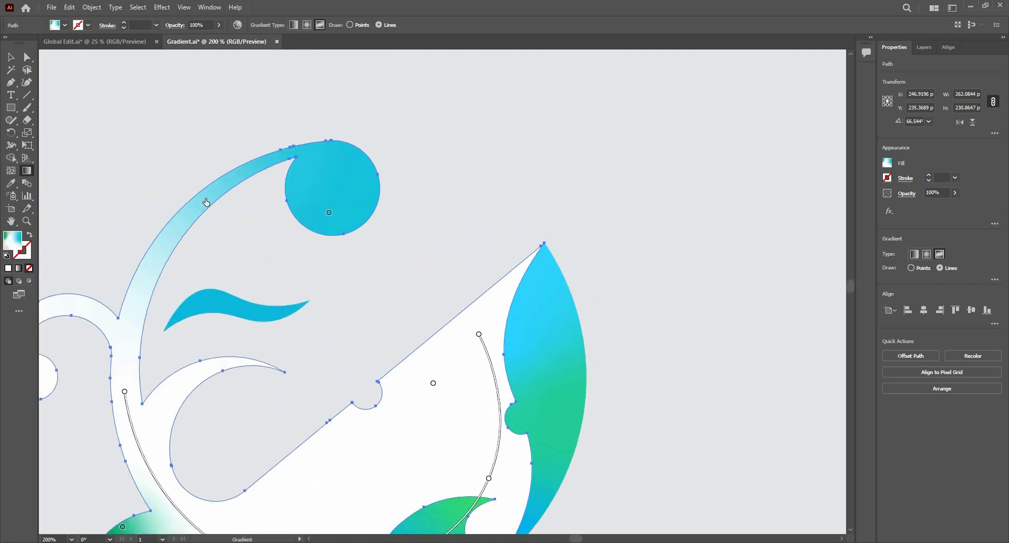
left_click(343, 163)
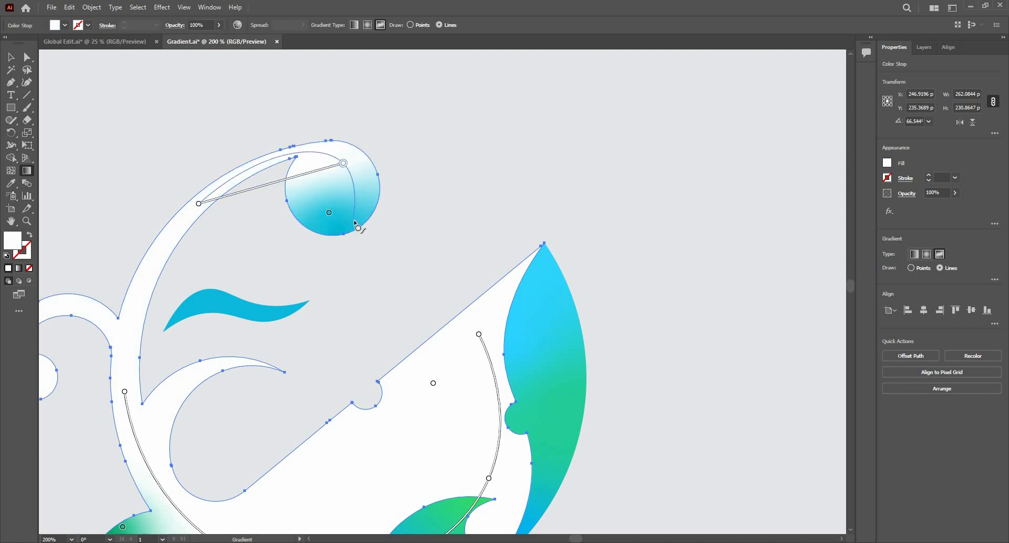
left_click(355, 219)
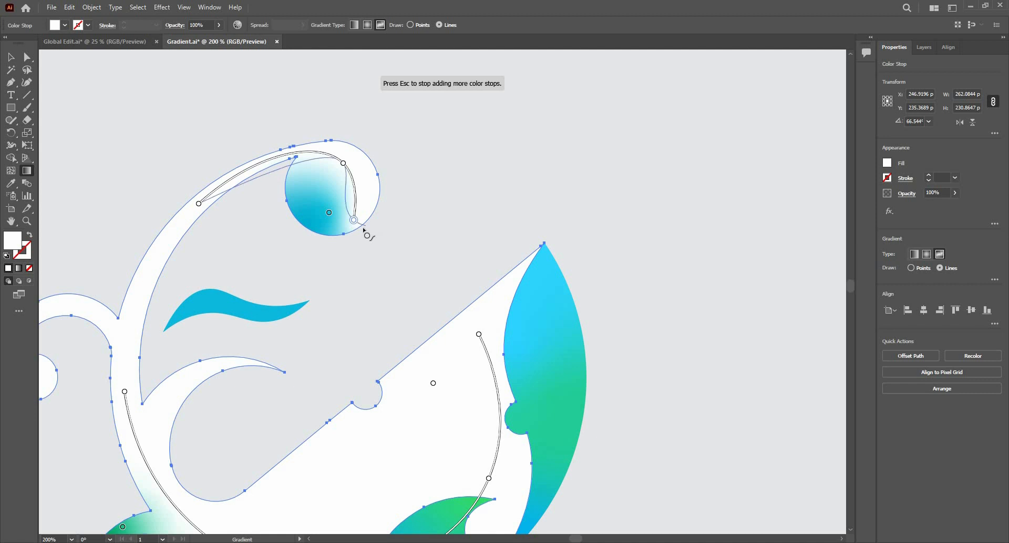
key("Escape")
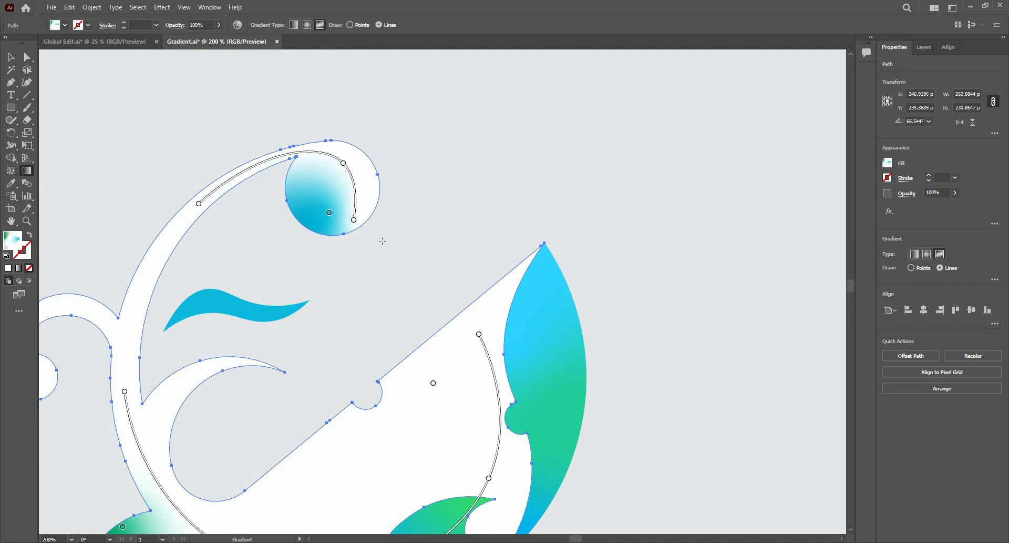
key("c")
key("v")
scroll(525, 159, "down", 2)
scroll(442, 260, "up", 1)
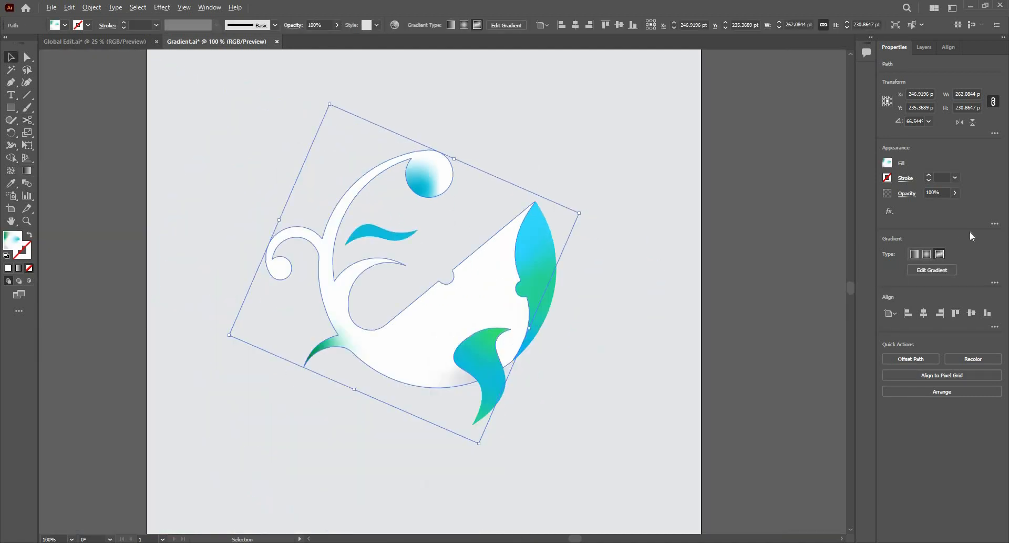
Join the belly line's end at the stem's base to the start of the upper stem line, forming one continuous gradient line
left_click(934, 272)
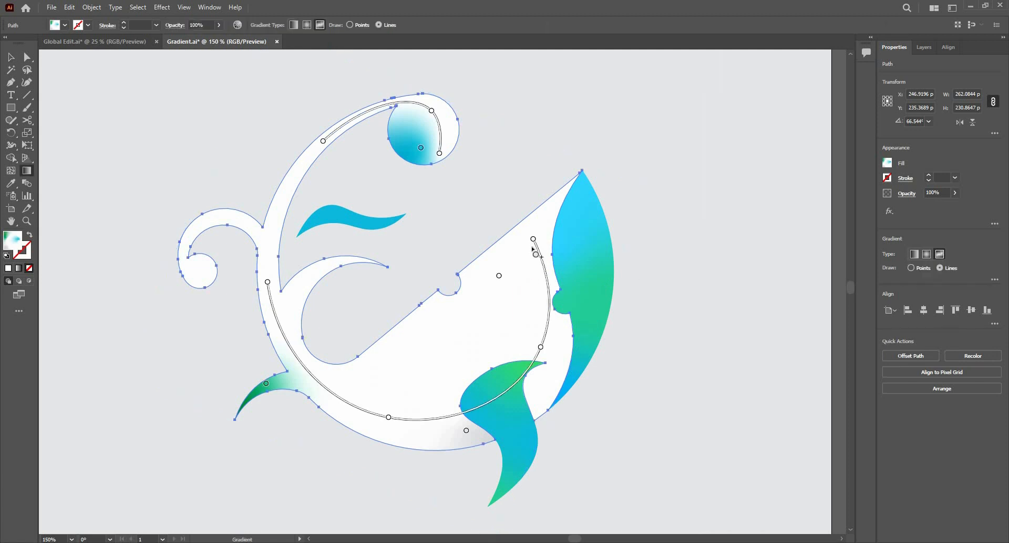
left_click(533, 240)
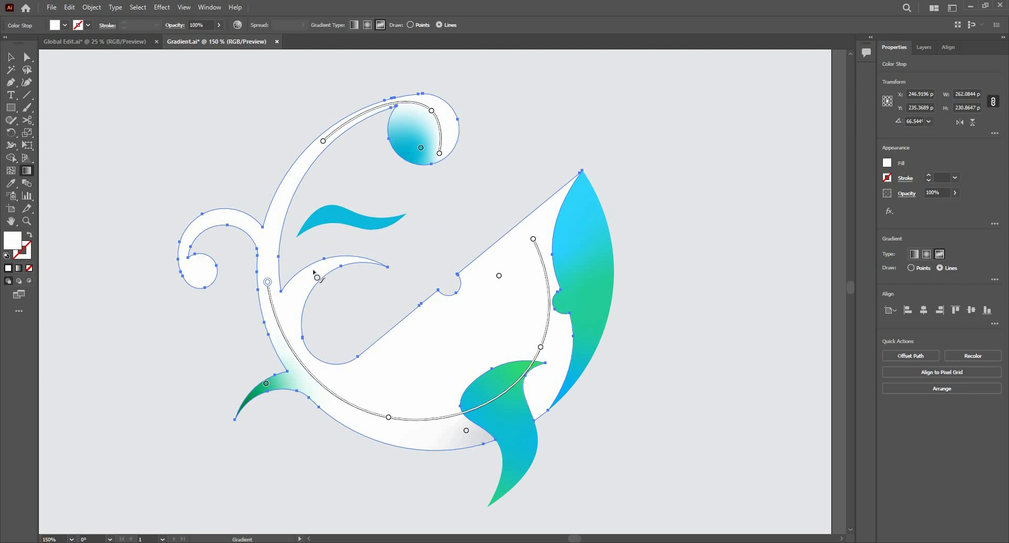
left_click(322, 140)
key("Escape")
left_click(10, 57)
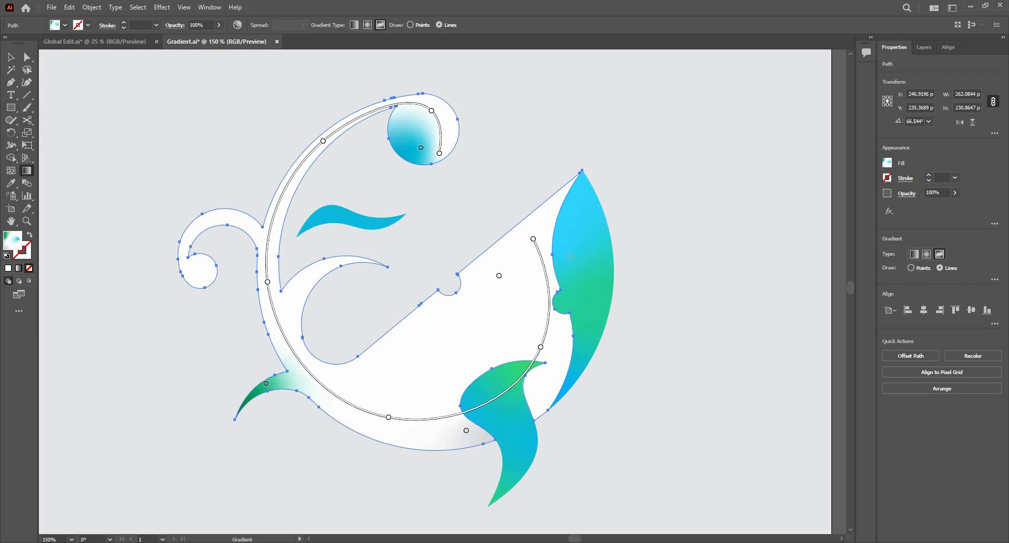
Set drawing to Points, then assign medium blue to the line's first stop beside the crescent and green (R=36 G=205 B=152) to the second
left_click(911, 268)
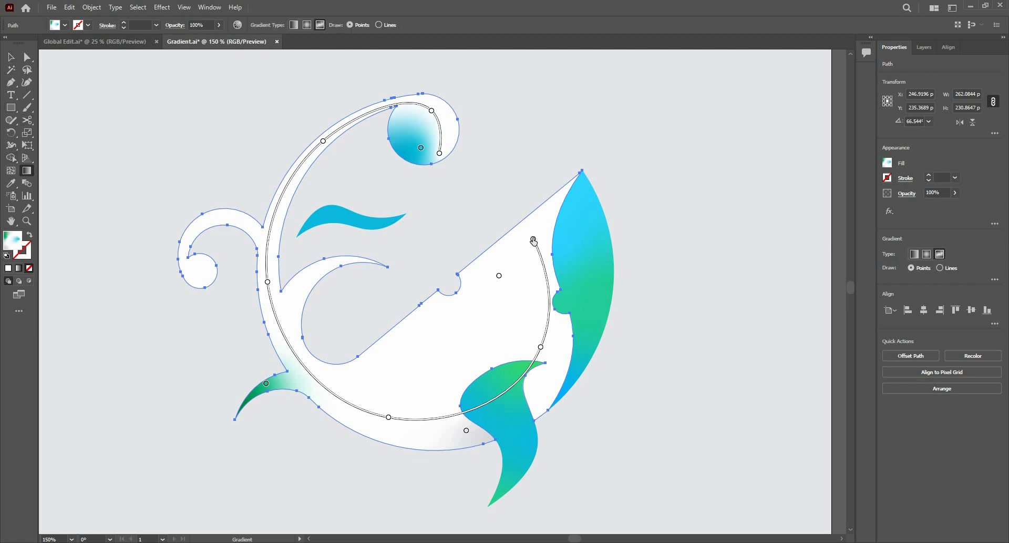
double_click(533, 240)
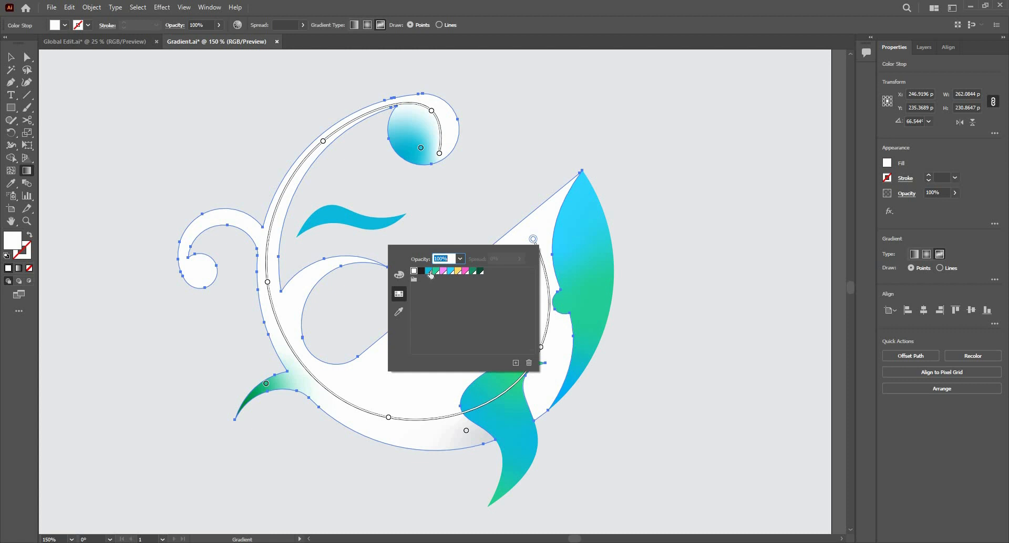
left_click(430, 272)
left_click(541, 347)
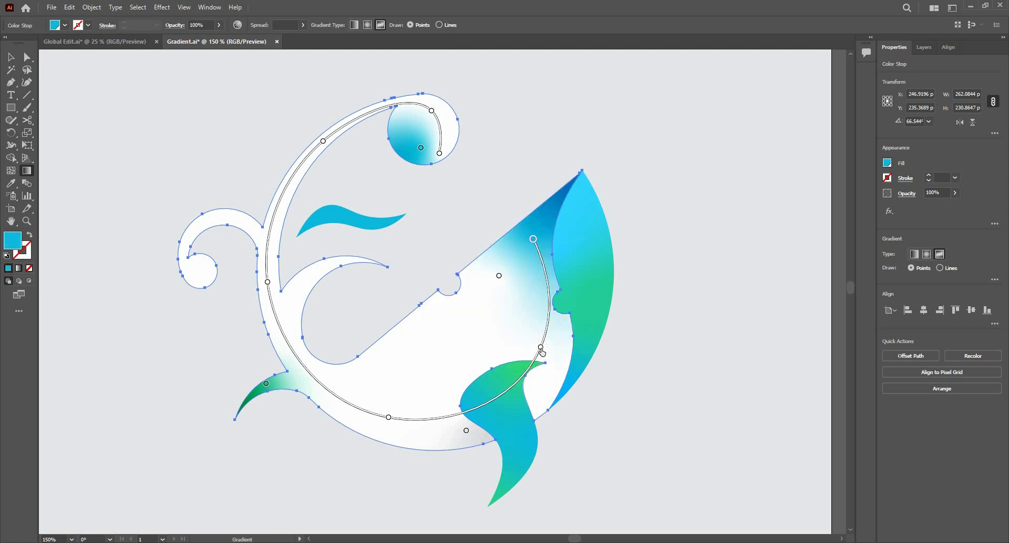
double_click(541, 348)
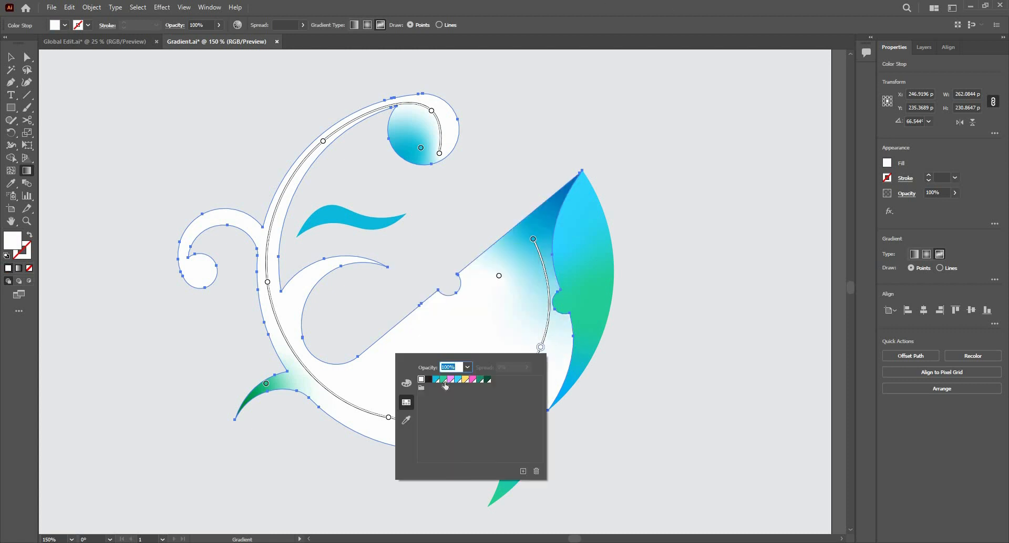
left_click(444, 379)
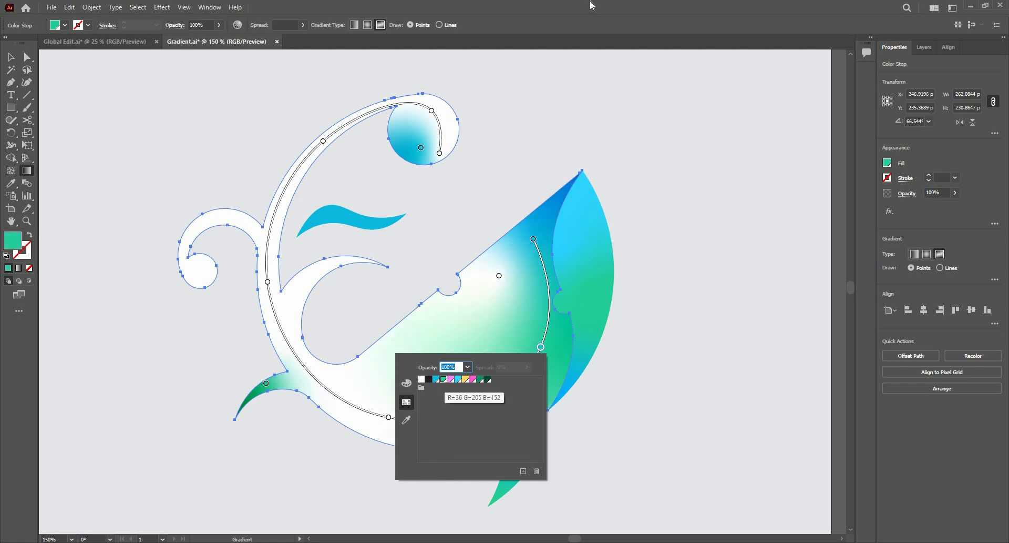
Continue alternating the line's stop colors: medium blue on the lower belly, green at the stem's base, medium blue on the upper stem
double_click(389, 417)
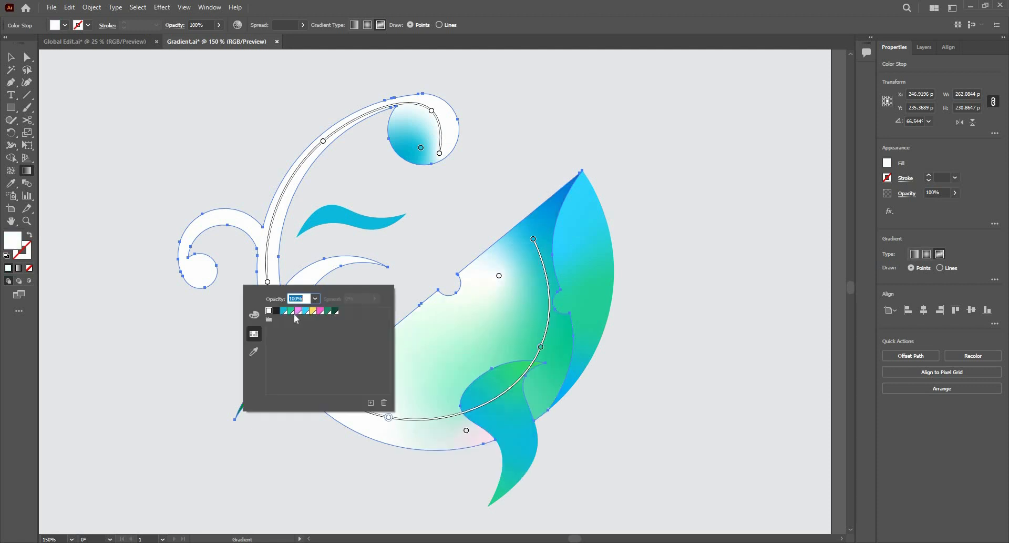
left_click(284, 310)
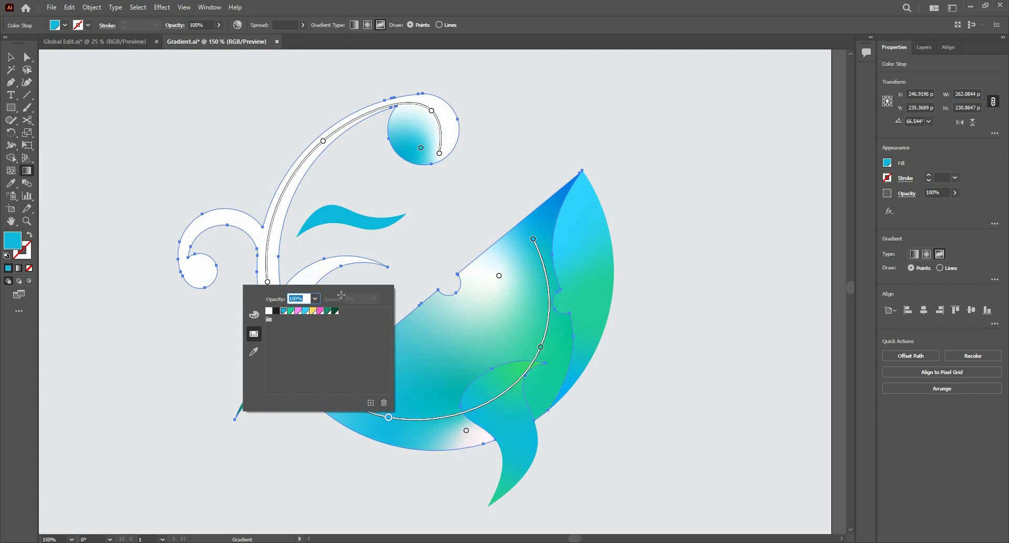
double_click(268, 283)
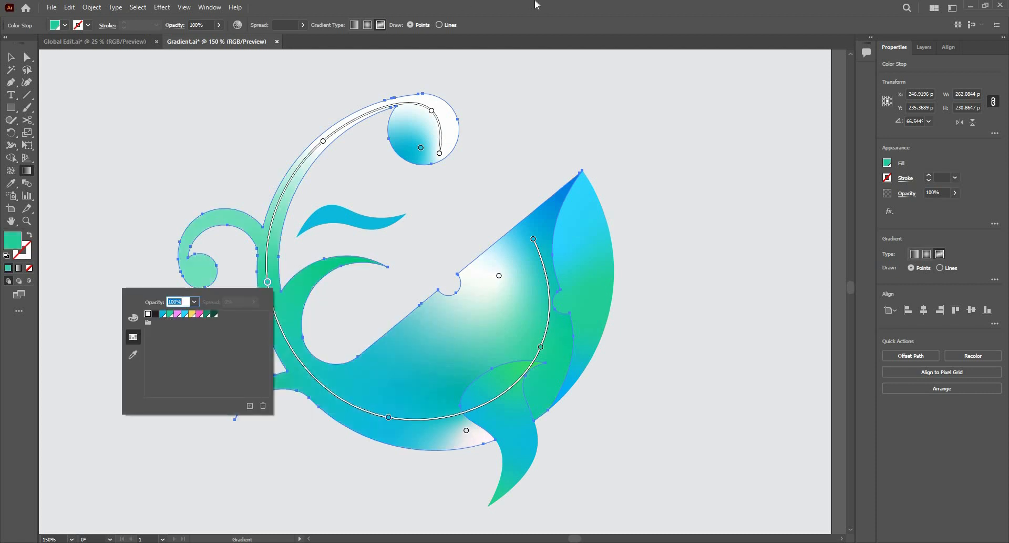
double_click(324, 142)
left_click(219, 173)
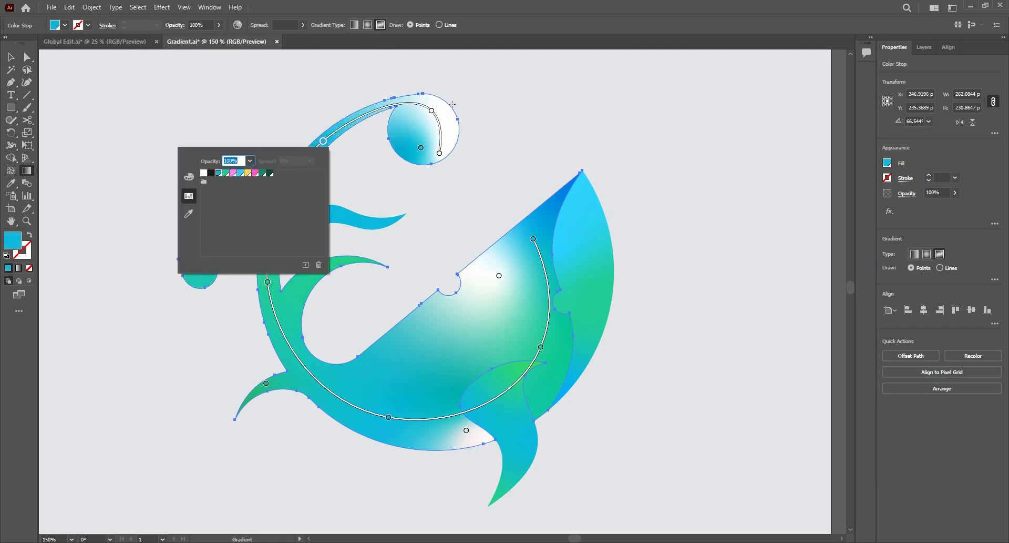
Color the gradient line's stop at the top of the large circle green and its end stop inside the circle medium blue
left_click(431, 111)
double_click(431, 111)
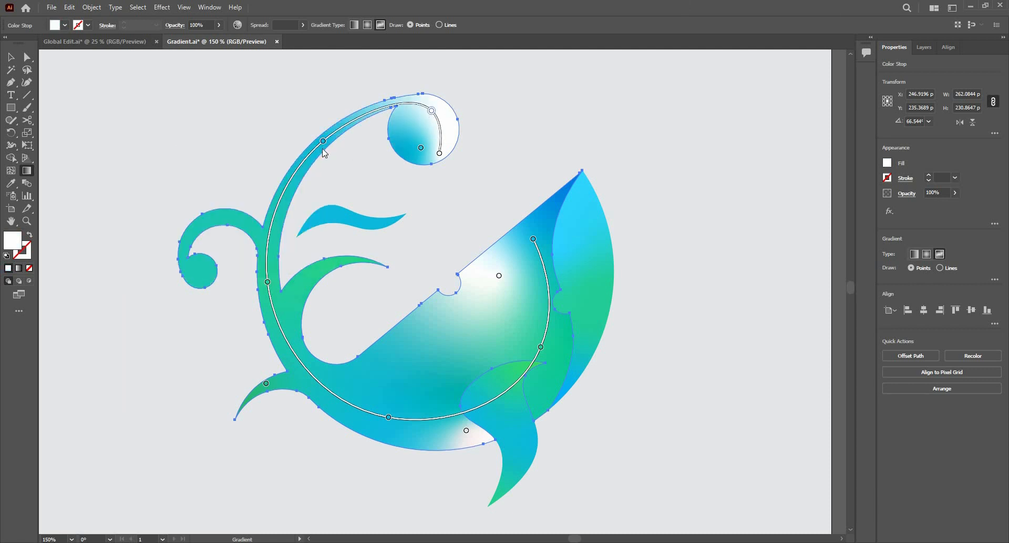
left_click(334, 142)
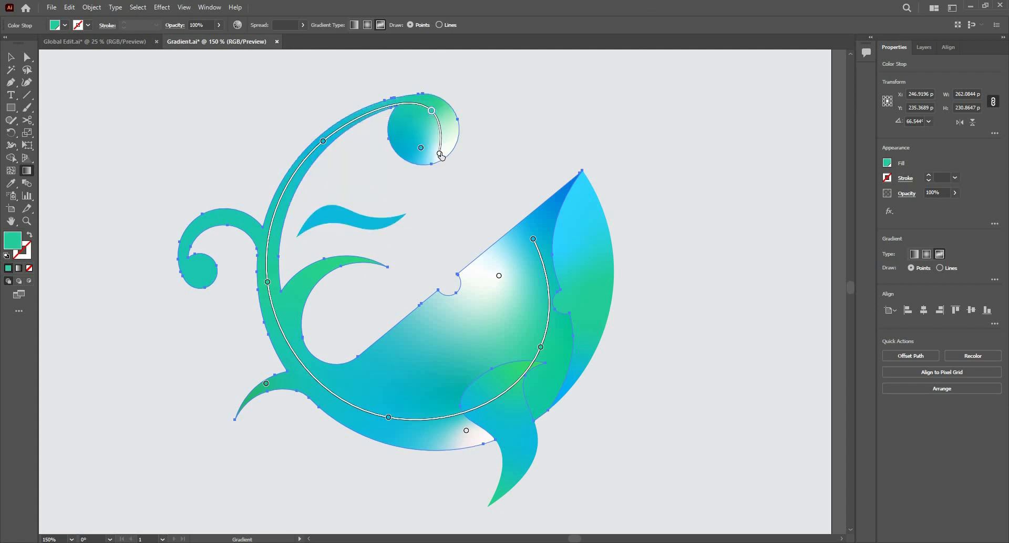
double_click(440, 154)
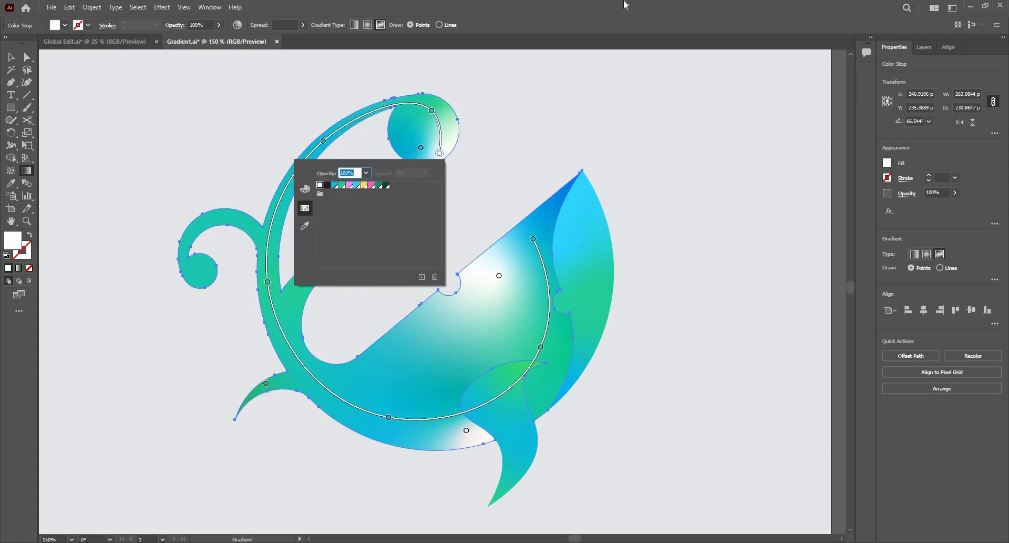
left_click(335, 185)
left_click(461, 147)
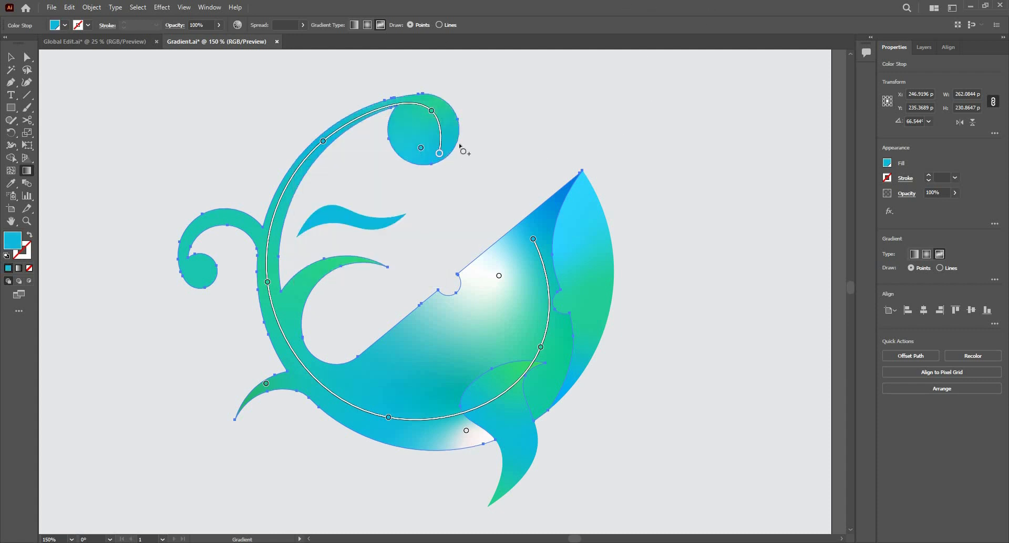
Shift the white gradient point in the whale's body slightly, then delete it
left_click(500, 277)
left_click(499, 278)
left_click_drag(493, 279, 491, 277)
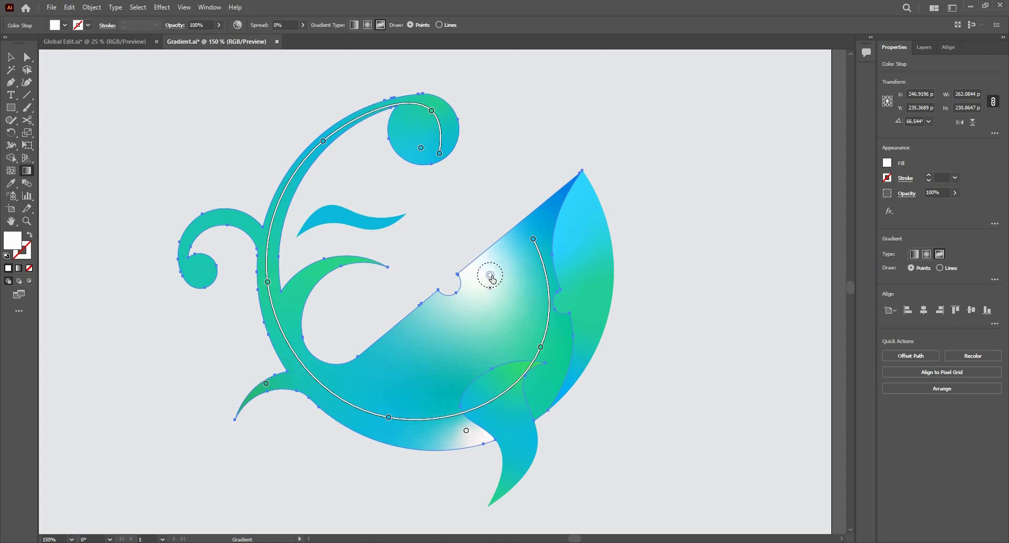
key("Delete")
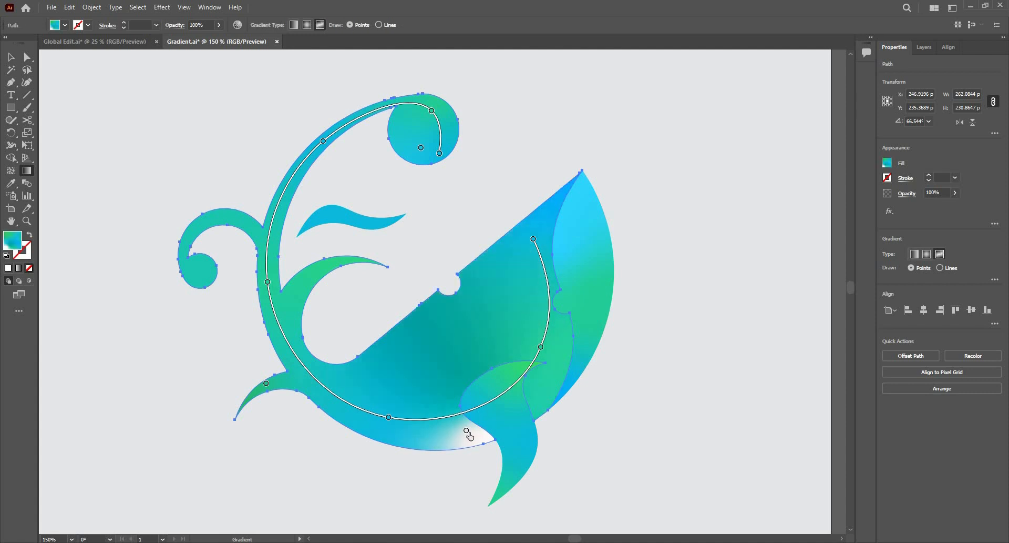
Move the white point from the lower belly up into the body beside the semicircular notch and color it green
left_click_drag(467, 431, 481, 280)
double_click(480, 278)
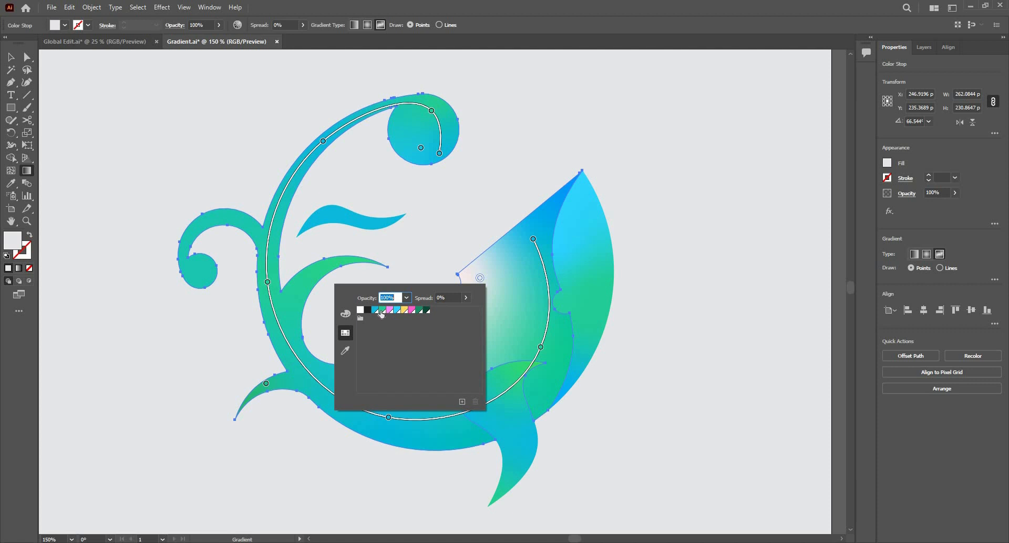
left_click(383, 309)
left_click(296, 300)
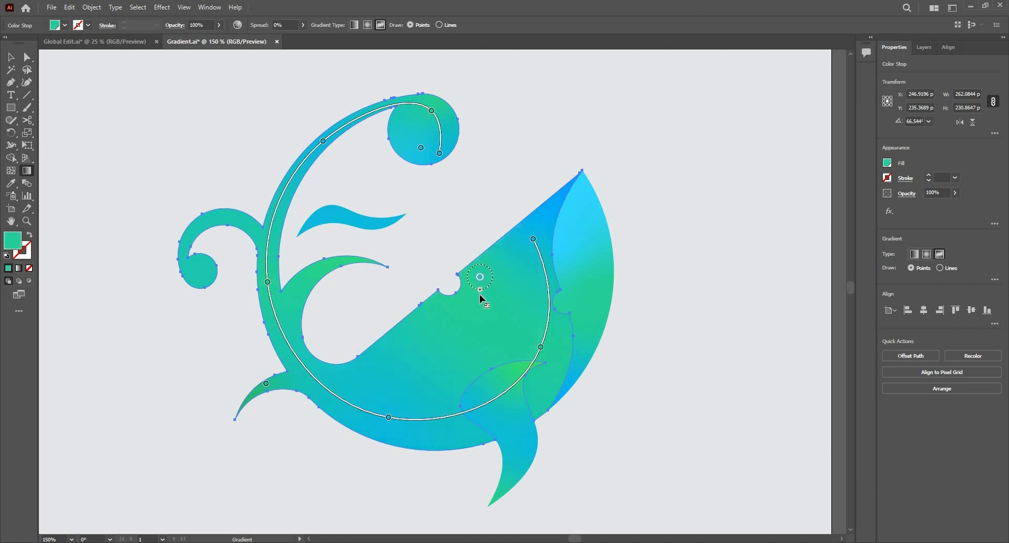
Set the green point's spread to 100%, place it closer under the notch, and bring the tail fin's point into the middle of the body
left_click_drag(480, 289, 480, 316)
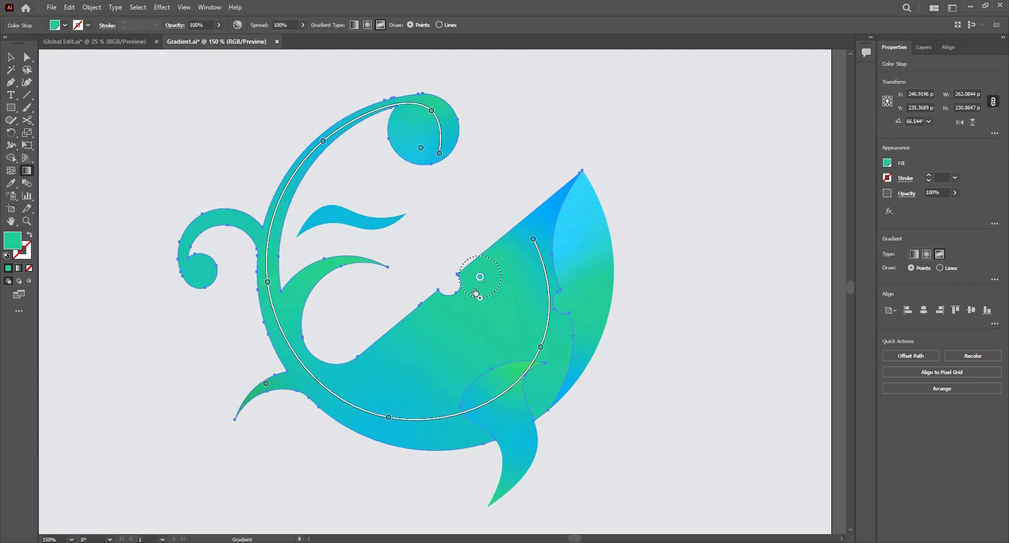
left_click_drag(480, 278, 466, 299)
left_click_drag(267, 384, 431, 390)
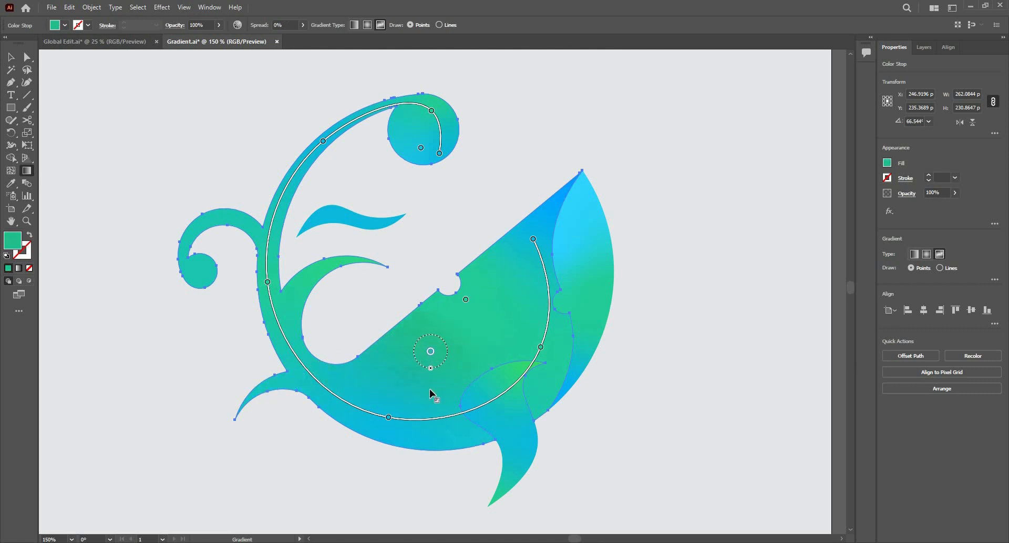
Deselect the artwork and review the whale's finished gradient coloring at different zoom levels
left_click(11, 58)
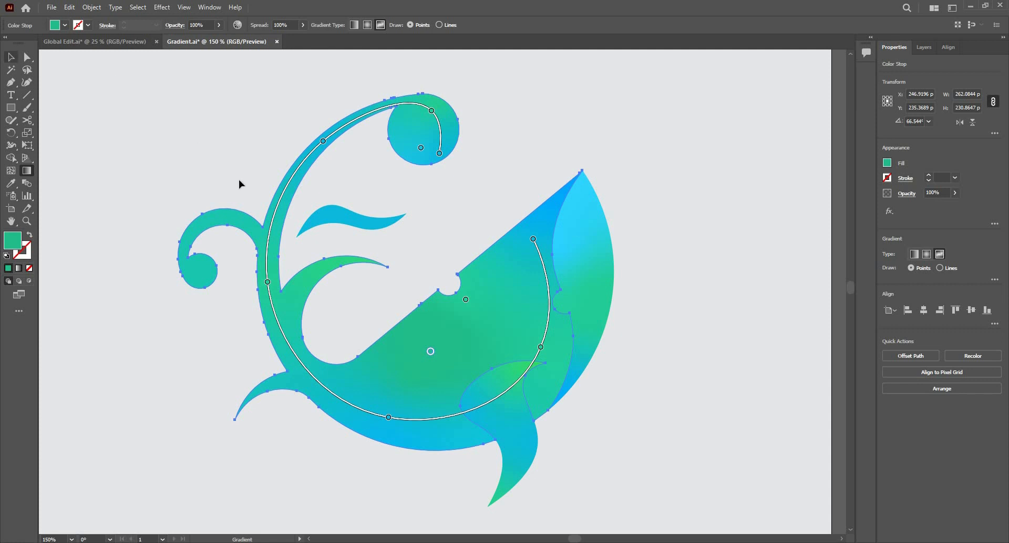
left_click(280, 237)
key("ctrl+shift+a")
key("ctrl+1")
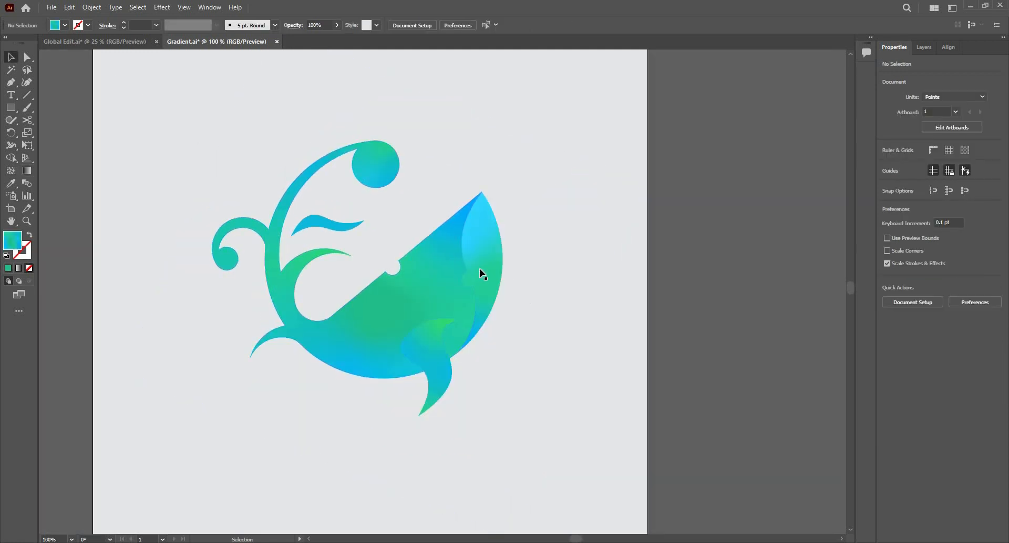
scroll(468, 271, "up", 2)
scroll(394, 305, "down", 1)
scroll(400, 327, "down", 2)
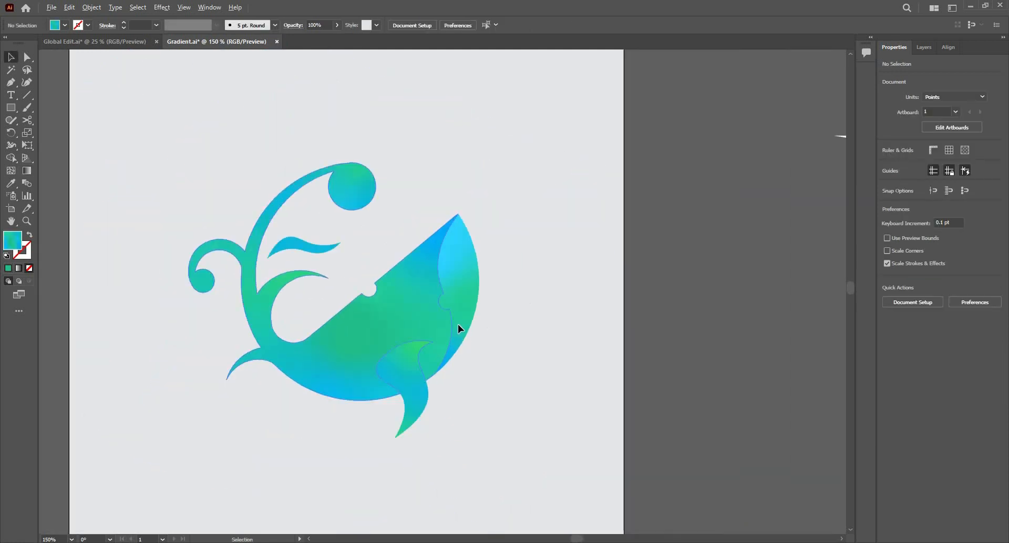
scroll(469, 405, "up", 1)
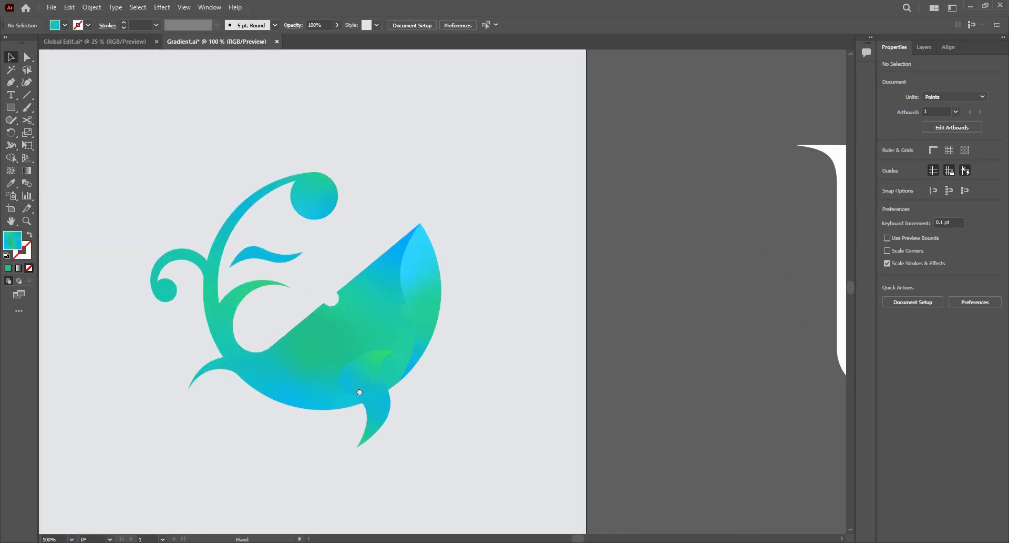
Copy the gradient fill from the finished green logo's left ribbon onto the left white ribbon of the unfinished logo with the Eyedropper
left_click_drag(359, 392, 285, 344)
scroll(286, 343, "down", 1)
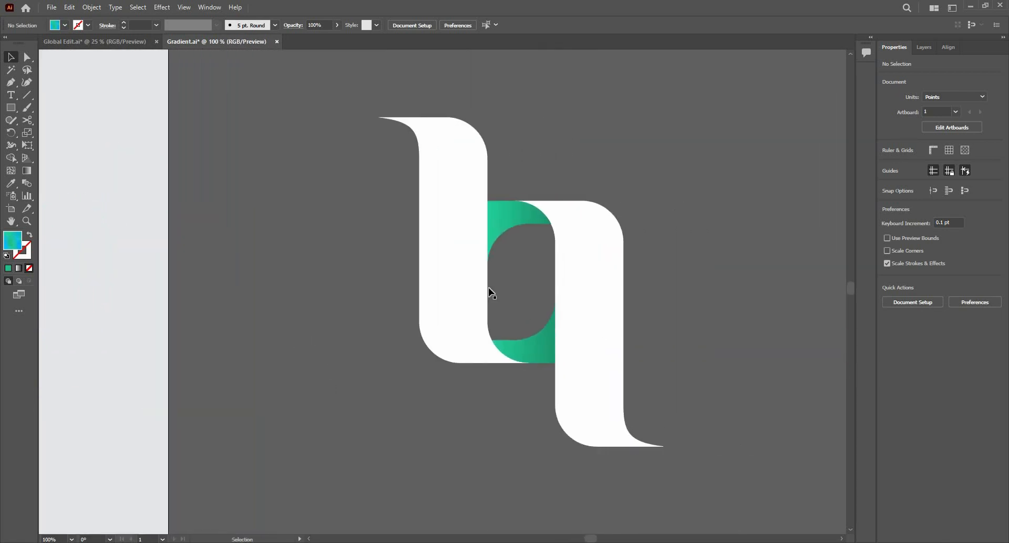
scroll(544, 260, "up", 1)
scroll(452, 295, "down", 3)
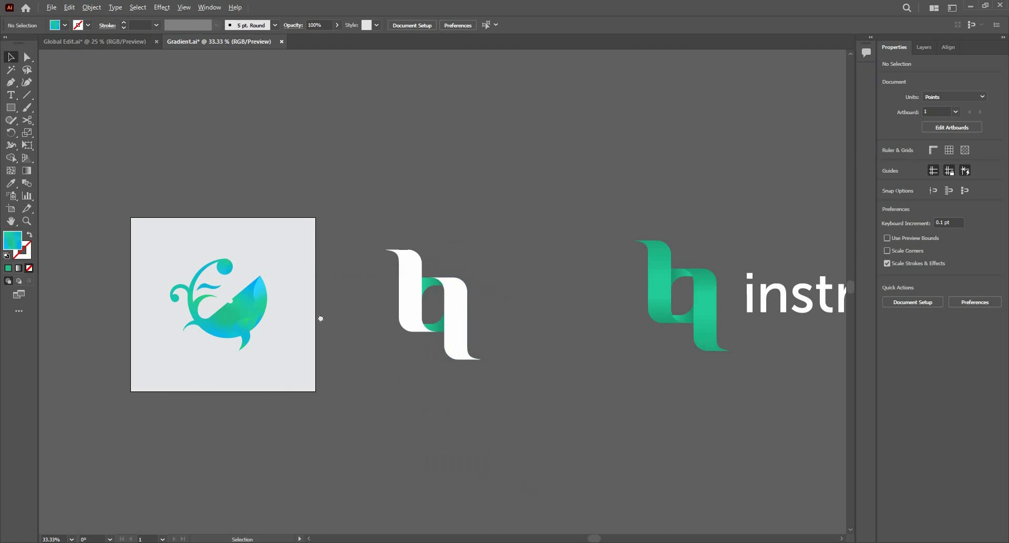
left_click_drag(321, 318, 651, 341)
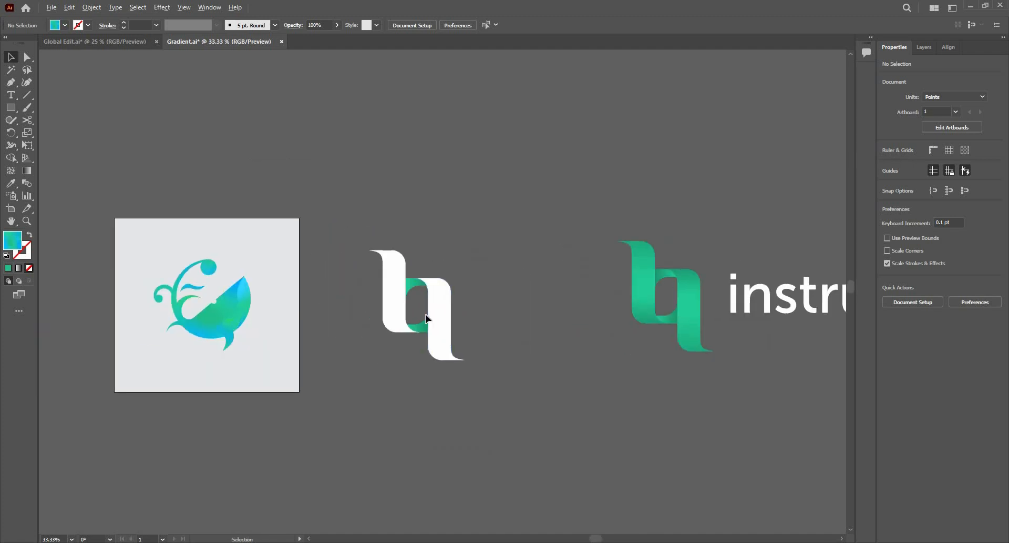
scroll(425, 315, "up", 3)
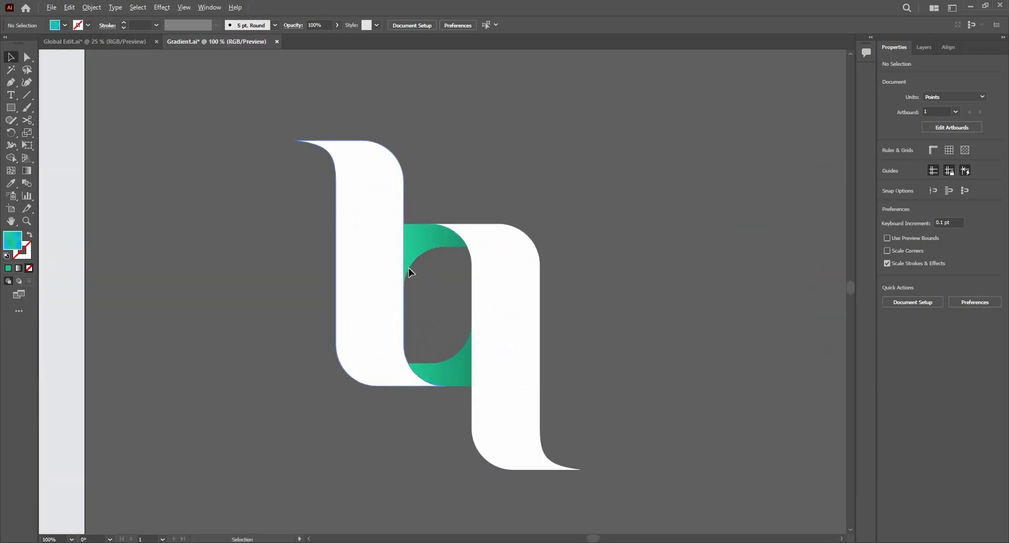
left_click(381, 273)
scroll(379, 272, "down", 2)
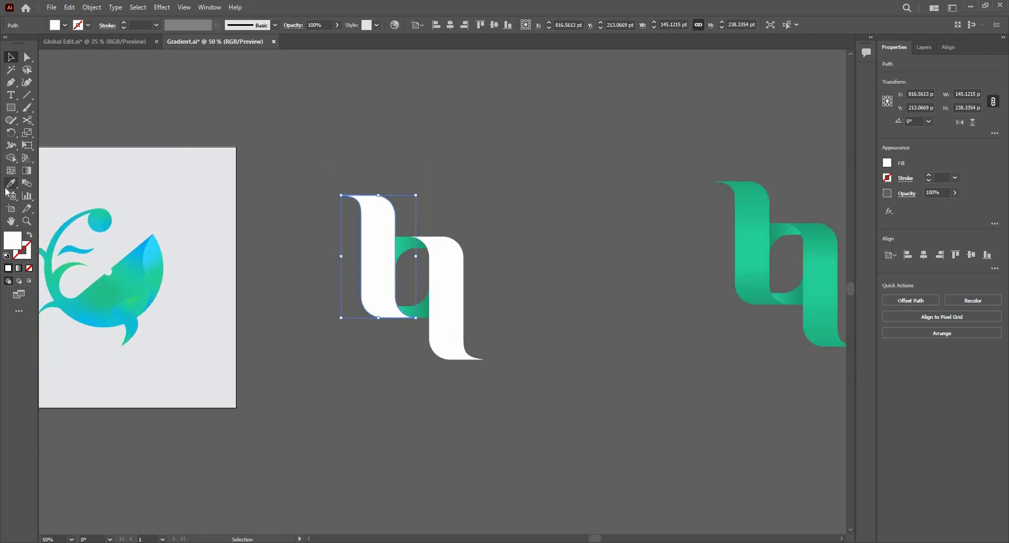
key("i")
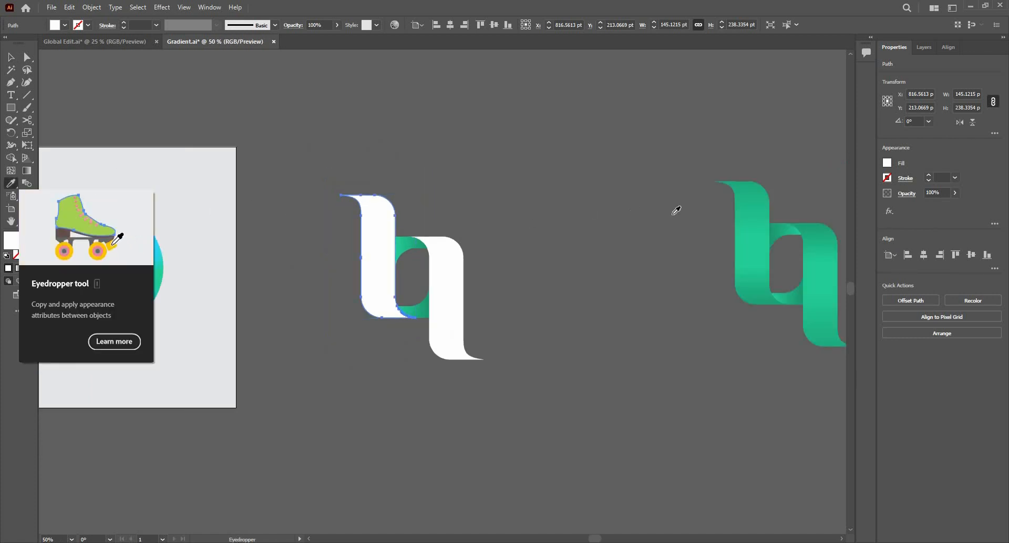
left_click(744, 210)
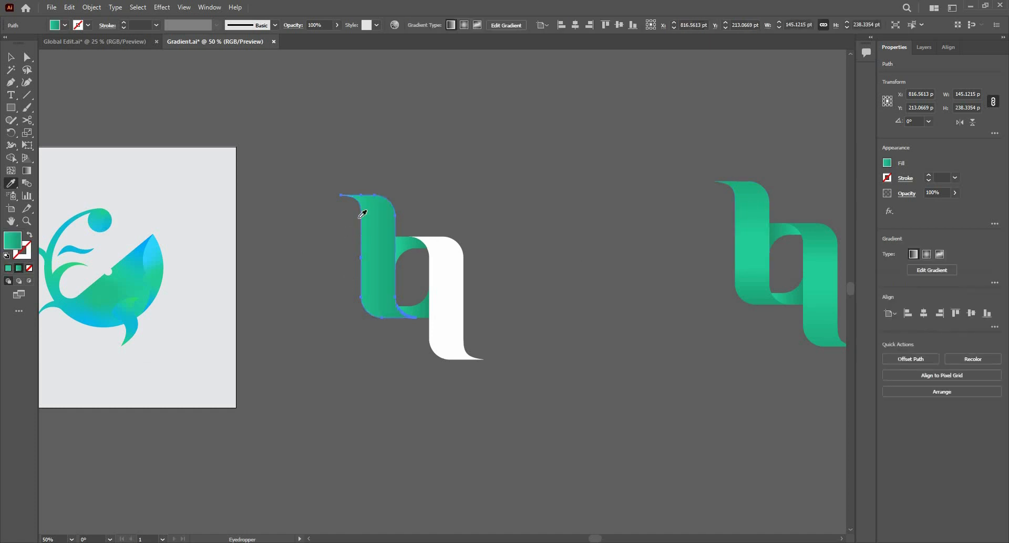
Select the finished logo group and examine the gradient shading on its ribbons up close
key("v")
left_click(731, 245)
left_click(749, 273)
scroll(705, 283, "up", 6)
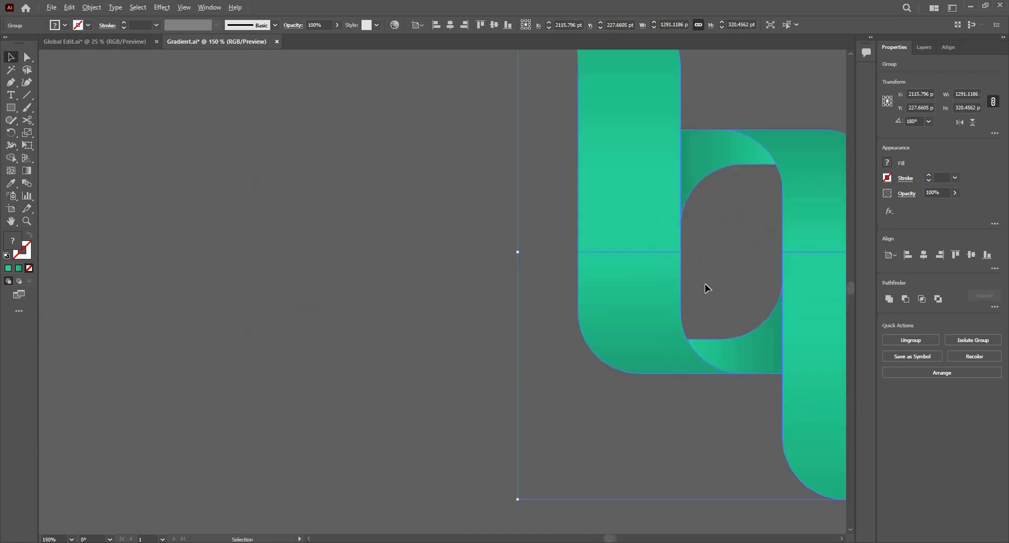
scroll(695, 283, "down", 4)
scroll(695, 282, "down", 1)
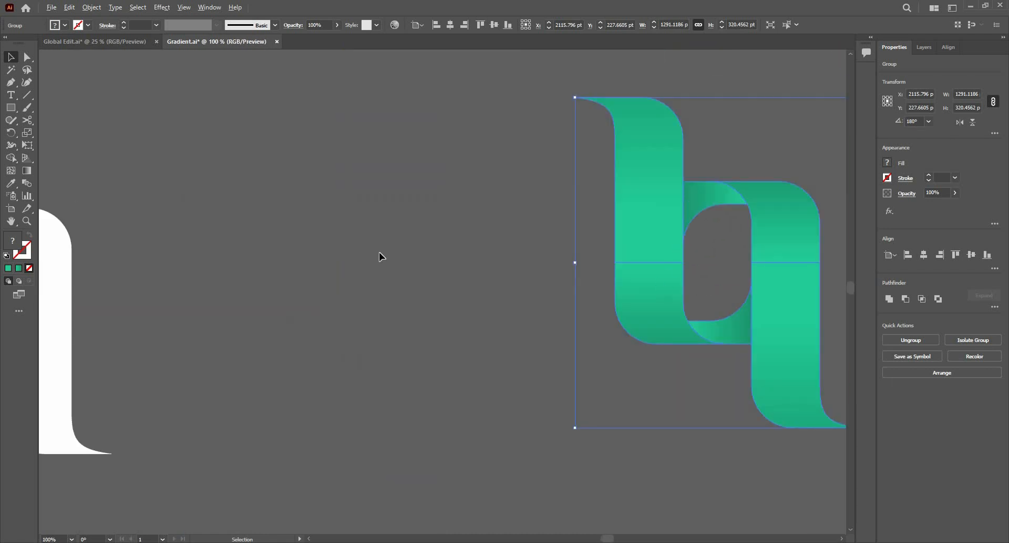
Redraw the linear gradient on the unfinished logo's left ribbon so it runs vertically from top to bottom, and deselect the ribbon
scroll(237, 268, "left", 3)
left_click(236, 264)
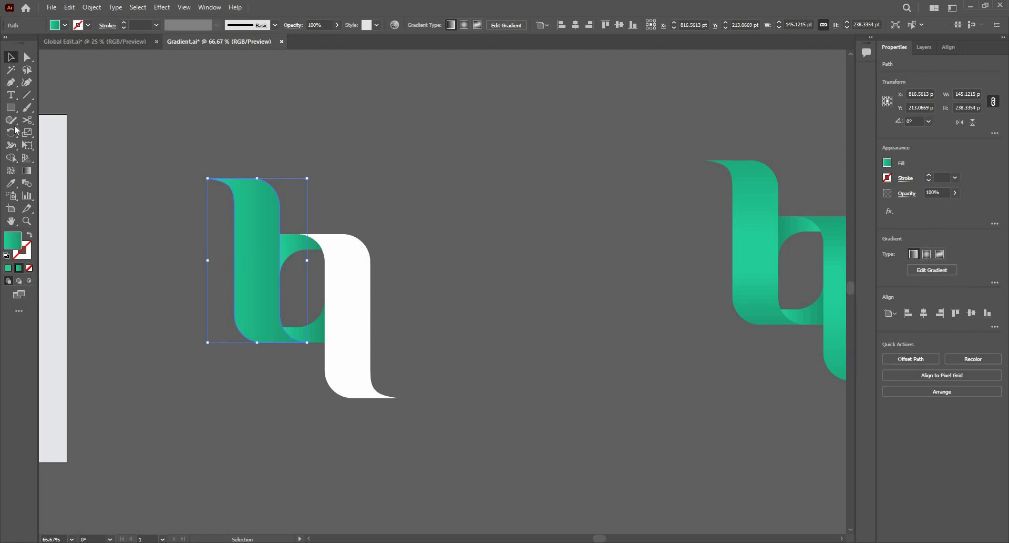
left_click(26, 174)
mouse_move(250, 163)
left_mouse_down()
mouse_move(253, 342)
mouse_move(256, 177)
left_mouse_up()
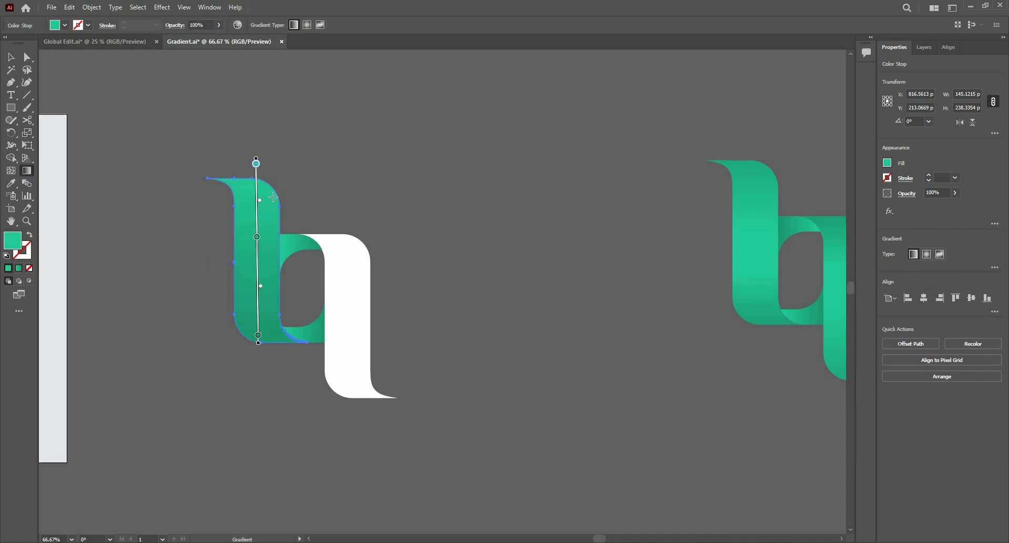
left_click_drag(271, 293, 259, 299)
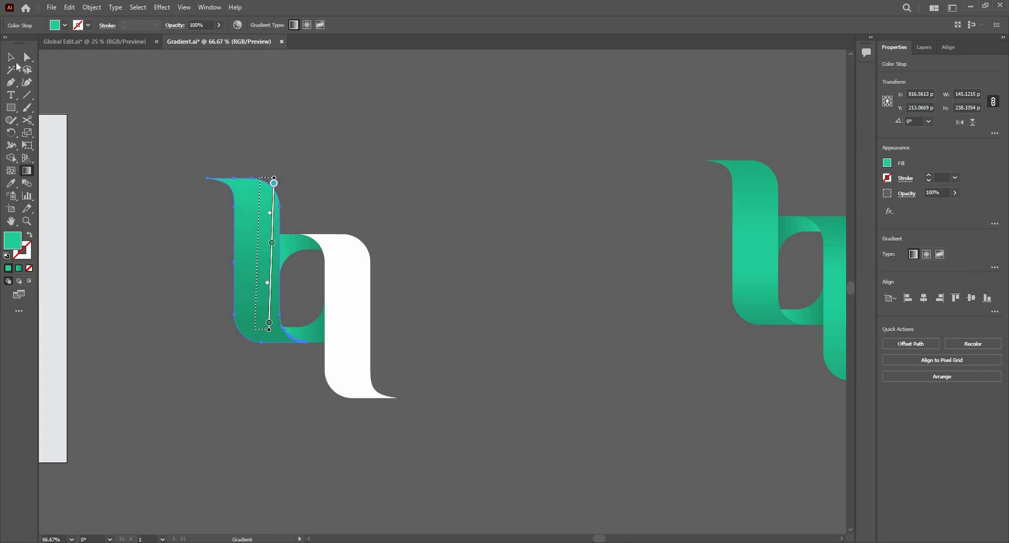
key("v")
left_click(222, 133)
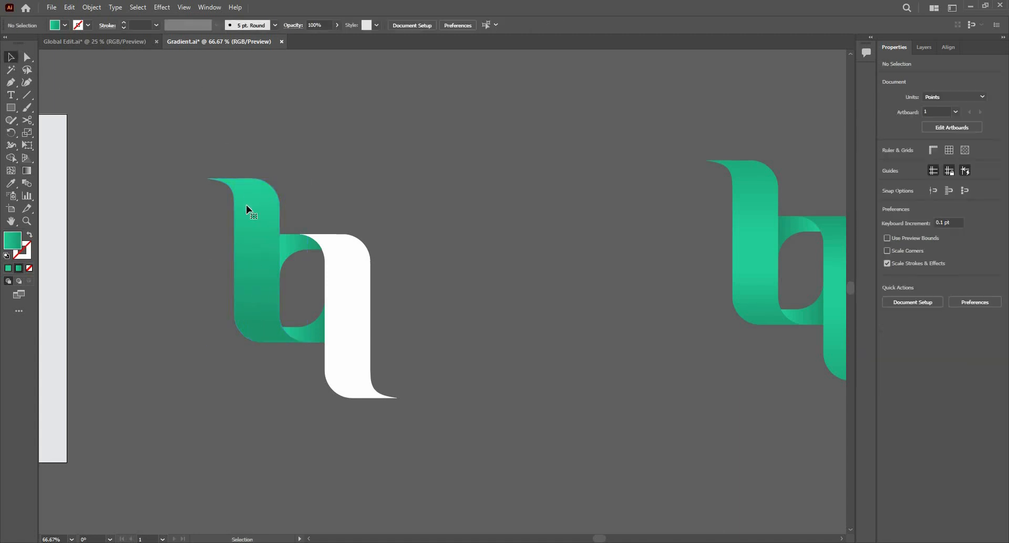
Switch the left ribbon to a freeform gradient and color its upper-middle stop with green sampled from the finished logo's left ribbon
left_click(237, 205)
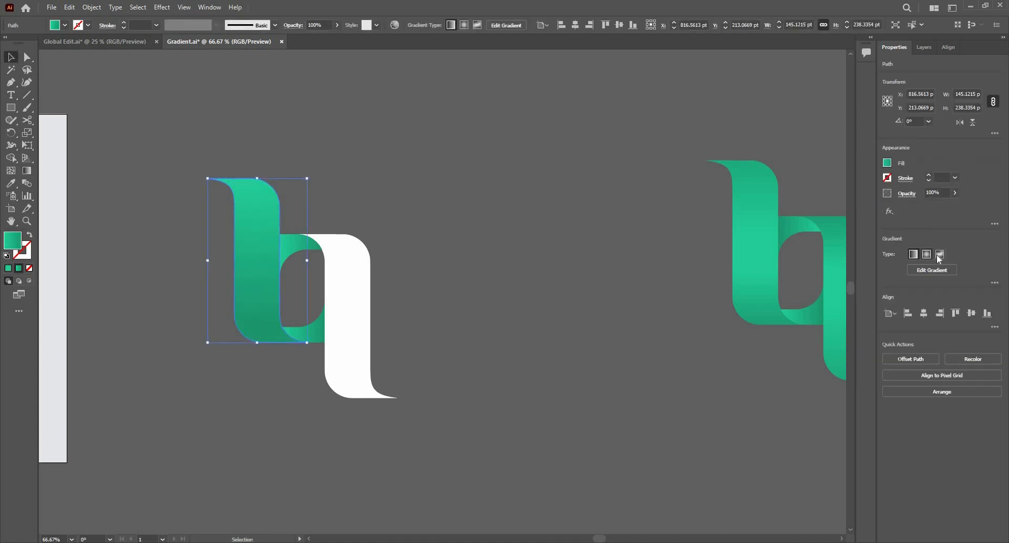
left_click(939, 259)
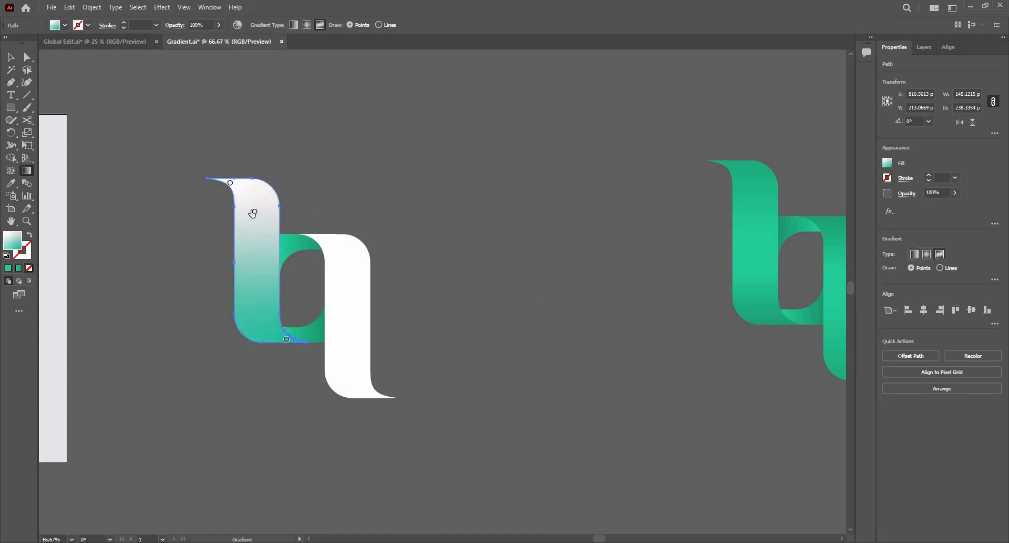
left_click(254, 213)
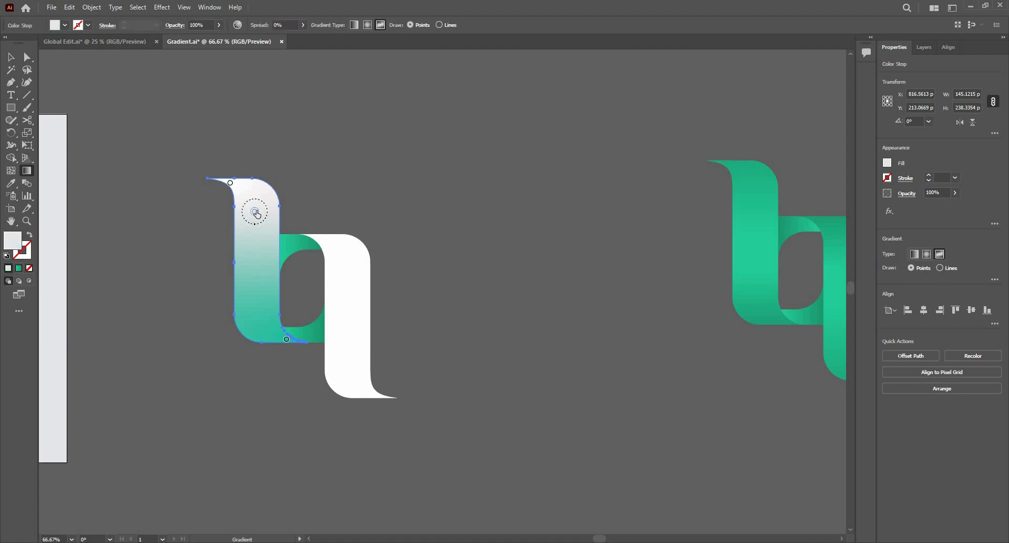
double_click(254, 213)
left_click(124, 284)
left_click(760, 188)
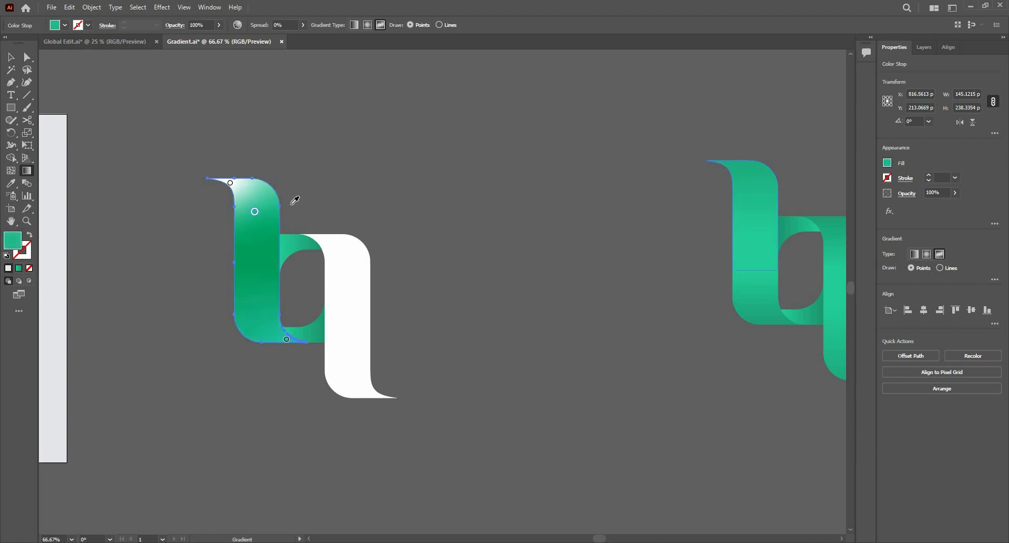
Color the freeform stop near the left ribbon's tip with green sampled from the finished logo's upper edge, and leave gradient editing
double_click(231, 182)
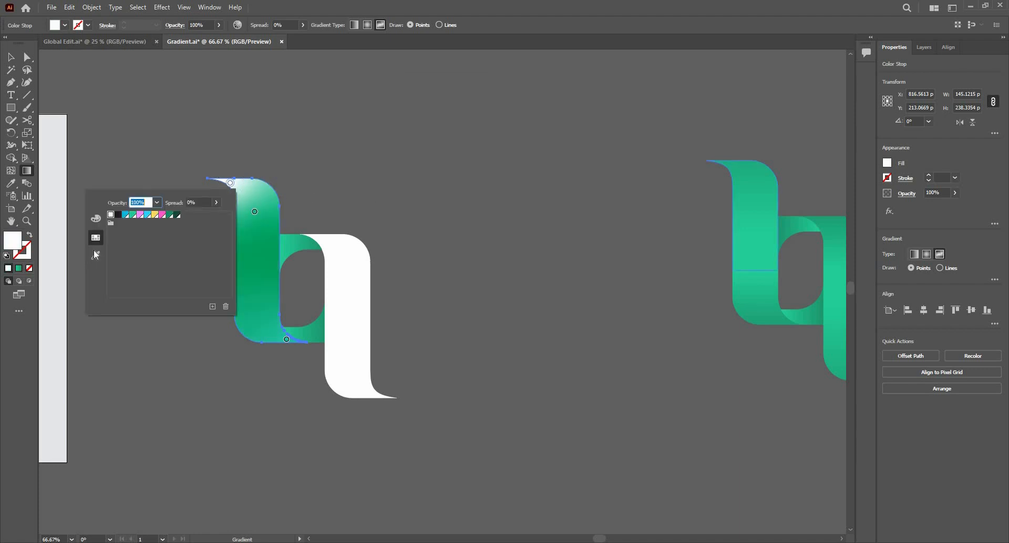
left_click(96, 255)
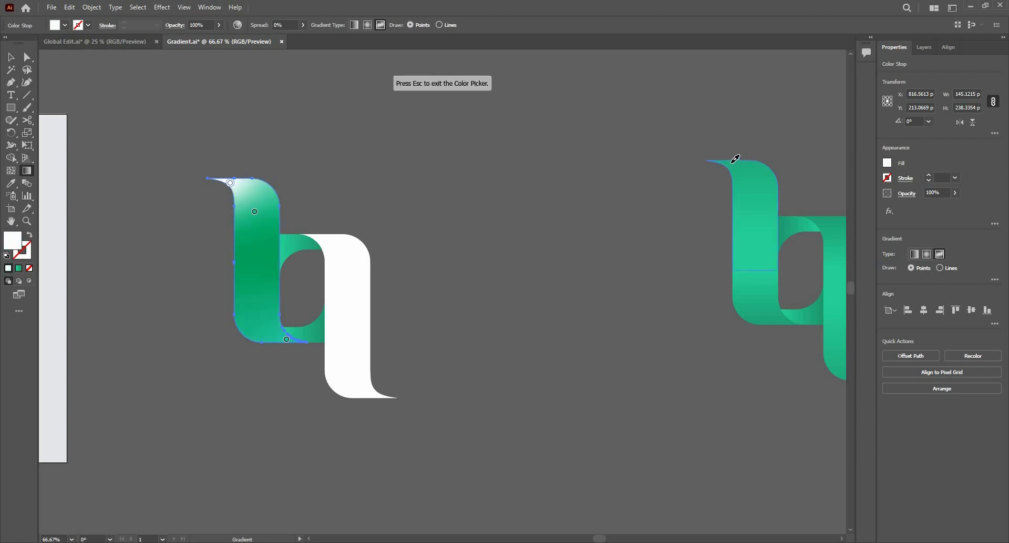
left_click(734, 159)
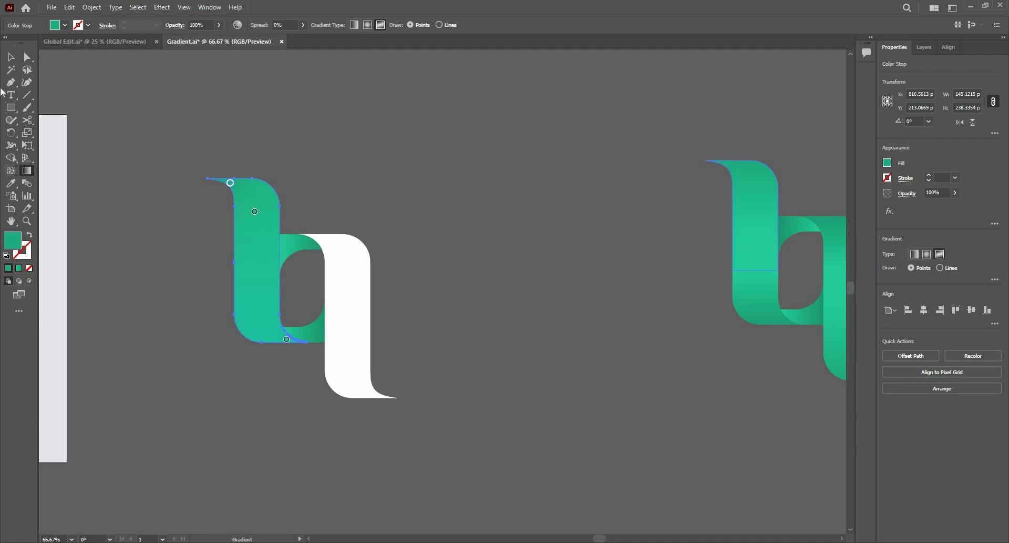
left_click(12, 56)
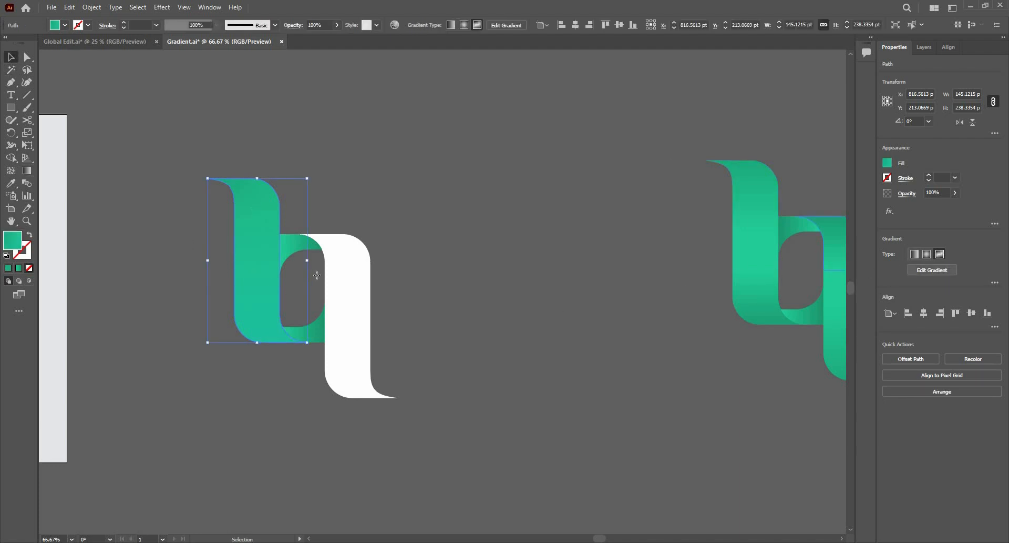
Add a freeform stop midway down the left ribbon, color it with bright green sampled from the finished logo's left ribbon, and leave gradient editing
left_click(916, 270)
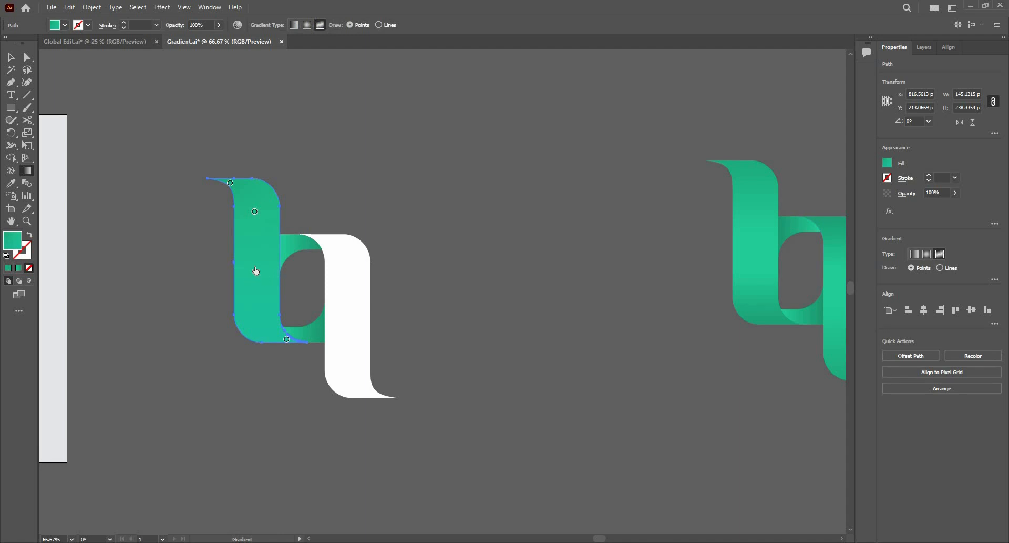
left_click(255, 268)
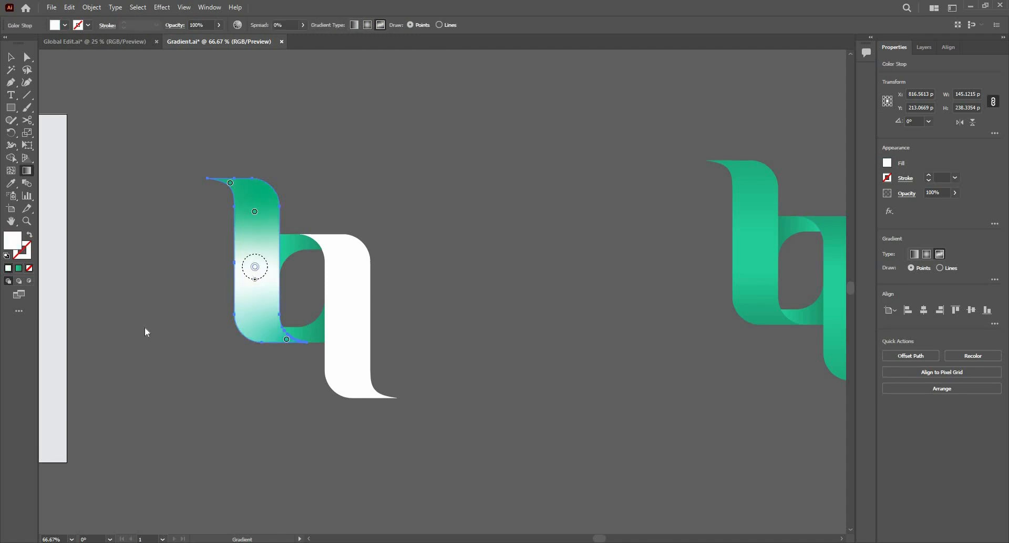
left_click(119, 340)
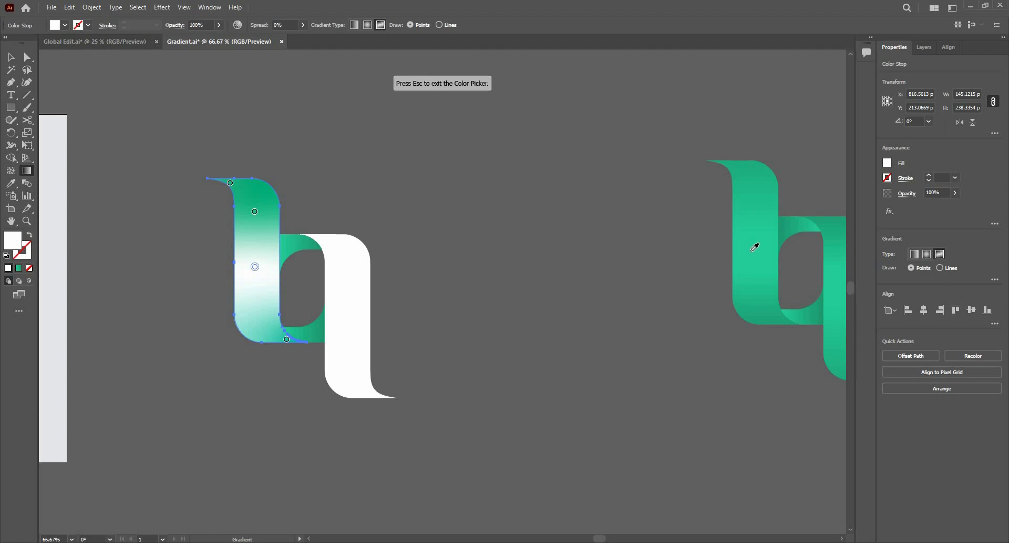
left_click(756, 250)
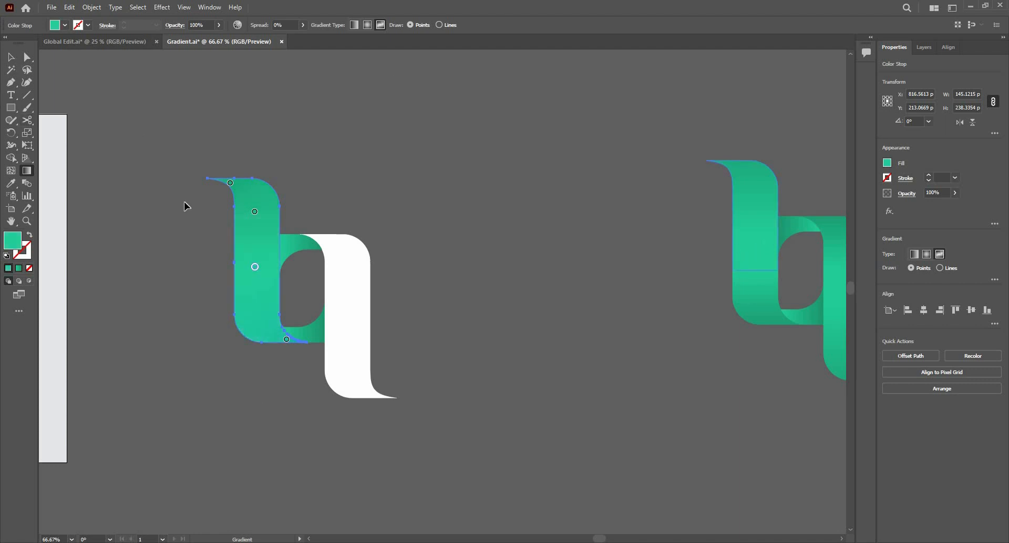
key("v")
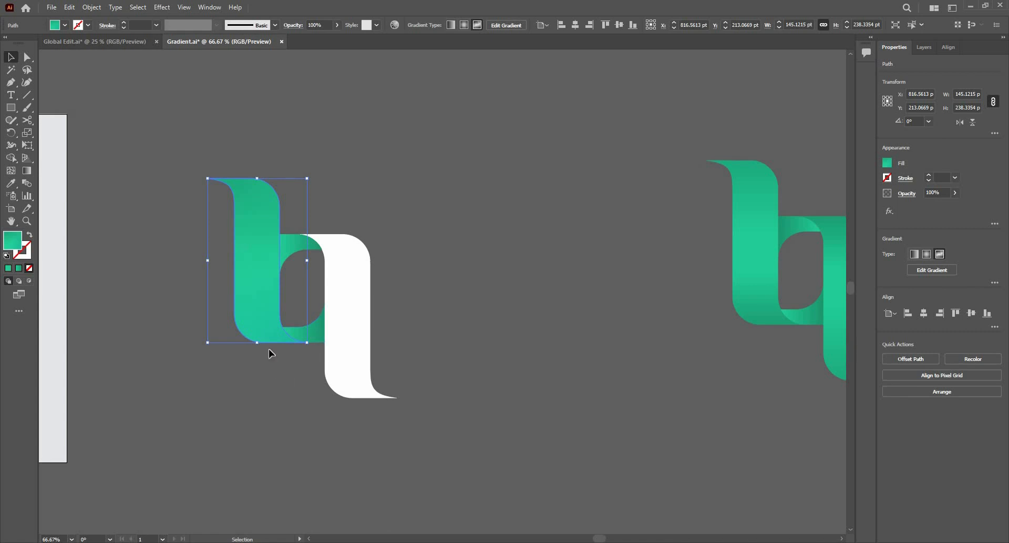
Recolor the freeform stop at the left ribbon's lower end with darker green sampled from the finished logo's left ribbon, and deselect the ribbon
left_click(172, 337)
scroll(172, 336, "up", 1)
left_click(216, 335)
scroll(212, 335, "down", 1)
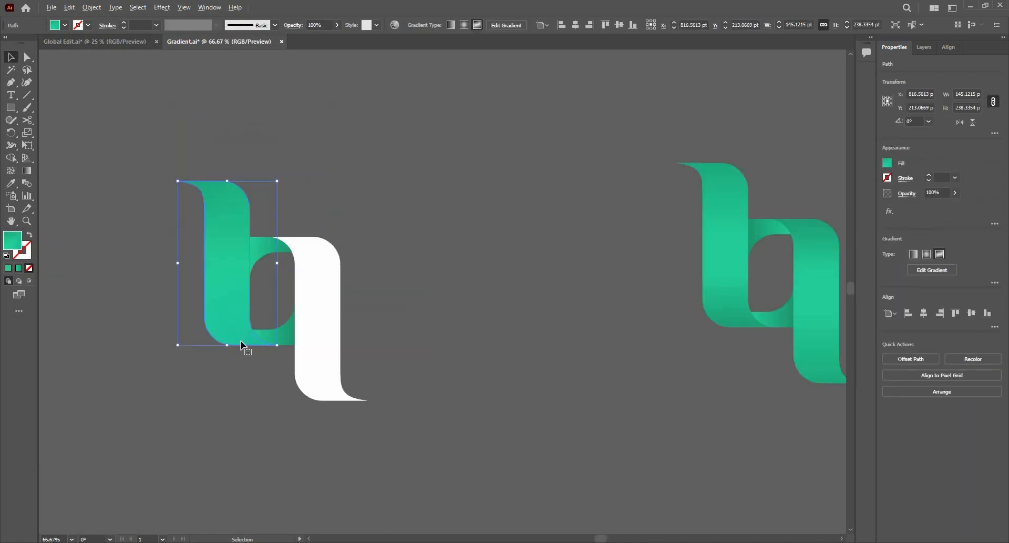
scroll(240, 340, "up", 1)
left_click(944, 272)
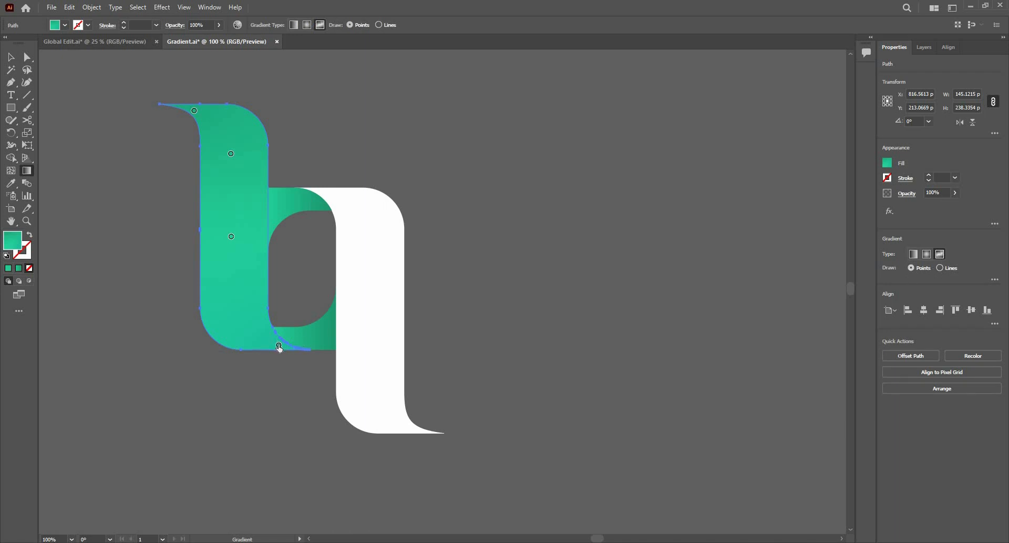
left_click(279, 346)
scroll(142, 359, "down", 2)
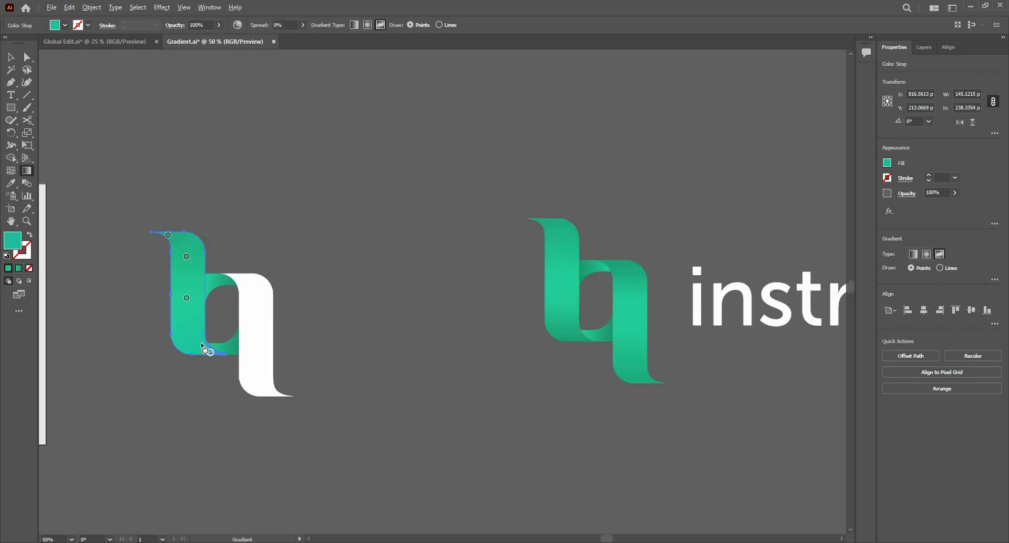
scroll(202, 345, "up", 1)
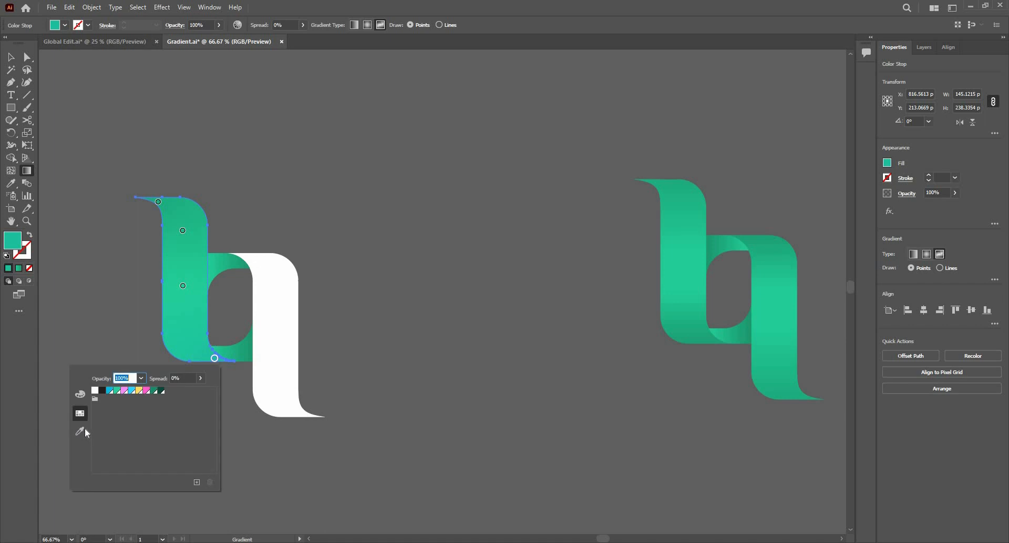
left_click(84, 427)
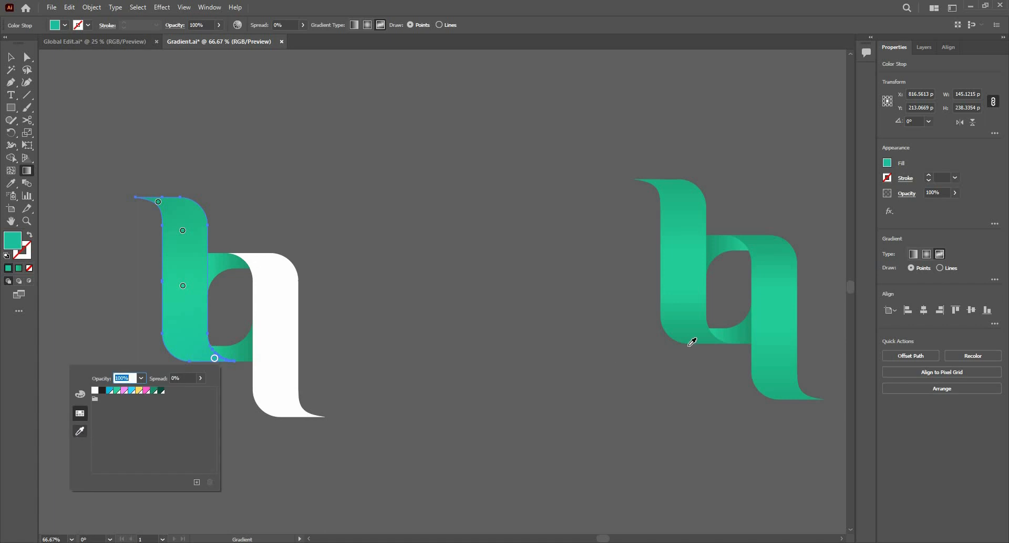
left_click(718, 337)
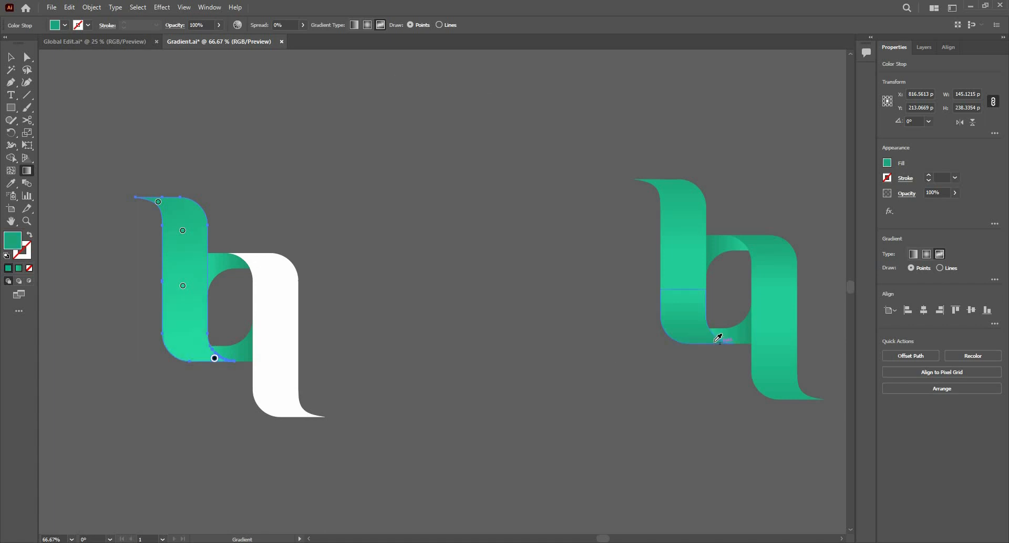
left_click(688, 331)
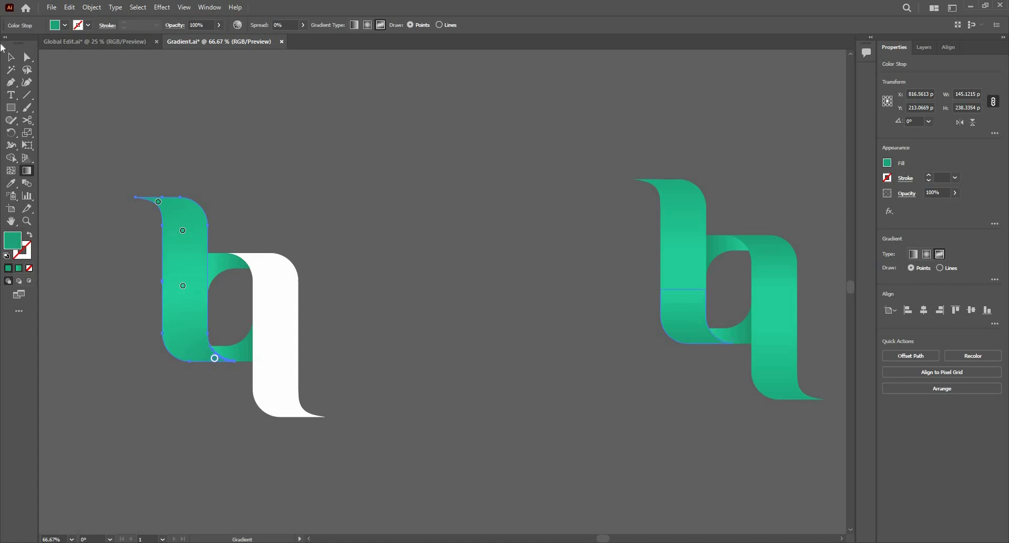
key("v")
left_click(340, 138)
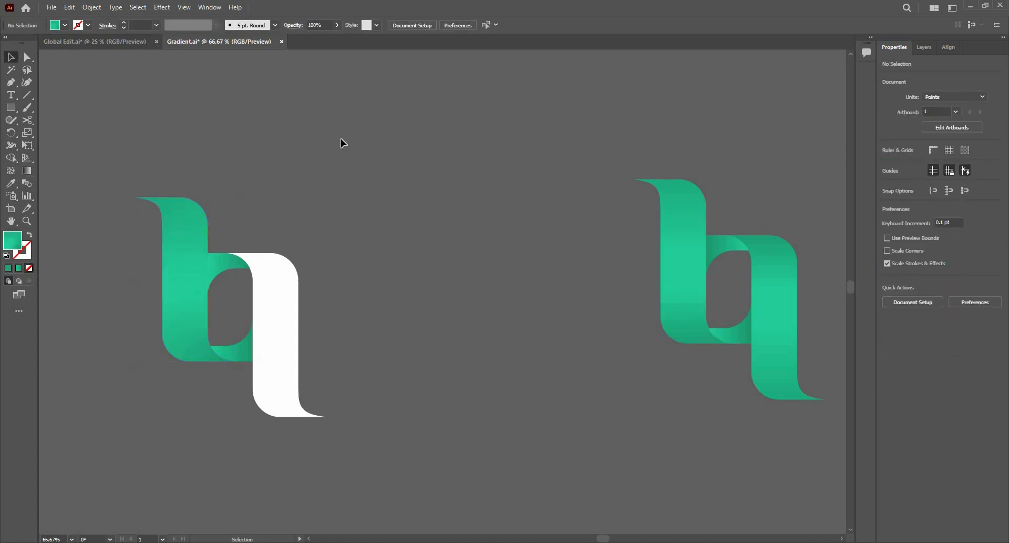
Reverse the linear gradient on the unfinished logo's upper connecting piece, shift its middle color stop slightly toward the start, and deselect the piece
scroll(211, 267, "up", 1)
left_click(219, 268)
scroll(218, 269, "down", 1)
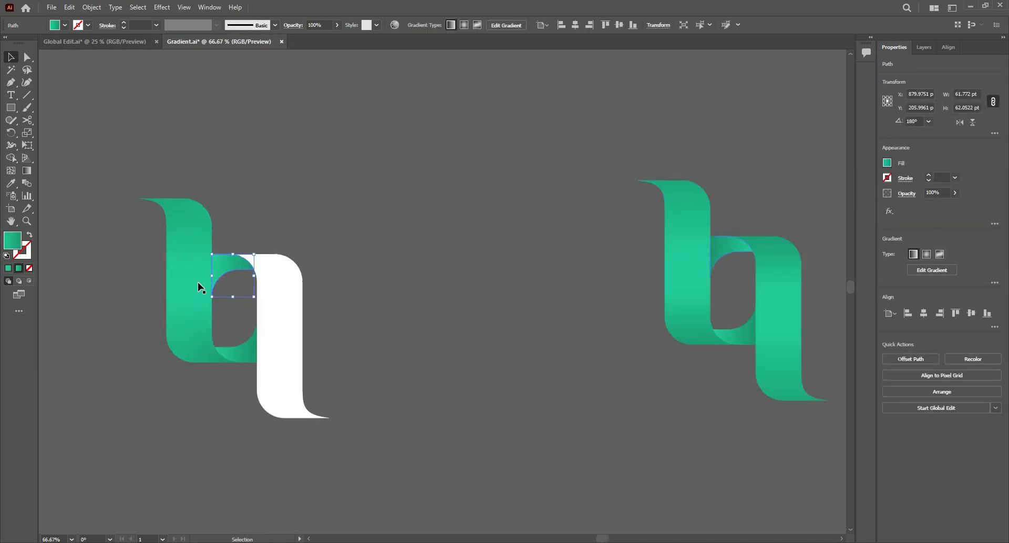
scroll(168, 285, "up", 1)
scroll(251, 223, "down", 1)
scroll(251, 223, "down", 1)
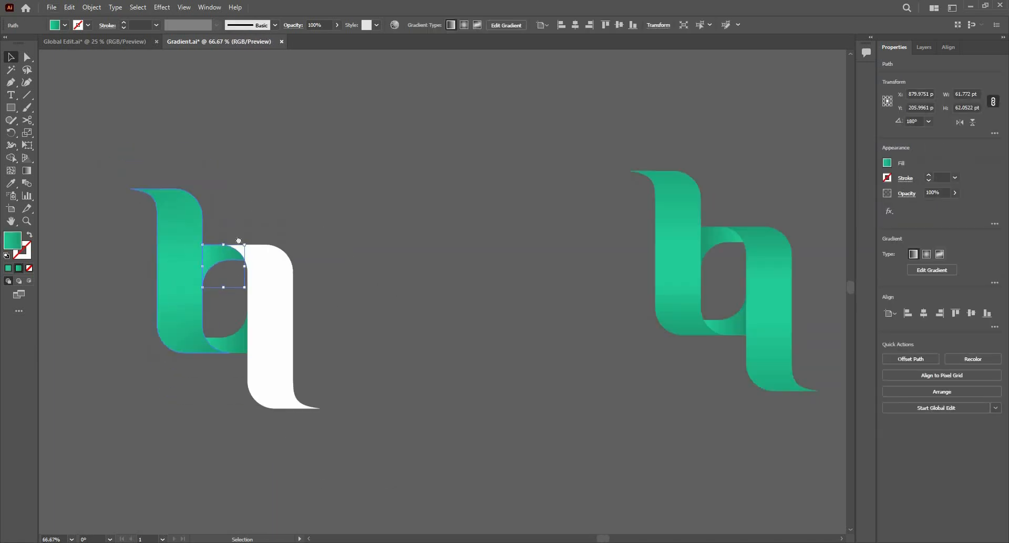
left_click_drag(242, 230, 230, 263)
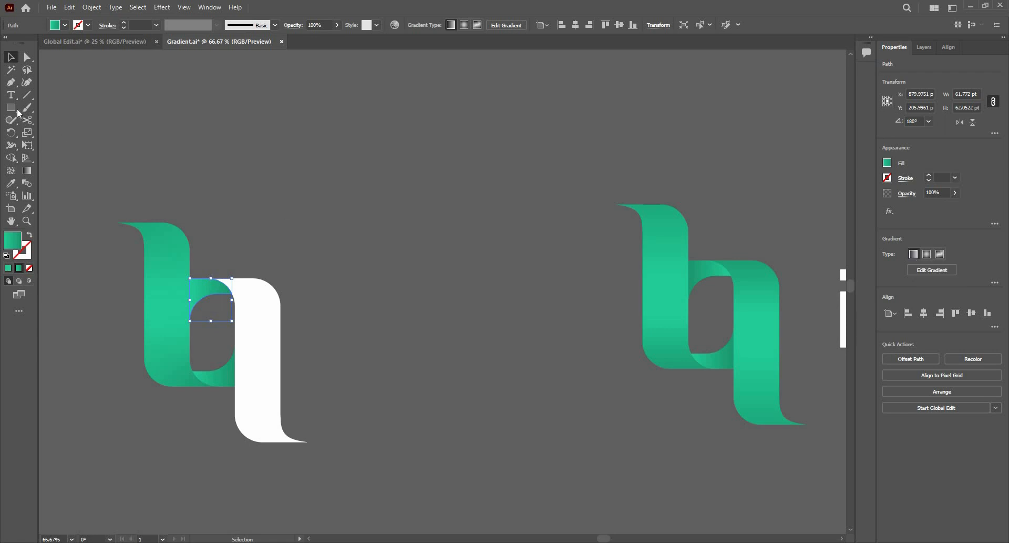
left_click(11, 183)
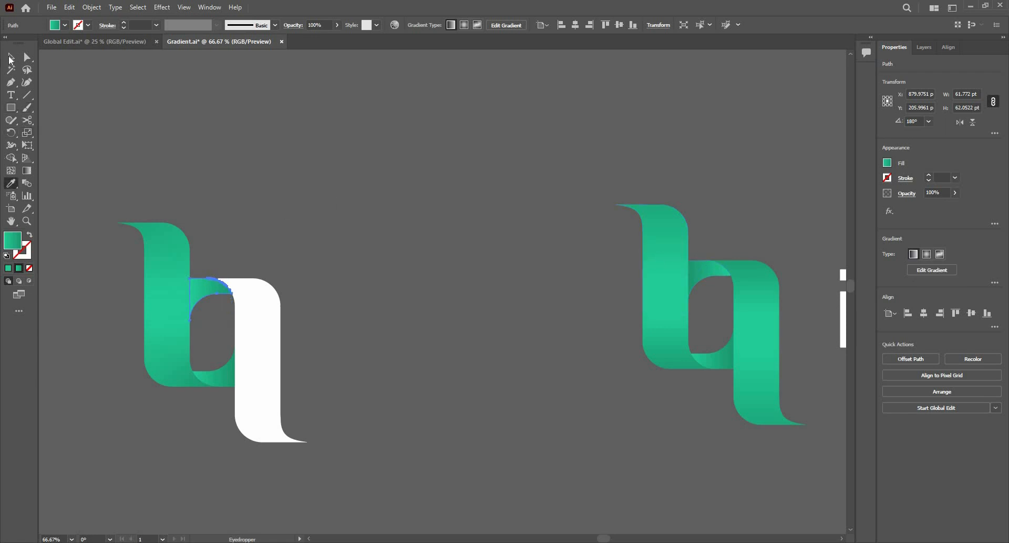
left_click(11, 56)
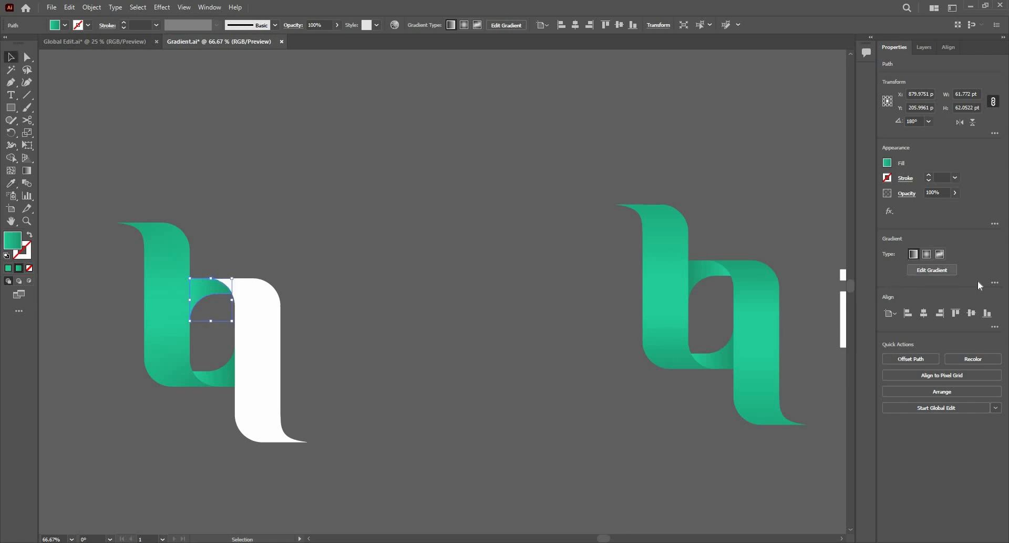
left_click(996, 283)
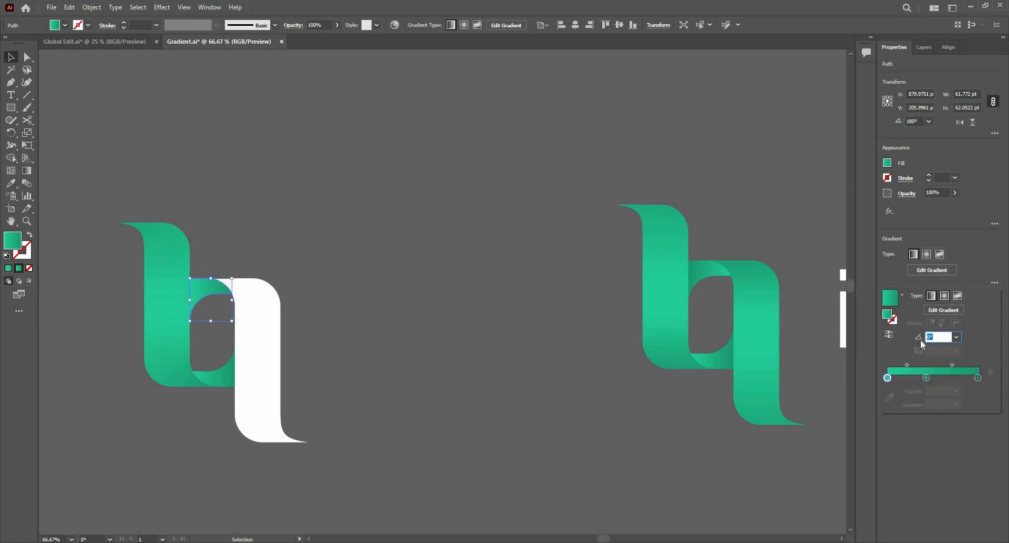
left_click(893, 335)
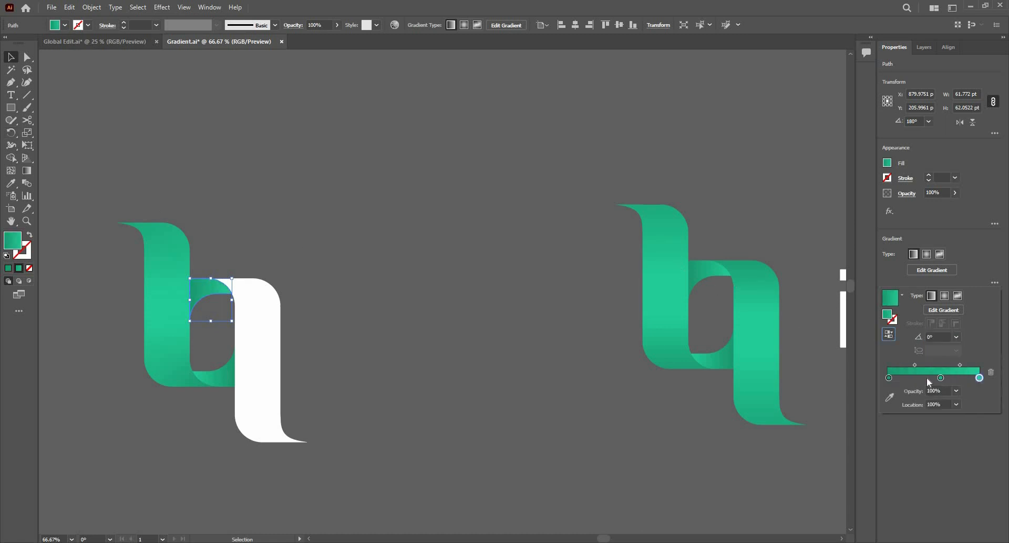
left_click_drag(942, 378, 932, 378)
left_click(195, 107)
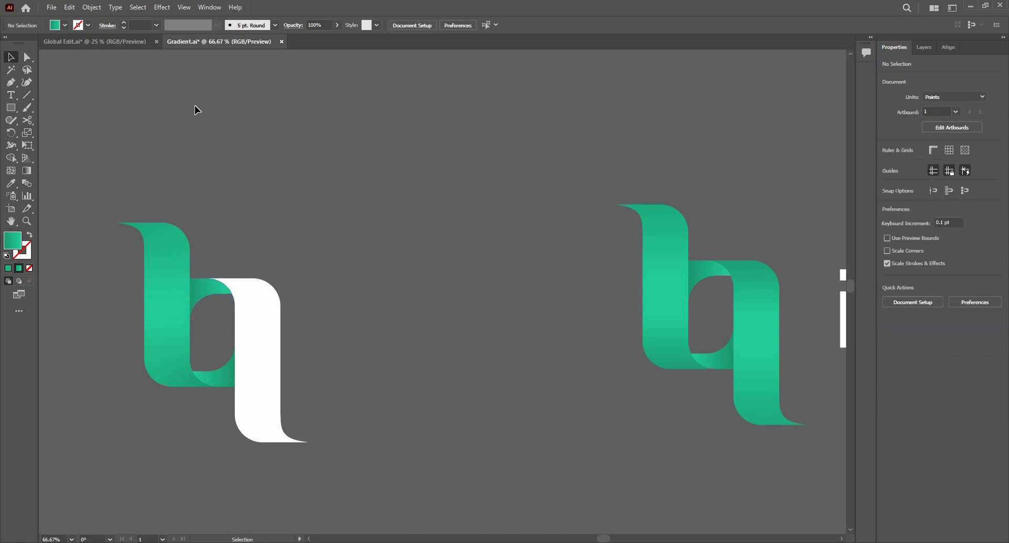
Fill the white right ribbon with the freeform gradient sampled from the left ribbon using the Eyedropper, and deselect it
left_click(293, 313)
key("i")
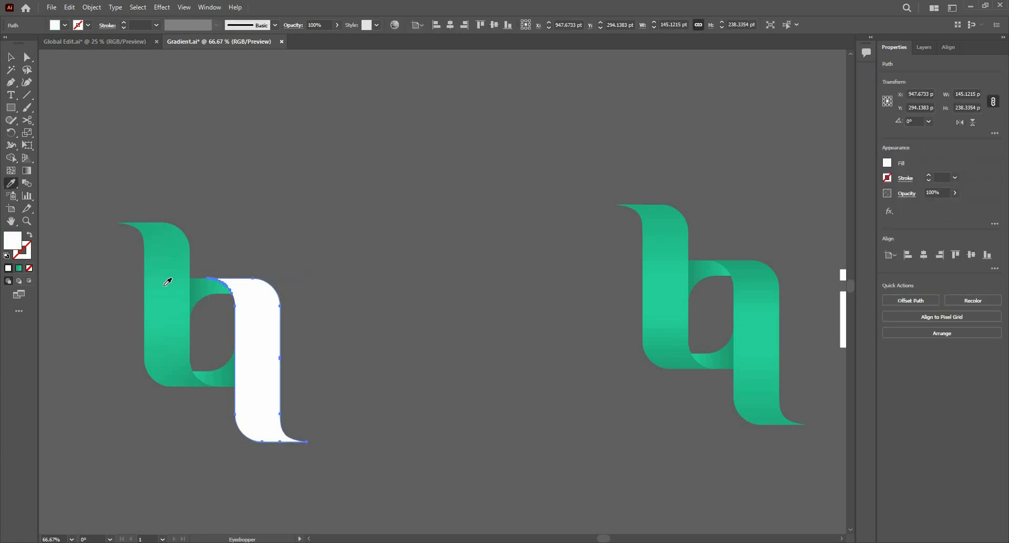
left_click(168, 282)
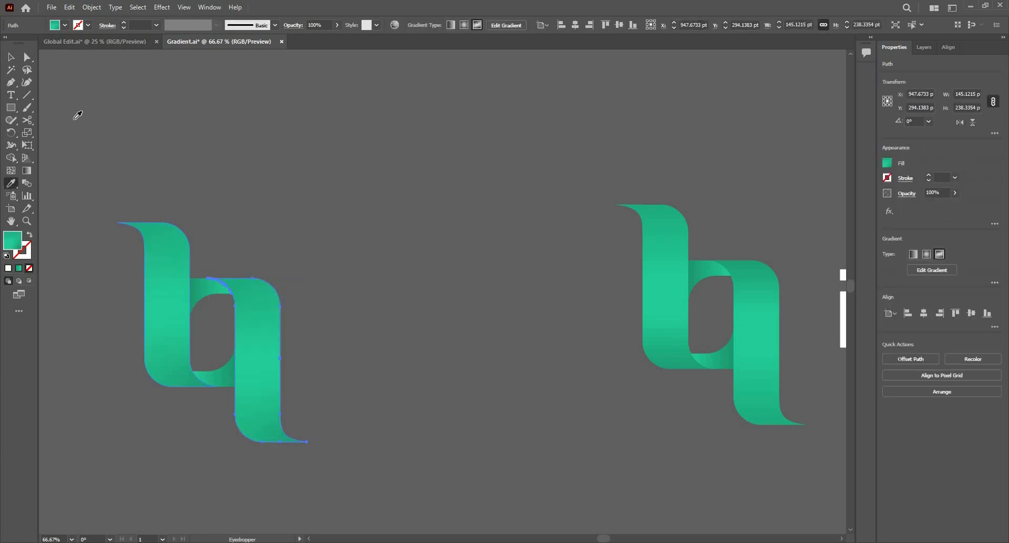
left_click(12, 57)
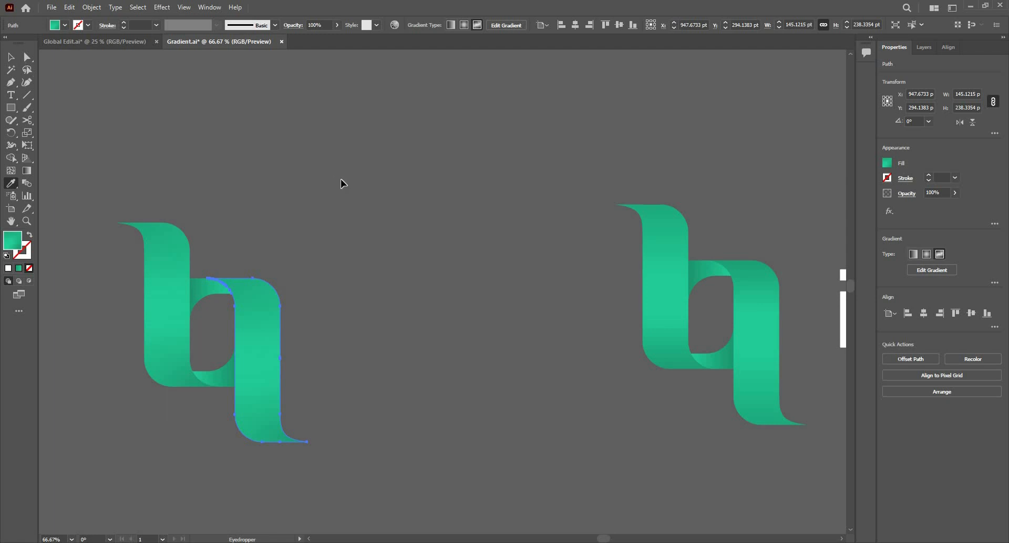
left_click(395, 285)
Review the shaded logo beside its reference, and fit the whale artboard in the window
scroll(394, 285, "down", 2)
left_click_drag(153, 316, 342, 323)
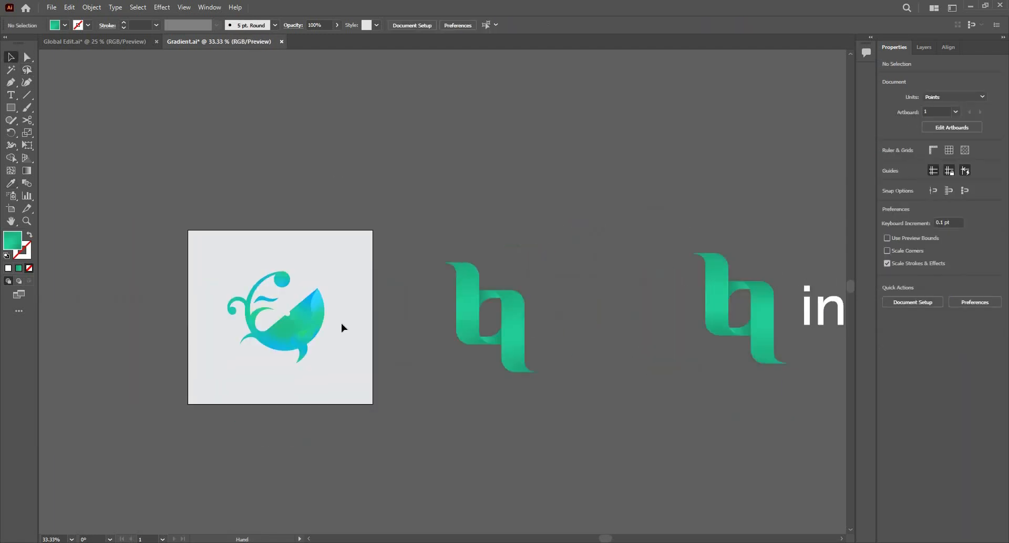
scroll(342, 322, "up", 1)
scroll(341, 323, "up", 1)
left_click_drag(230, 317, 352, 319)
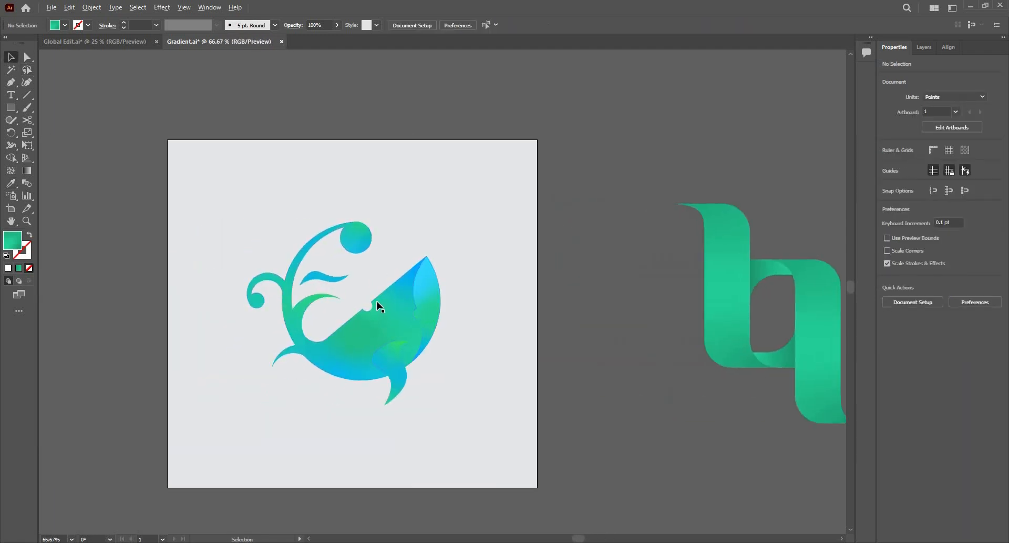
key("ctrl+0")
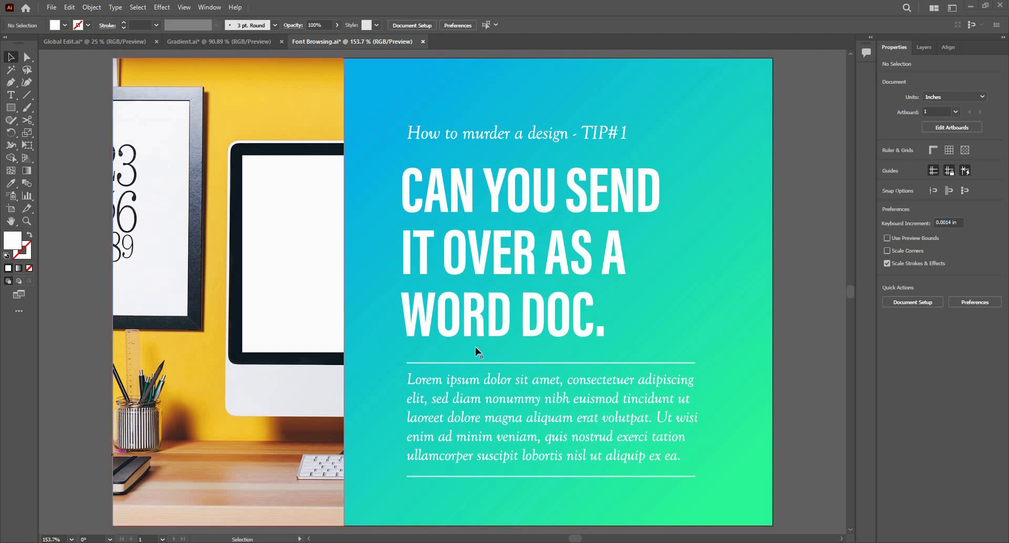
Open the font list for the headline in Font Browsing.ai, compare the three preview sizes, and preview fonts at the largest size with the sample text "Typography"
left_click(529, 211)
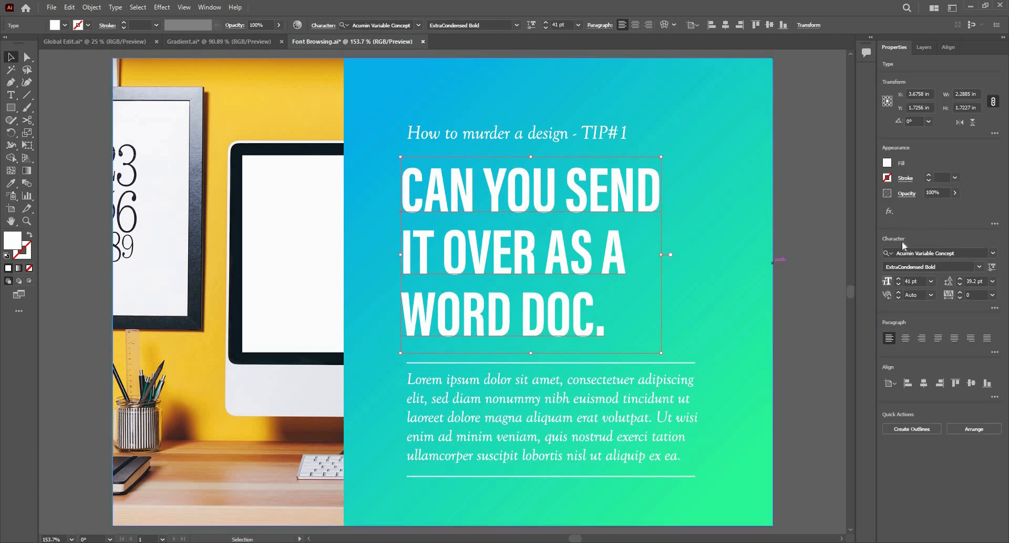
left_click(992, 254)
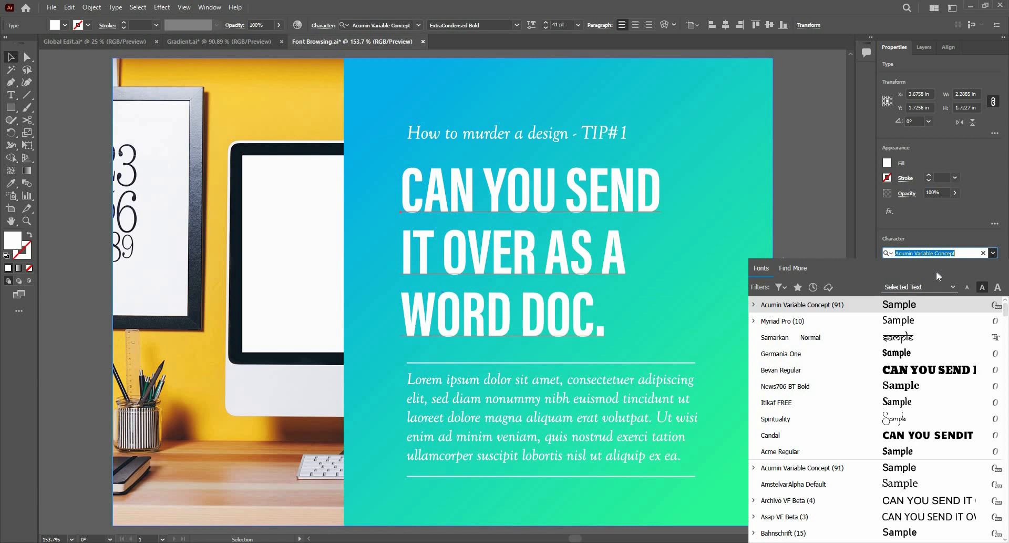
left_click(967, 288)
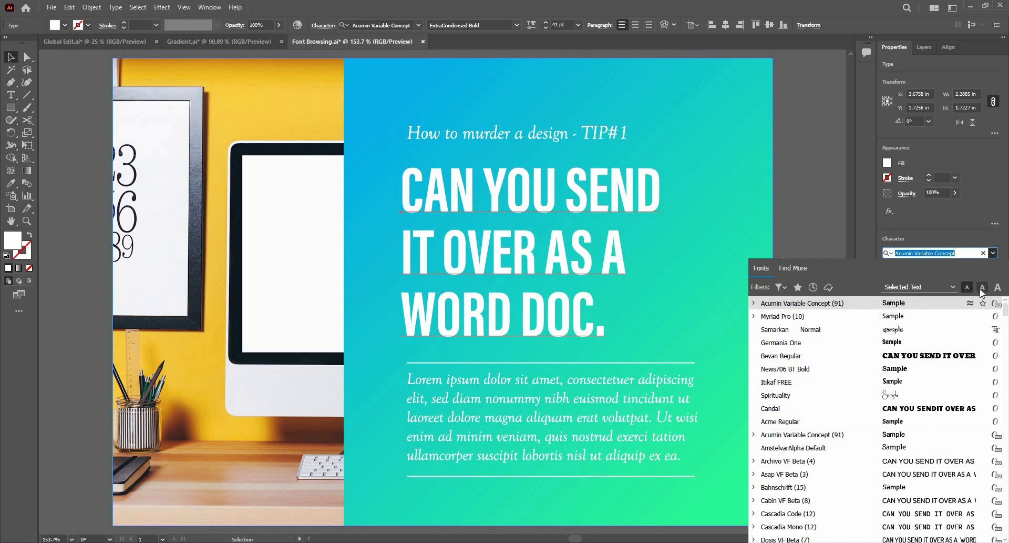
left_click(981, 290)
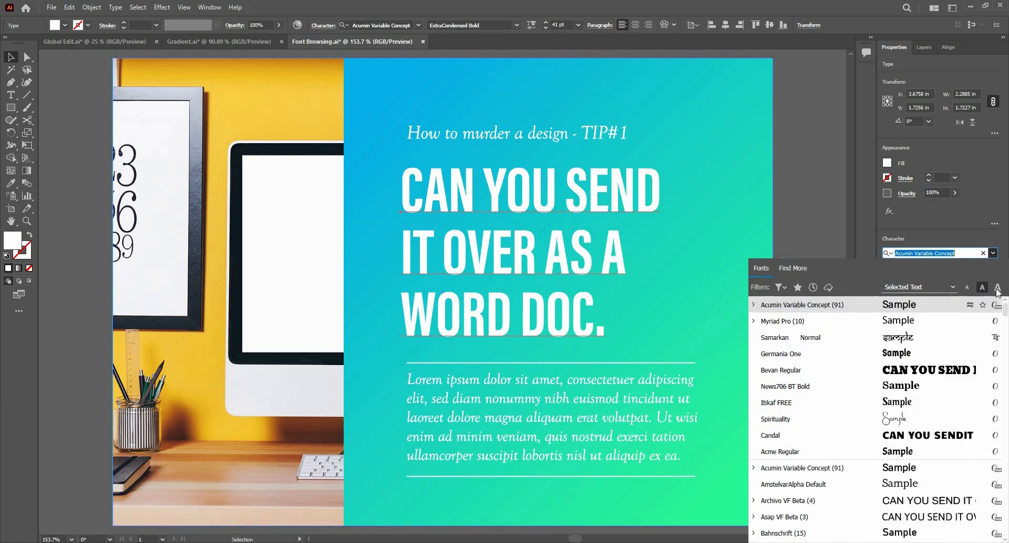
left_click(998, 288)
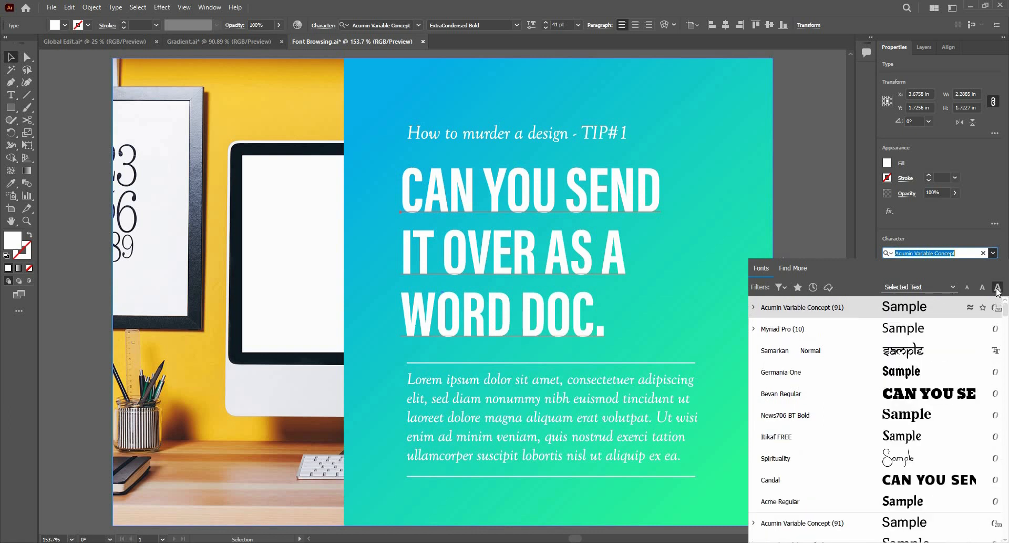
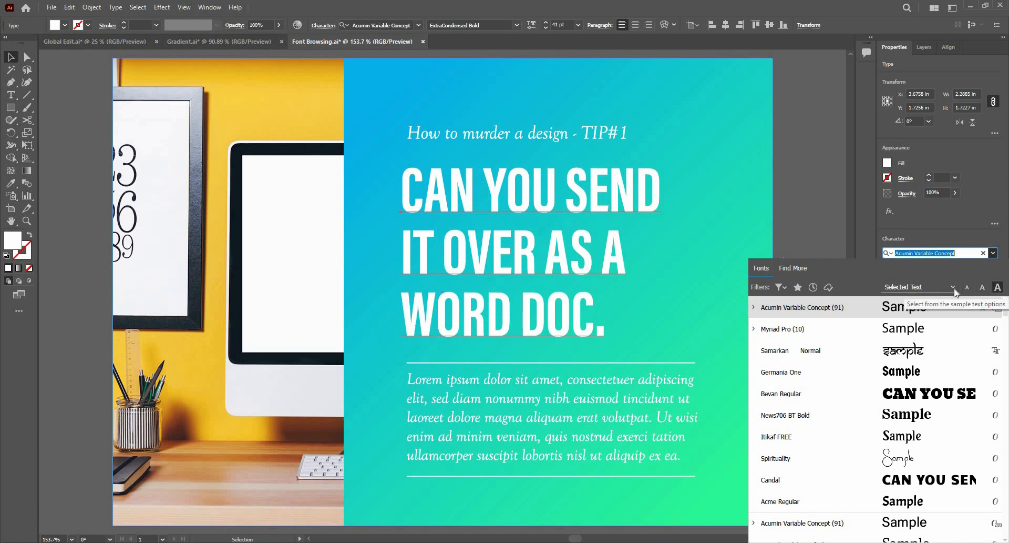
left_click(954, 287)
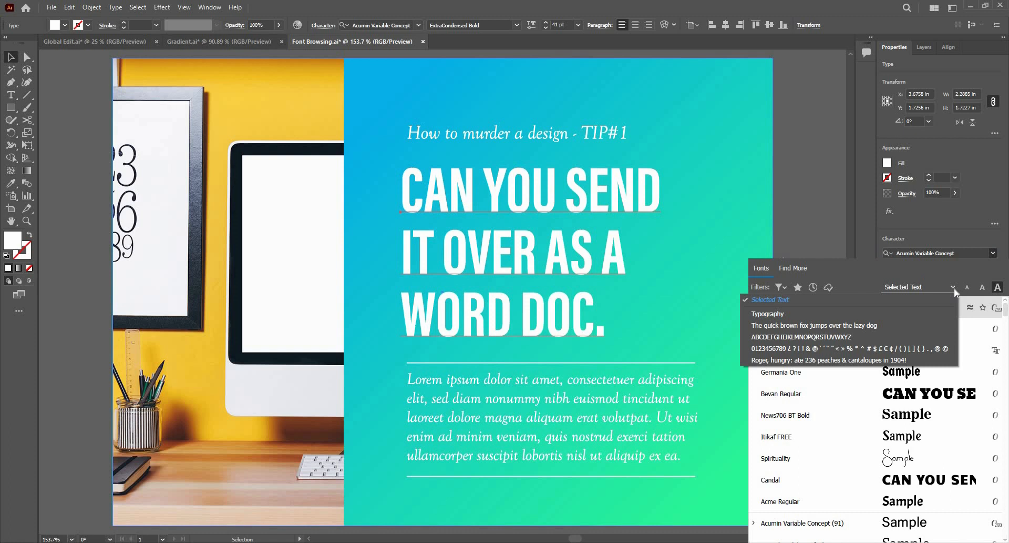
left_click(863, 313)
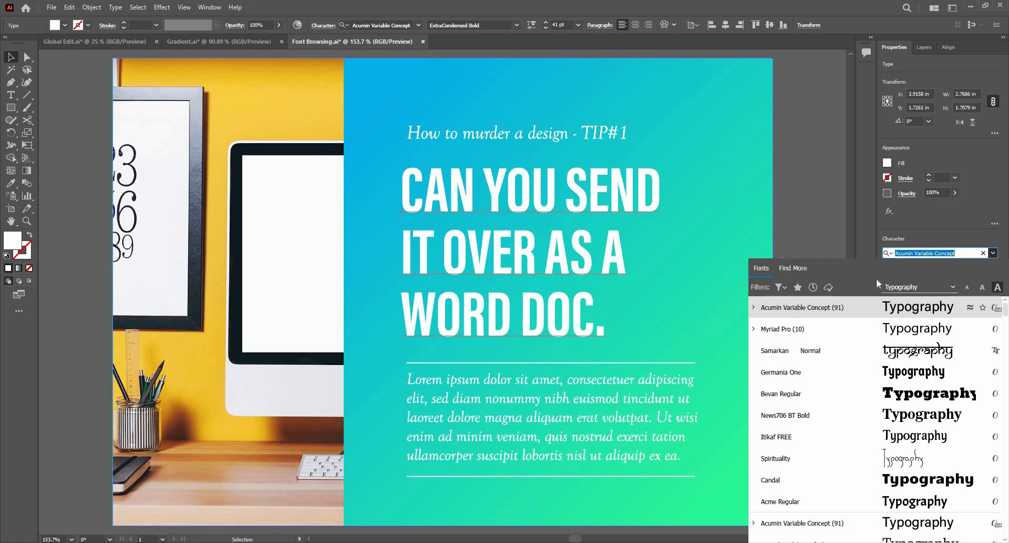
Preview the fonts with the pangram, uppercase alphabet, numerals and symbols, and "Roger, hungry" sample texts in turn
left_click(894, 288)
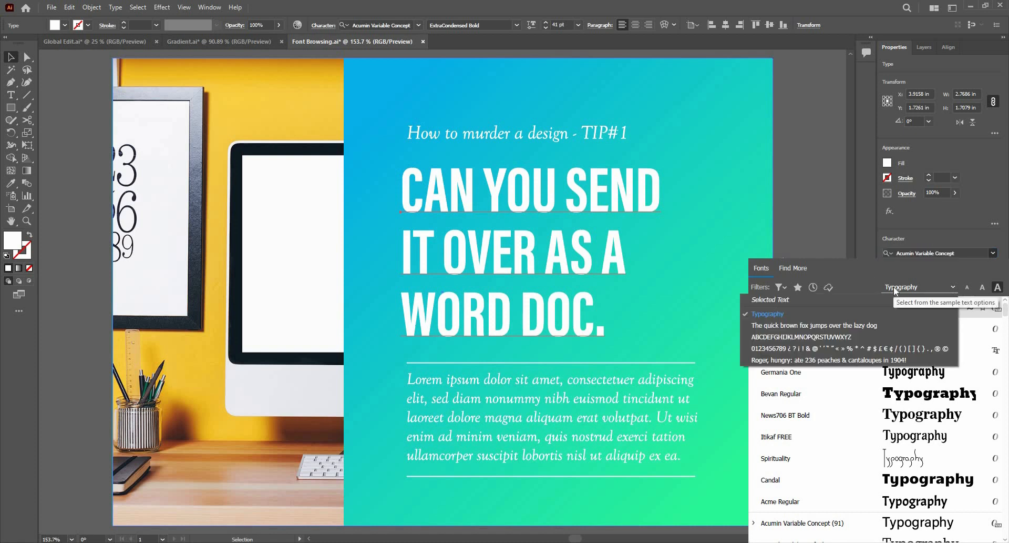
left_click(881, 324)
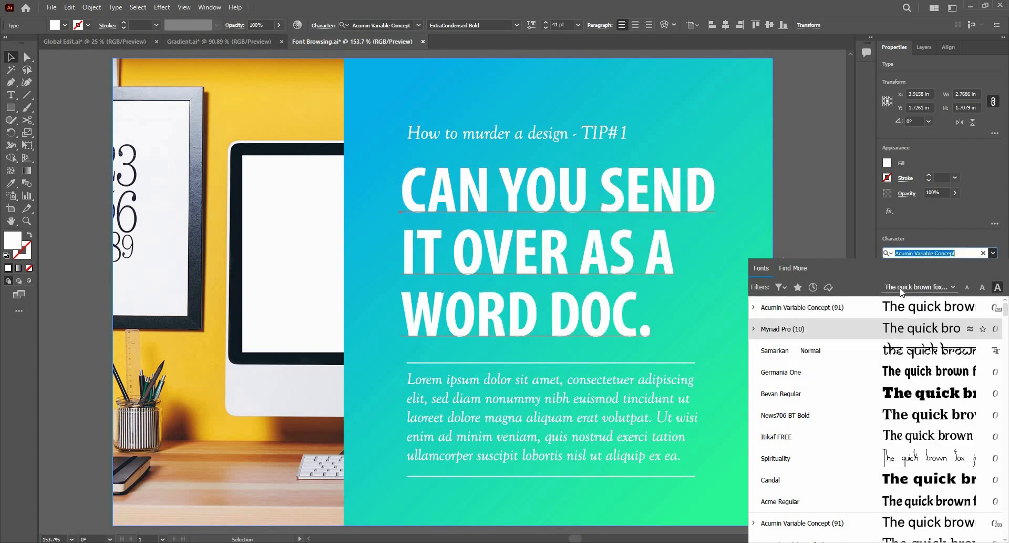
left_click(900, 288)
left_click(875, 337)
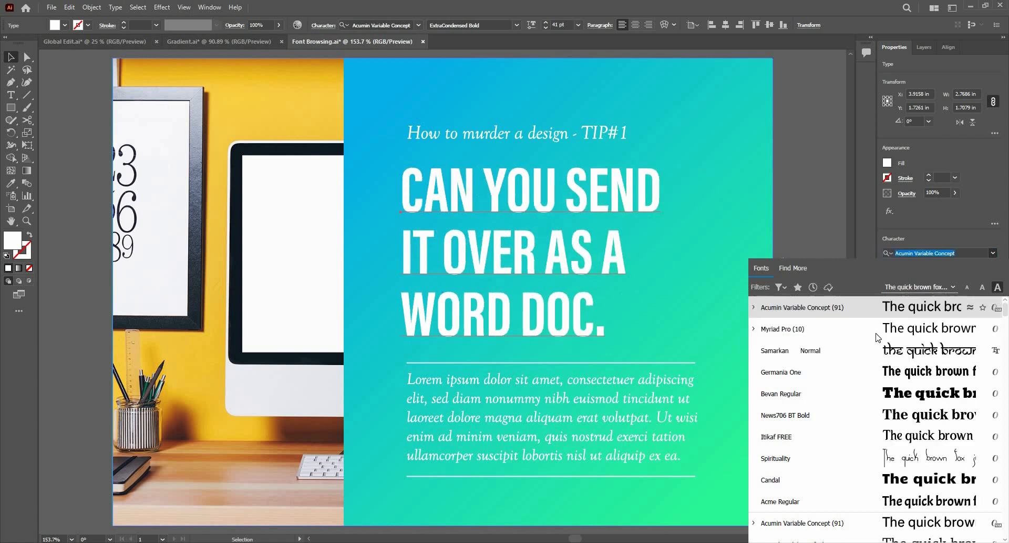
left_click(893, 288)
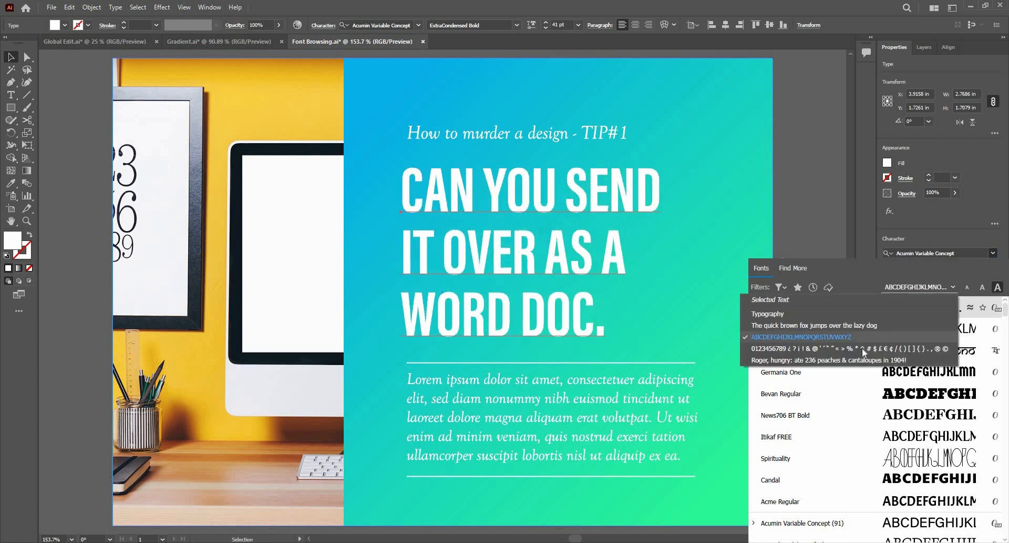
left_click(863, 348)
left_click(892, 287)
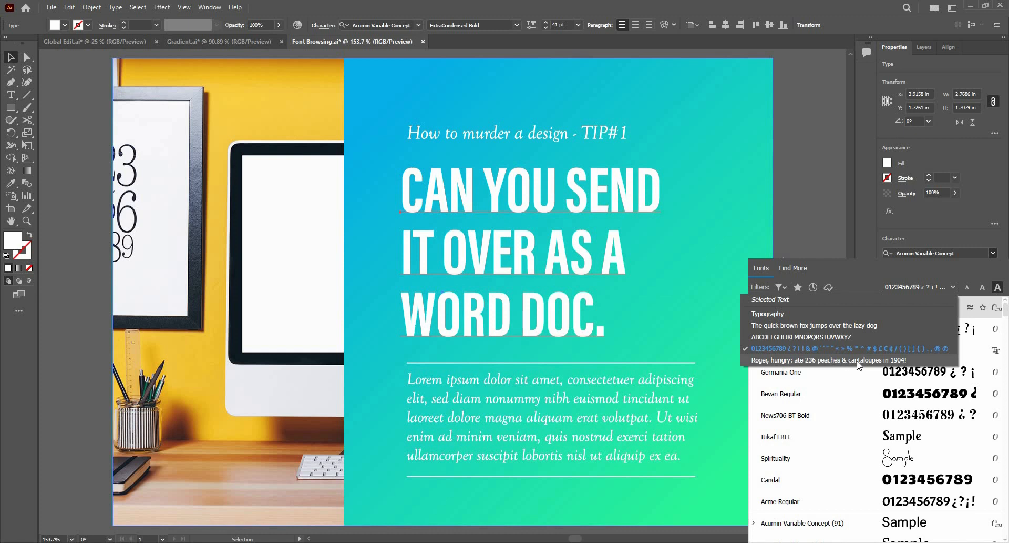
left_click(902, 362)
Switch the font preview's sample text back to "Typography"
left_click(901, 285)
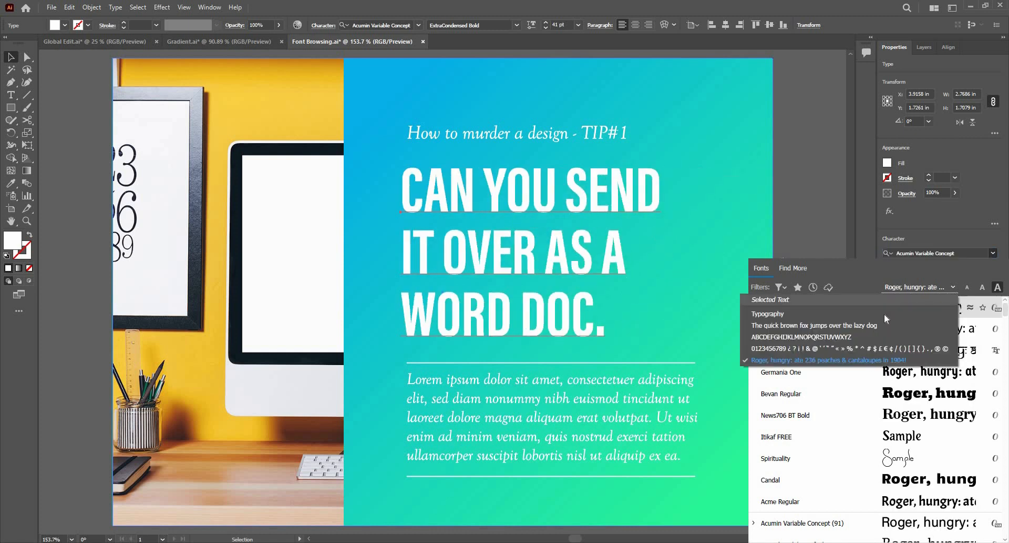
left_click(884, 314)
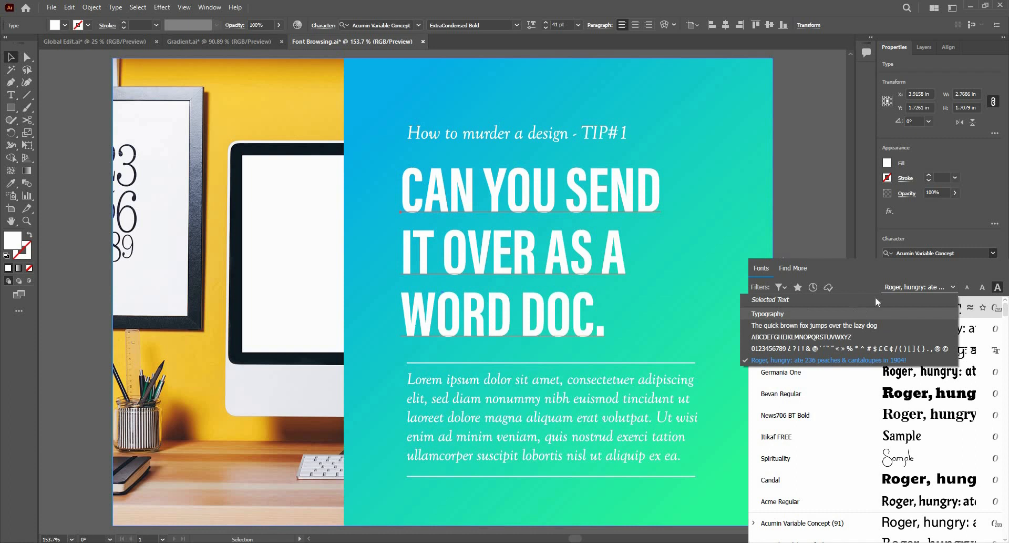
left_click(908, 285)
left_click(908, 286)
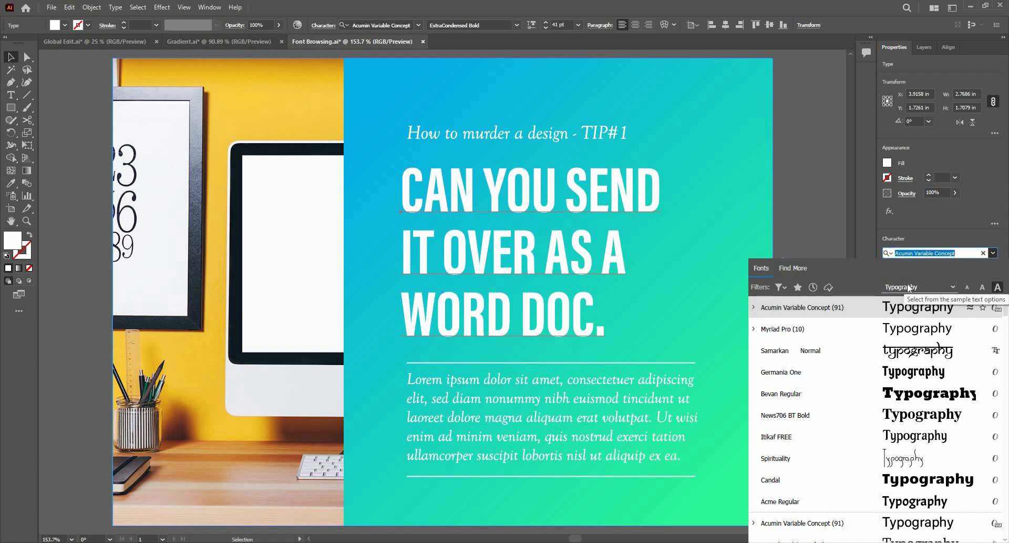
left_click(908, 285)
left_click(908, 286)
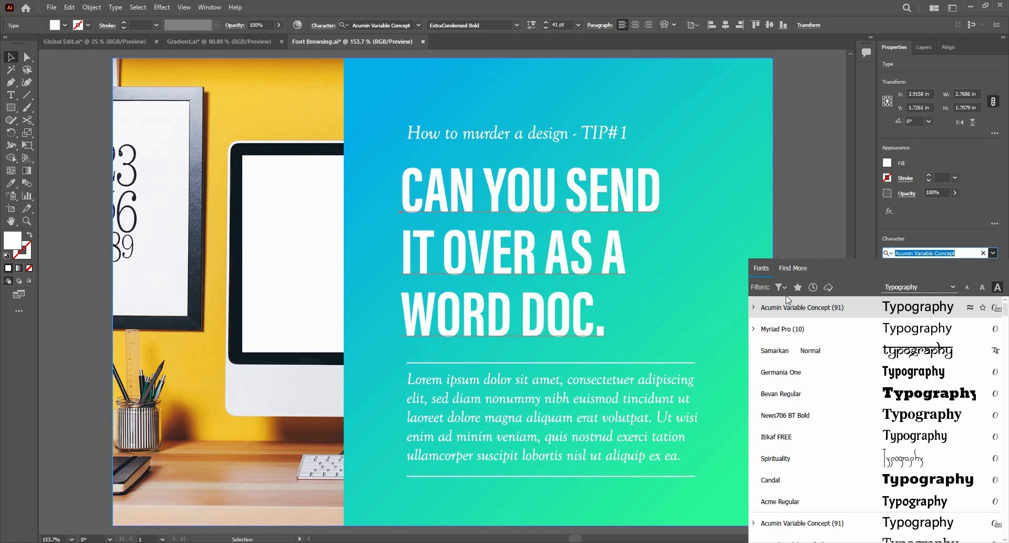
Filter the font list to recently added fonts, preview them on the headline, and remove the filter
left_click(814, 287)
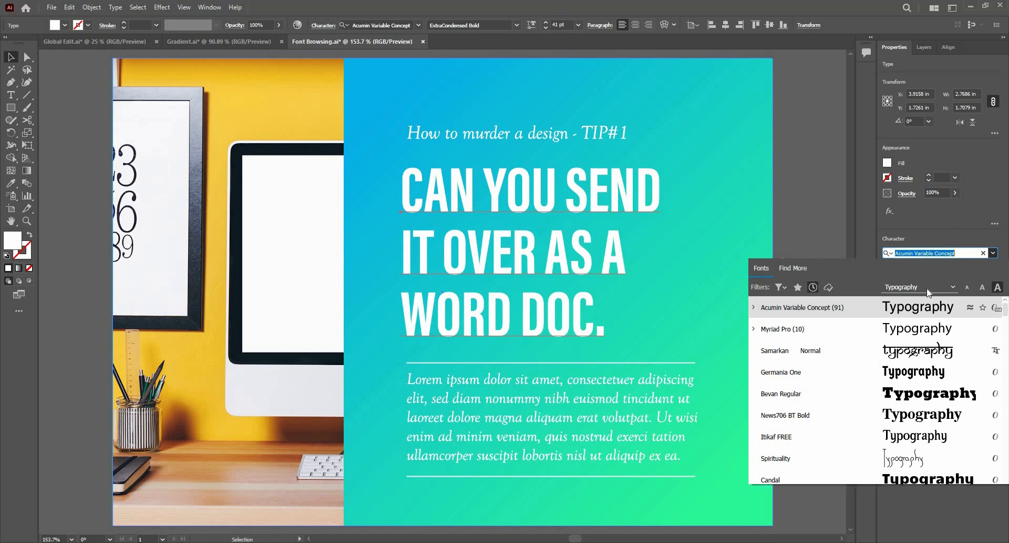
left_click(928, 291)
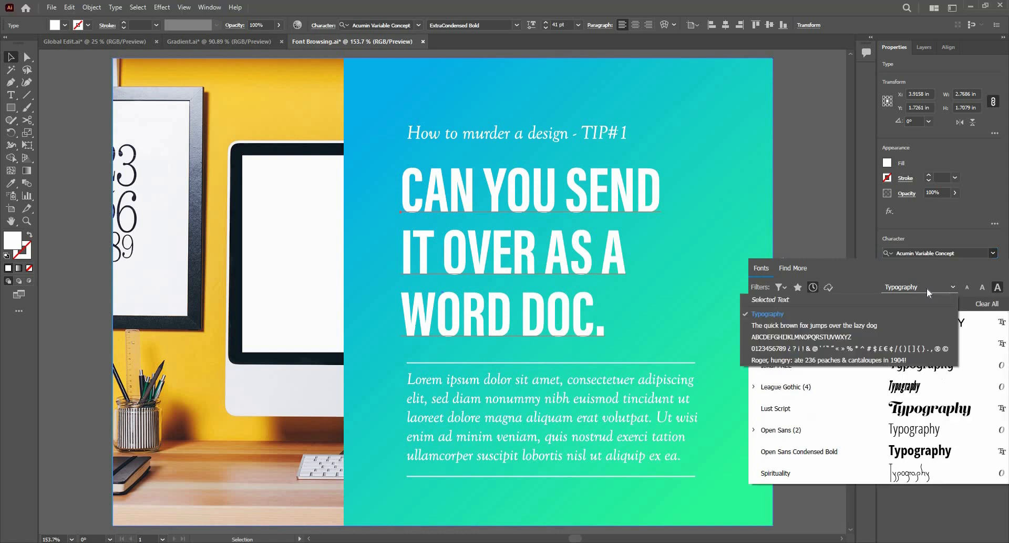
left_click(813, 287)
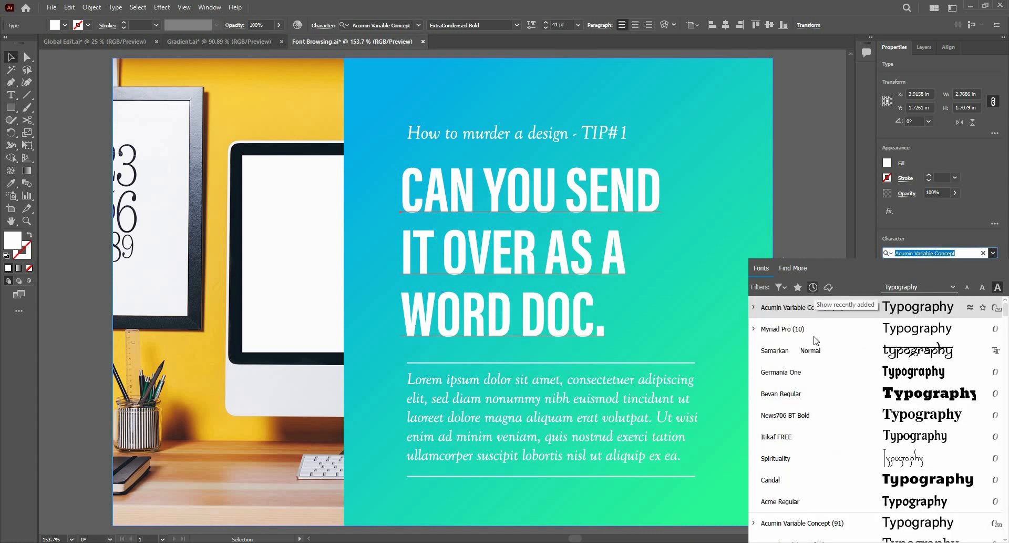
left_click(813, 287)
left_click(813, 287)
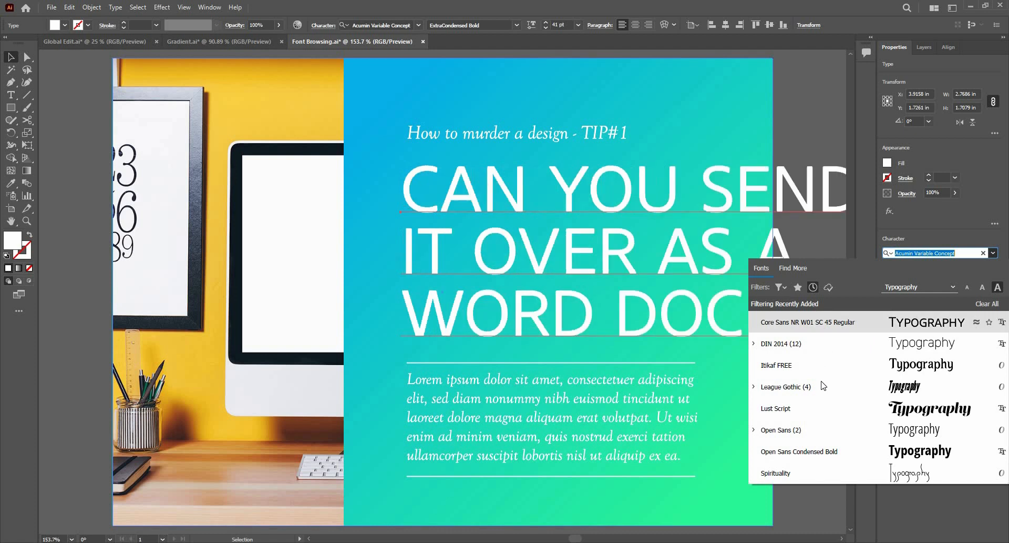
left_click(813, 286)
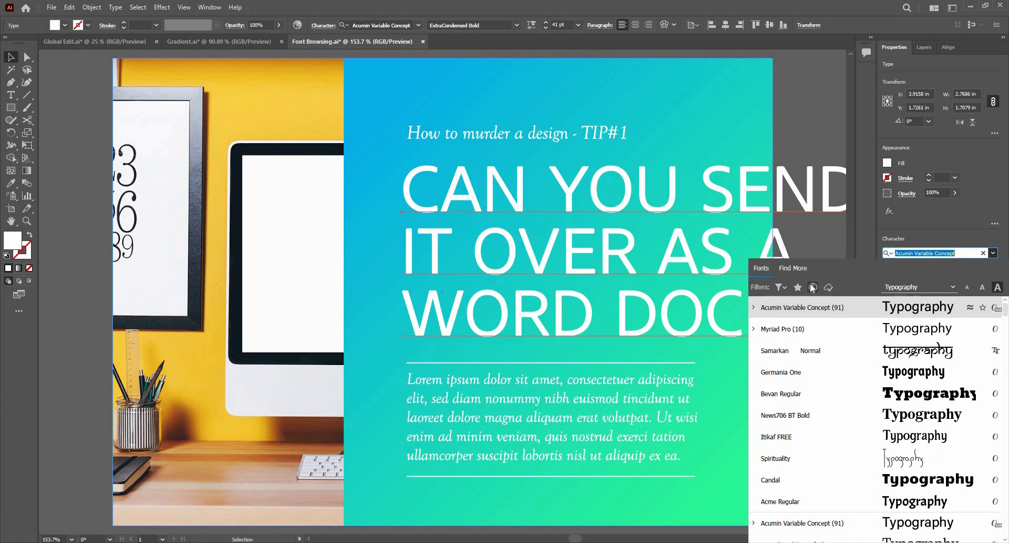
Mark Acumin Variable Concept, Samarkan and Germania One as favorites, check them with the favorites filter, and remove the filter
left_click(983, 308)
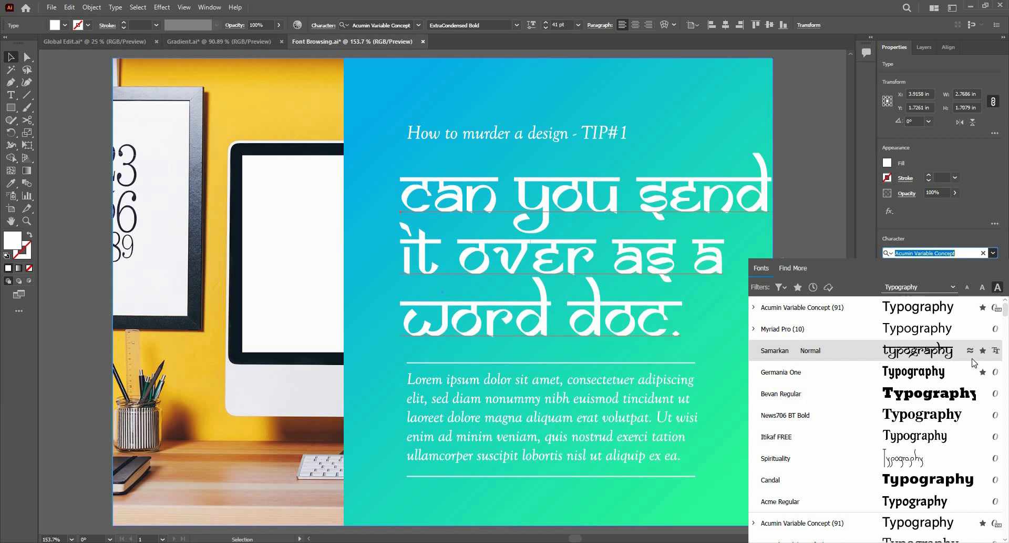
left_click(802, 289)
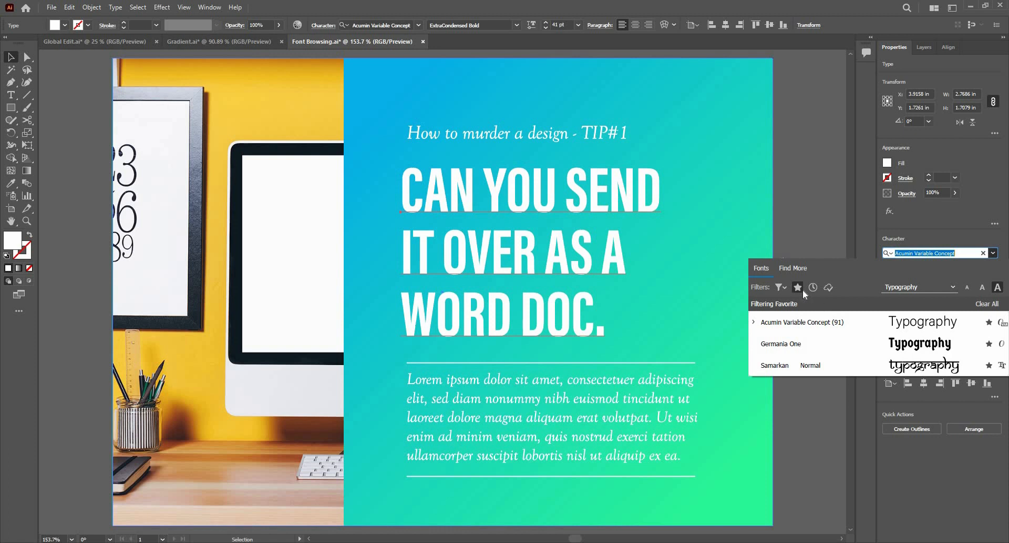
left_click(798, 287)
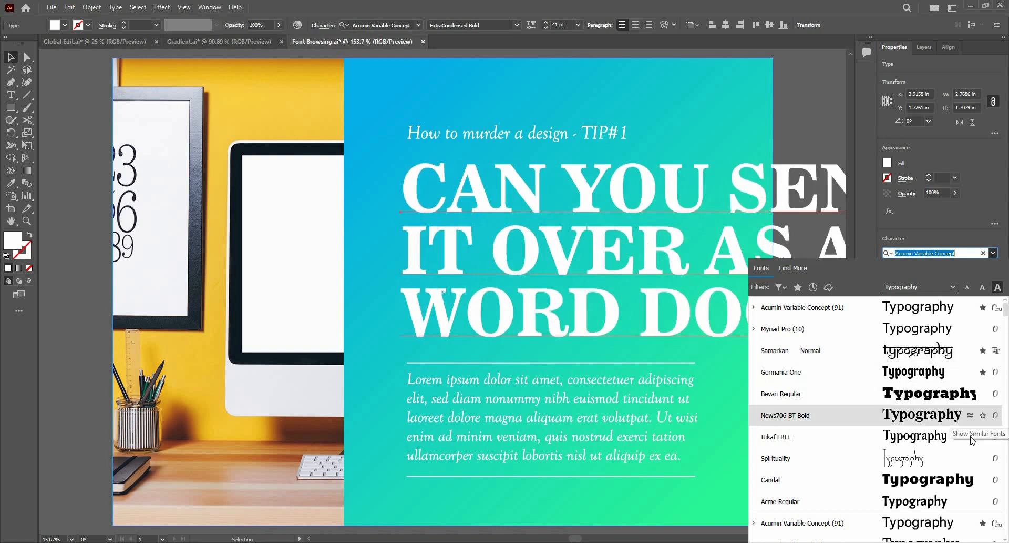
Find fonts similar to Lust Script among the recently added ones, preview them on the headline, and return to the unfiltered font list
scroll(970, 436, "down", 1)
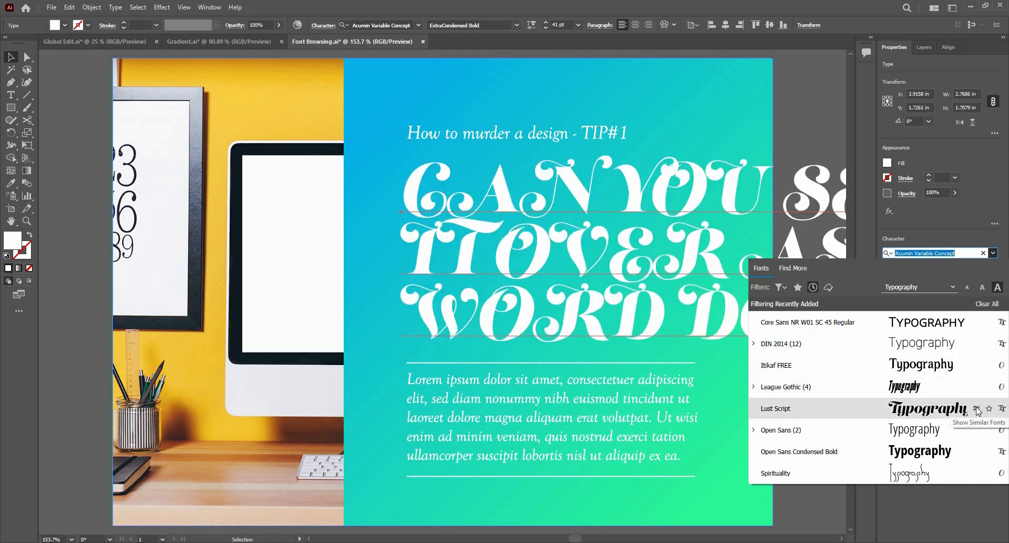
left_click(978, 409)
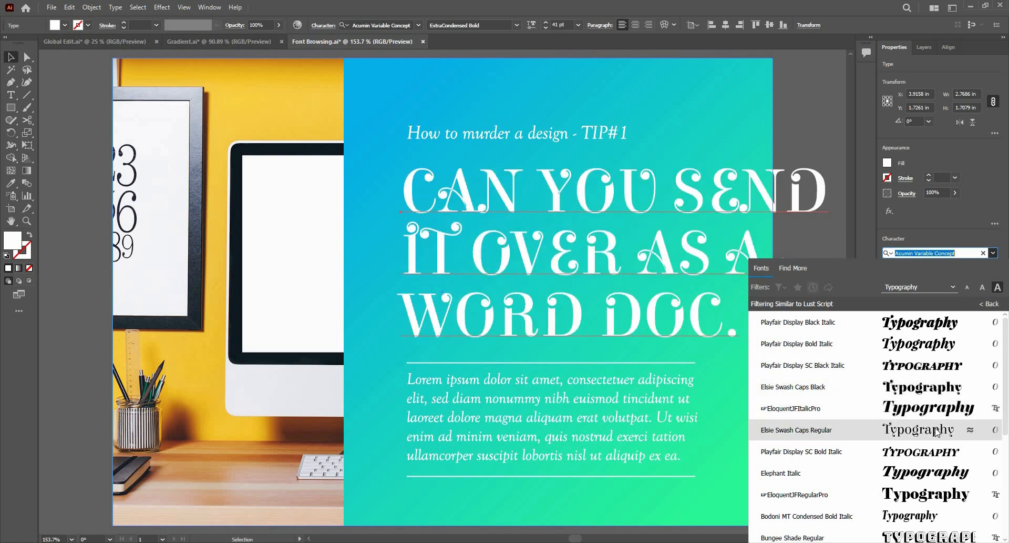
scroll(938, 434, "down", 1)
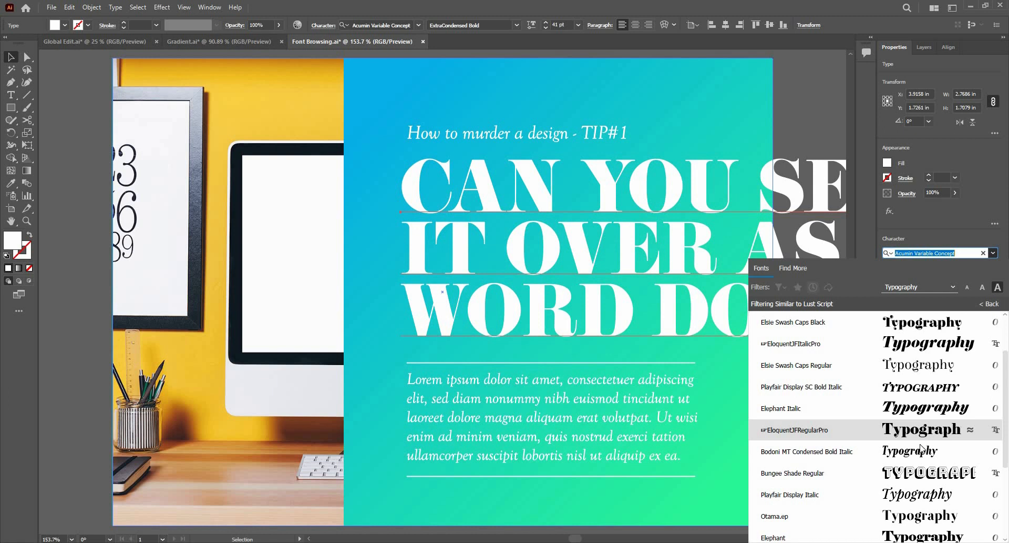
key("Up")
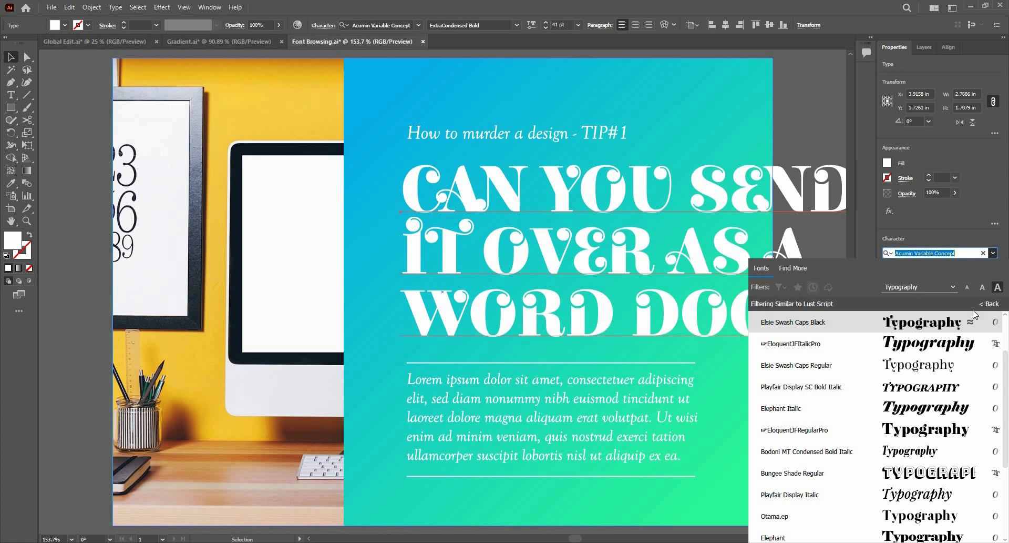
left_click(988, 304)
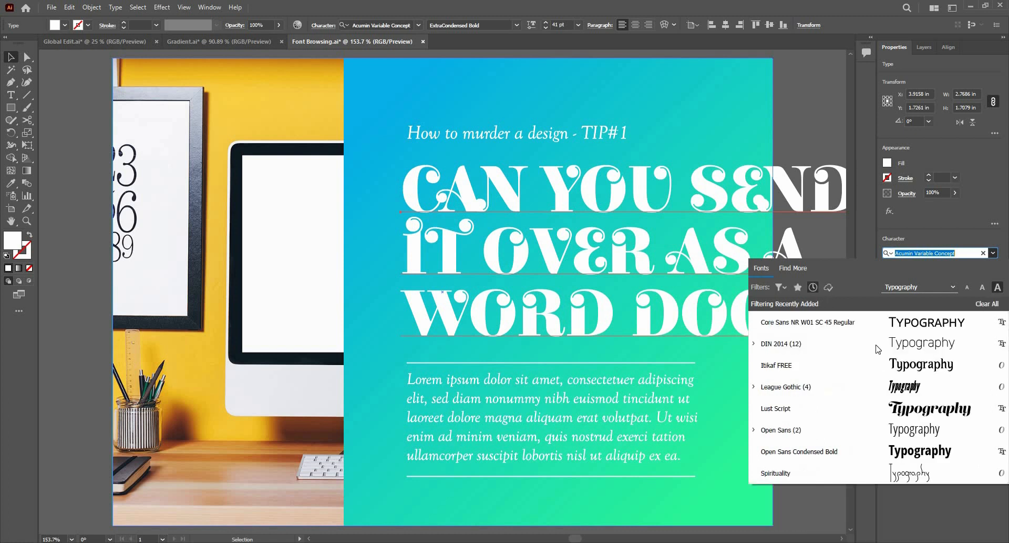
left_click(813, 287)
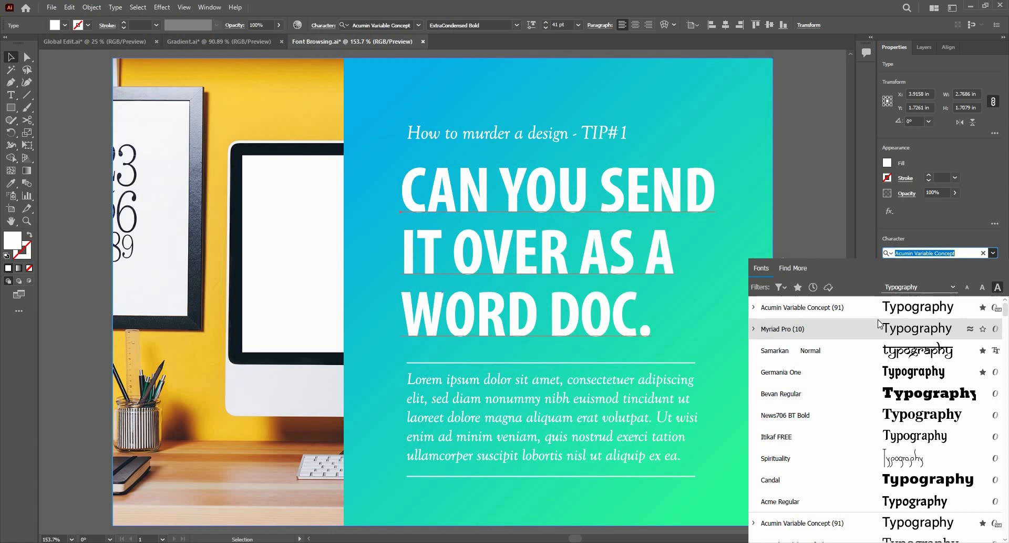
Filter the font list to active Adobe Fonts, close the list without choosing a font, and deselect the headline
left_click(829, 287)
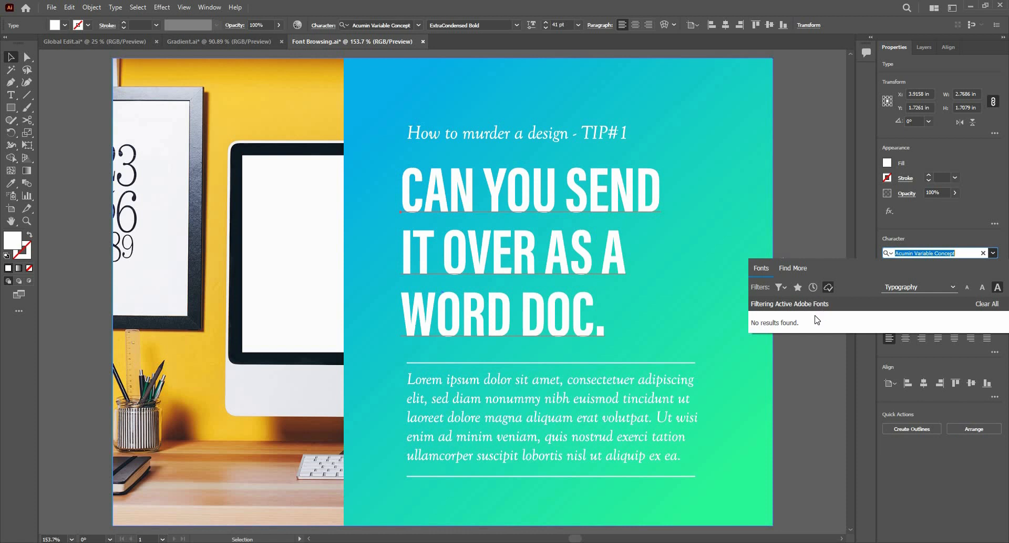
left_click(893, 235)
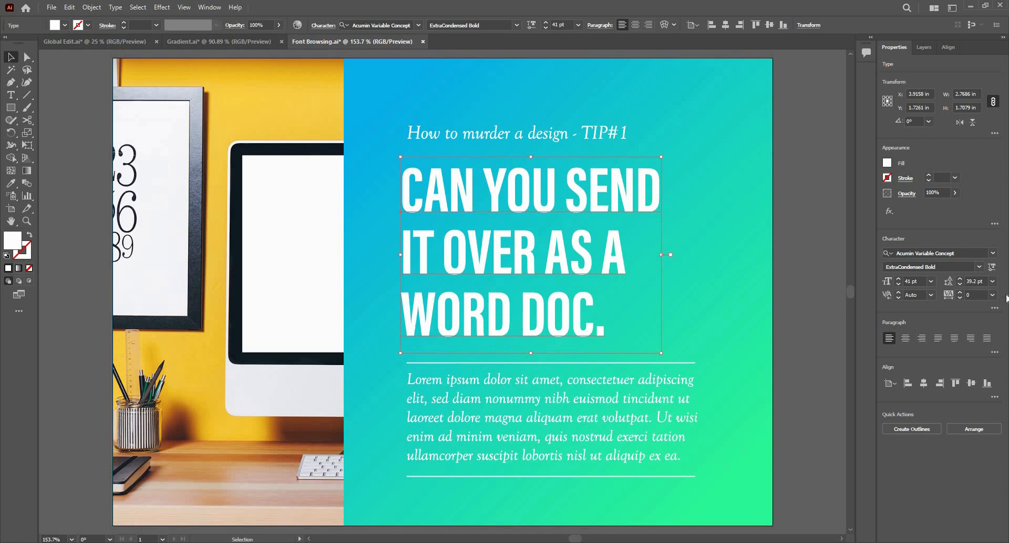
left_click(815, 157)
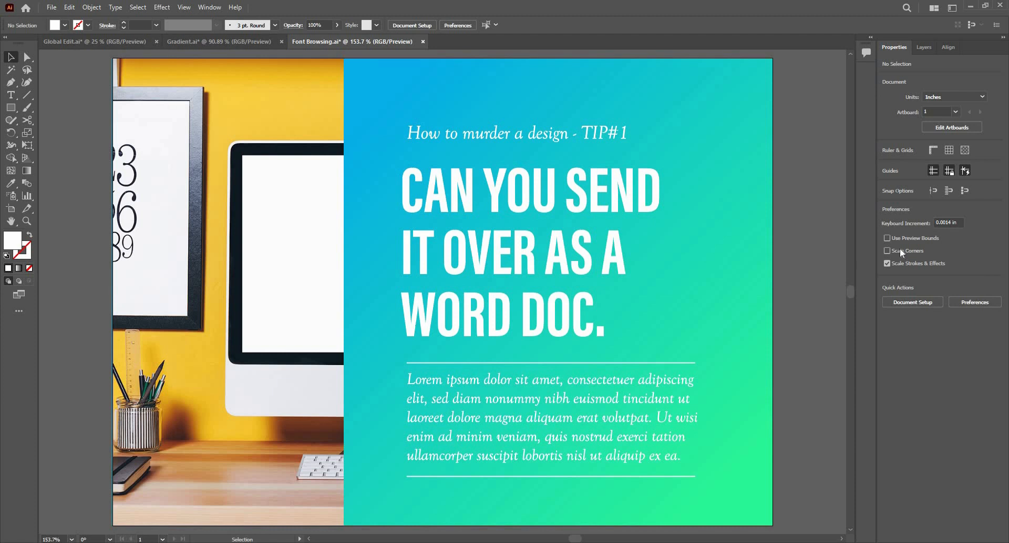
Try the UI scaling at Large and back at Small in the User Interface preferences, and discard the changes
left_click(69, 7)
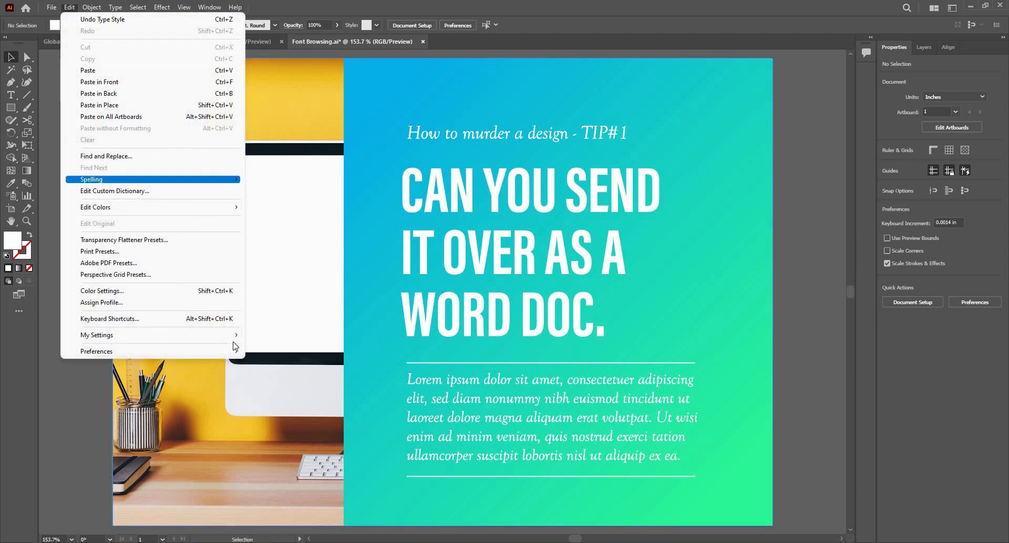
mouse_move(236, 351)
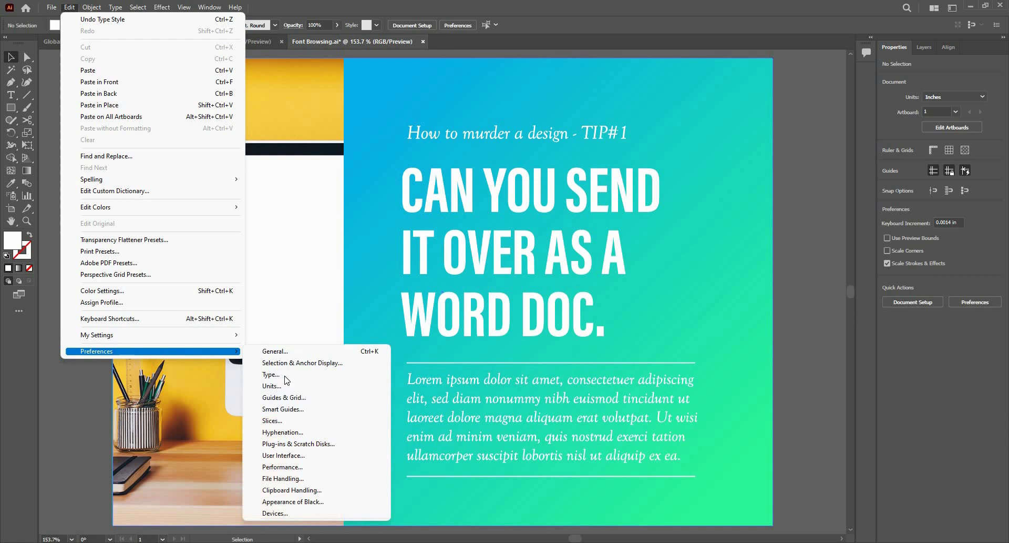
left_click(314, 454)
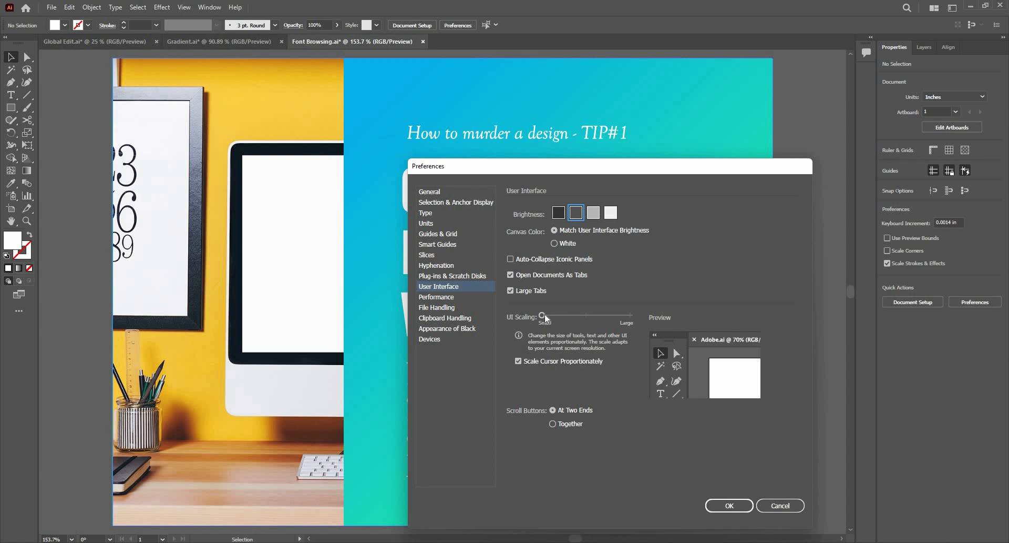
left_click_drag(542, 315, 645, 314)
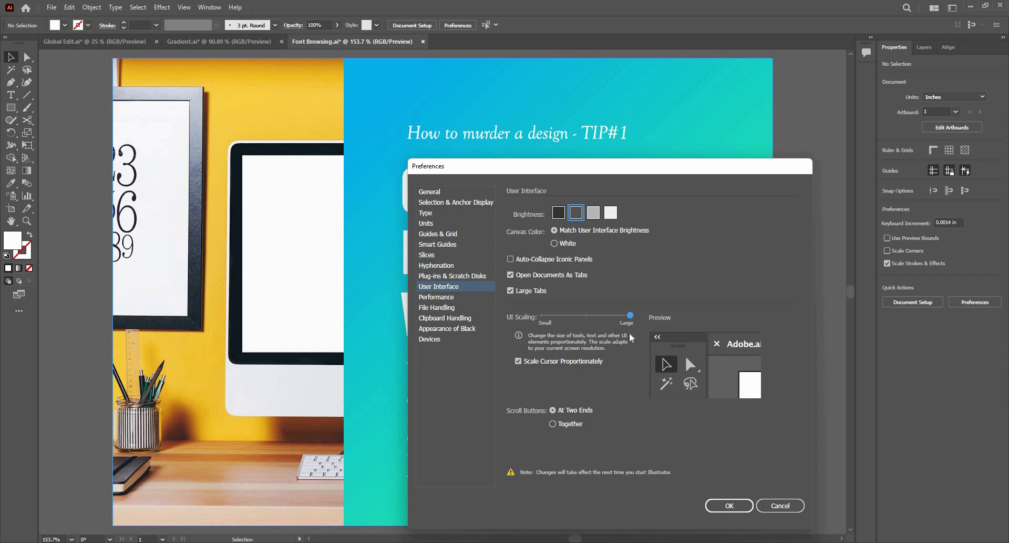
left_click_drag(631, 317, 511, 320)
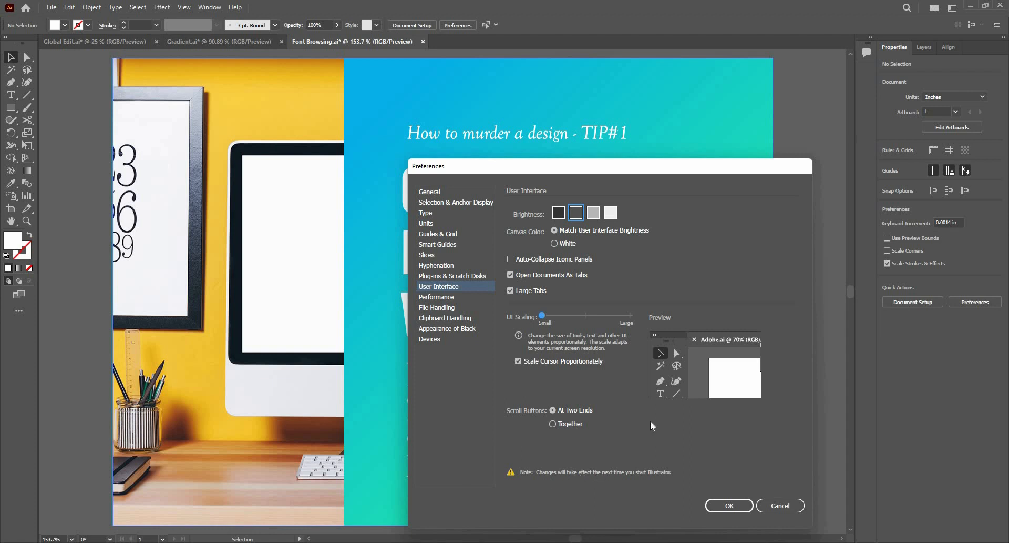
left_click(785, 506)
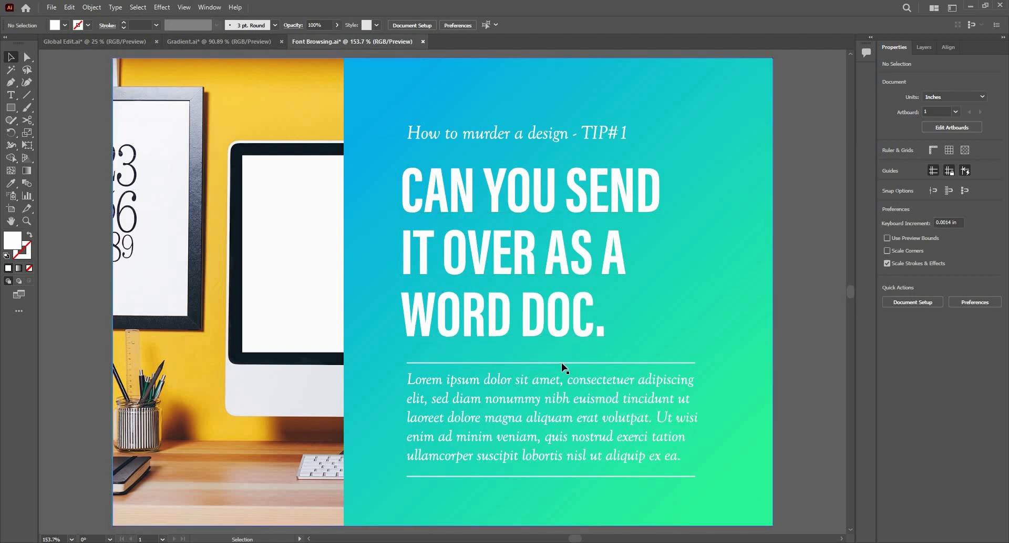
Draw a white circle about 0.69 in across beside the headline's first line with the Ellipse tool, and activate Direct Selection
left_click(11, 107)
left_click_drag(10, 108, 50, 132)
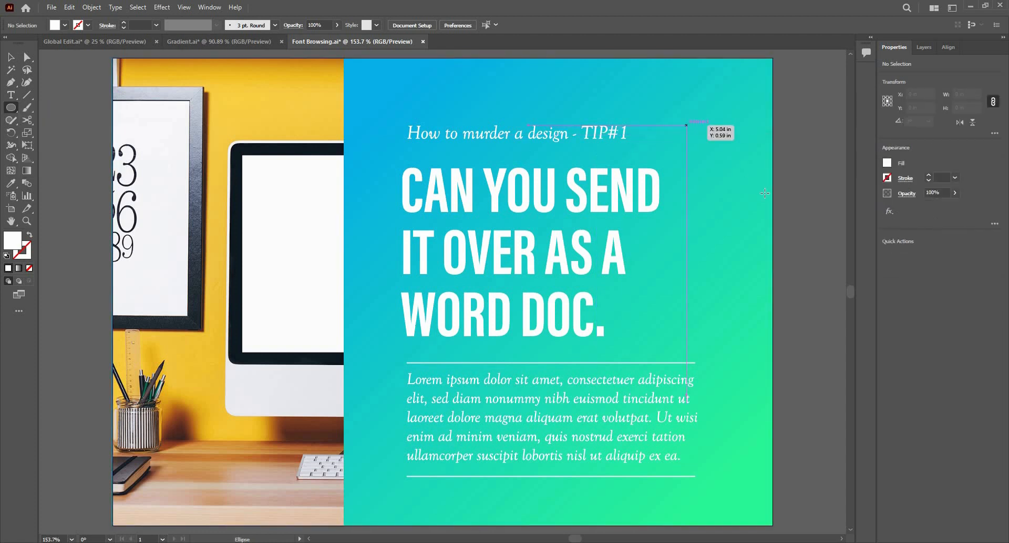
mouse_move(687, 125)
left_mouse_down()
mouse_move(765, 191)
mouse_move(765, 204)
left_mouse_up()
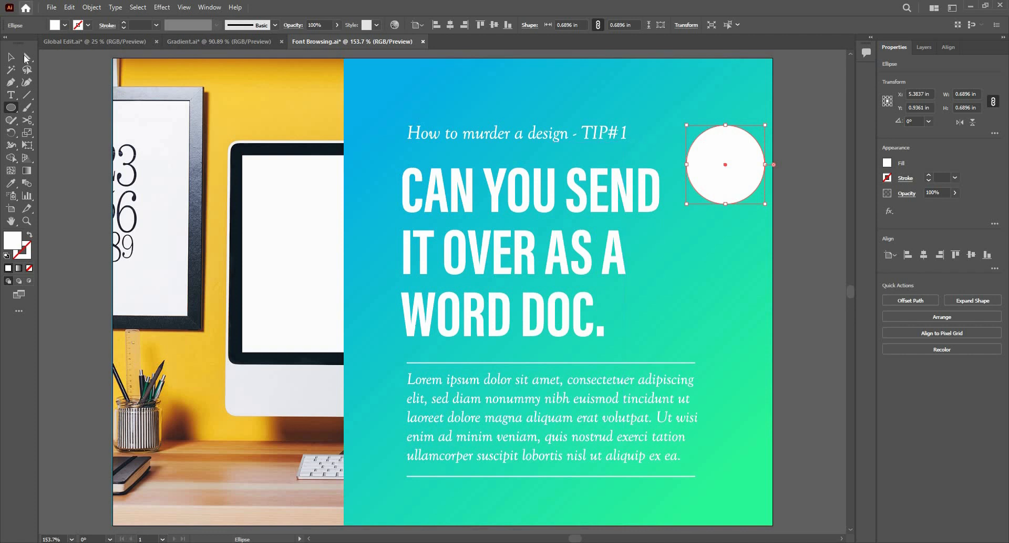
key("a")
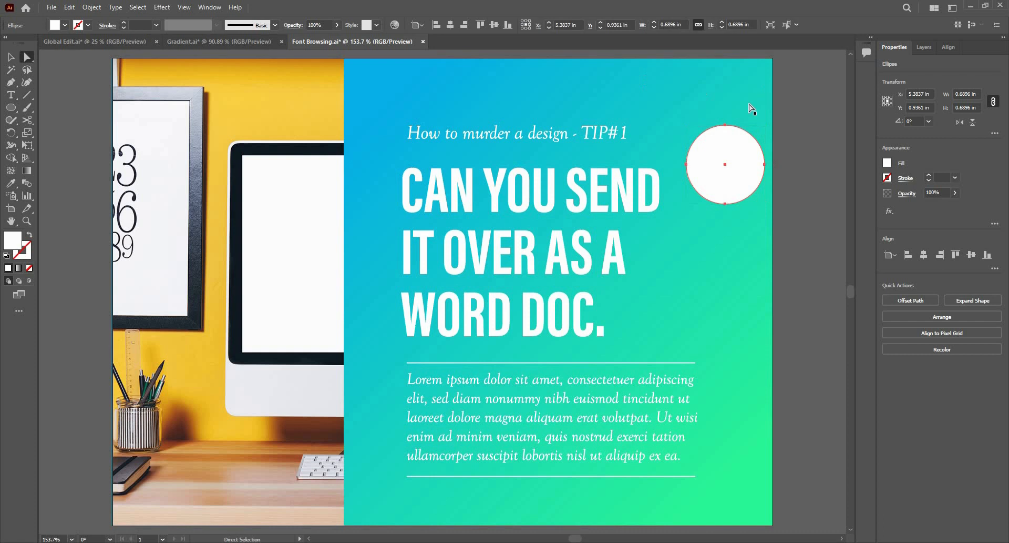
Select the top anchor point of the white circle and examine its anchor and direction handles up close
left_click(726, 126)
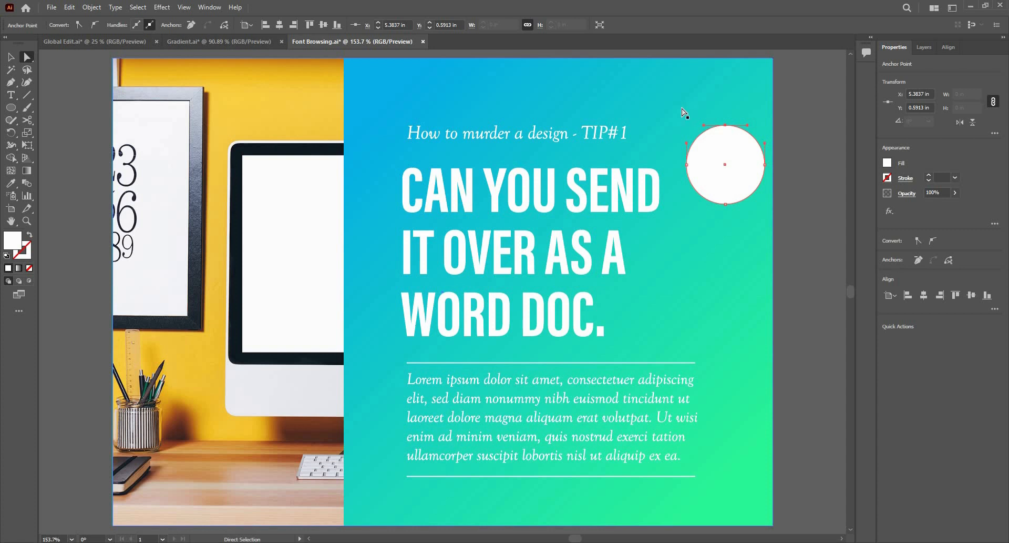
scroll(732, 142, "up", 3)
left_click_drag(732, 143, 740, 158)
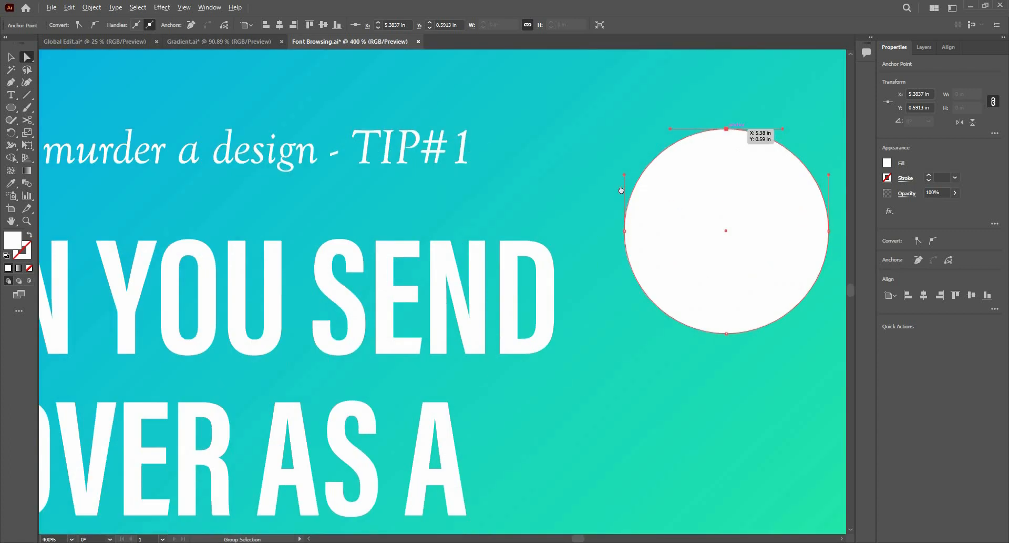
key("ctrl+equal")
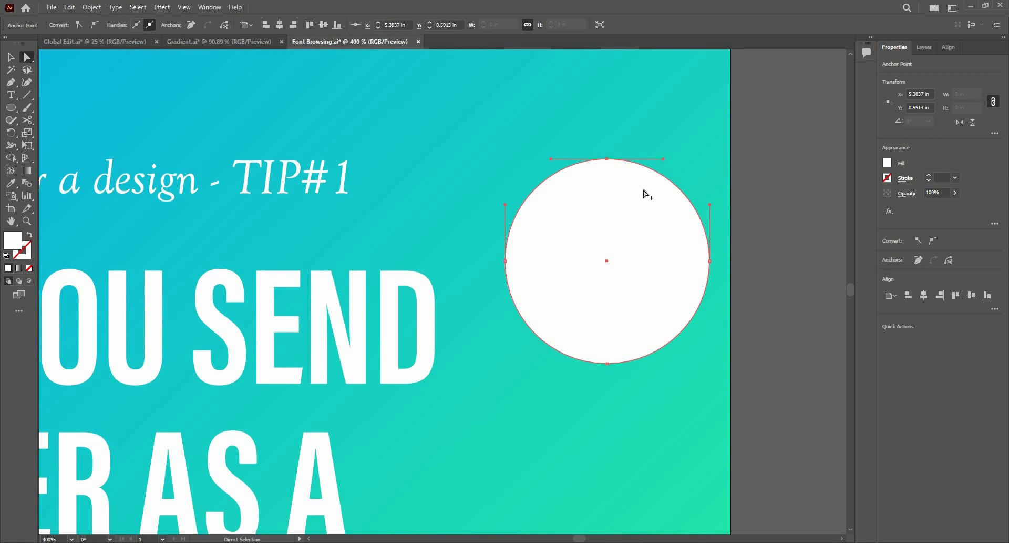
scroll(646, 195, "down", 1)
scroll(646, 196, "down", 2)
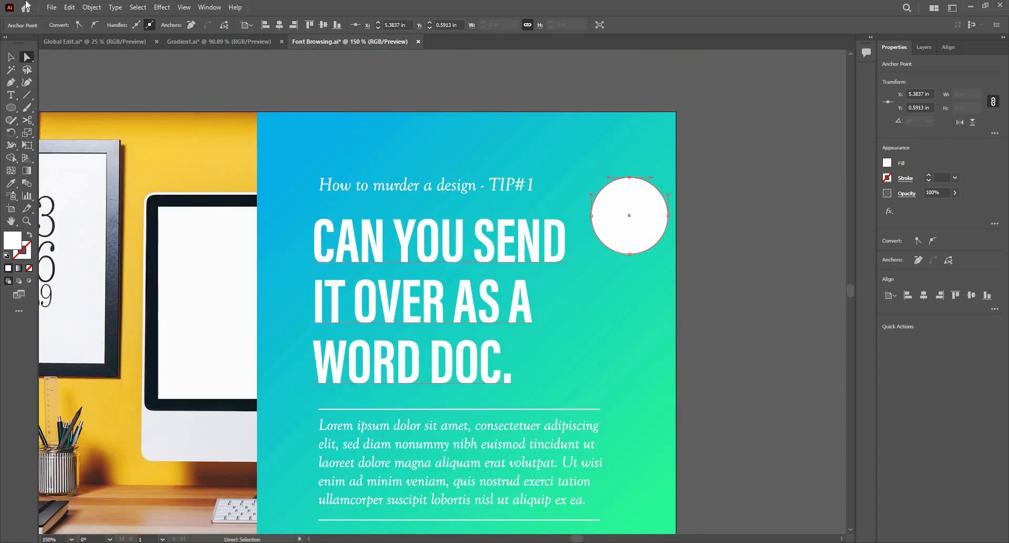
Set the anchor point, handle and bounding box display size to Max in the Selection & Anchor Display preferences
key("alt+e")
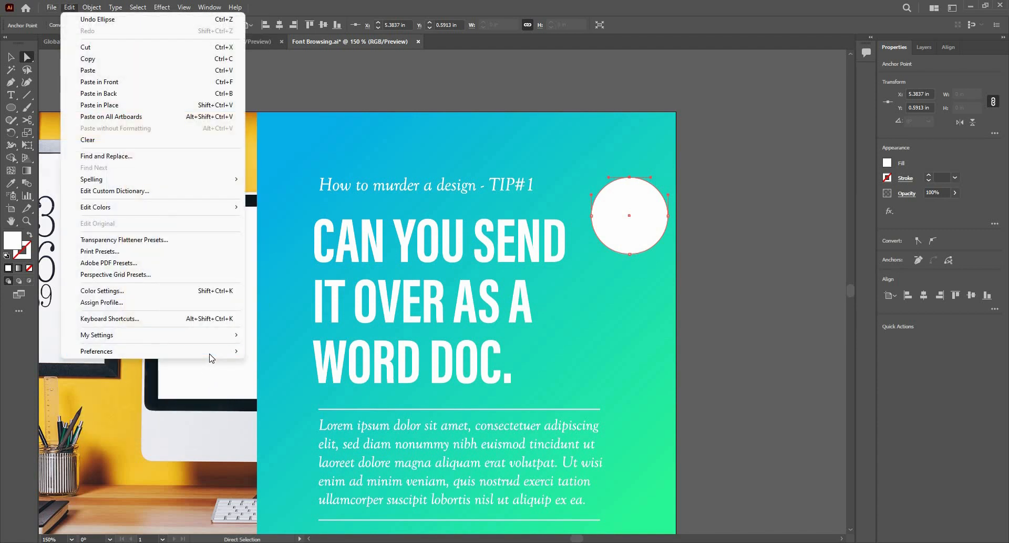
mouse_move(210, 355)
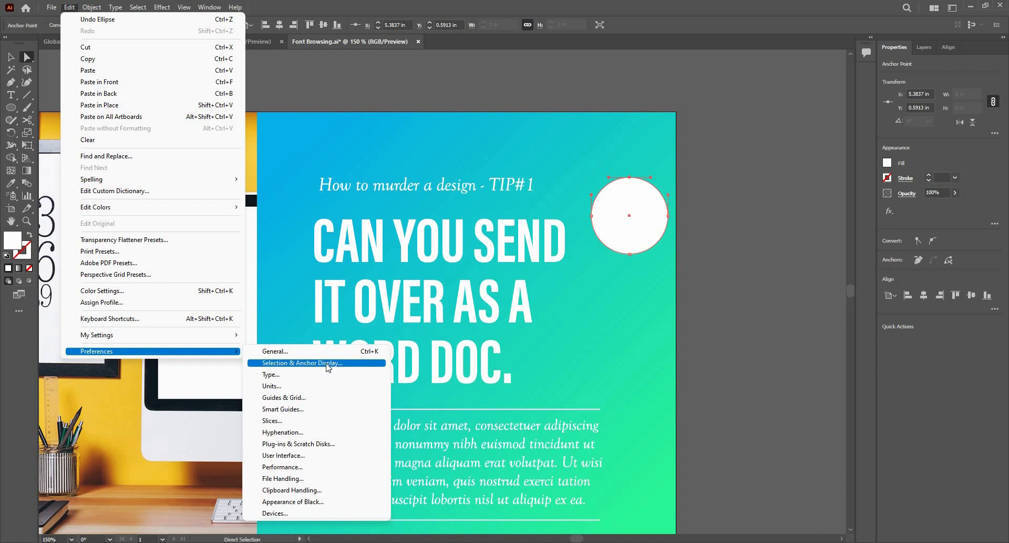
left_click(327, 363)
left_click_drag(527, 171, 275, 137)
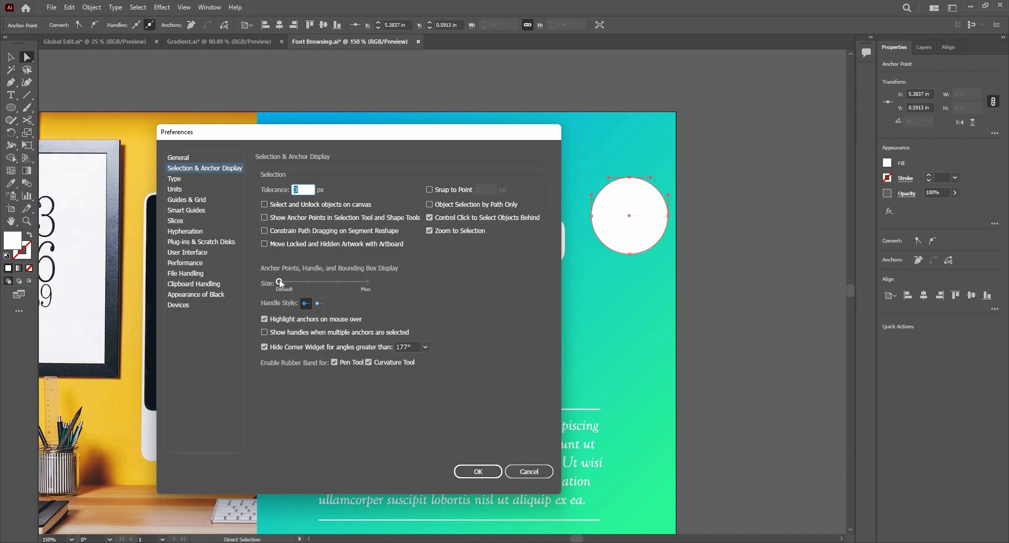
left_click_drag(280, 282, 380, 282)
left_click(478, 471)
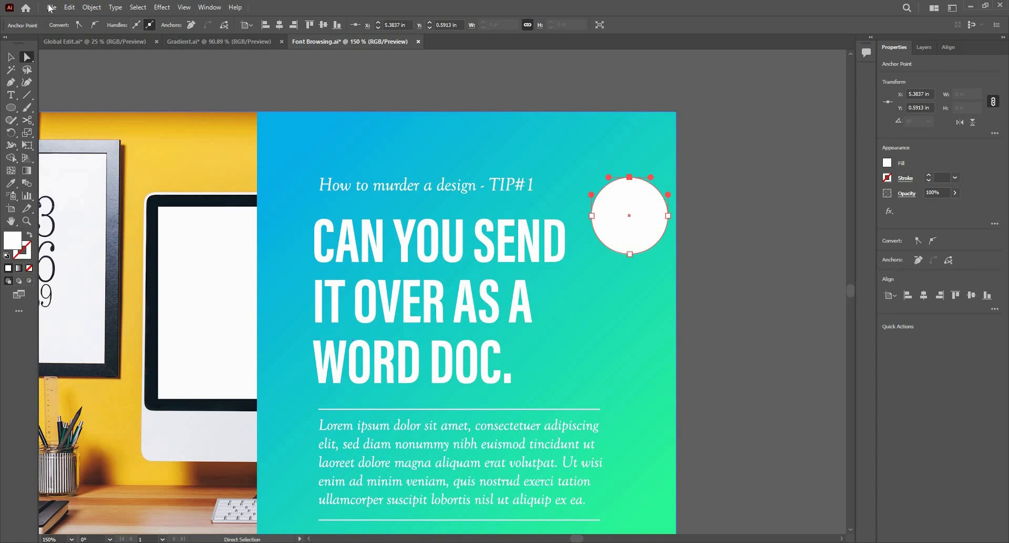
Return to the application preferences to adjust the anchor display again
key("alt+e")
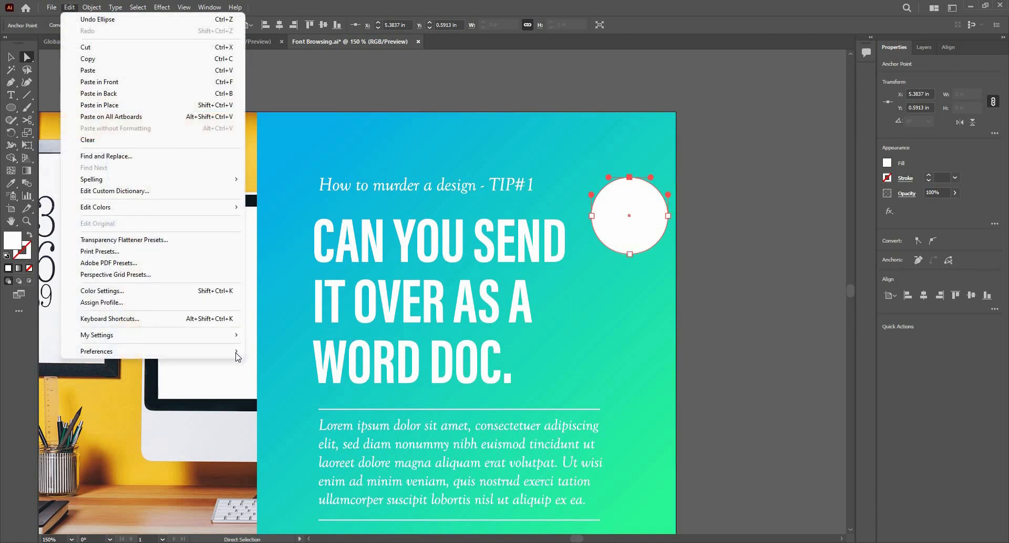
In the Selection & Anchor Display preferences, set the anchor point, handle and bounding box size back to Default
mouse_move(231, 351)
left_click(296, 362)
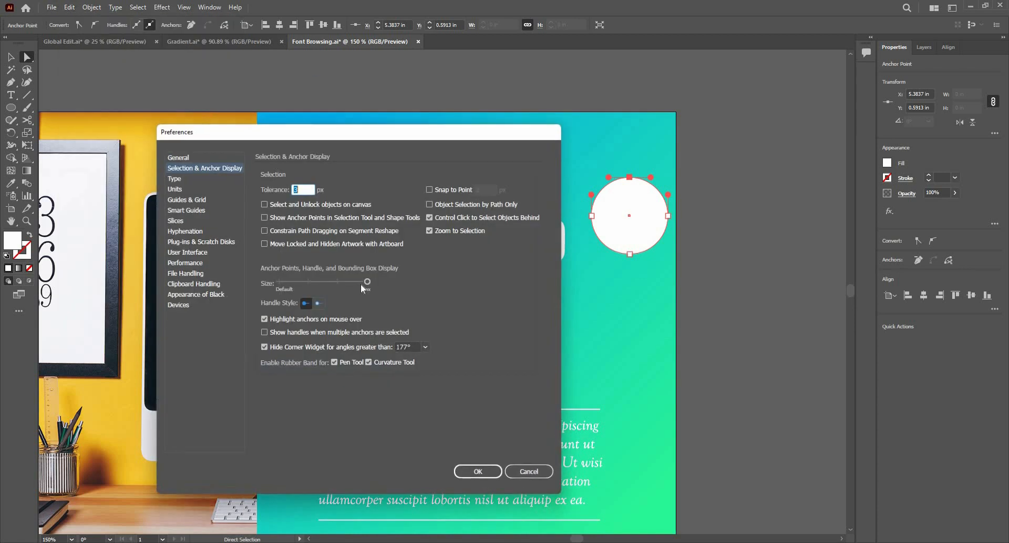
left_click(268, 284)
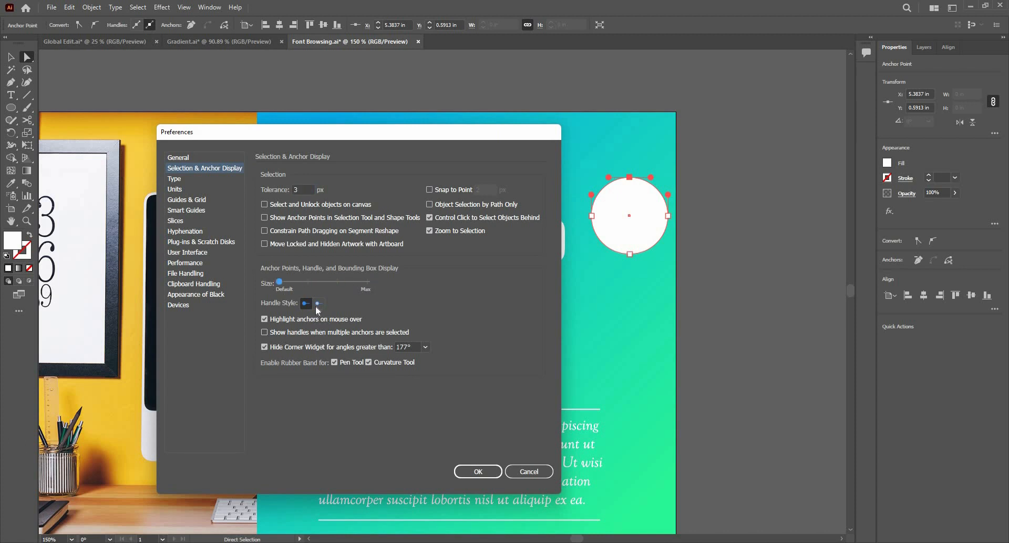
left_click(479, 472)
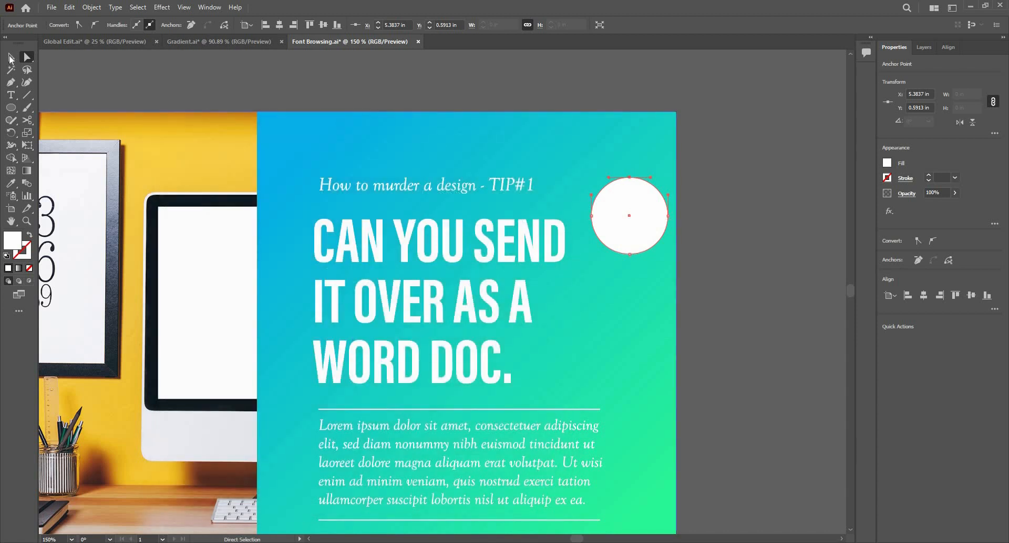
Delete the white circle beside the headline on the blue-green panel
key("v")
key("ctrl+shift+a")
left_click(647, 215)
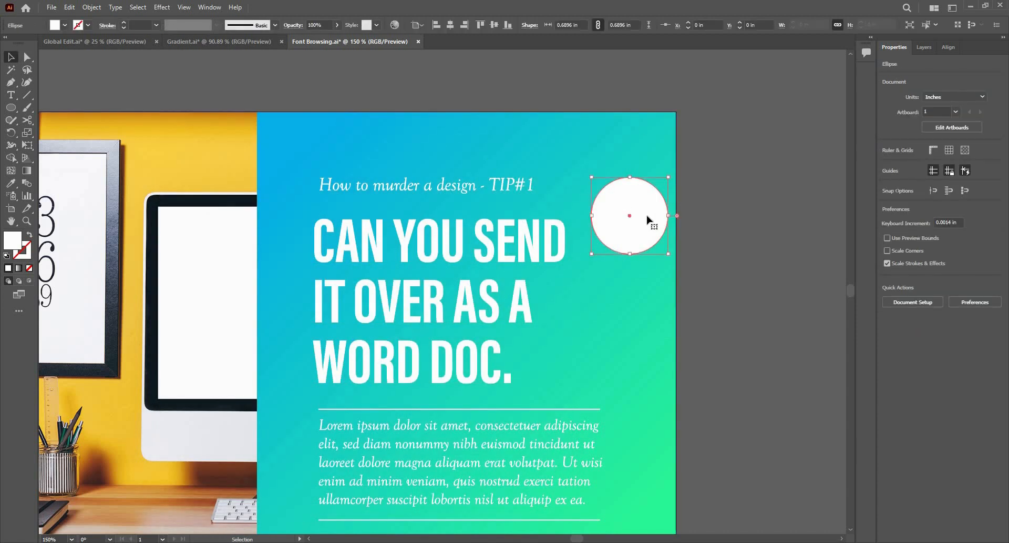
key("Delete")
key("ctrl+0")
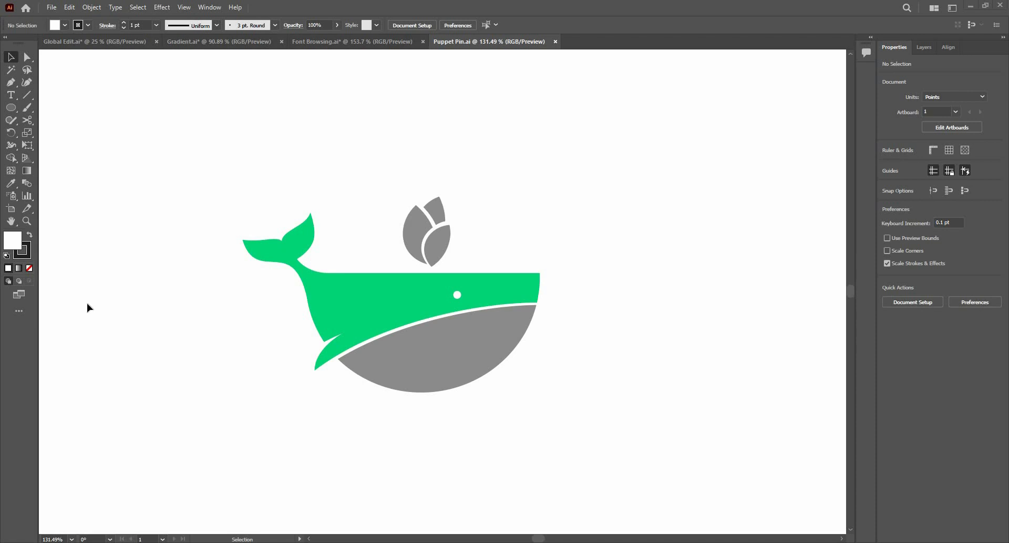
Browse the full collection of tools and switch the toolbar to the Basic set
left_click(18, 311)
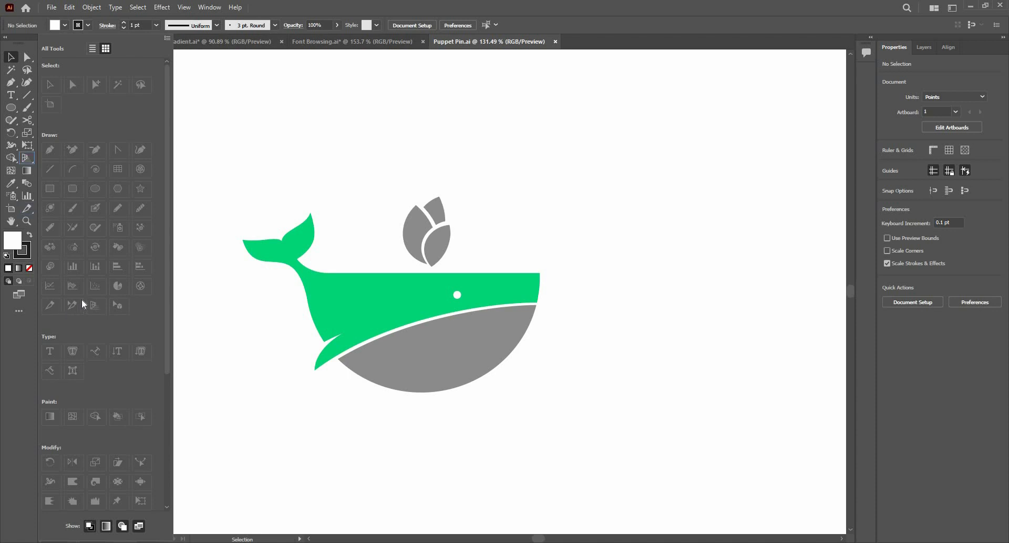
scroll(81, 299, "down", 3)
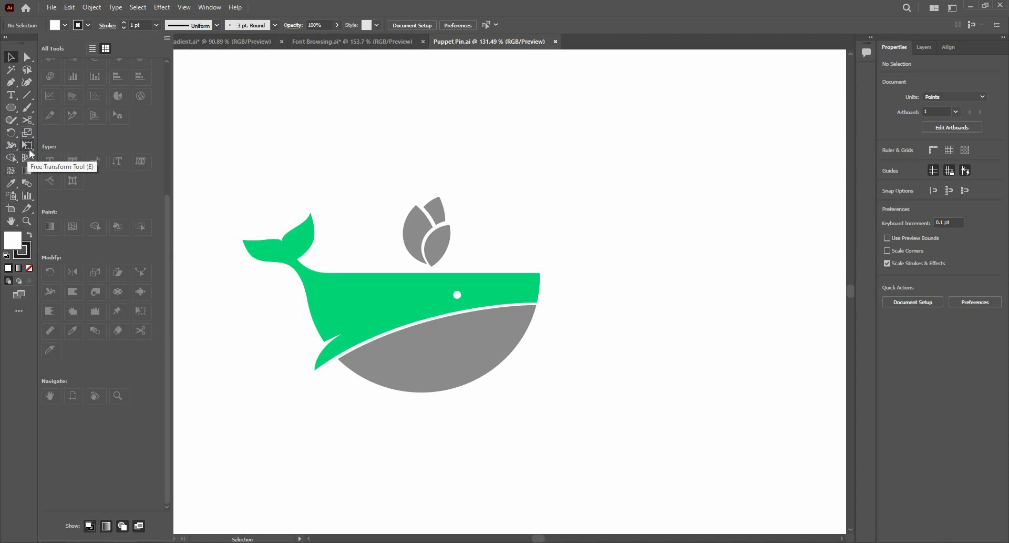
left_click(168, 38)
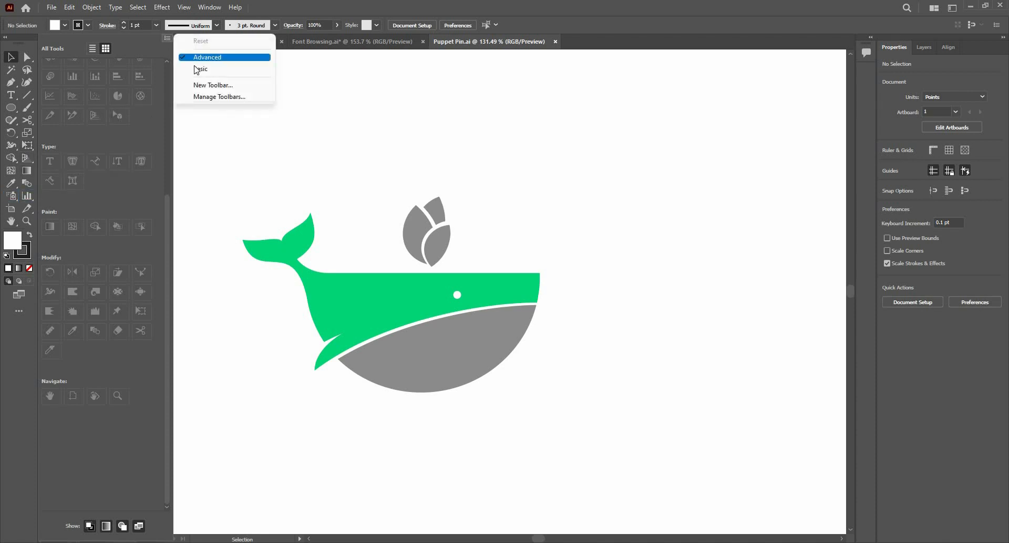
left_click(225, 68)
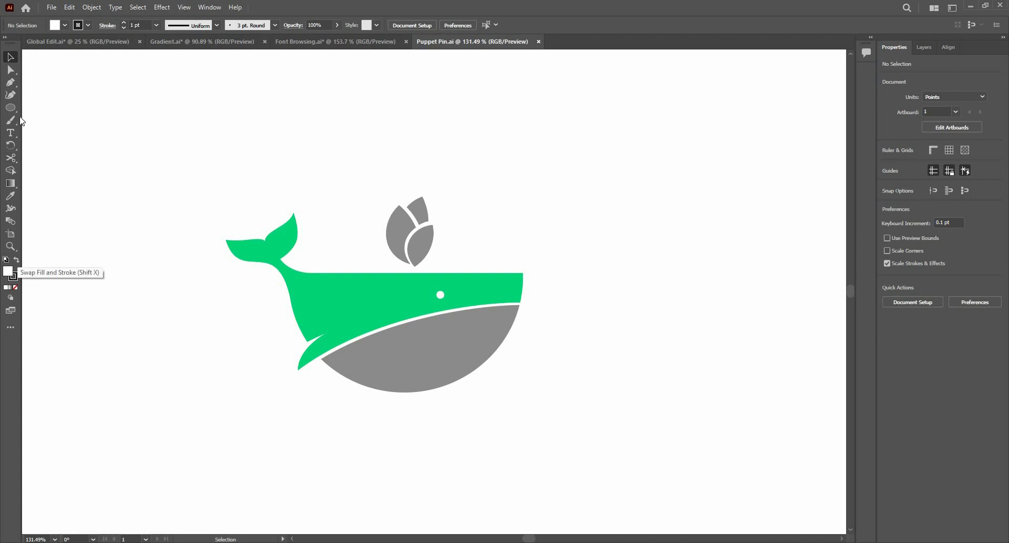
Add the Puppet Warp tool from the Modify tools to the Basic toolbar as a separate slot
left_click(10, 328)
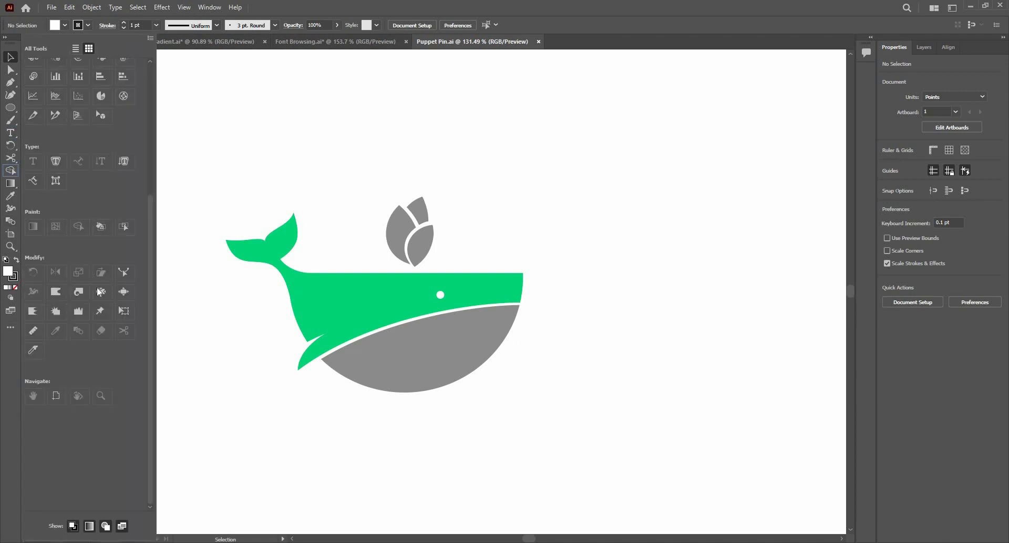
scroll(89, 294, "up", 3)
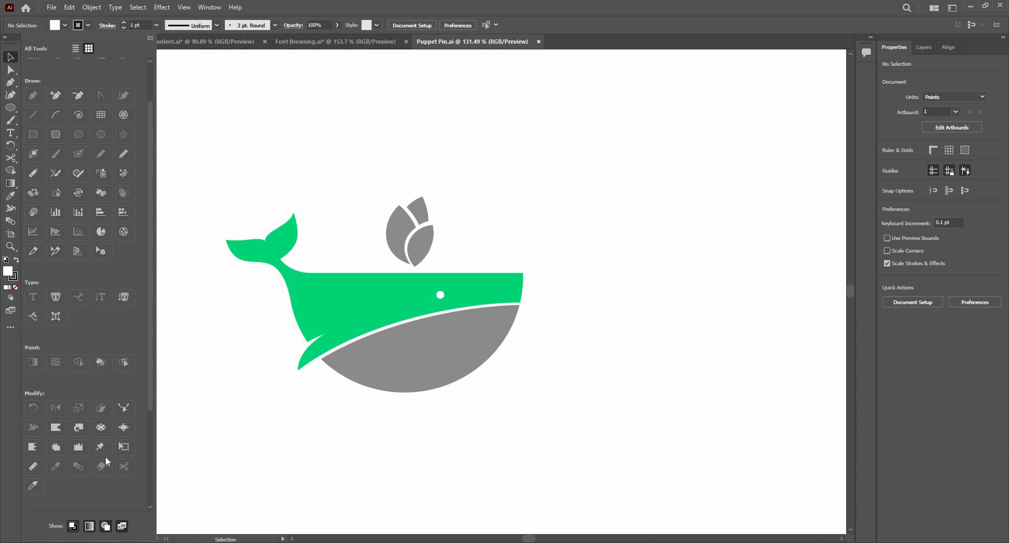
left_click_drag(99, 444, 16, 215)
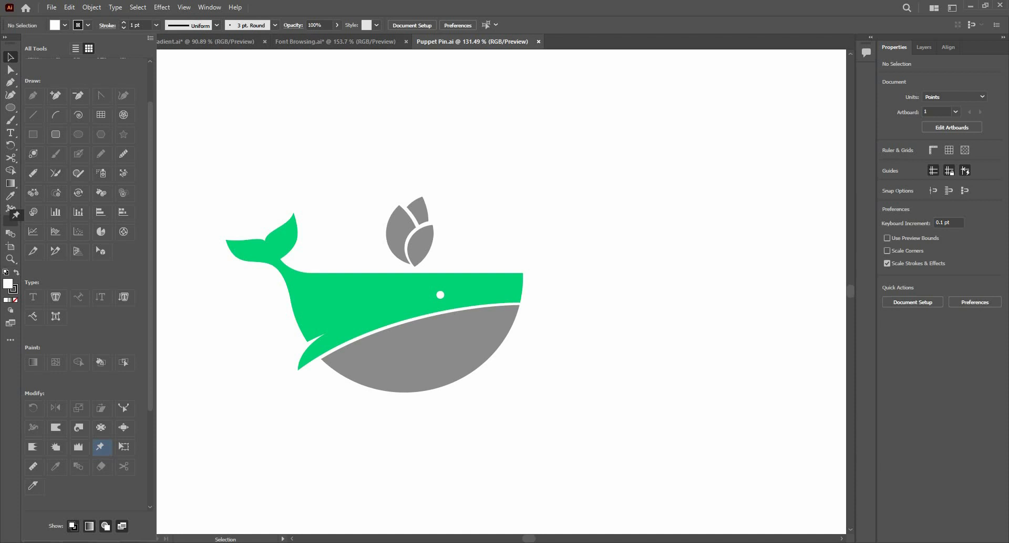
left_click_drag(16, 215, 13, 222)
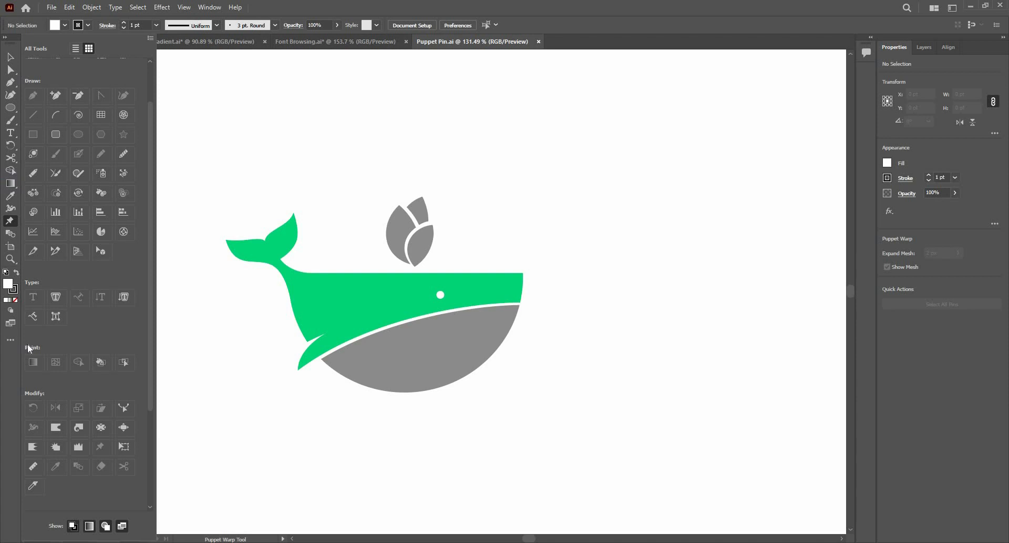
Switch the toolbar back to the Advanced set, shown as a single column
left_click(151, 38)
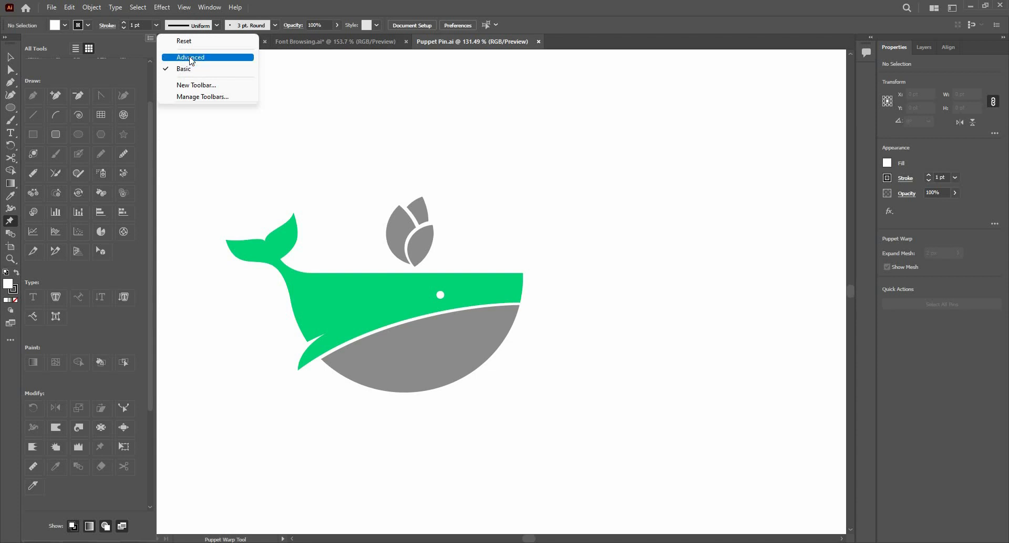
left_click(190, 57)
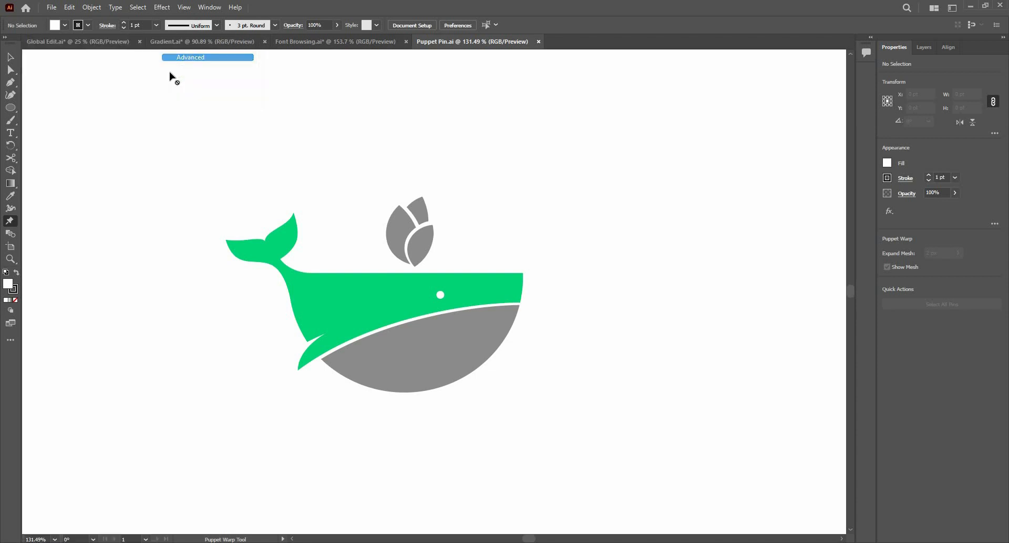
left_click(5, 37)
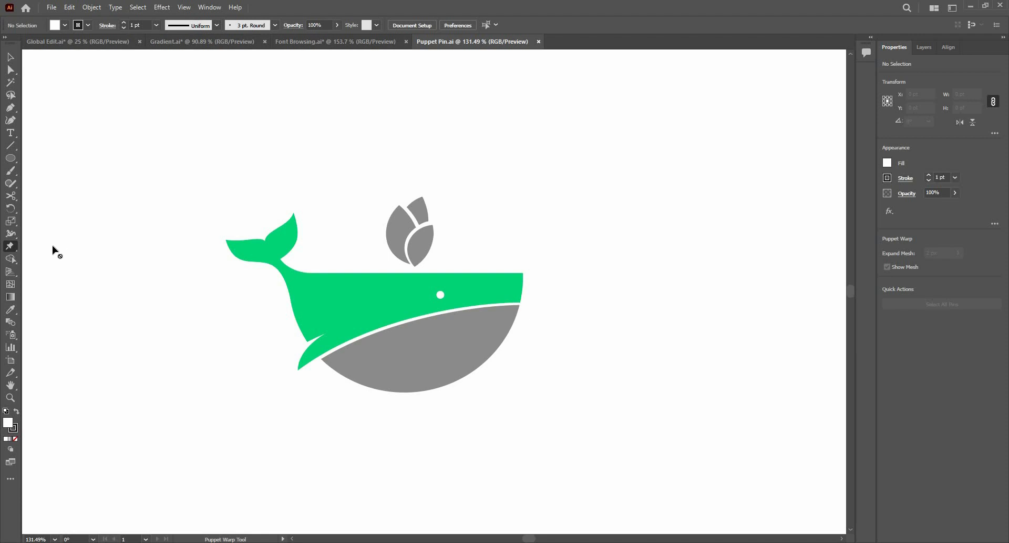
Hide the Draw Mode and Screen Mode controls from the toolbar, keeping the tool collection in grid view
left_click(10, 478)
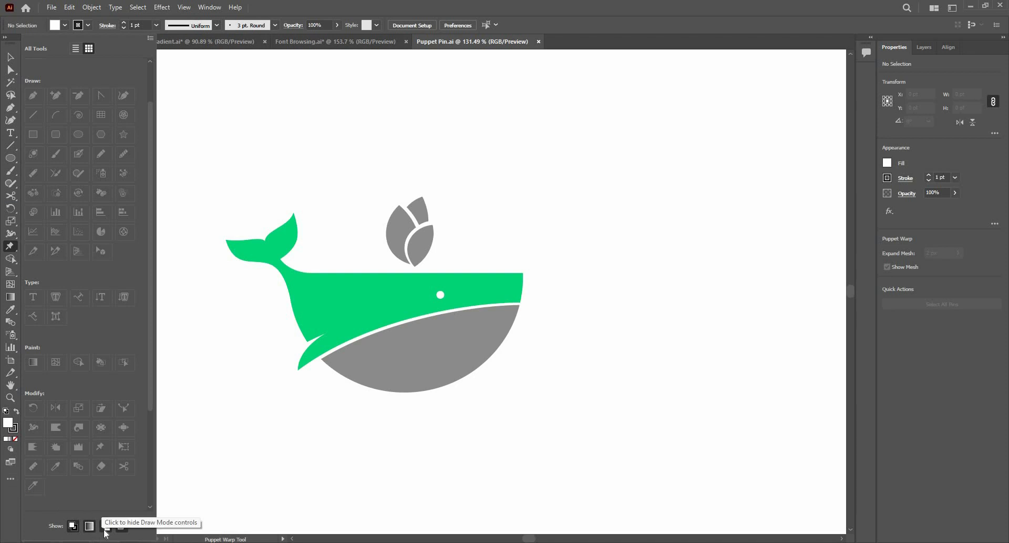
left_click(107, 528)
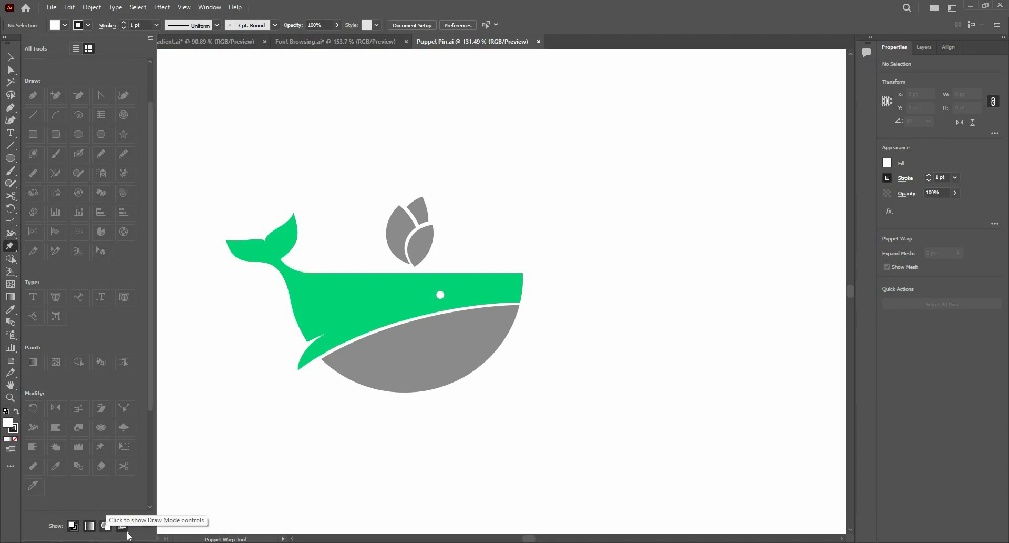
left_click(122, 525)
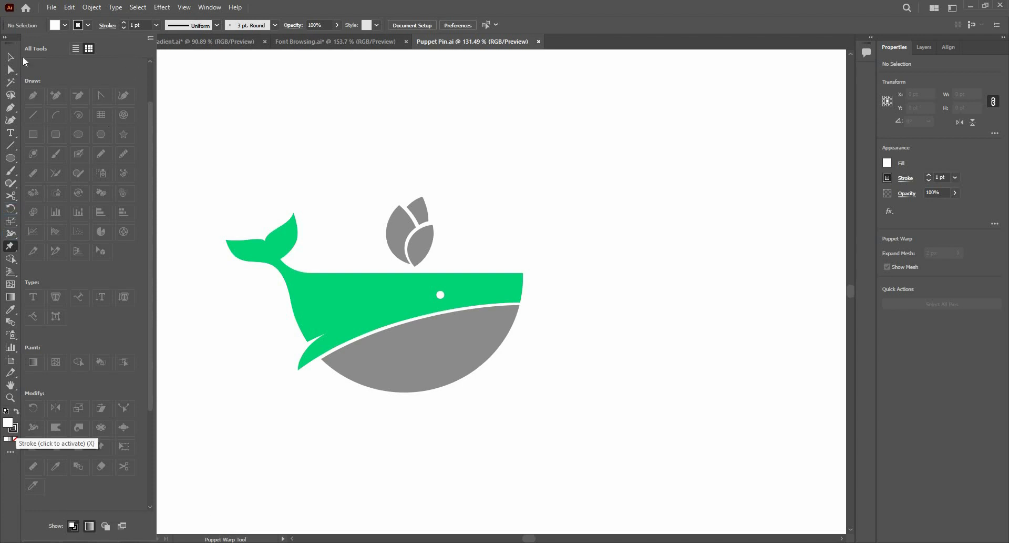
left_click(77, 48)
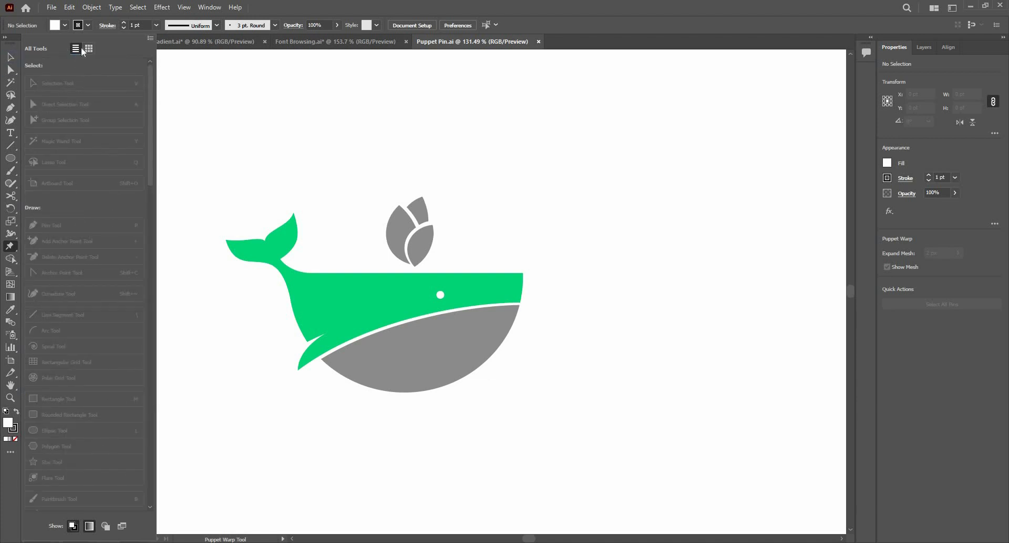
left_click(84, 49)
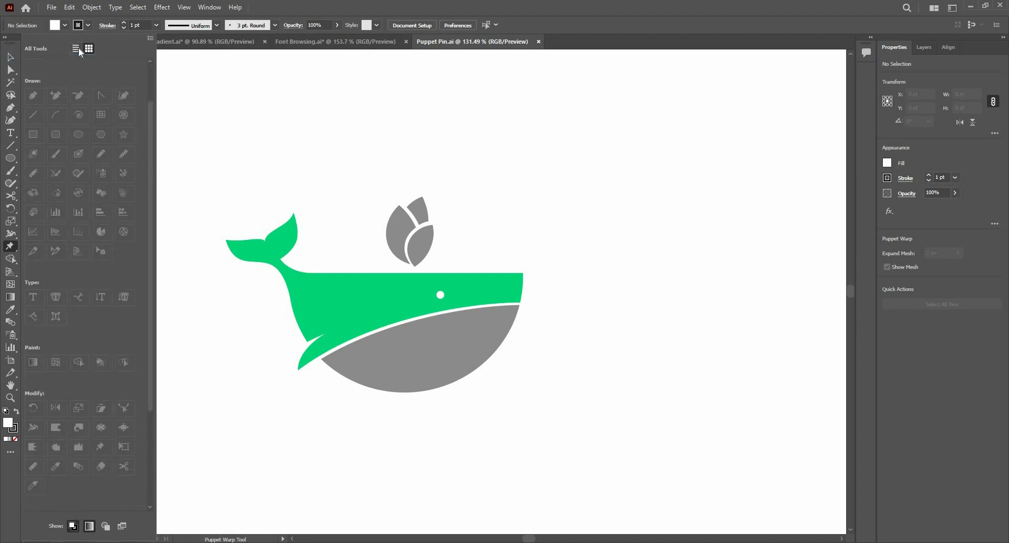
left_click(10, 43)
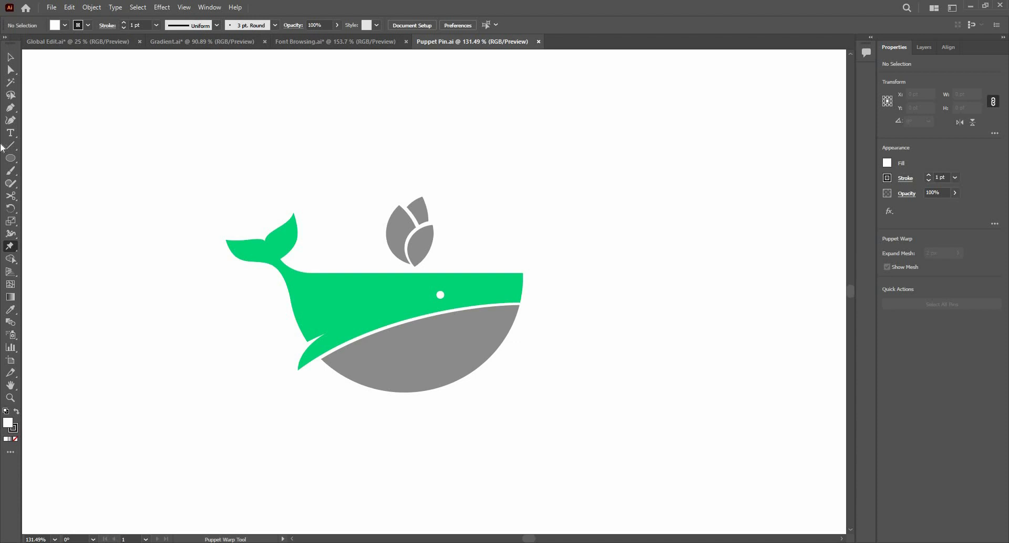
Select the entire whale artwork with its leaf-shaped spout and activate the Puppet Warp tool on it
left_click(18, 251)
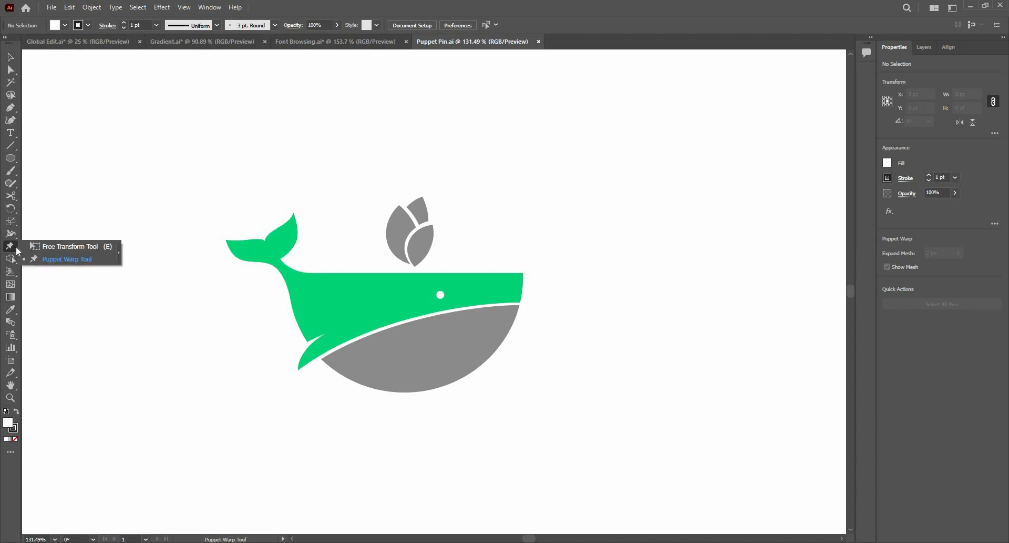
left_click(8, 246)
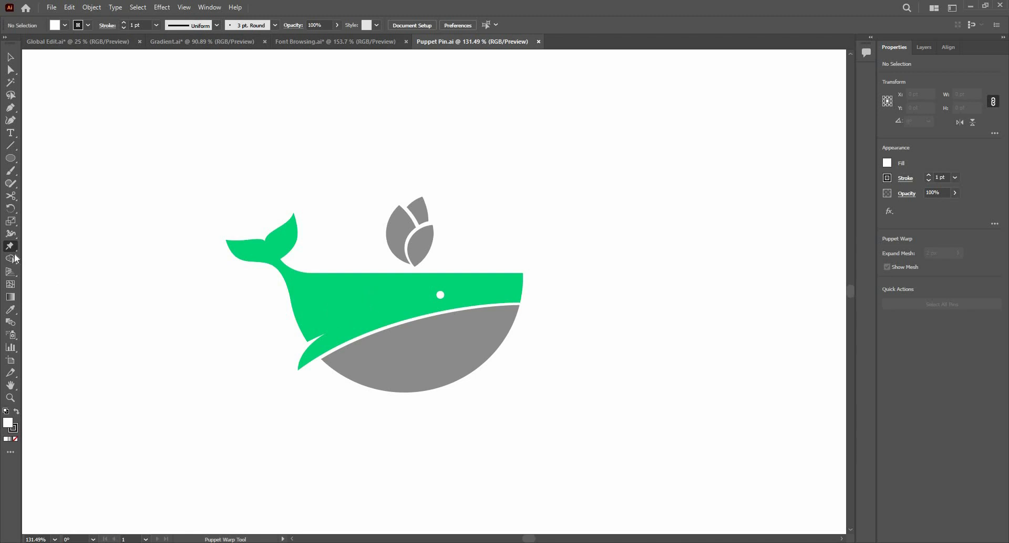
key("v")
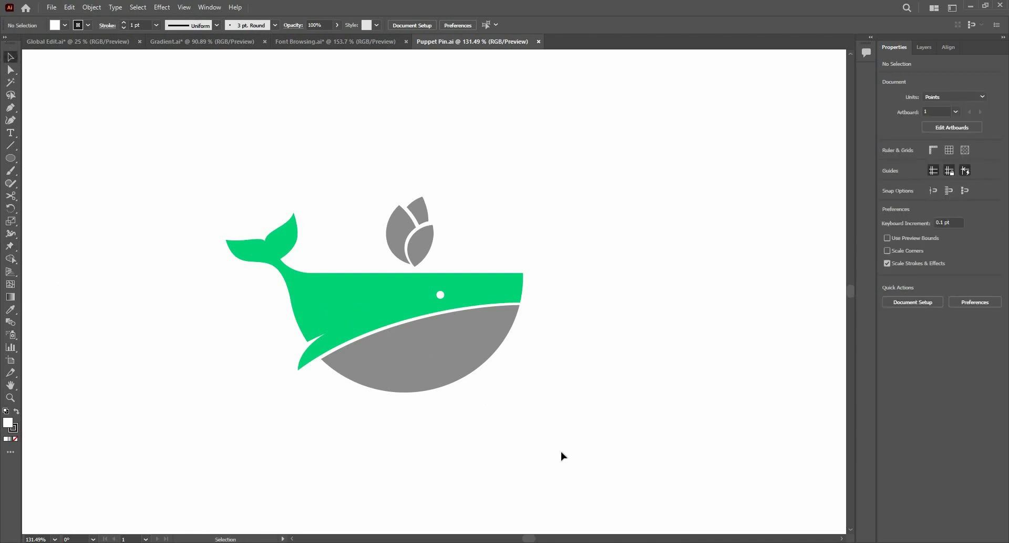
left_click_drag(161, 138, 552, 447)
left_click(11, 246)
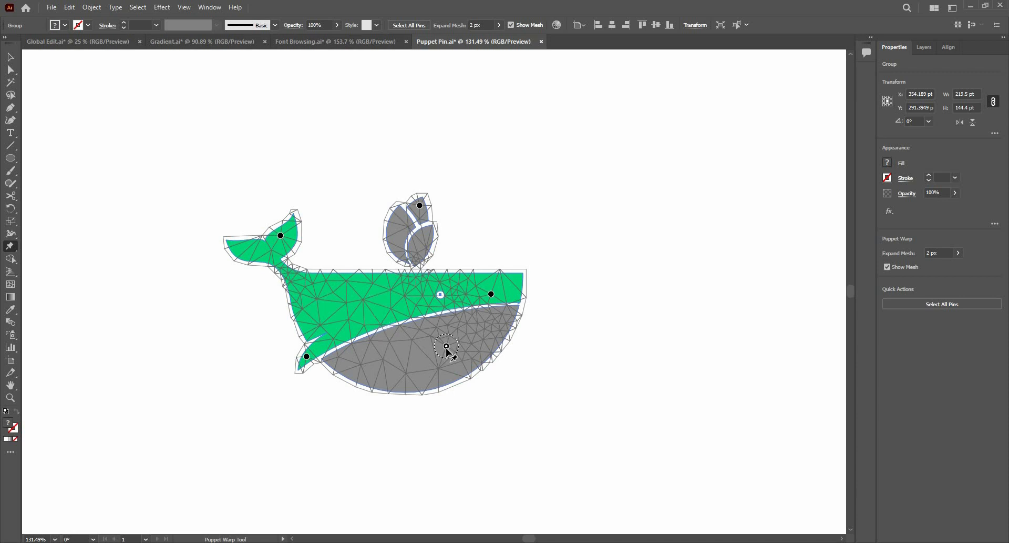
Try warping the artwork by moving the belly, upper leaf and tail pins, undoing each move
left_click_drag(446, 347, 421, 368)
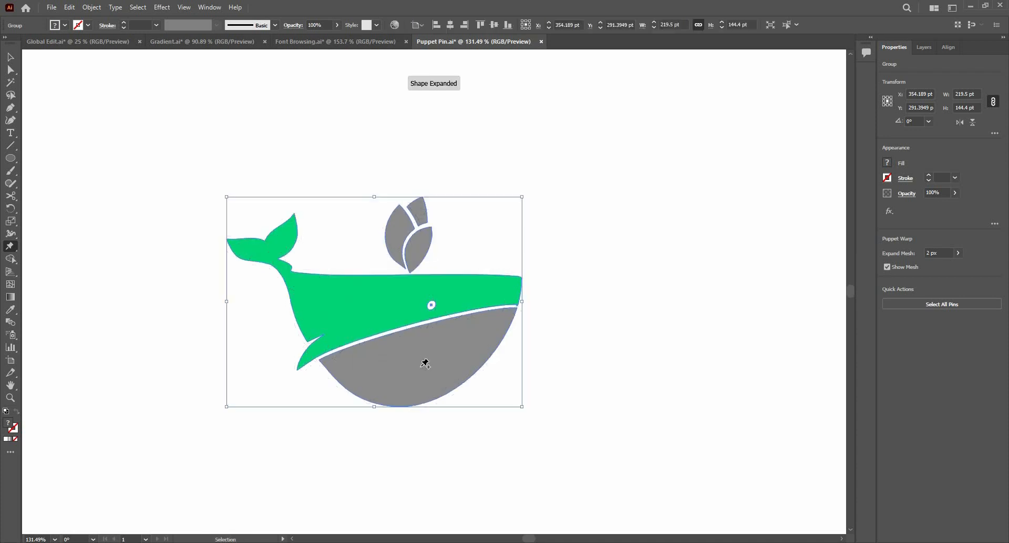
key("ctrl+z")
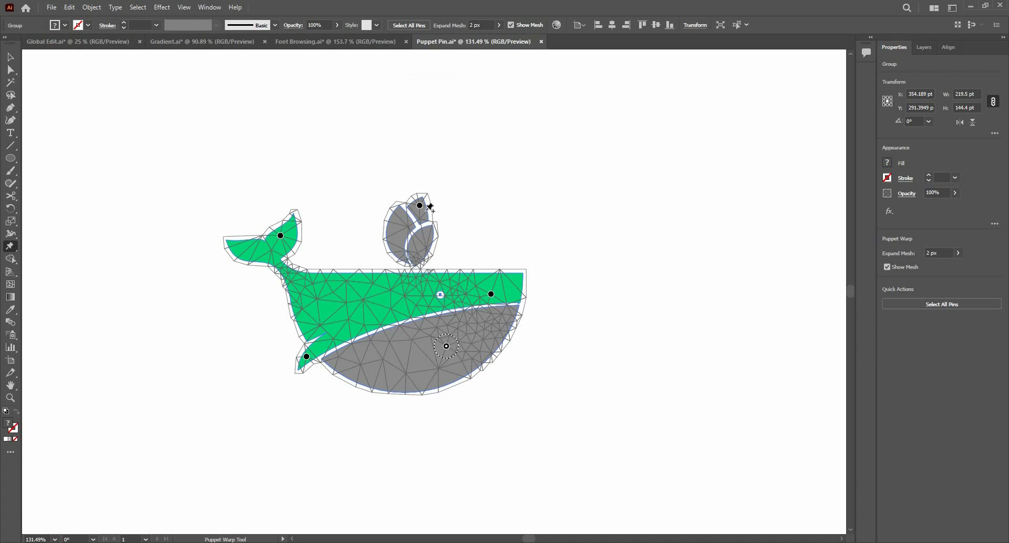
left_click_drag(424, 204, 445, 207)
key("ctrl+z")
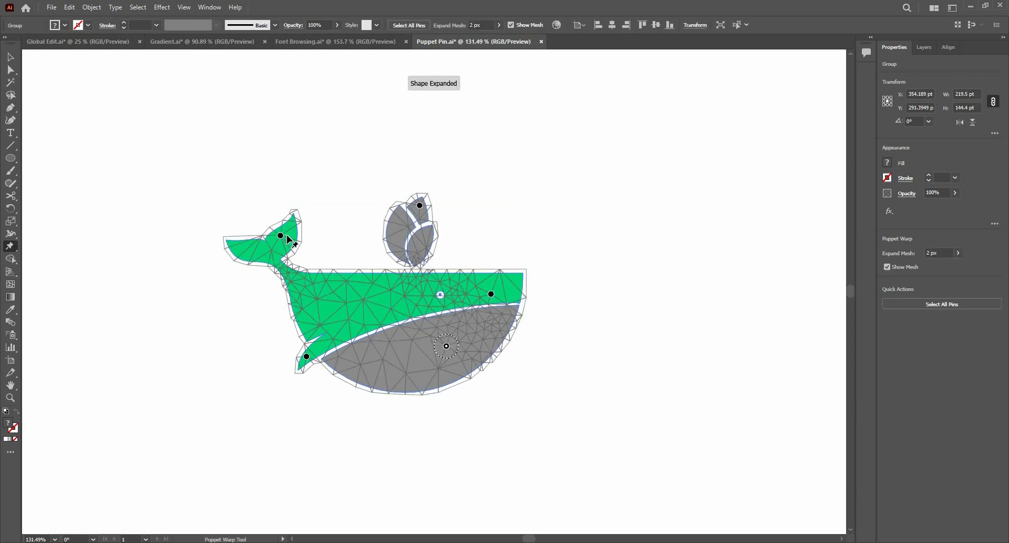
left_click_drag(285, 235, 247, 285)
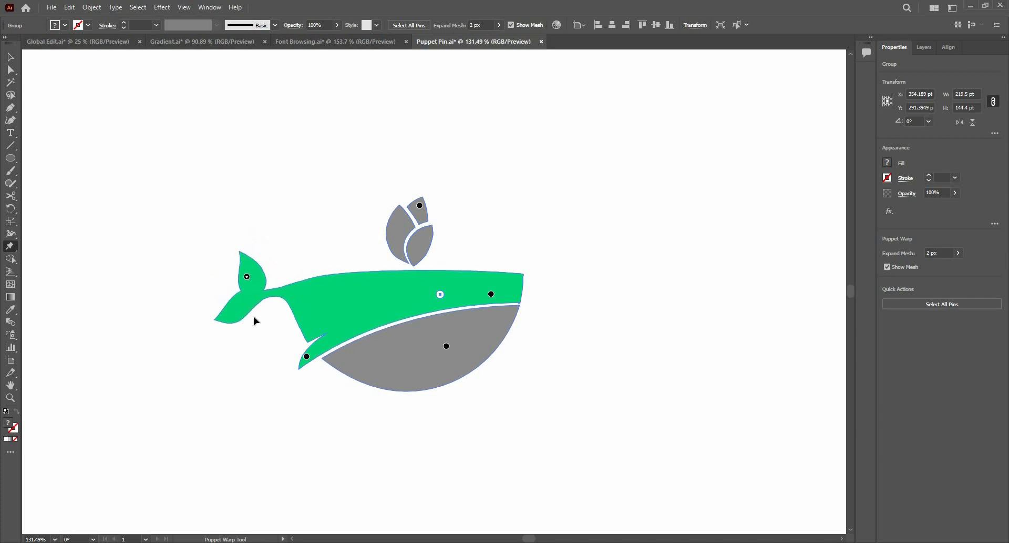
key("ctrl+z")
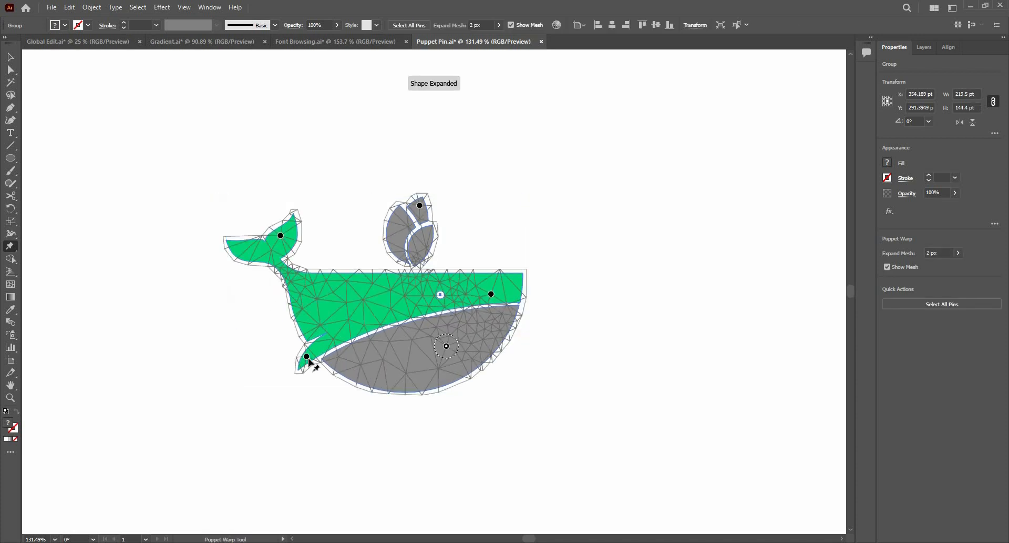
Try moving the flipper pin and the head pin of the whale, undoing each move
left_click_drag(305, 357, 320, 360)
key("ctrl+z")
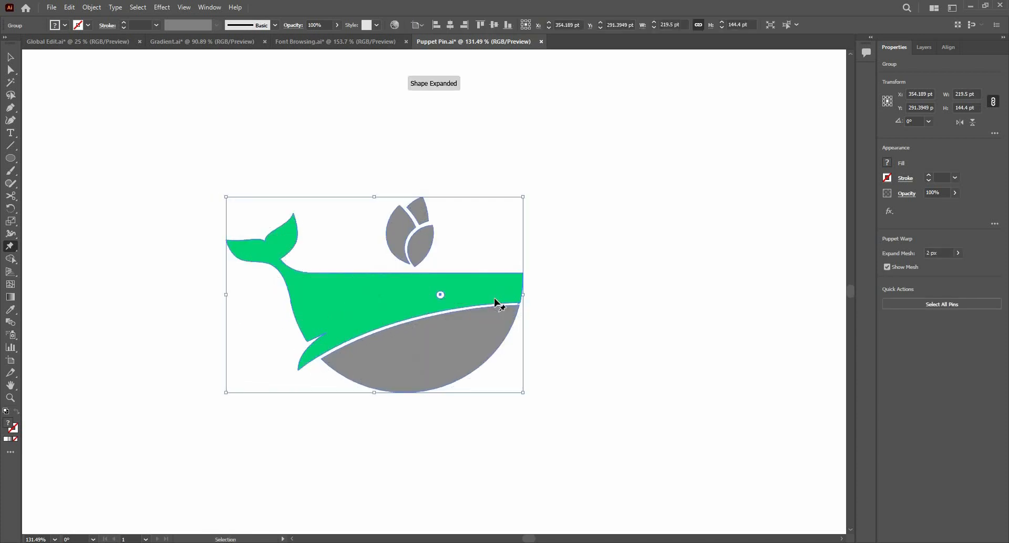
left_click_drag(496, 292, 507, 298)
key("ctrl+z")
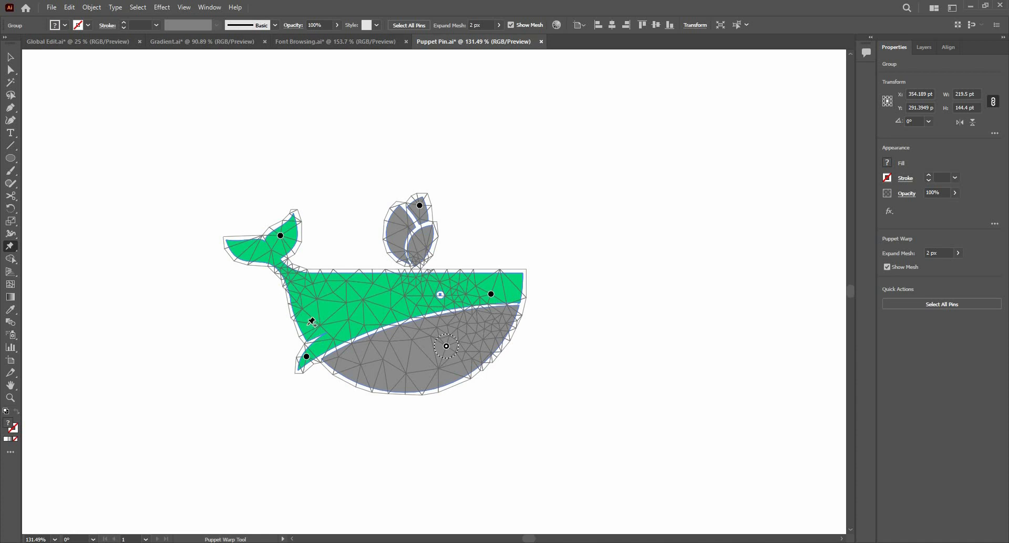
Add a Puppet Warp pin where the flipper meets the whale's body, just above the existing flipper pin
mouse_move(300, 347)
left_mouse_down()
mouse_move(307, 354)
mouse_move(309, 344)
left_mouse_up()
key("ctrl+z")
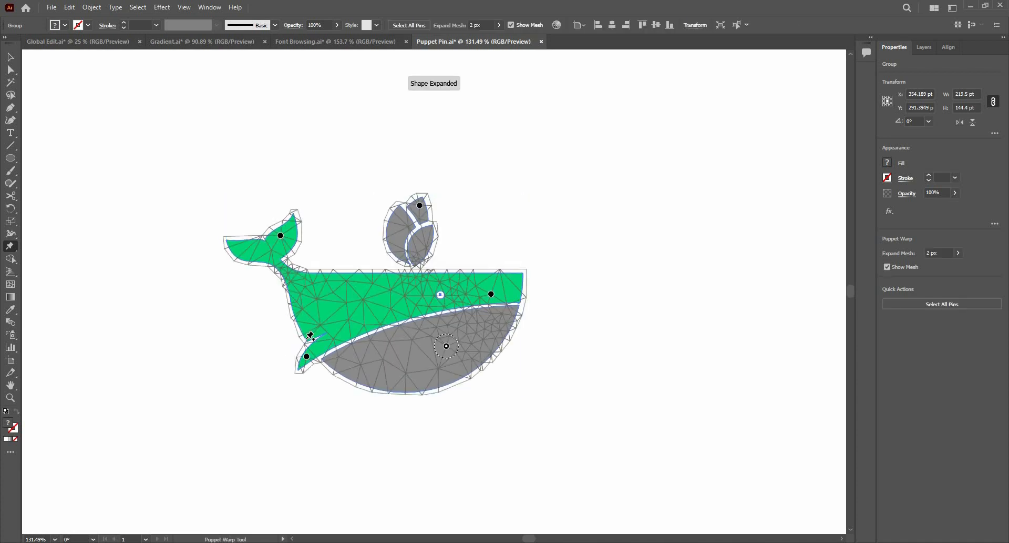
left_click(306, 339)
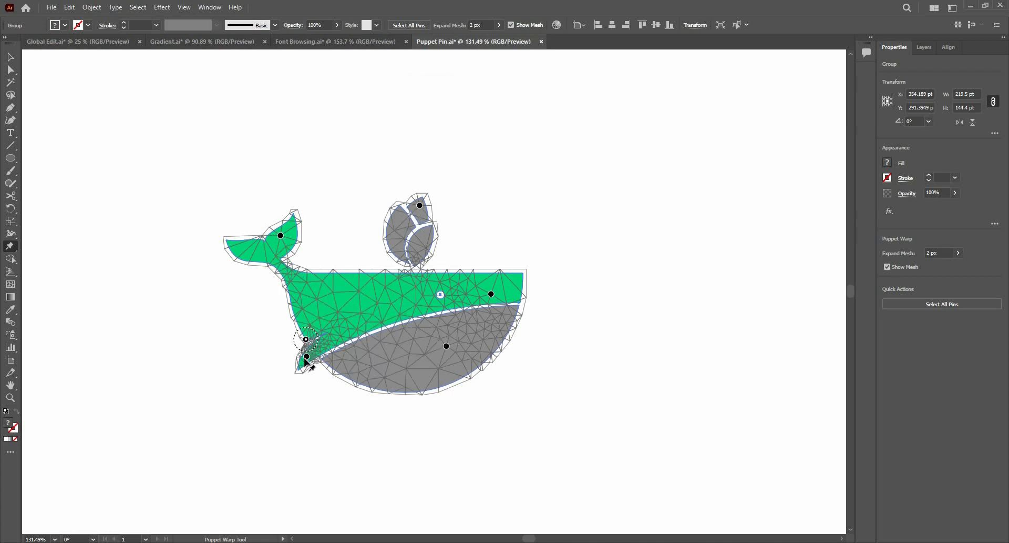
Try moving the lower flipper pin, undo the move, and switch the mesh display off and on again
left_click_drag(308, 357, 325, 365)
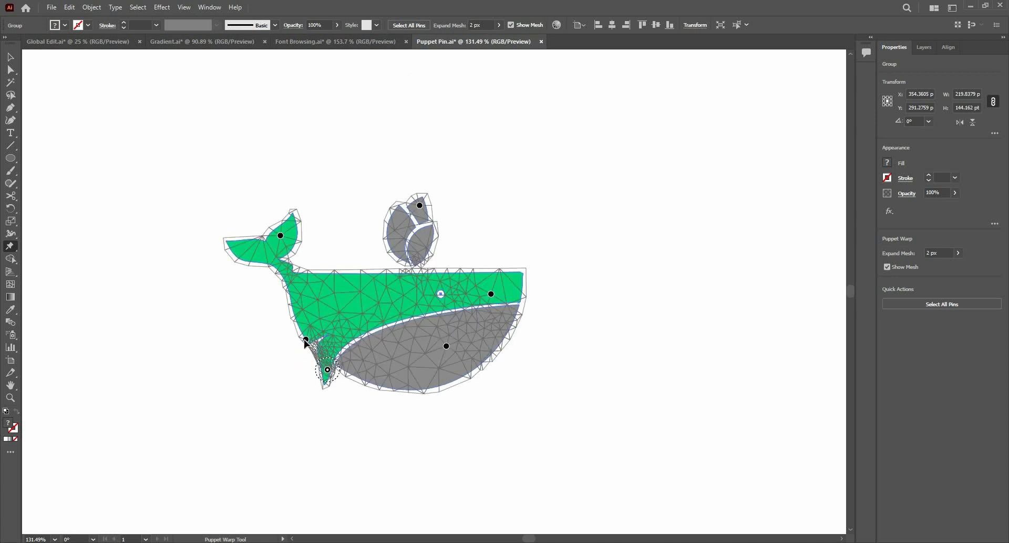
key("ctrl+z")
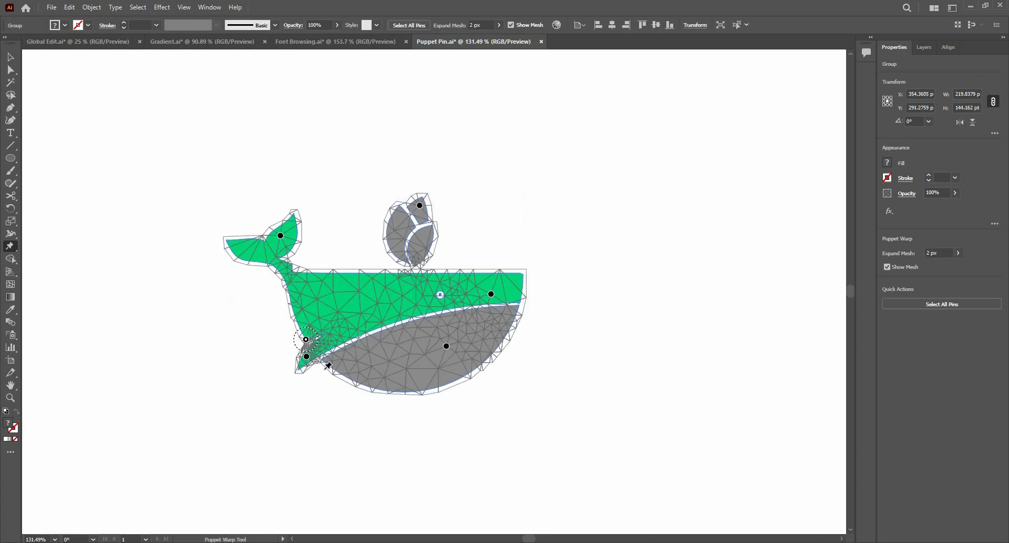
left_click(511, 25)
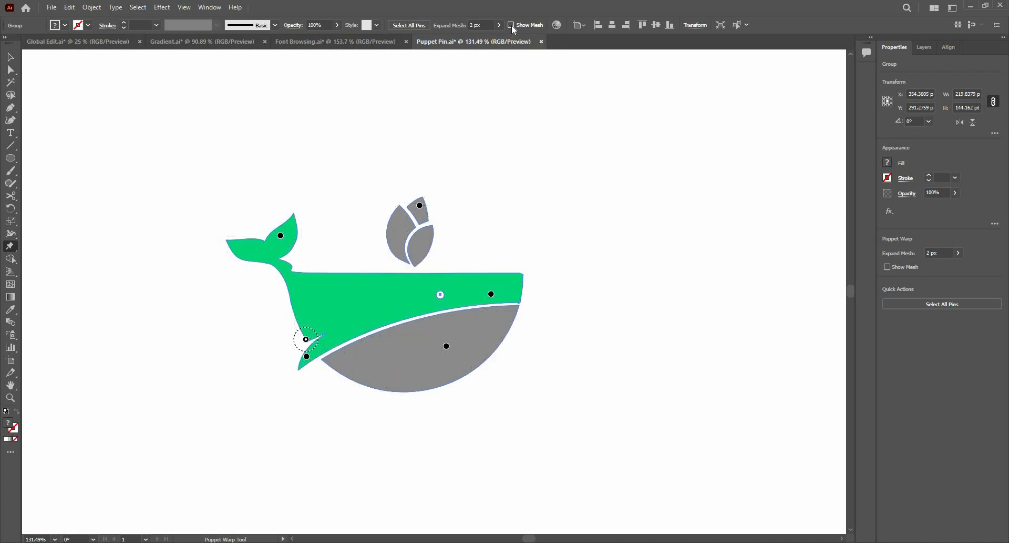
left_click(512, 25)
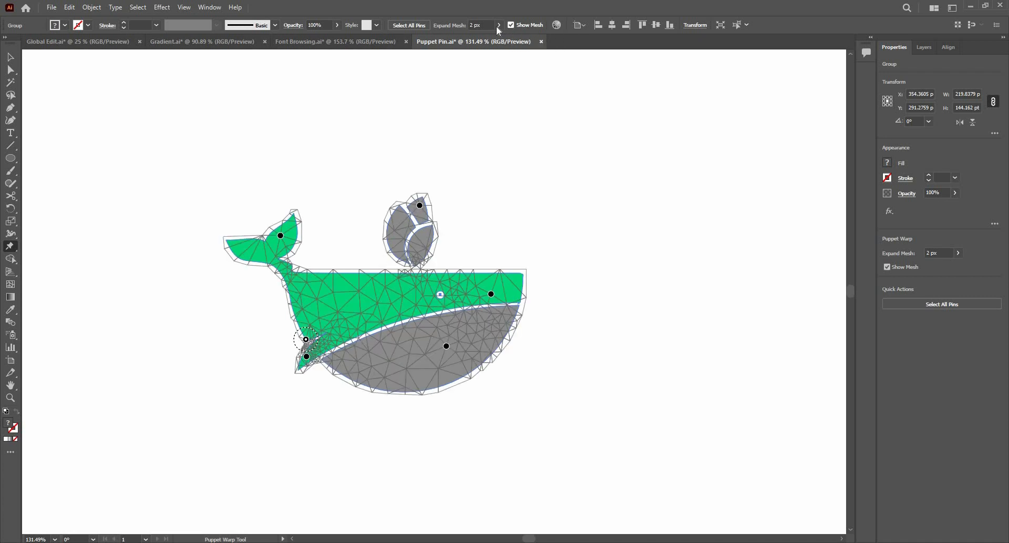
Try different Expand Mesh values up to 10 px on the green whale, ending at 6 px
left_click(451, 27)
key("Up")
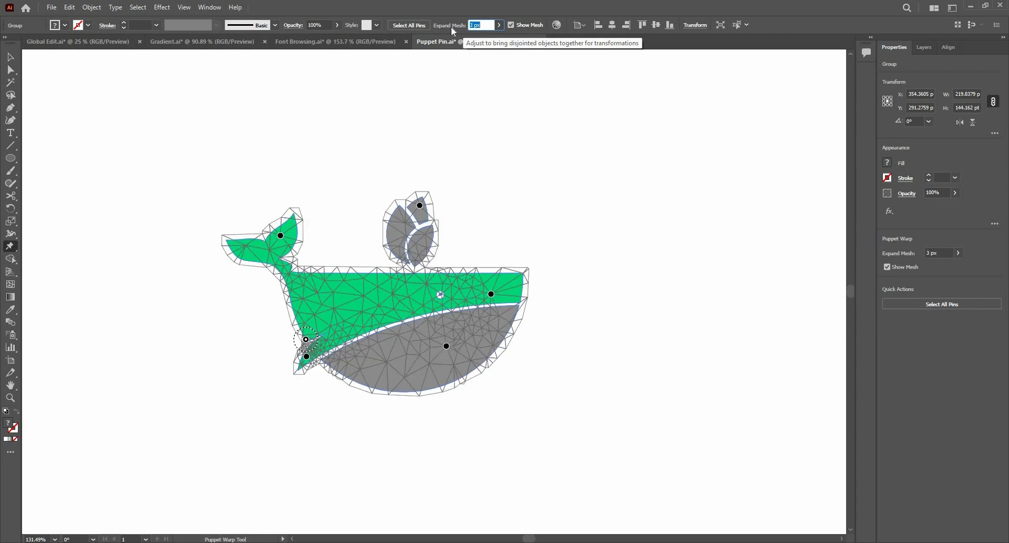
key("Up")
key("Up")
key("Up")
key("Up")
key("Up")
key("Up")
key("Up")
key("Up")
key("Up")
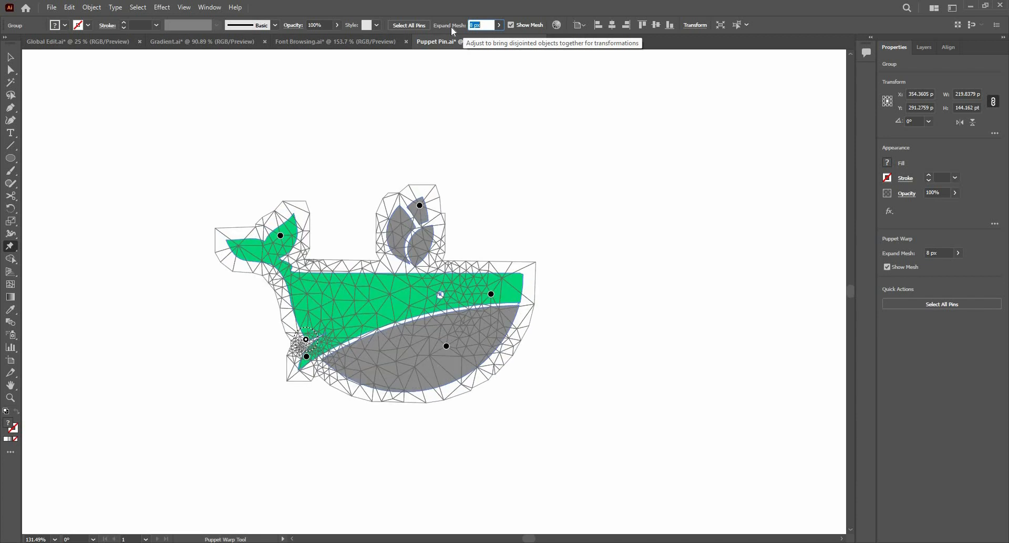
key("Down")
key("Down")
key("Down")
key("Down")
key("Down")
key("Down")
key("Down")
key("Down")
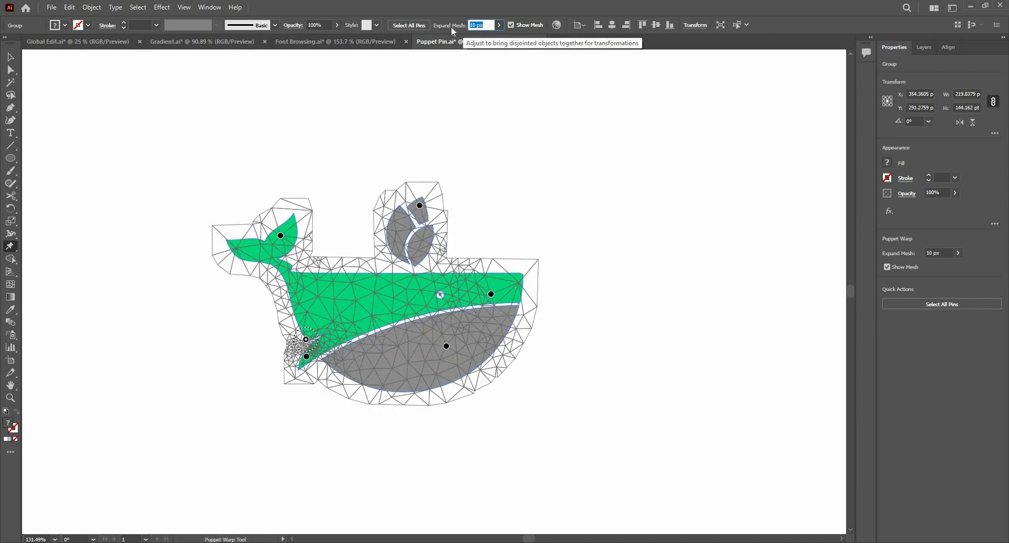
key("Up")
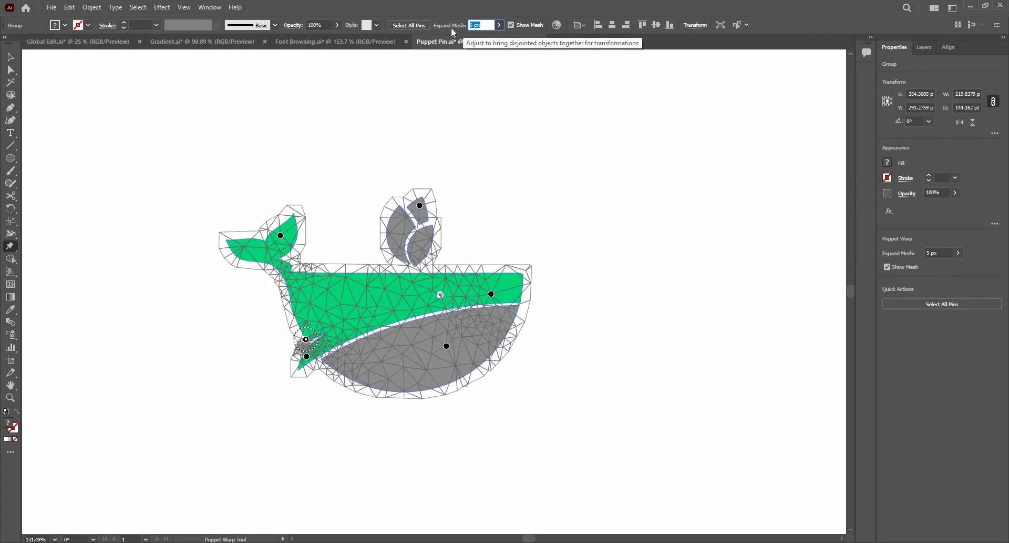
Try moving the upper spout leaf pin and the lower flipper pin with the expanded mesh, undoing each move
left_click_drag(419, 207, 352, 221)
key("ctrl+z")
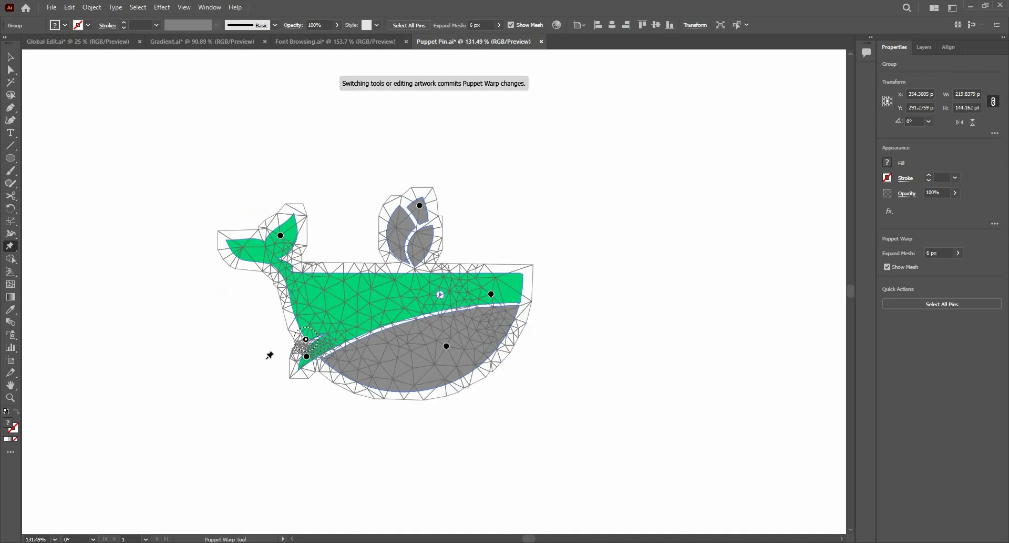
left_click_drag(307, 357, 326, 360)
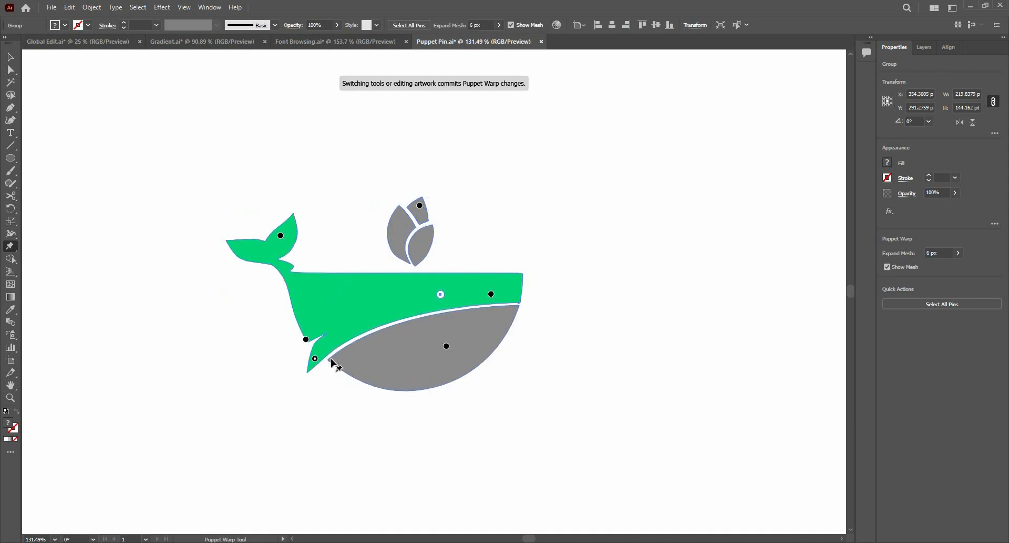
key("ctrl+z")
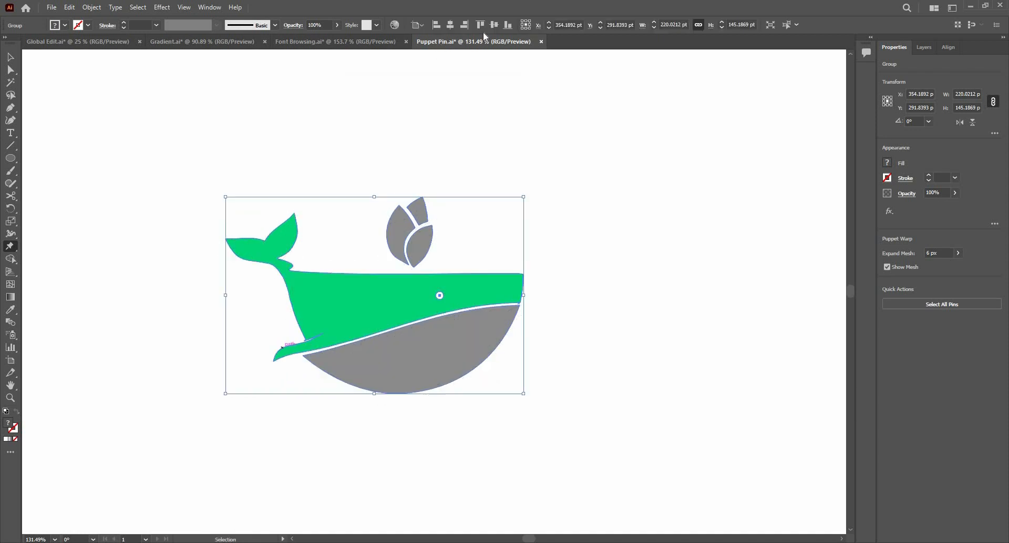
Set the whale's Expand Mesh to 2 px, then leave Puppet Warp for the Selection tool
left_click(448, 26)
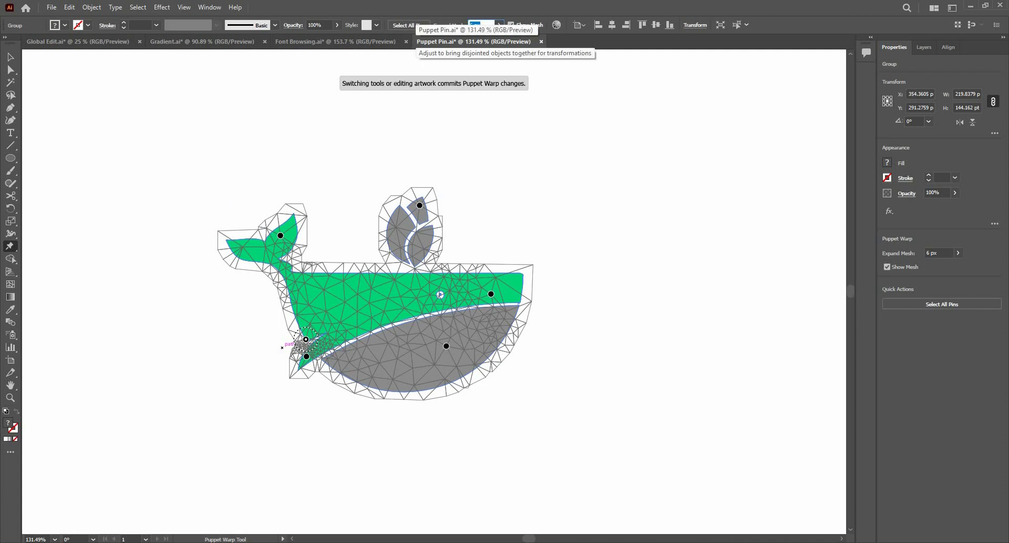
type("2")
key("Tab")
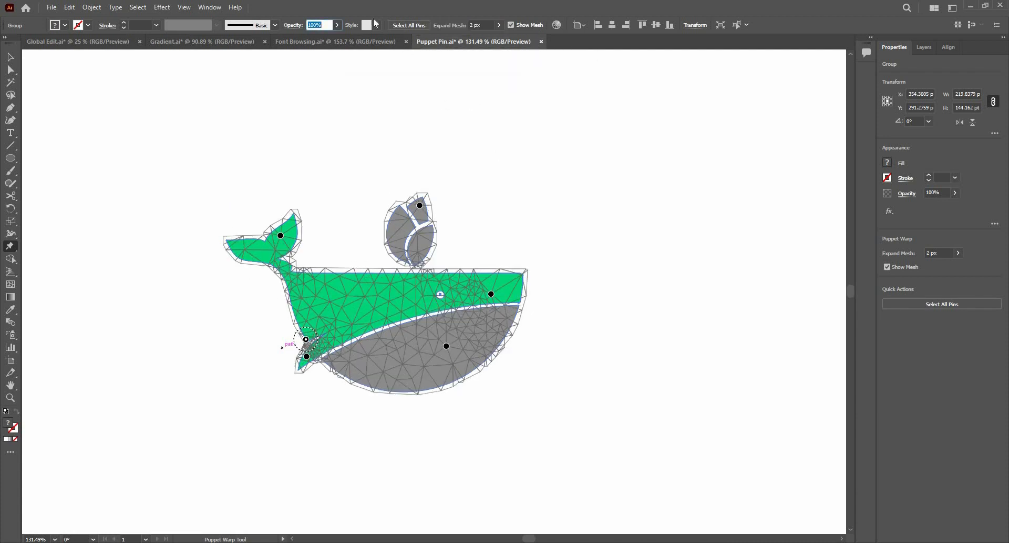
left_click(410, 26)
key("v")
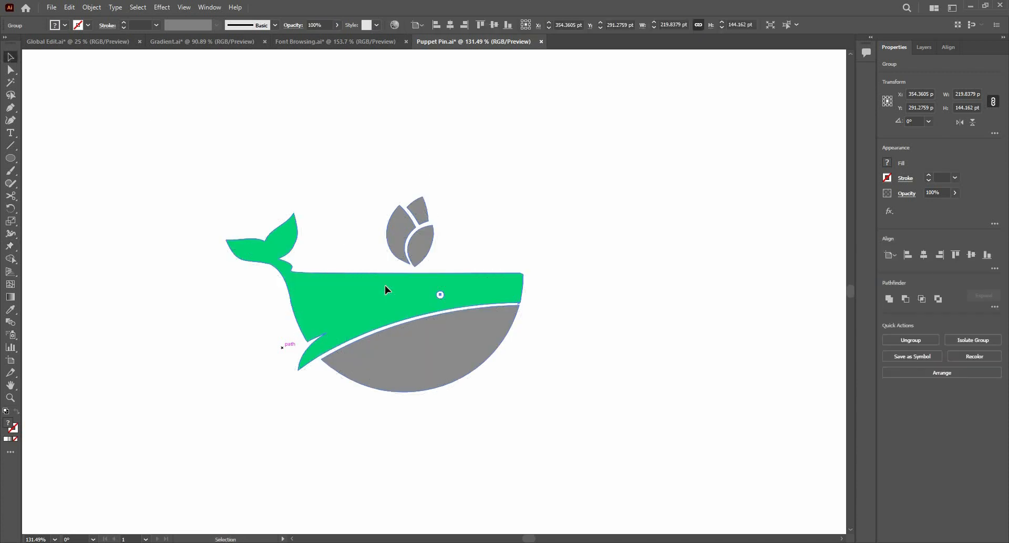
Reactivate Puppet Warp, remove the pin where the flipper meets the body, and rotate the tail slightly around its pin
left_click(11, 246)
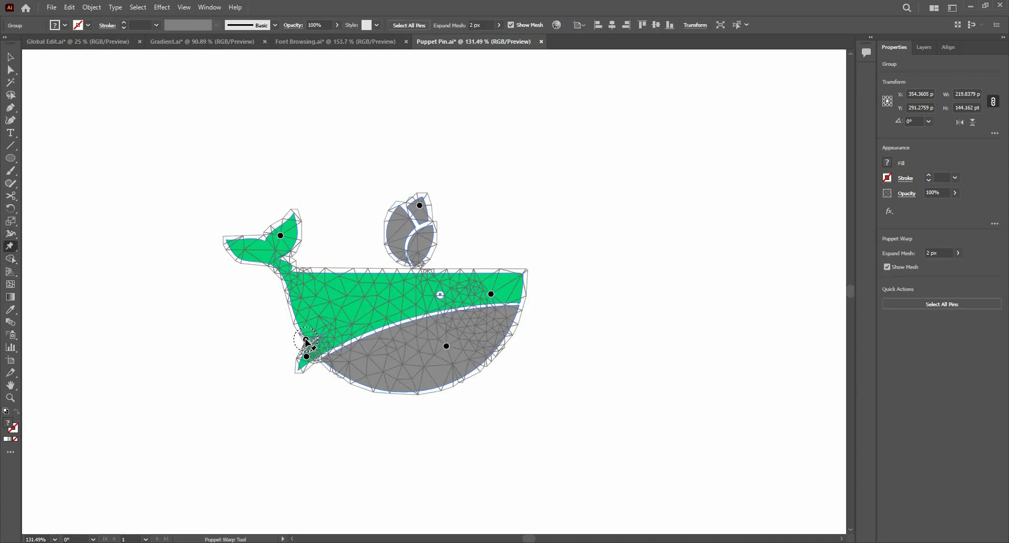
left_click(306, 339, "alt")
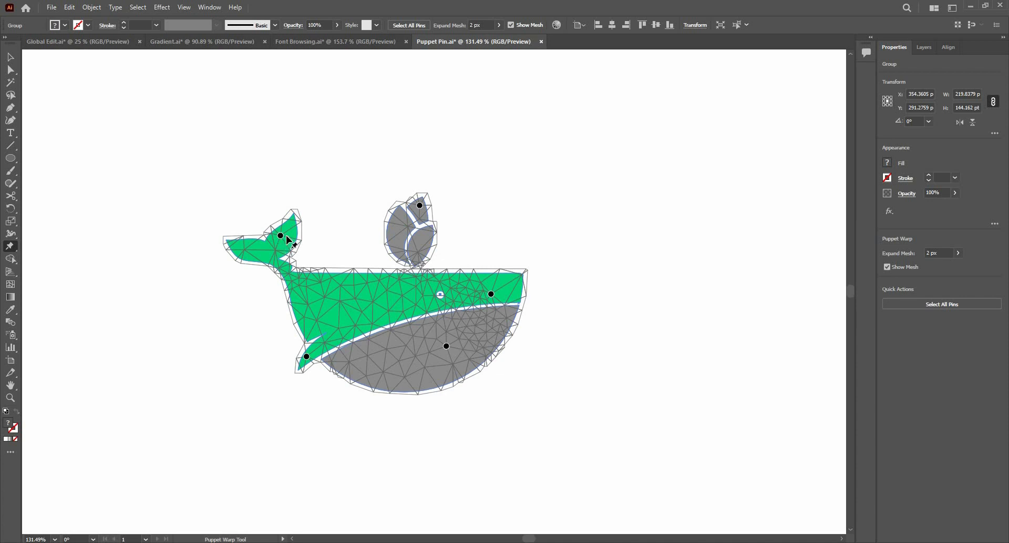
mouse_move(291, 225)
left_mouse_down()
mouse_move(289, 245)
mouse_move(264, 236)
mouse_move(263, 216)
mouse_move(279, 216)
mouse_move(297, 243)
mouse_move(295, 227)
left_mouse_up()
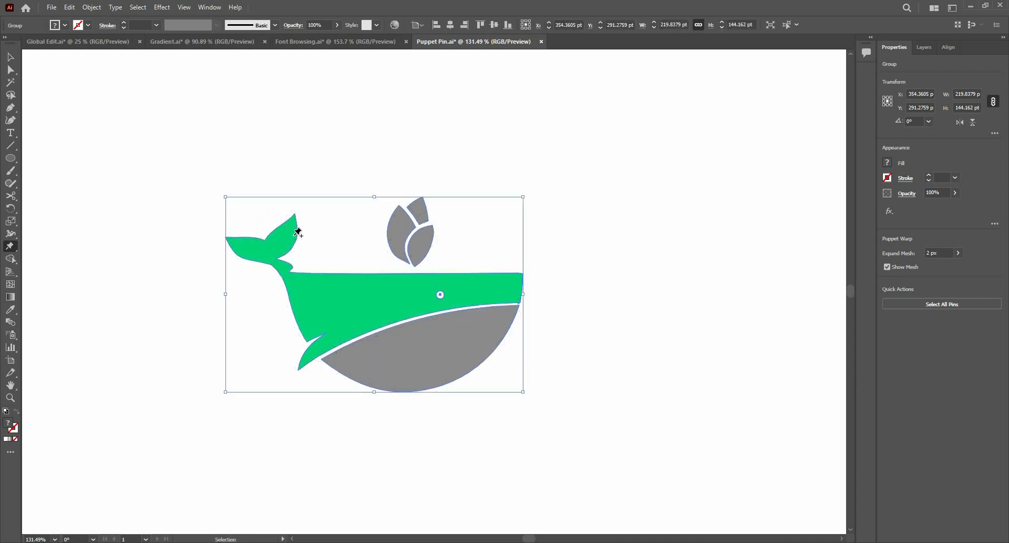
Select all parts of the gradient whale with the curled tail and activate the Puppet Warp tool on it
scroll(170, 250, "down", 2)
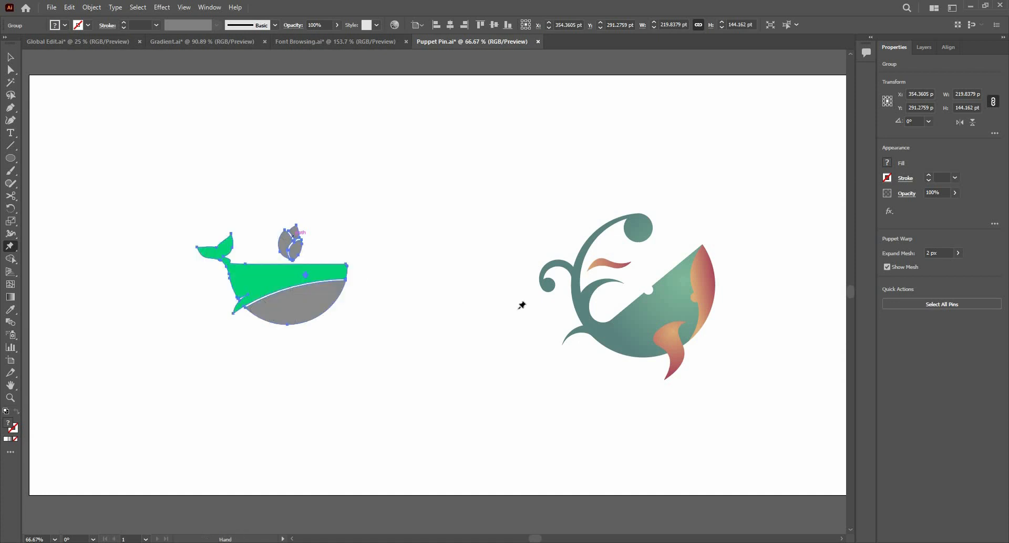
left_click_drag(691, 305, 514, 300)
scroll(519, 302, "up", 1)
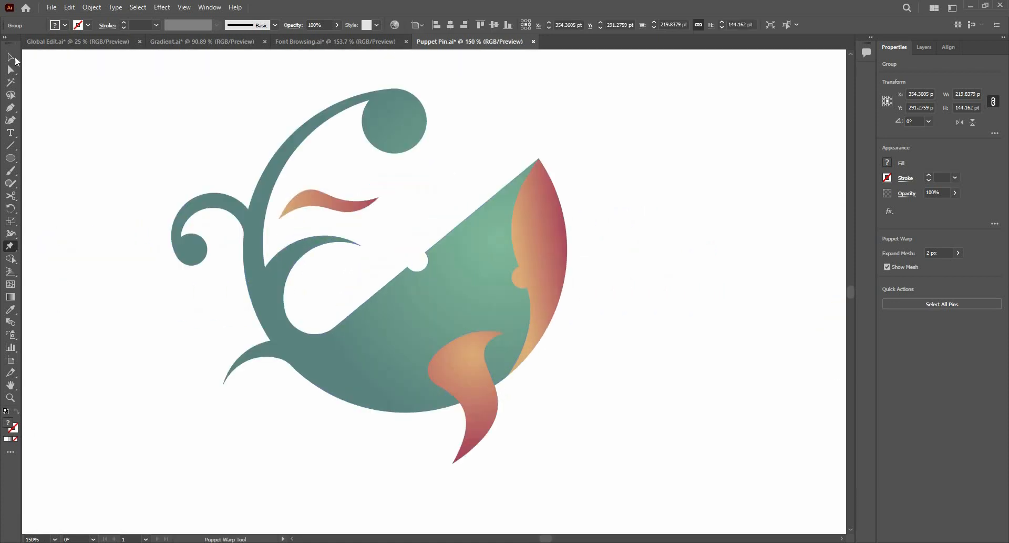
key("v")
left_click(323, 228)
key("ctrl+minus")
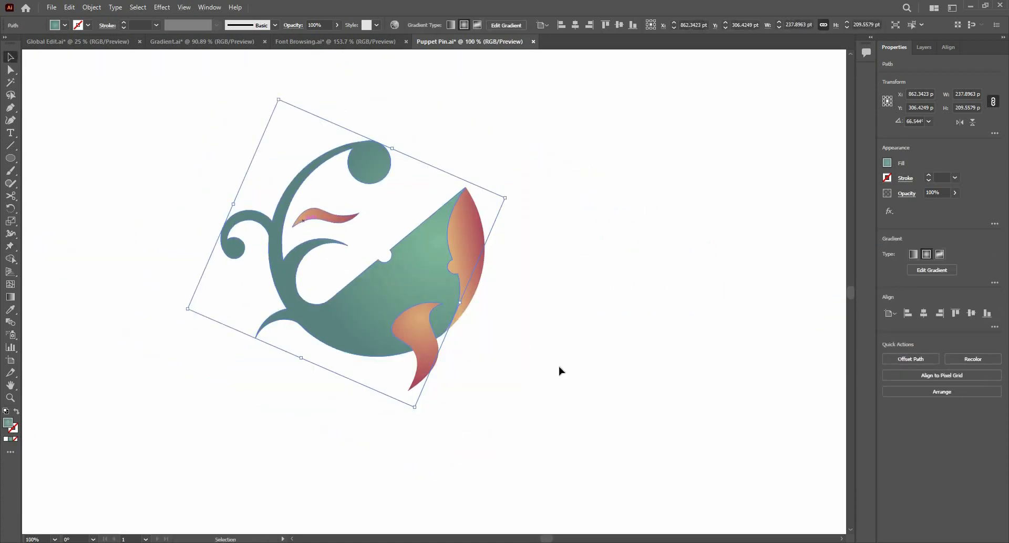
key("ctrl+a")
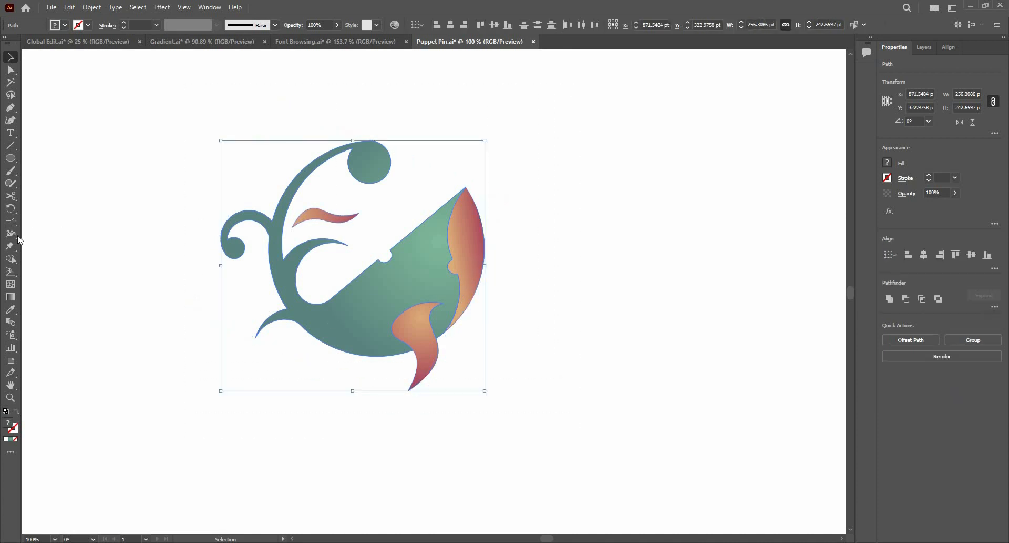
left_click(14, 247)
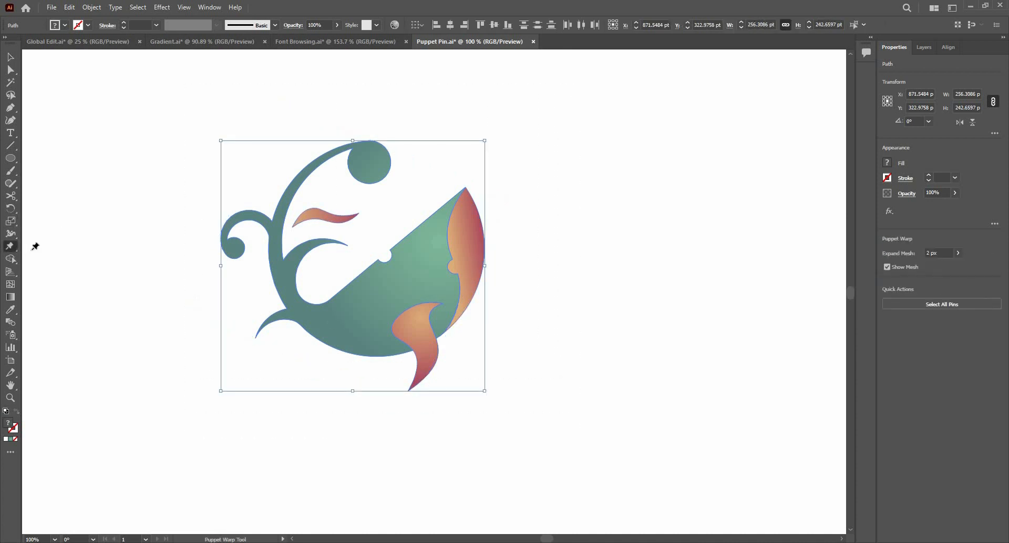
scroll(437, 282, "up", 1)
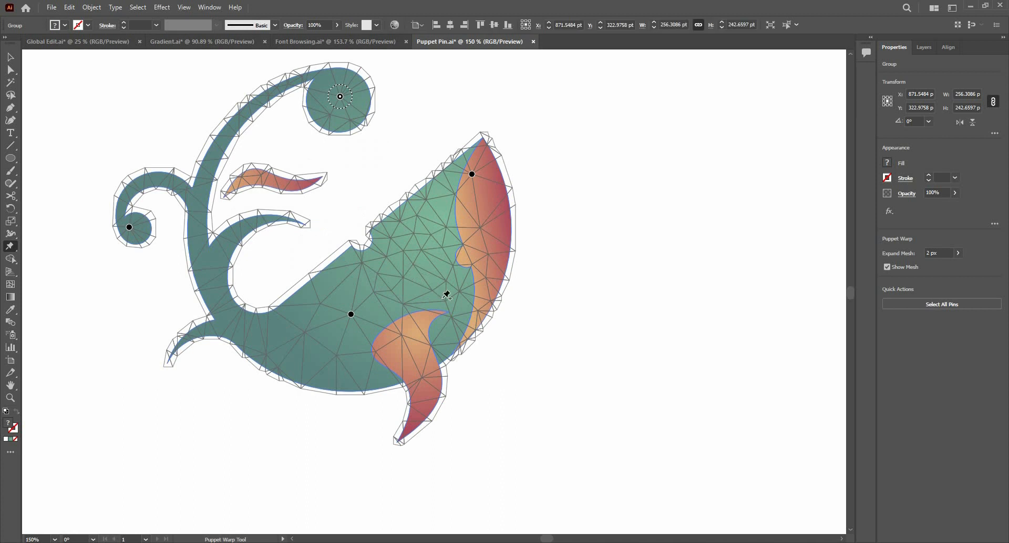
left_click_drag(447, 293, 448, 327)
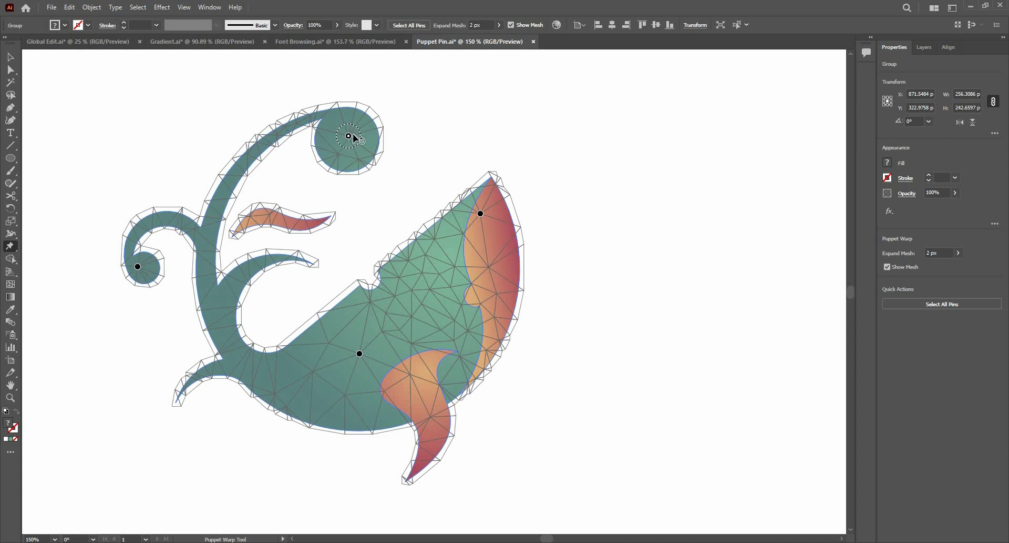
Try moving the pins on the gradient whale's large and small tail curls, undoing each move
left_click_drag(310, 122, 307, 120)
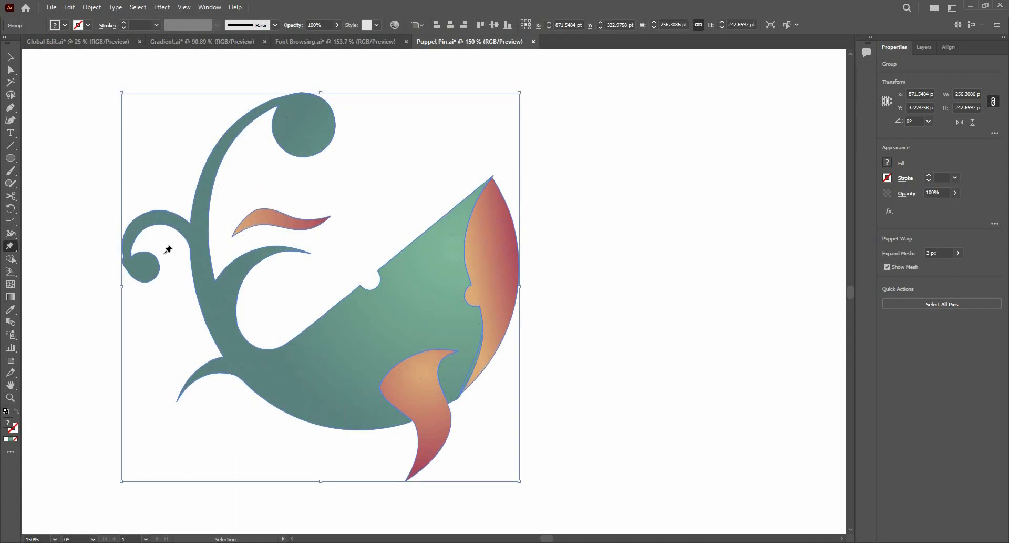
key("ctrl+z")
left_click_drag(121, 255, 142, 228)
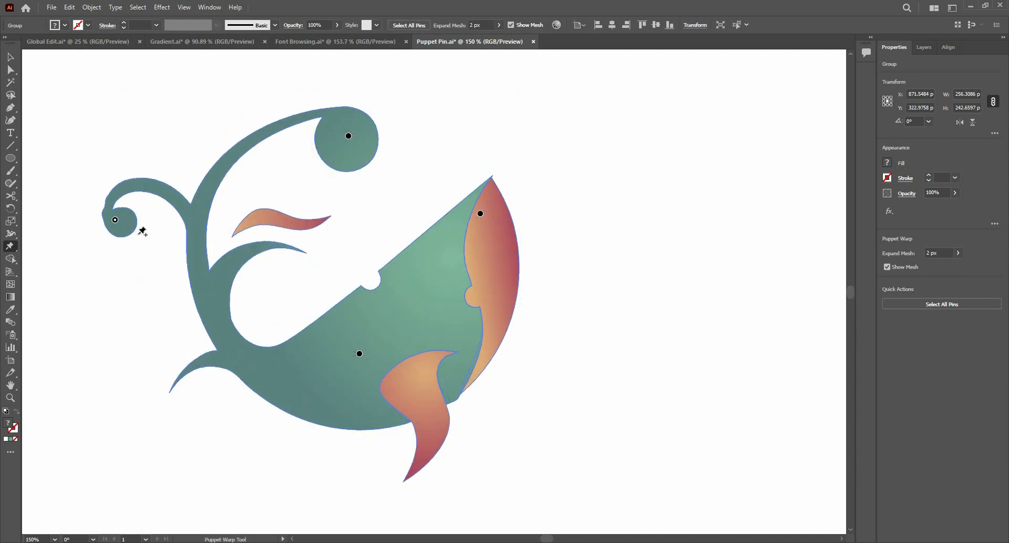
key("ctrl+z")
left_click_drag(349, 136, 349, 199)
key("ctrl+z")
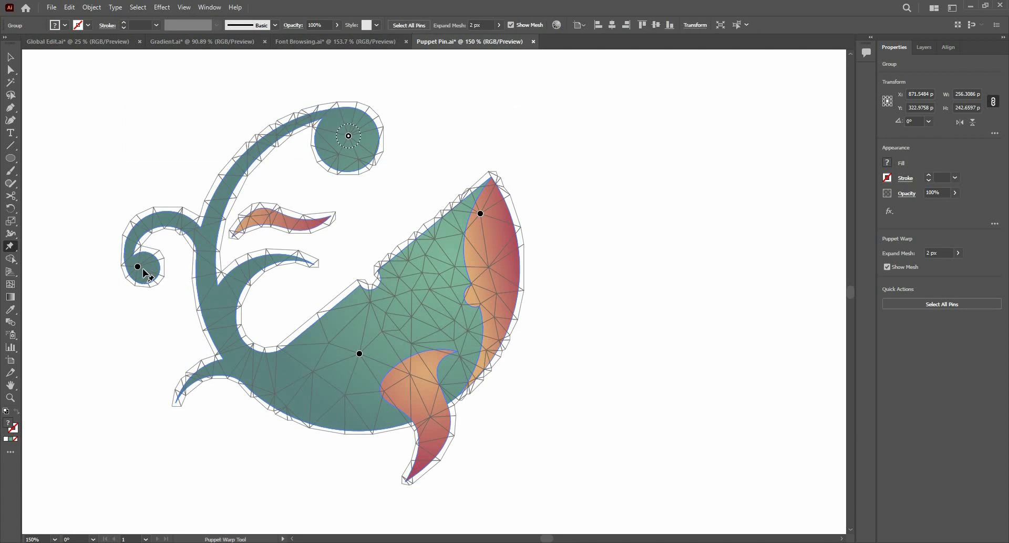
left_click_drag(138, 266, 157, 267)
key("ctrl+z")
Move the gradient whale's body pin down toward the tail and its head pin outward to stretch the body
left_click_drag(366, 334, 323, 365)
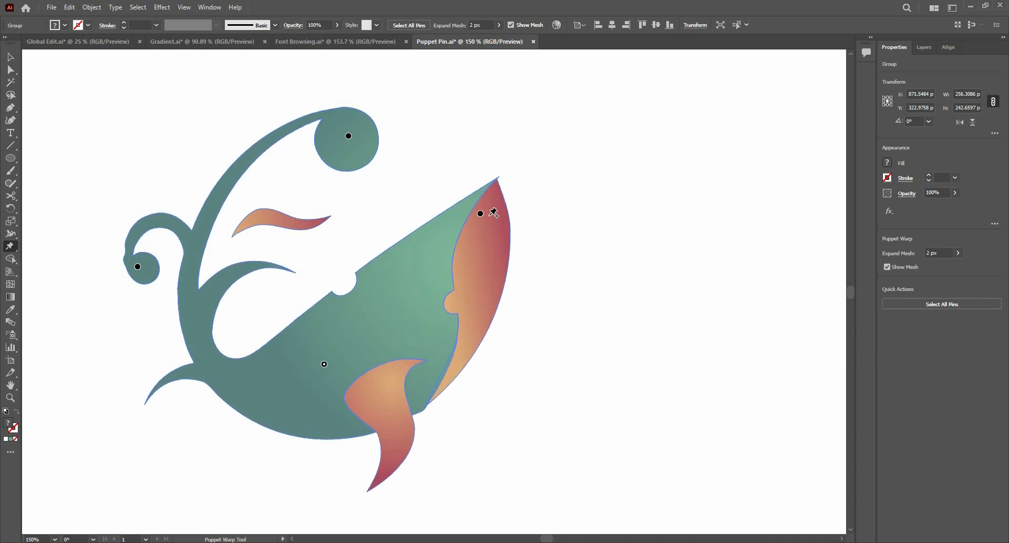
left_click_drag(481, 214, 508, 220)
key("ctrl+z")
key("ctrl+z")
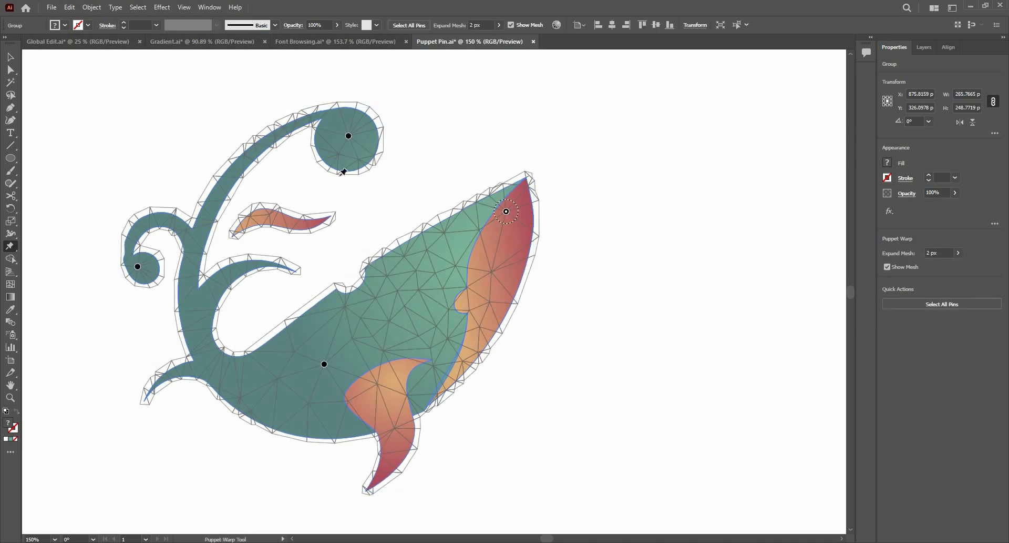
Add pins beside the orange face area and mid-body, shifting the mid-body pin upward and the face pin outward
left_click(456, 293)
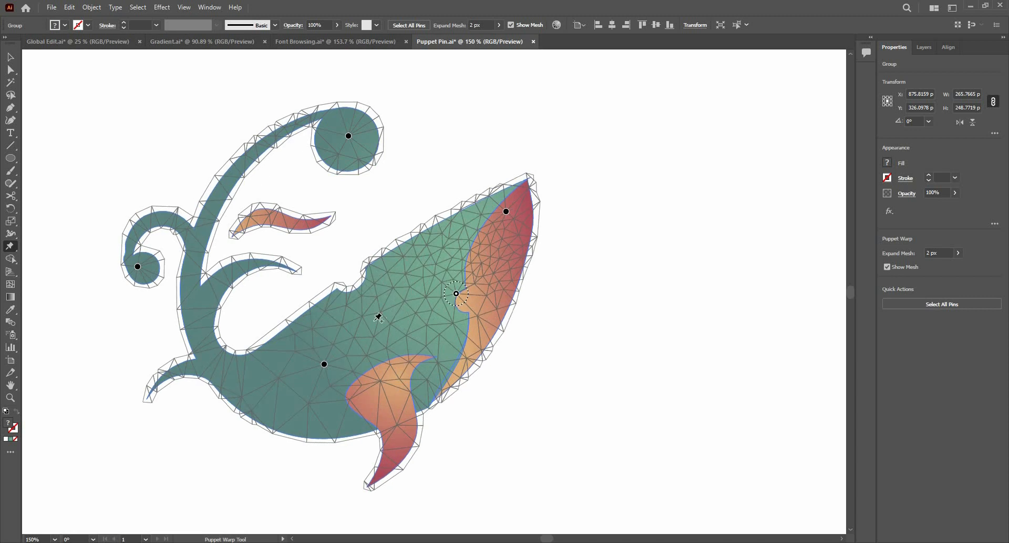
left_click(359, 329)
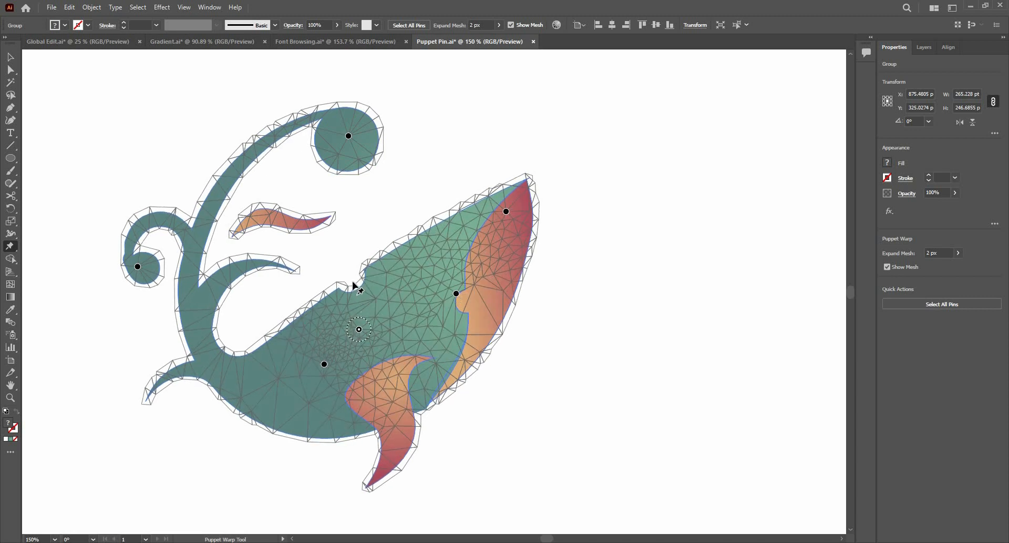
left_click_drag(359, 329, 355, 291)
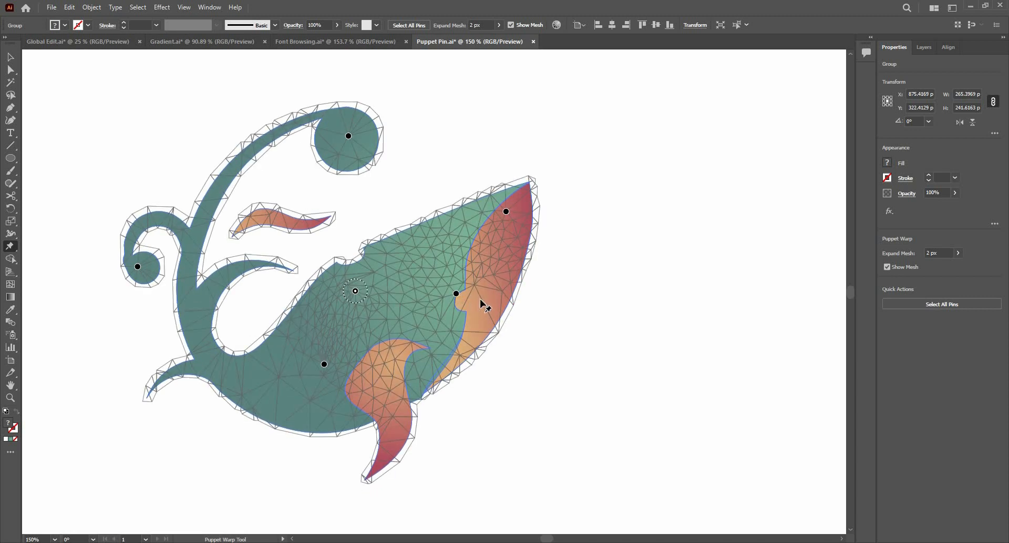
left_click_drag(456, 292, 495, 299)
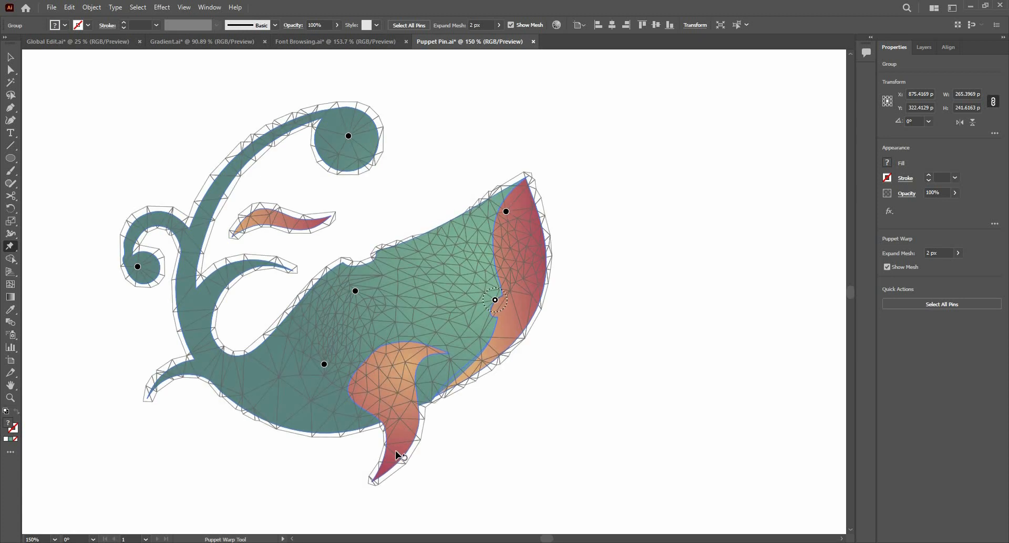
Add a pin near the tip of the orange fin and swing the fin tip forward toward the head
left_click(398, 455)
left_click_drag(398, 455, 432, 445)
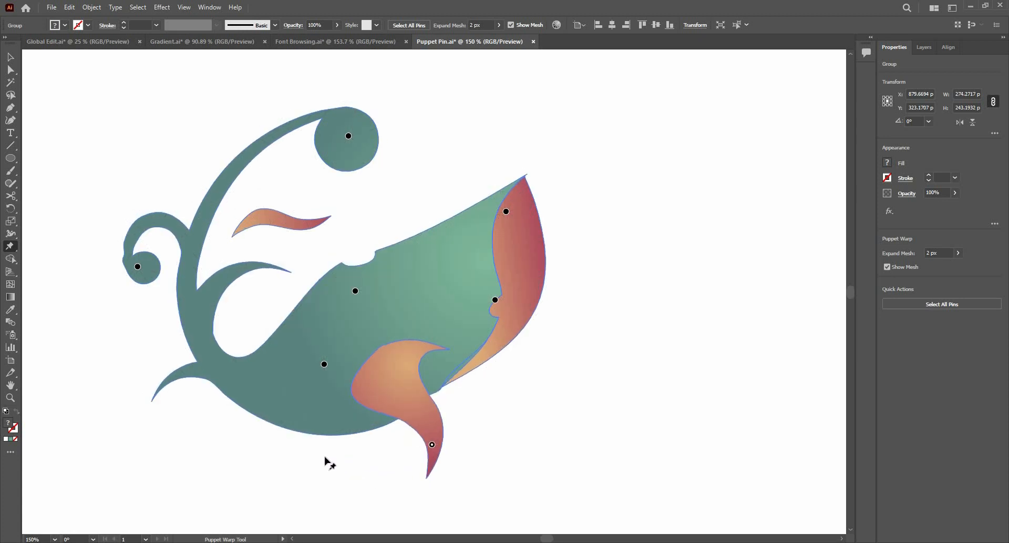
left_click_drag(325, 457, 428, 440)
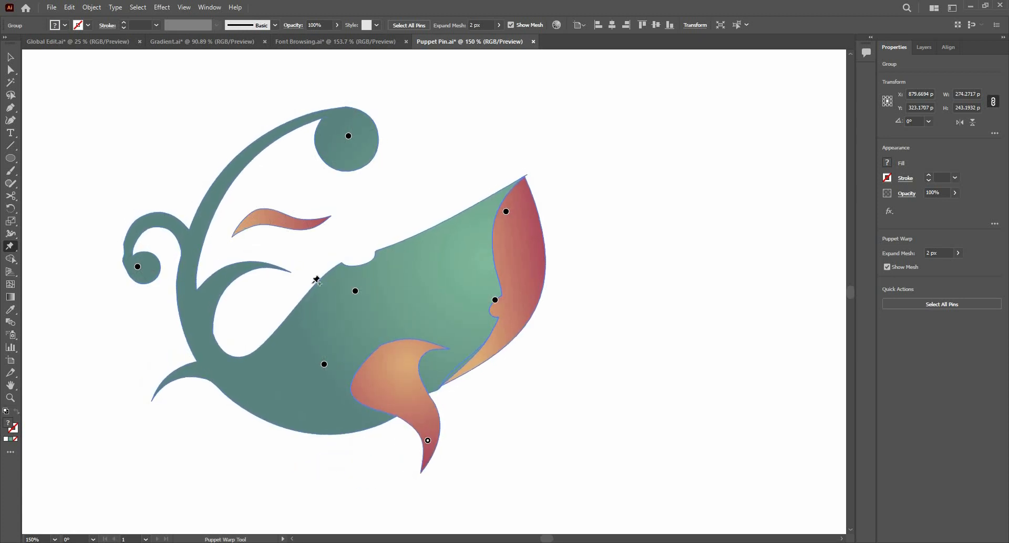
Delete the gradient whale's mid-body pin and the pin beside its orange face area, and finish warping the whale
key("ctrl+minus")
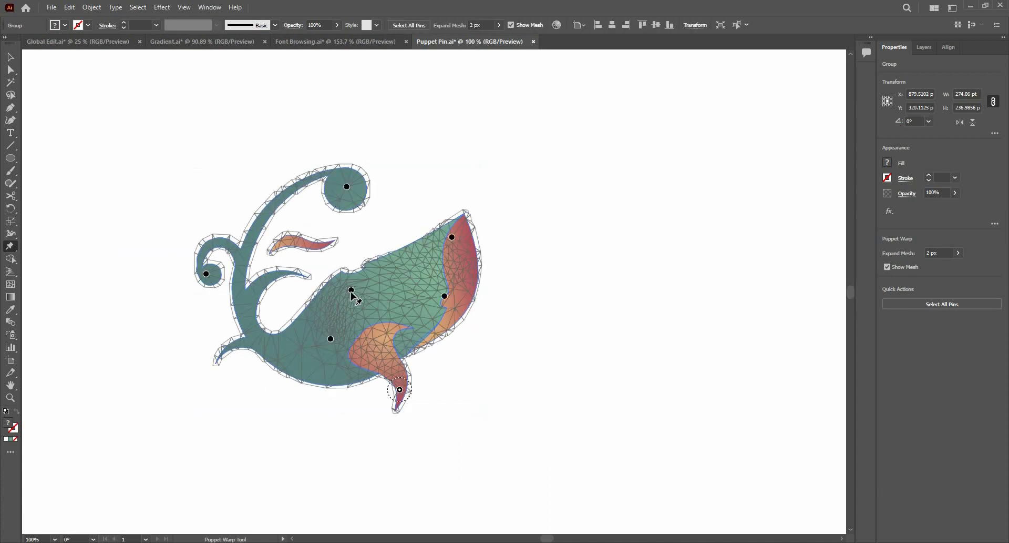
key("Delete")
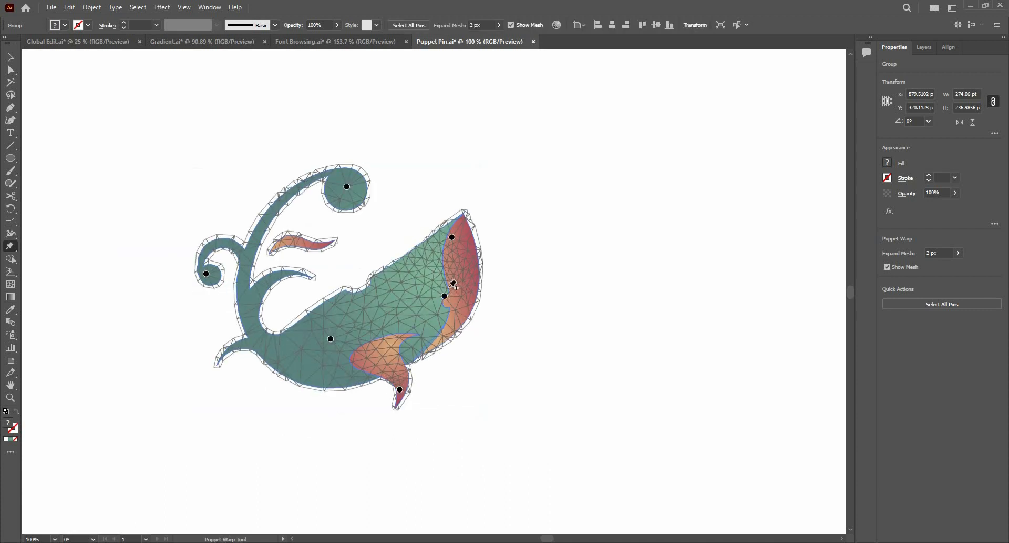
left_click(445, 296)
key("Delete")
left_click(10, 57)
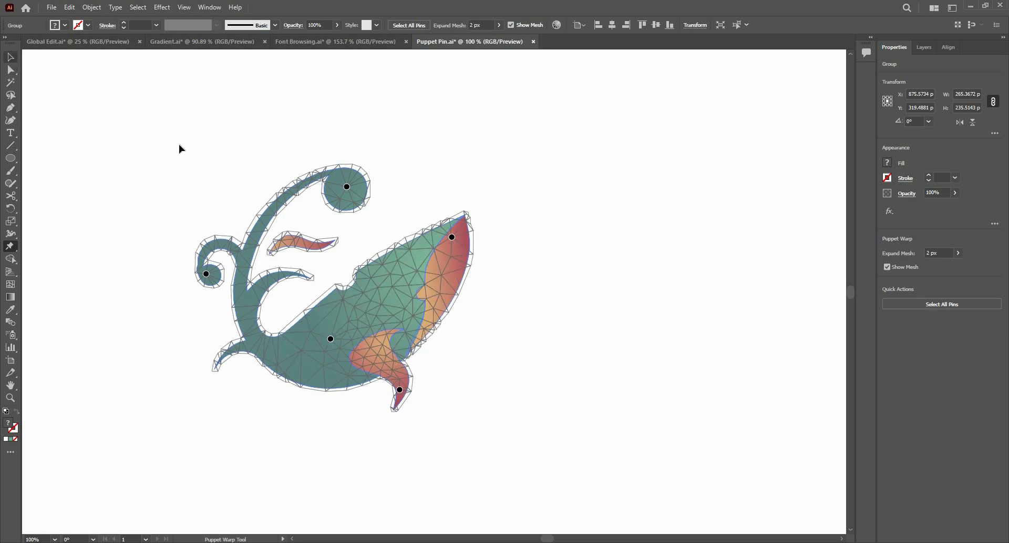
Select the red character with the hat and glasses and start Puppet Warp on it
key("ctrl+minus")
key("ctrl+minus")
left_click_drag(660, 299, 535, 225)
left_click_drag(417, 203, 226, 216)
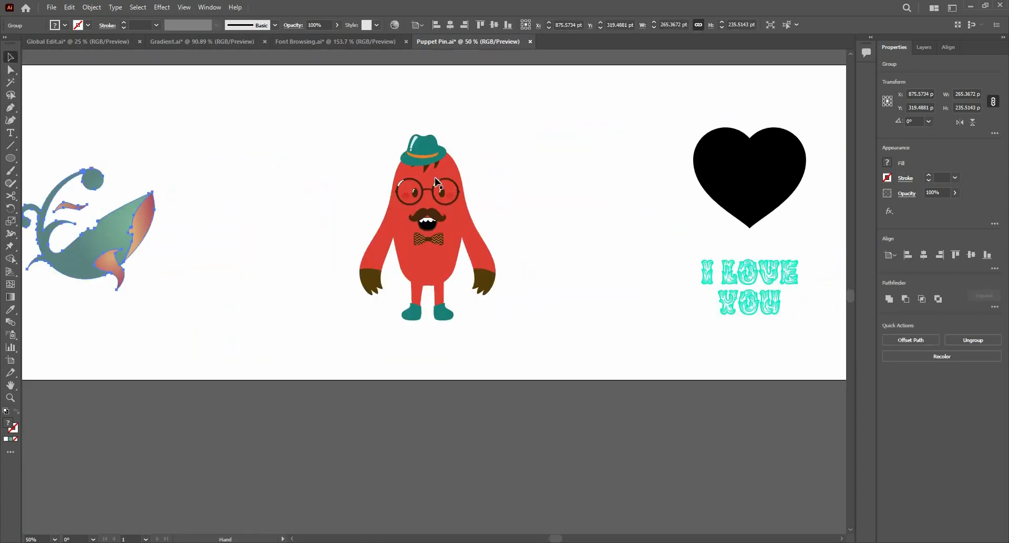
key("ctrl+plus")
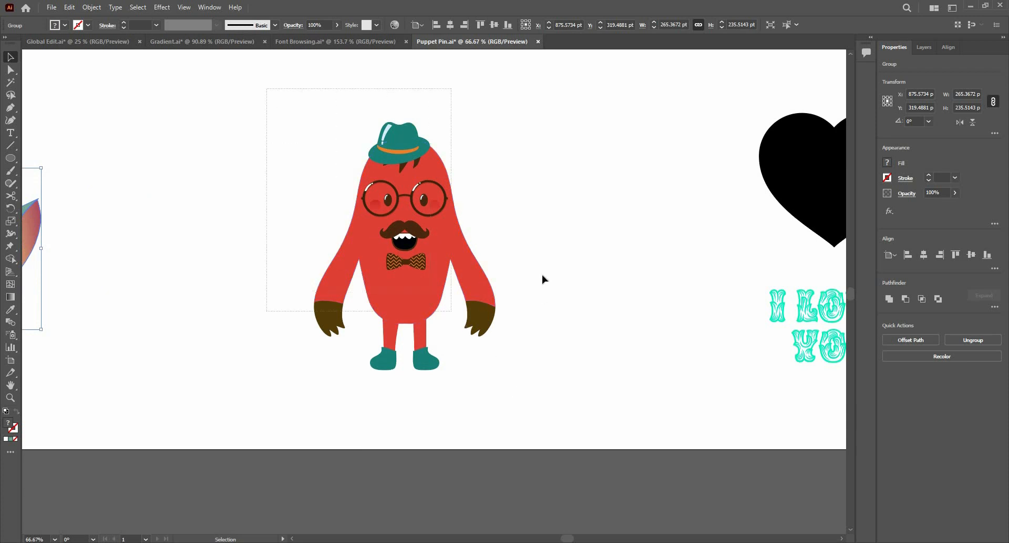
left_click(463, 278)
key("ctrl+plus")
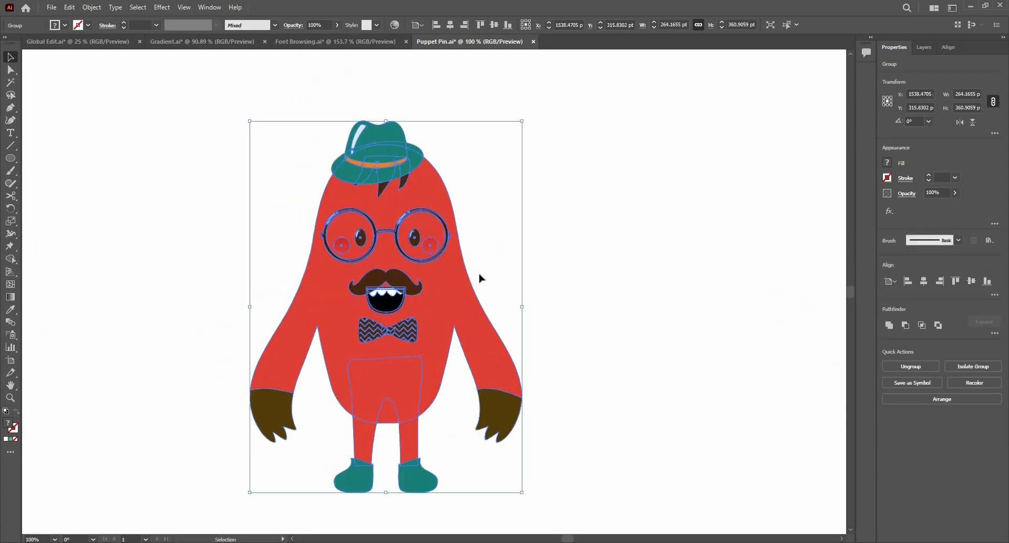
left_click(10, 246)
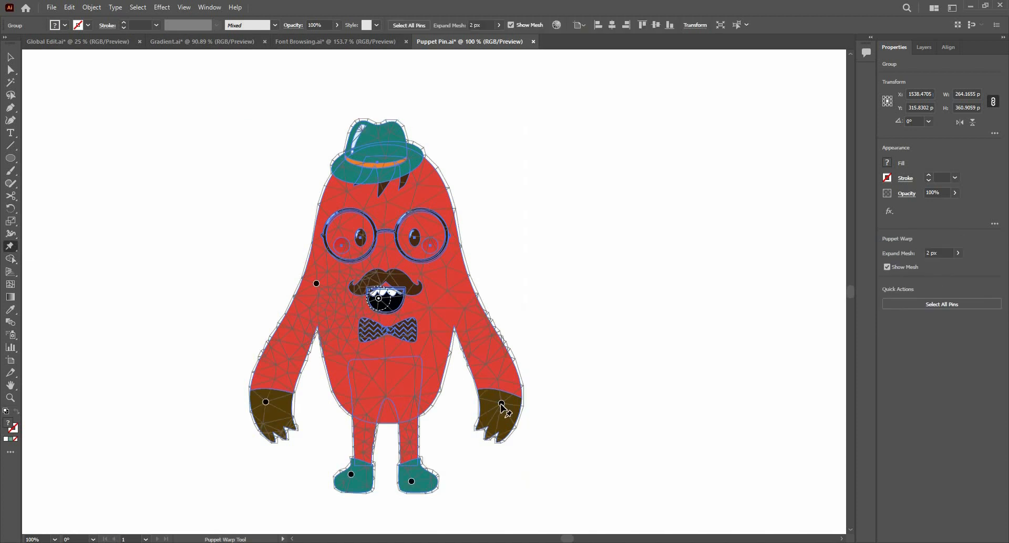
Spread the red character's hand and foot pins outward, readjusting its shoulder pin to keep the body in shape
left_click_drag(502, 403, 527, 375)
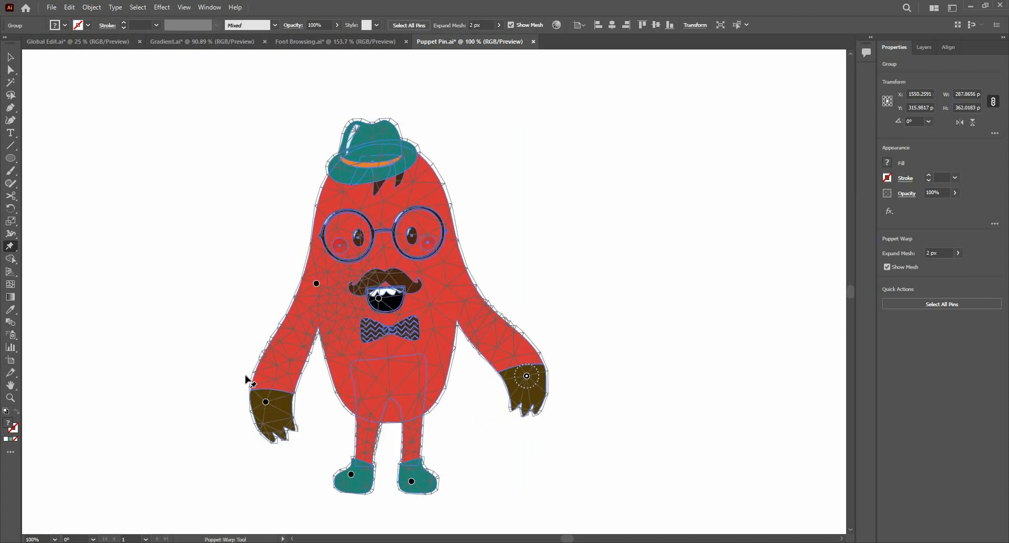
left_click_drag(266, 401, 244, 378)
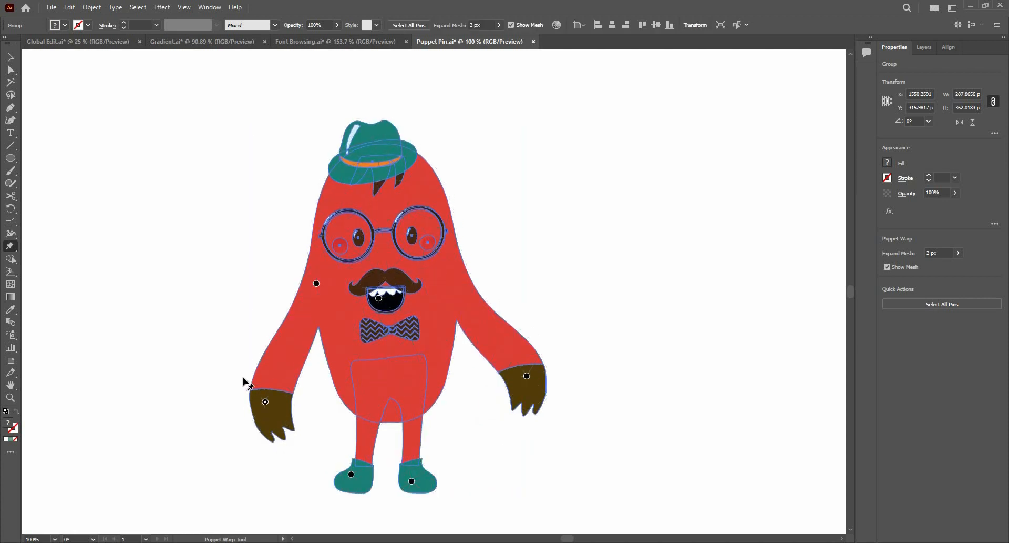
left_click(312, 279)
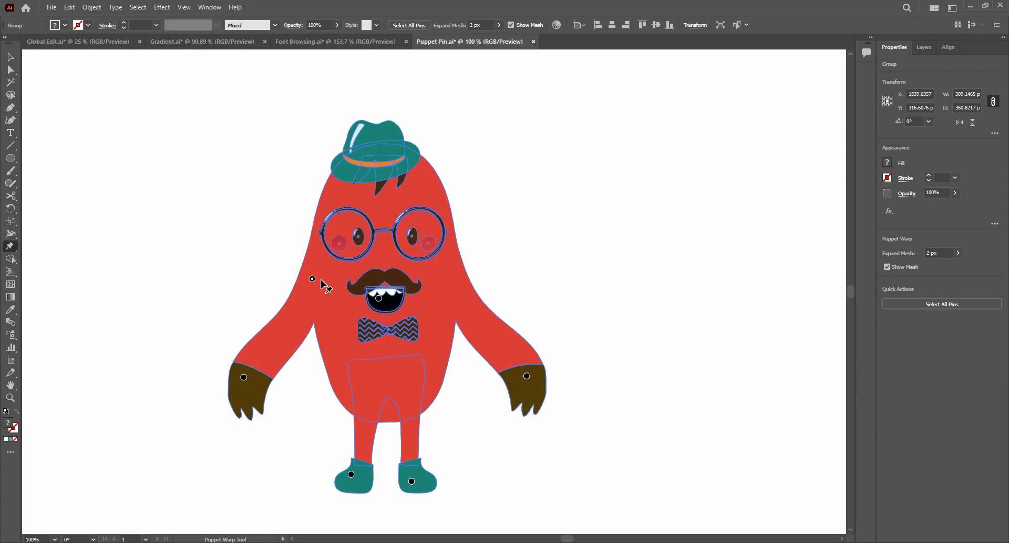
left_click_drag(313, 278, 319, 282)
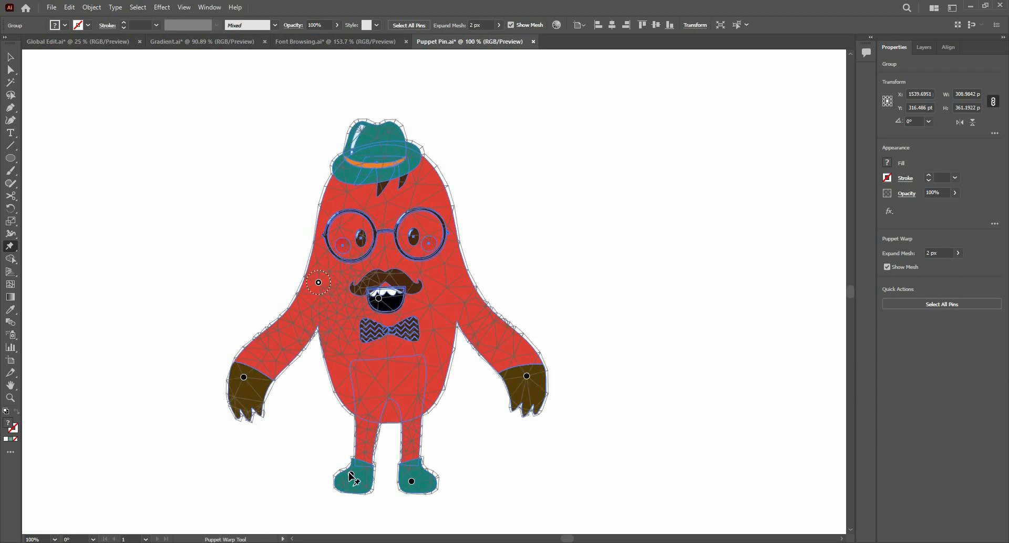
left_click_drag(351, 473, 337, 470)
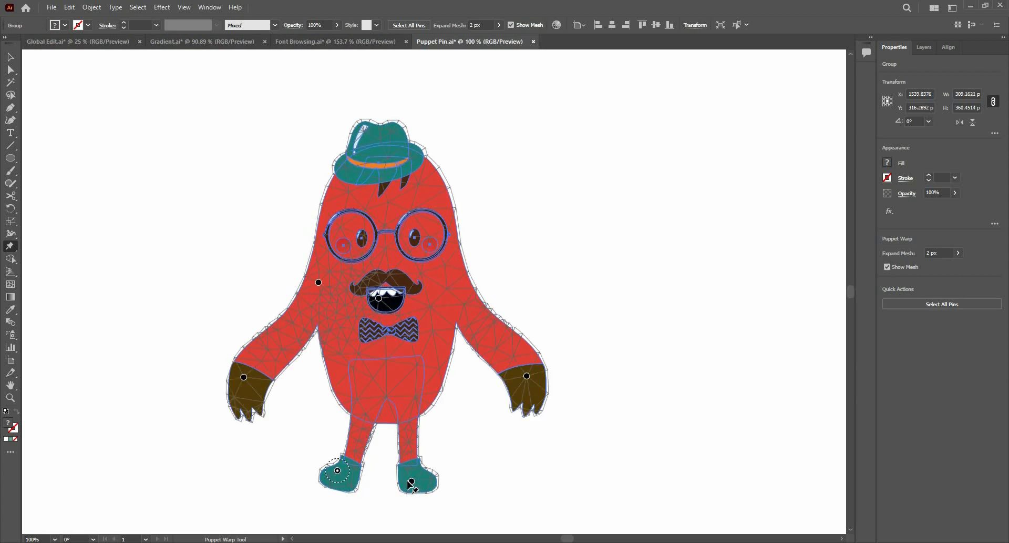
left_click_drag(413, 480, 432, 477)
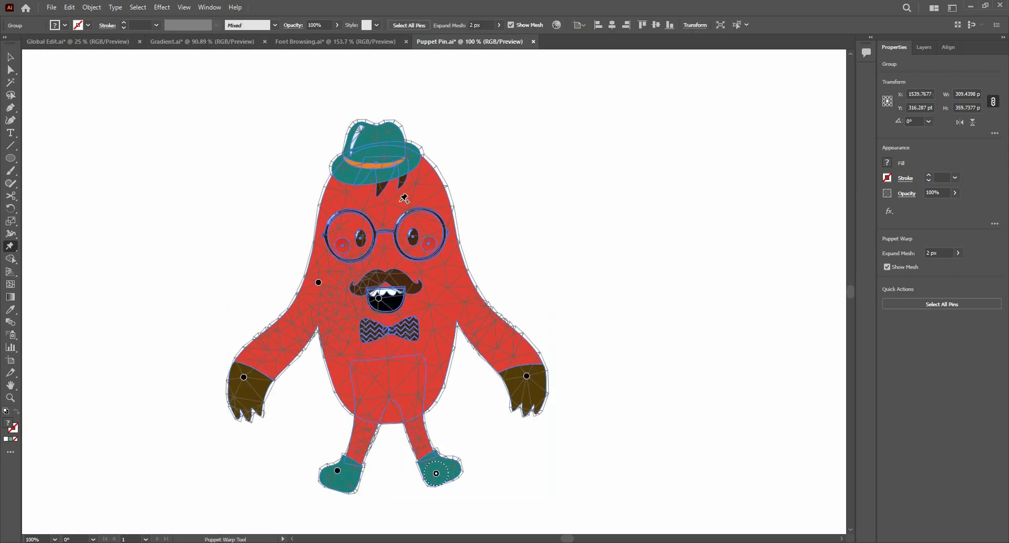
Add a pin on the character's forehead and tilt the head slightly, and try raising one hand pin, undoing that move
mouse_move(380, 206)
left_mouse_down()
mouse_move(390, 207)
mouse_move(376, 208)
left_mouse_up()
left_click(379, 298)
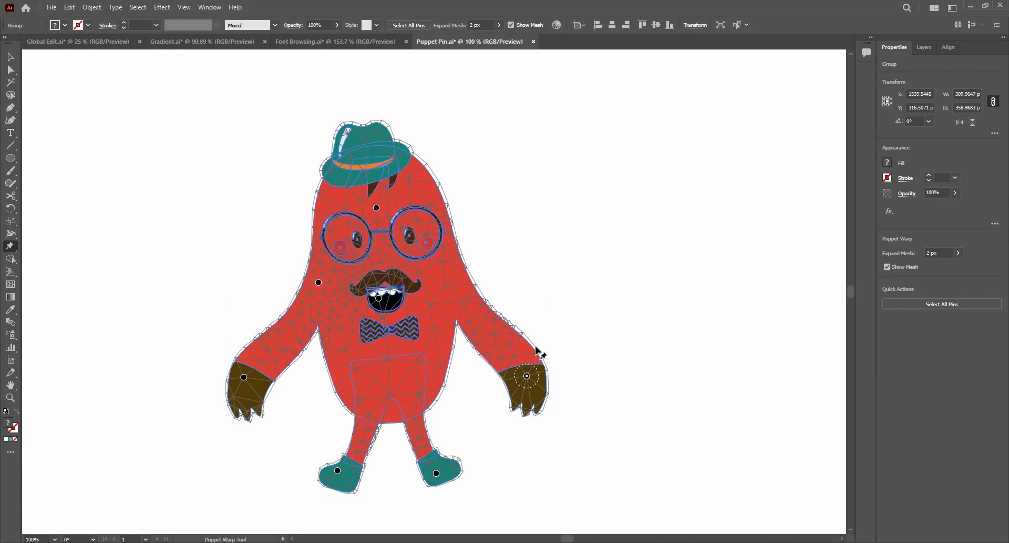
left_click_drag(527, 375, 536, 352)
key("ctrl+z")
Move the "I LOVE YOU" lettering onto the upper part of the black heart
scroll(494, 315, "down", 1)
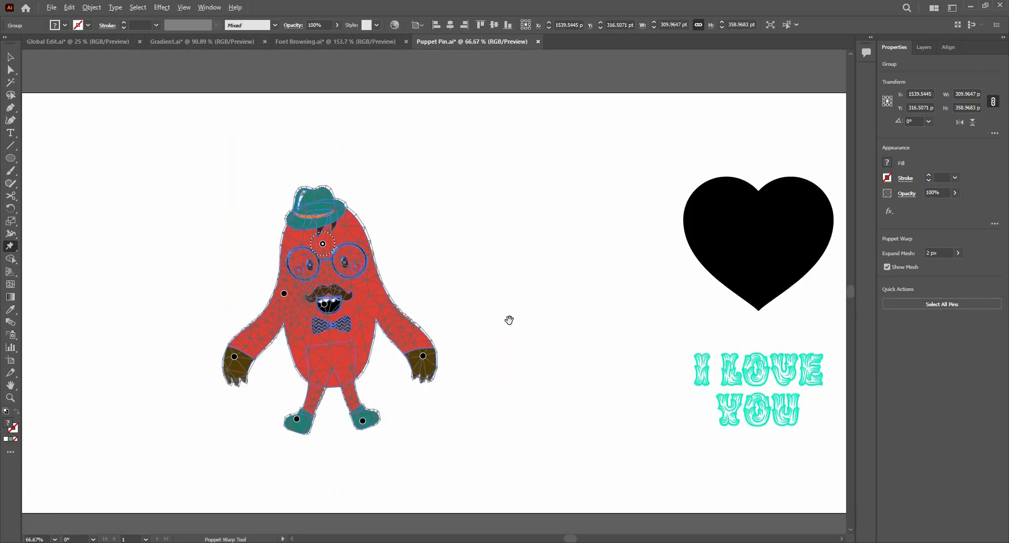
scroll(651, 259, "right", 5)
scroll(651, 260, "up", 1)
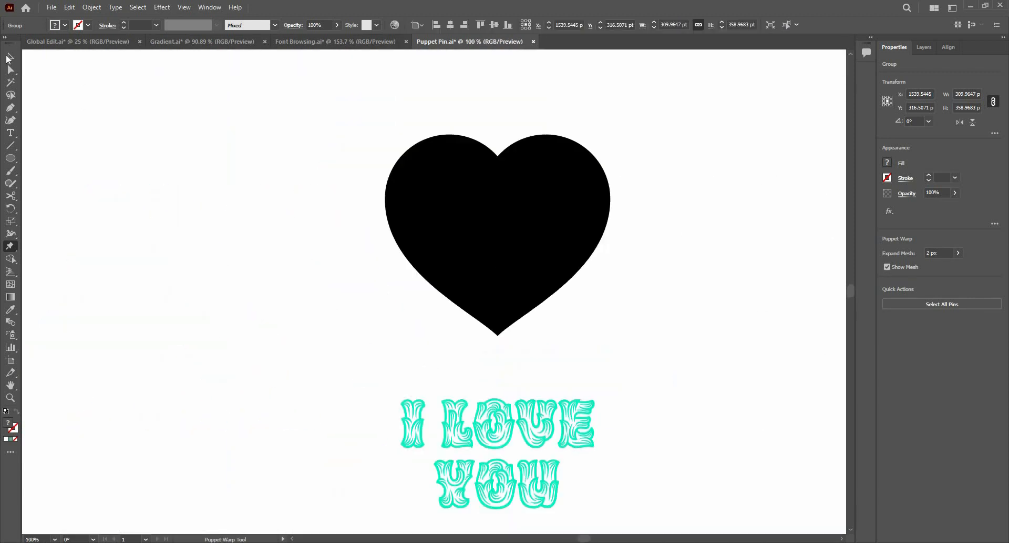
key("v")
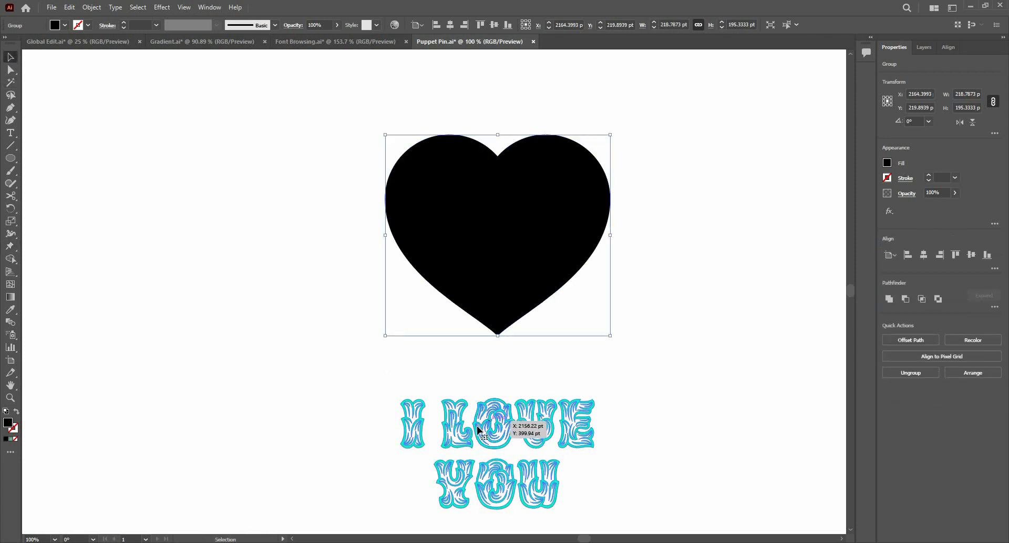
left_click(513, 418)
left_click_drag(477, 427, 518, 207)
scroll(517, 219, "up", 1)
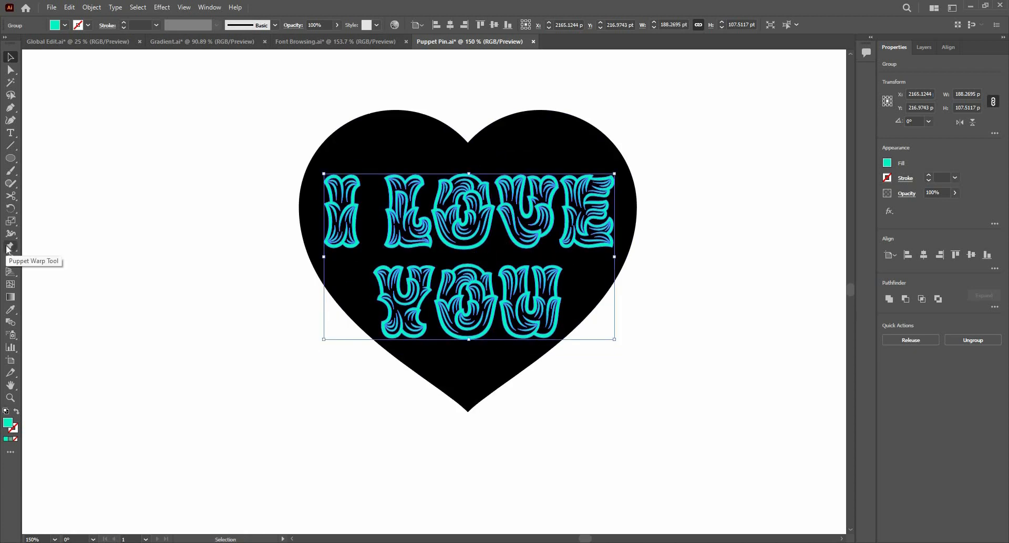
Start Puppet Warp on the lettering, add a pin at the base of the "I" and try shifting it, undoing the move
left_click(10, 246)
key("ctrl+plus")
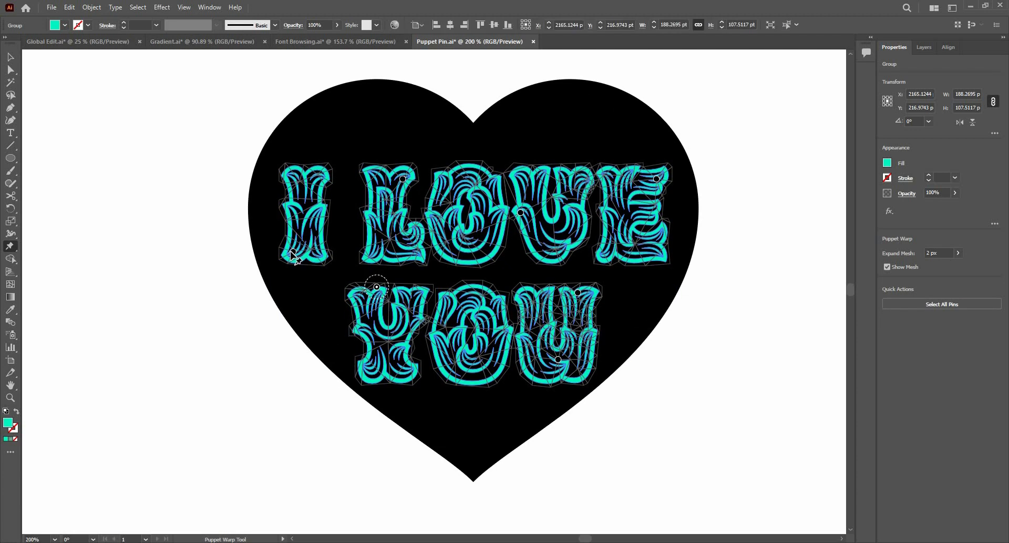
left_click_drag(287, 255, 289, 258)
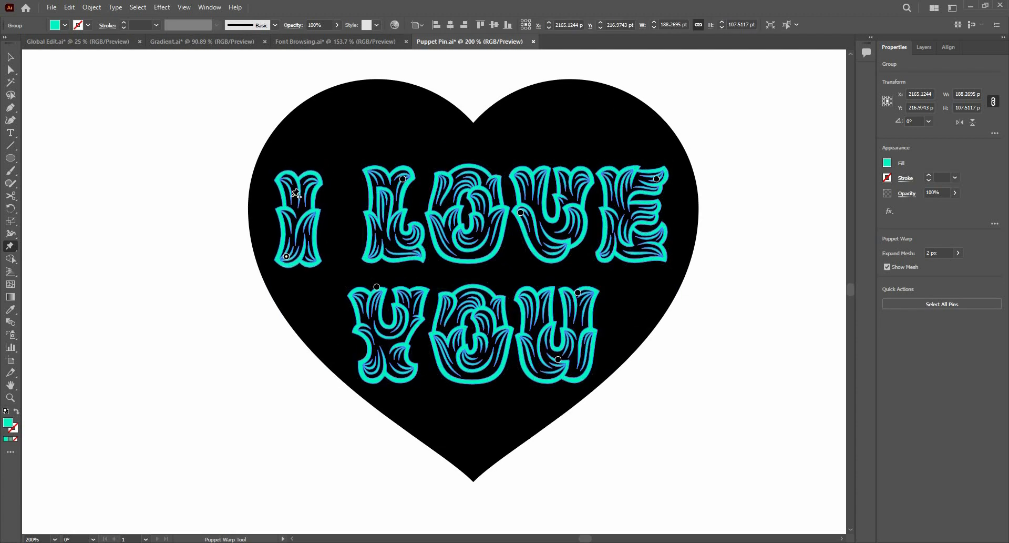
key("ctrl+z")
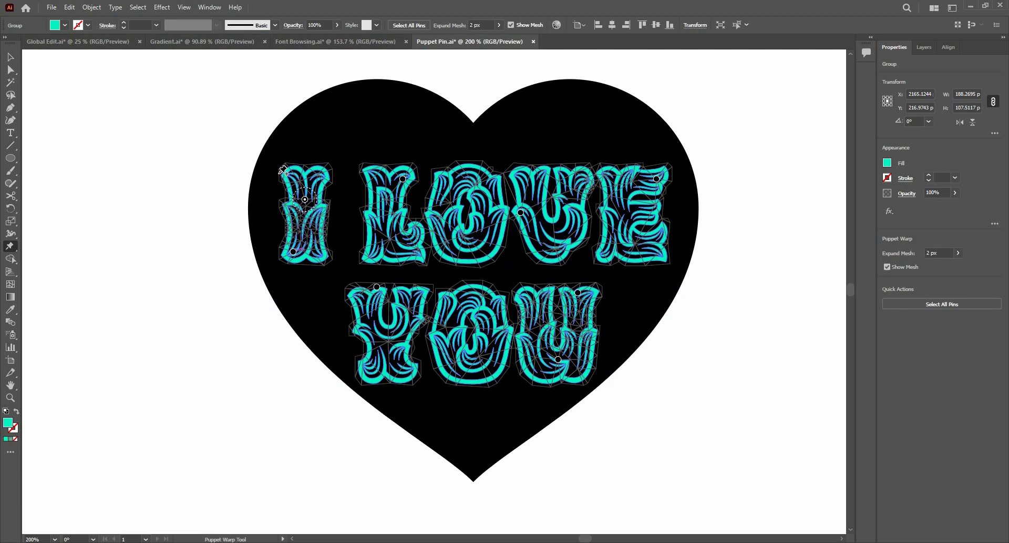
Add pins at the upper corner and side of the "I" and move its pins outward to follow the heart's edge
left_click(283, 174)
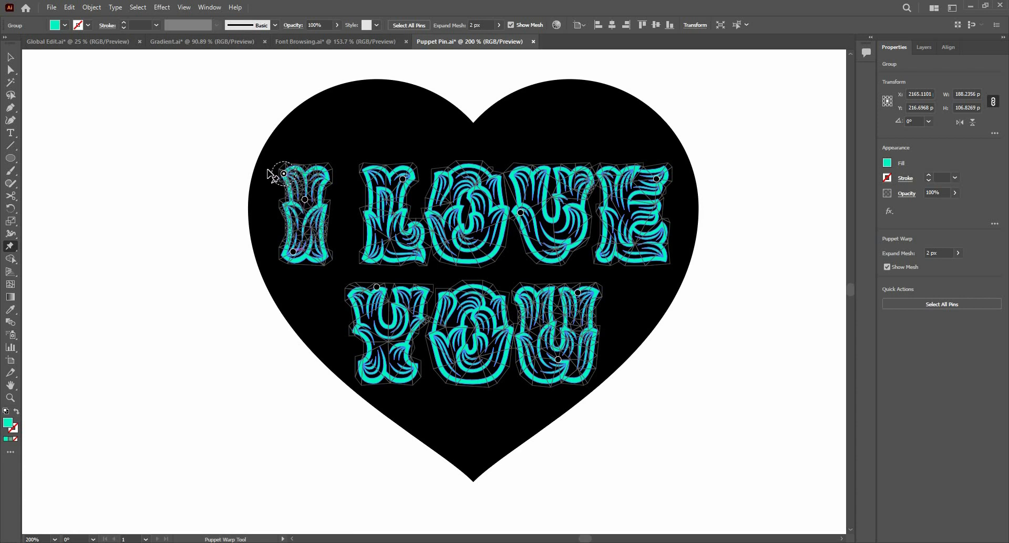
left_click_drag(268, 169, 266, 165)
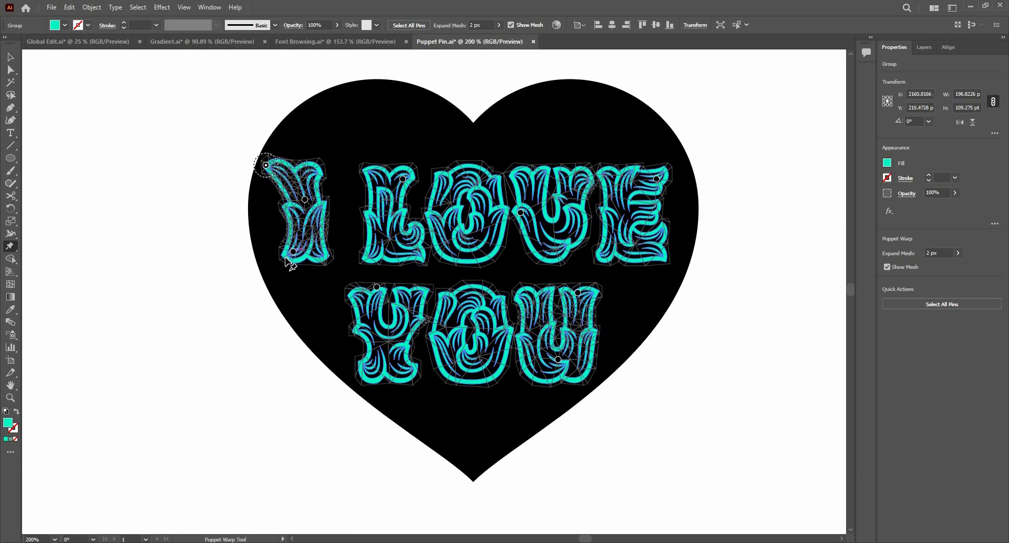
left_click_drag(293, 252, 279, 269)
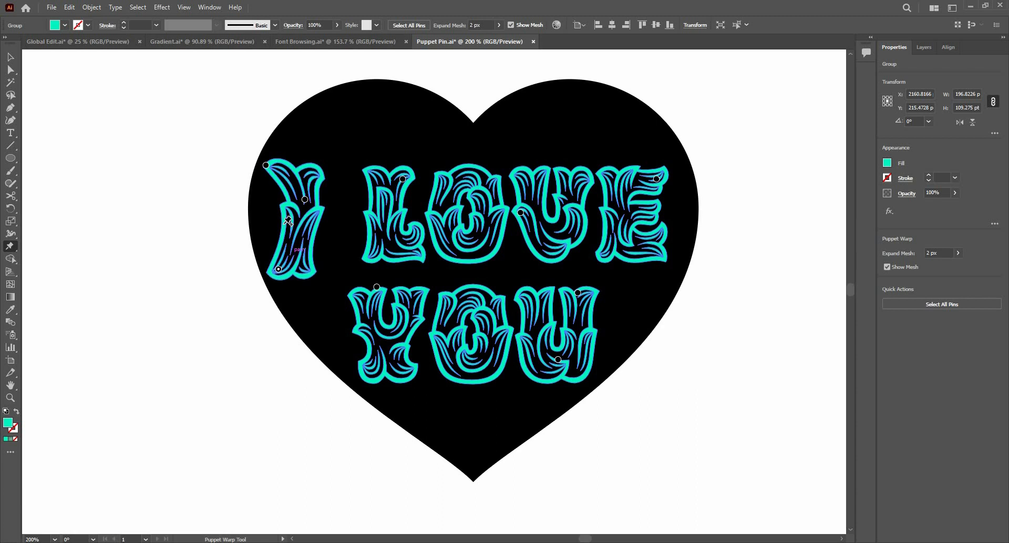
left_click_drag(281, 222, 263, 224)
left_click_drag(304, 199, 283, 200)
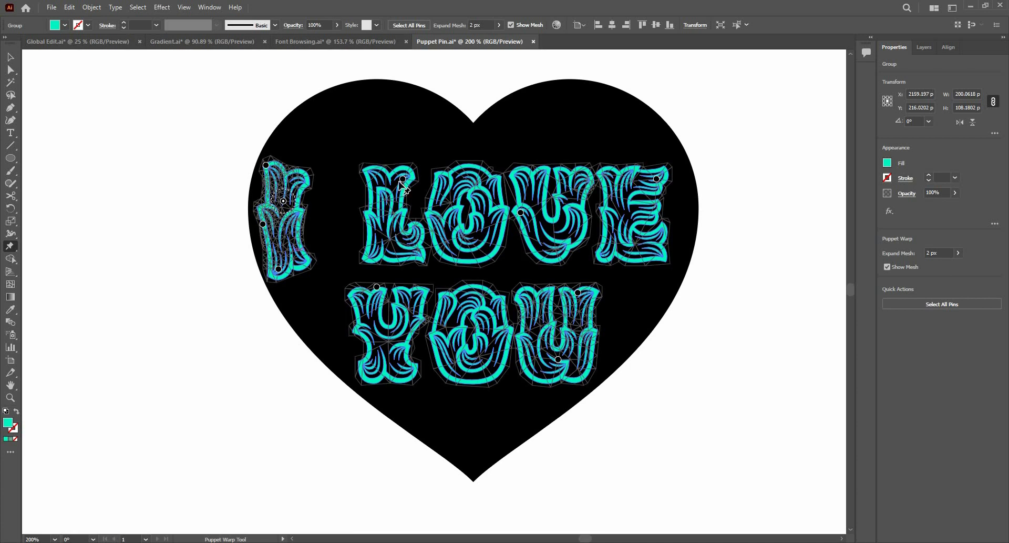
Try moving the "L" by its existing pin and undo it; add top and base pins and stretch its top toward the heart's lobe
left_click_drag(403, 179, 387, 178)
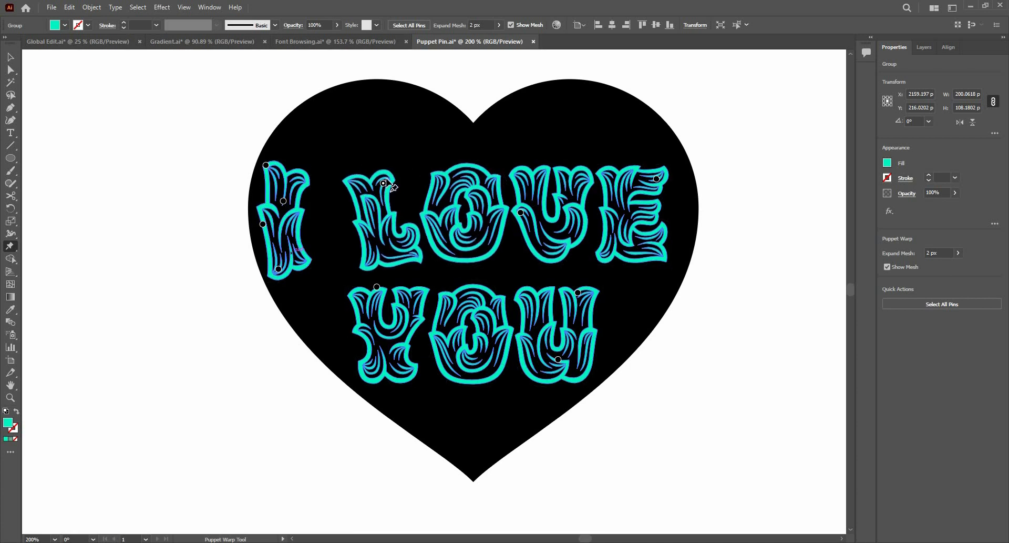
key("ctrl+z")
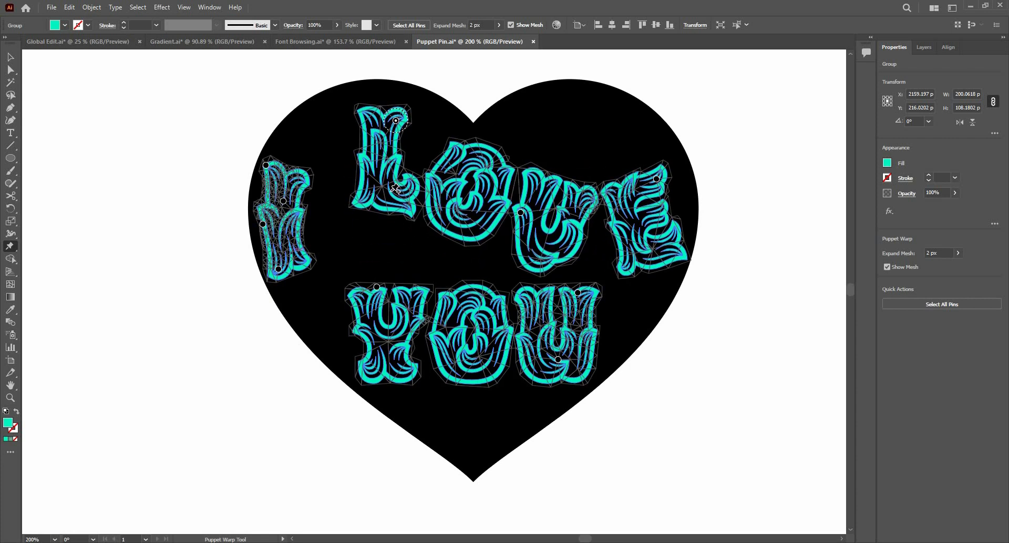
left_click(370, 178)
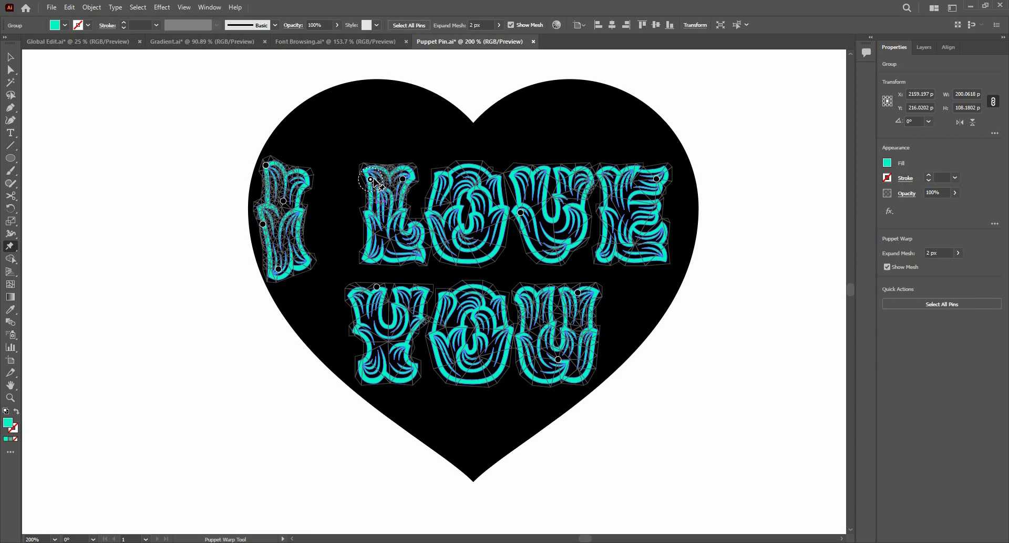
left_click(386, 257)
left_click_drag(370, 178, 349, 104)
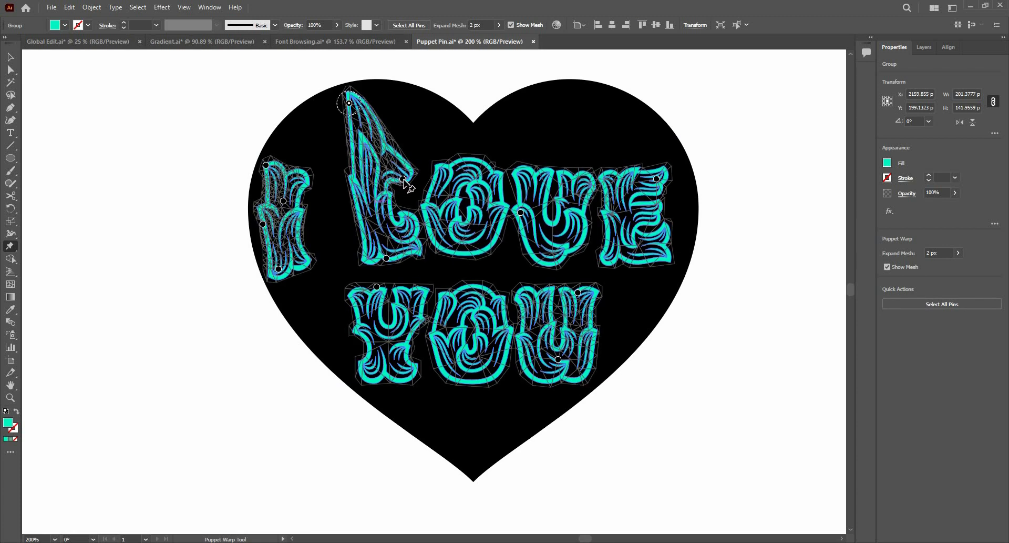
left_click_drag(407, 161, 415, 102)
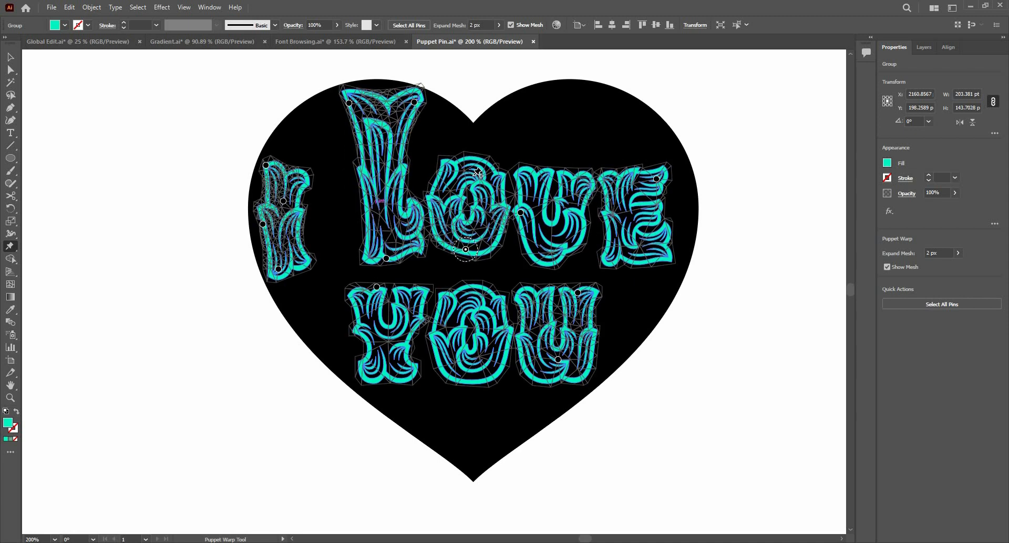
Stretch the top of the "O" upward with a pin, and pin both arms of the "V", pulling the arm beside the "O" up
left_click_drag(470, 179, 468, 142)
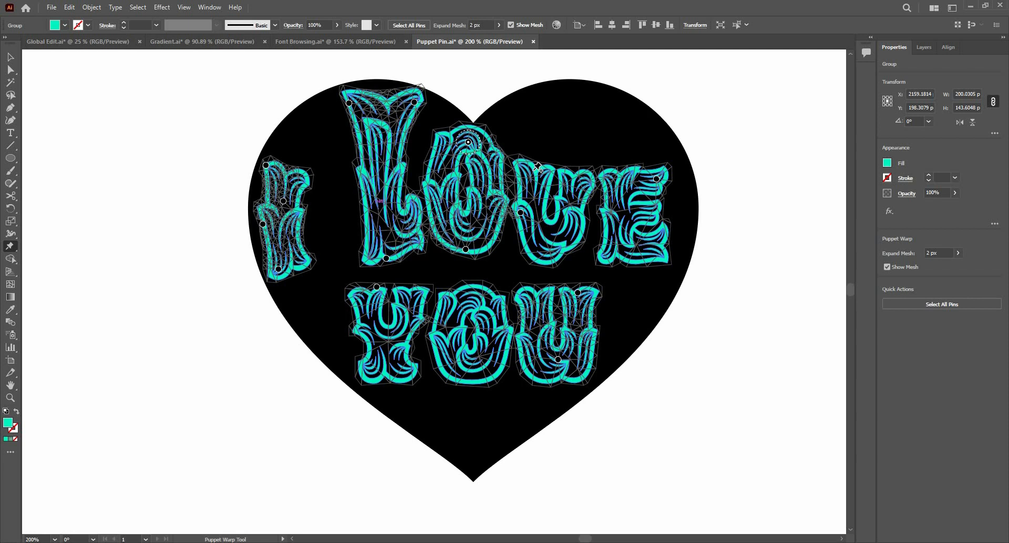
left_click(580, 183)
left_click(533, 173)
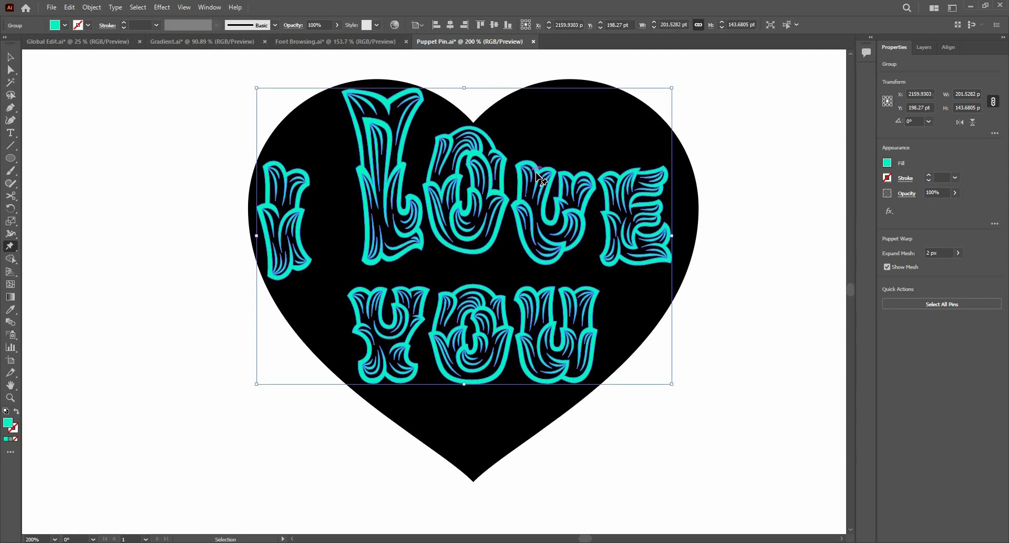
left_click_drag(533, 173, 519, 102)
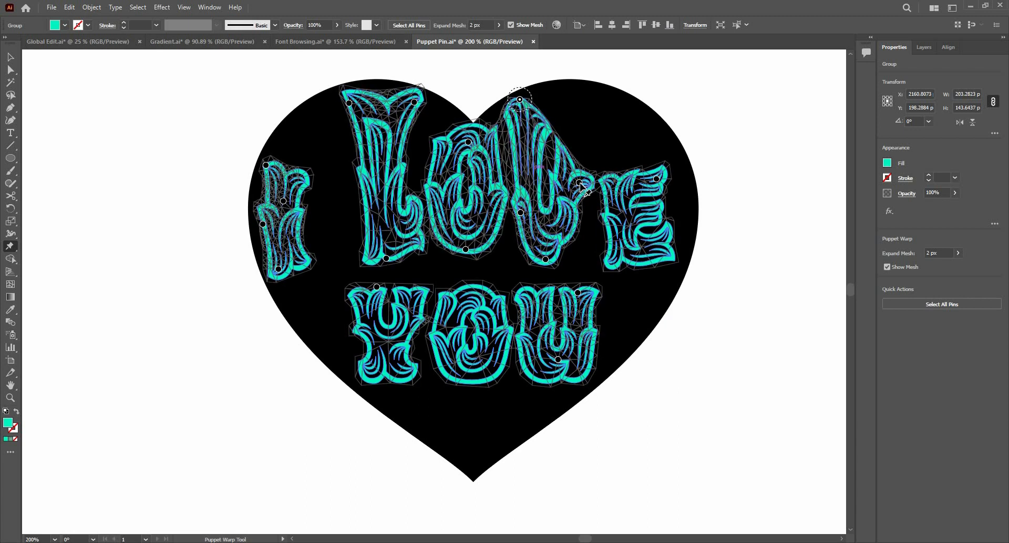
Anchor the base of the "E" with a pin and raise the "V" arm beside it toward the heart's upper edge, redoing the first attempt
left_click_drag(585, 154, 588, 107)
key("ctrl+z")
left_click(615, 266)
left_click(579, 183)
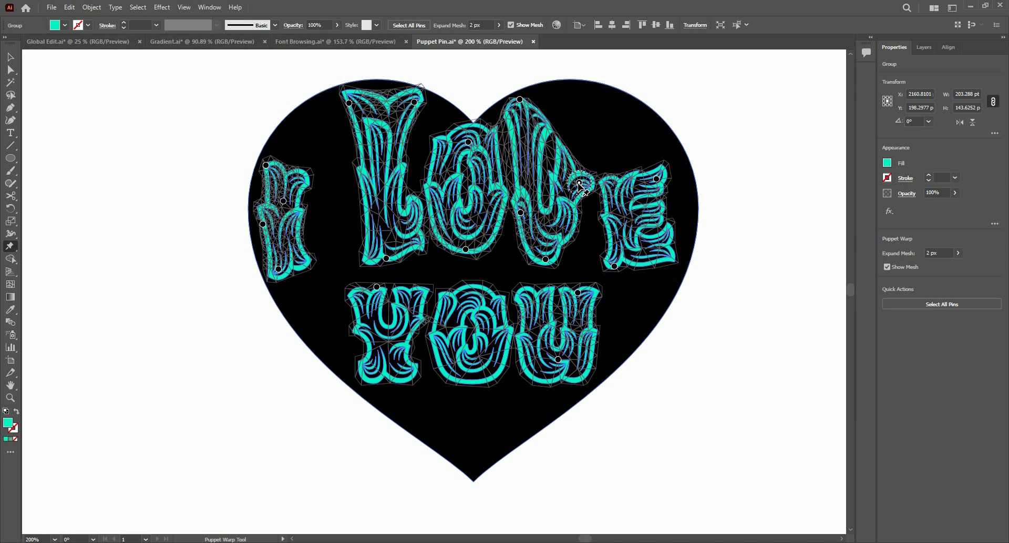
left_click_drag(585, 135, 591, 105)
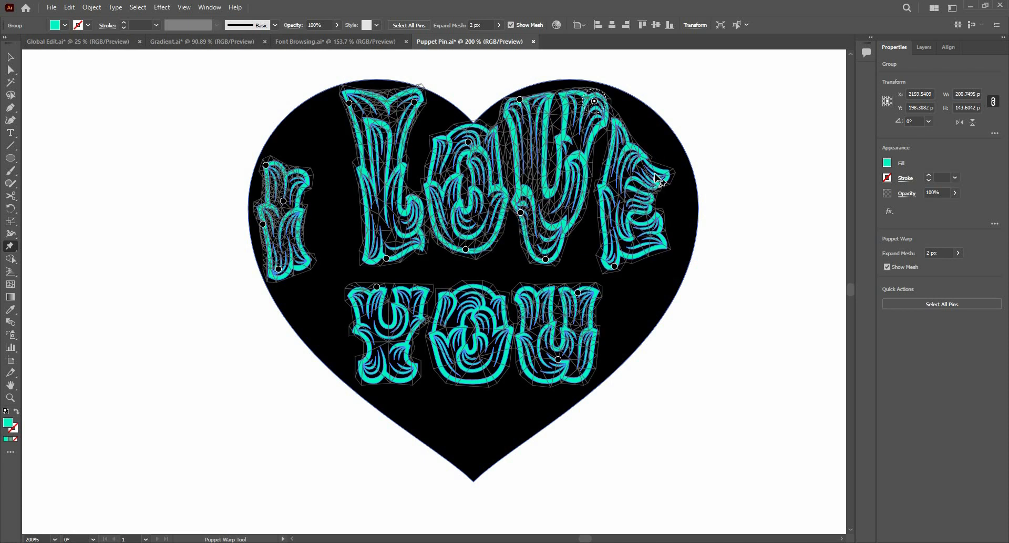
Pin the top corner and the three arms of the "E" in "LOVE", pulling them outward to follow the heart's curved edge
left_click_drag(656, 178, 665, 152)
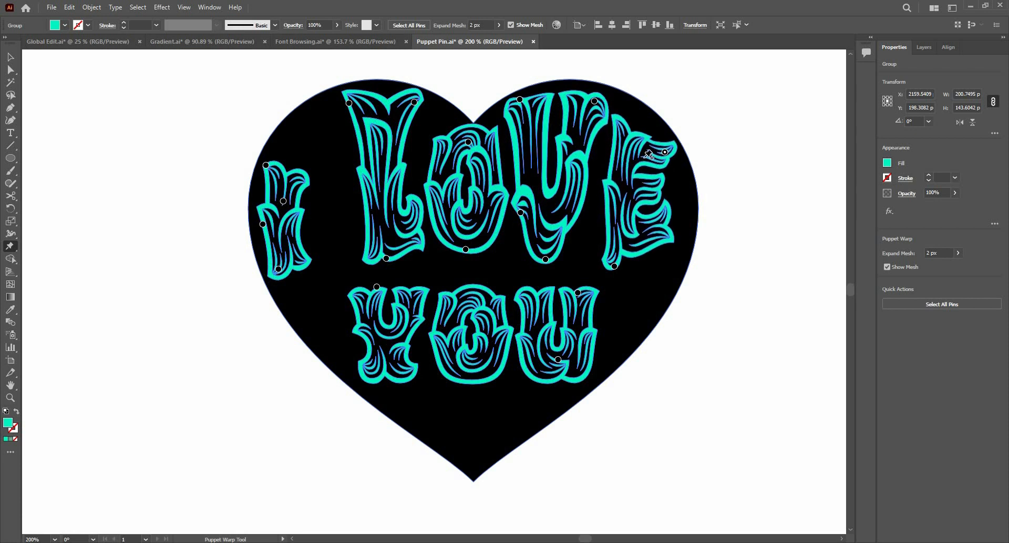
left_click(629, 136)
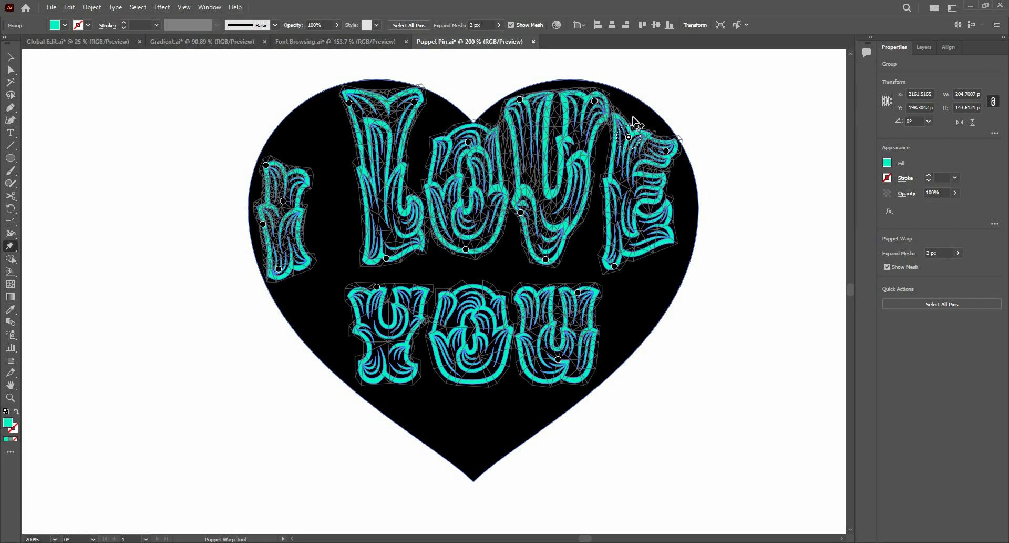
left_click_drag(629, 137, 633, 115)
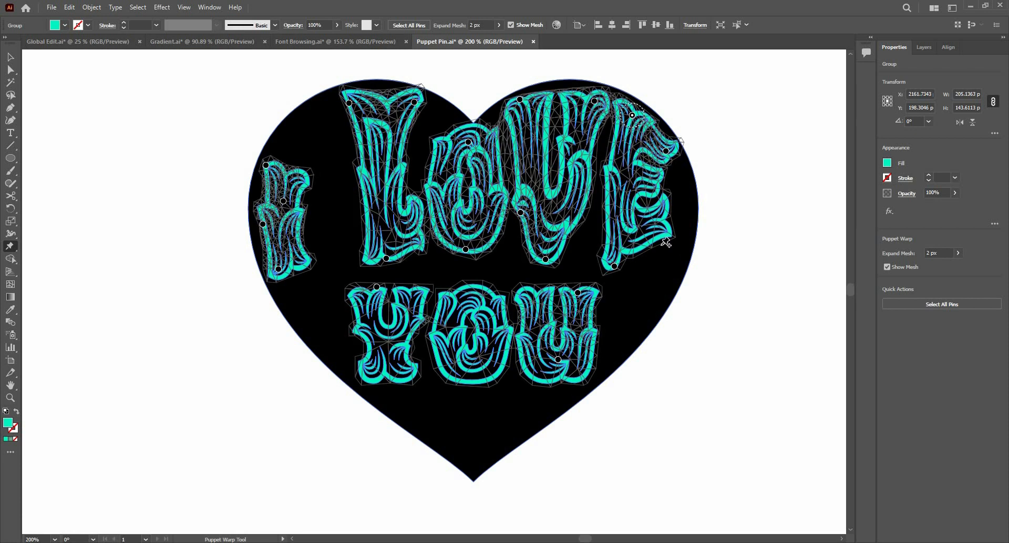
mouse_move(664, 247)
left_mouse_down()
mouse_move(662, 237)
mouse_move(676, 247)
left_mouse_up()
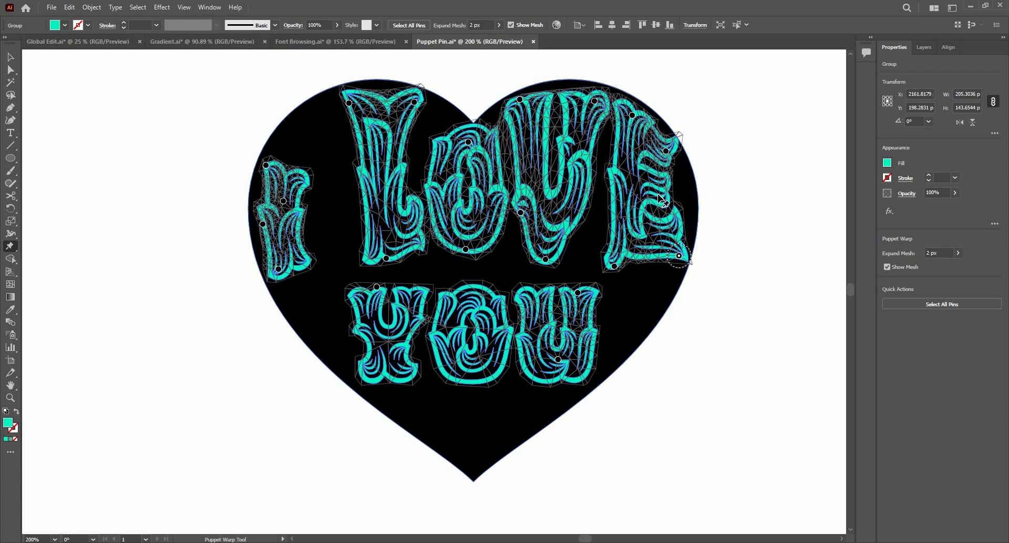
left_click_drag(659, 195, 676, 198)
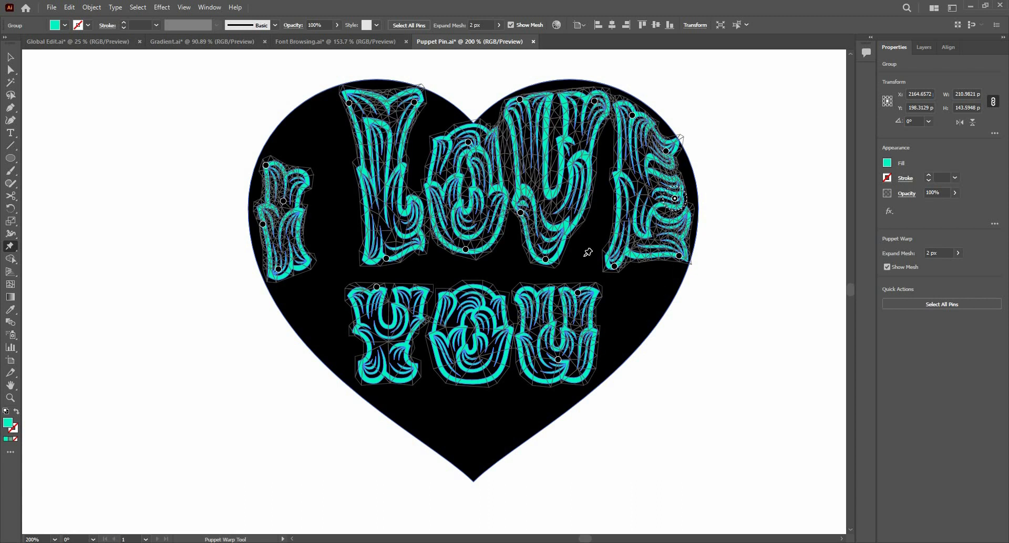
Shift the base, stem and top corner of the "E" toward the "V" with pins, and nudge its middle arm slightly up
left_click_drag(613, 267, 600, 263)
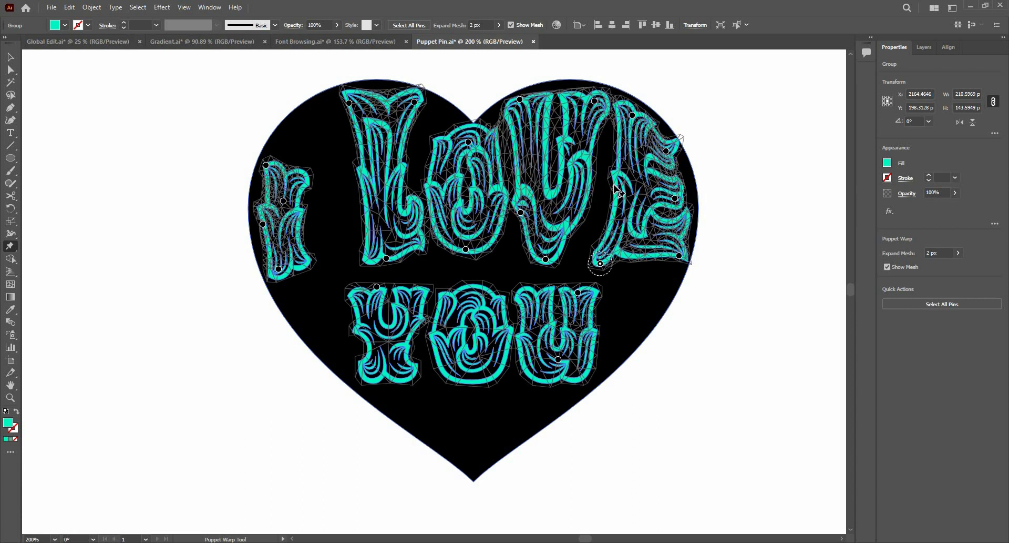
left_click_drag(614, 185, 605, 181)
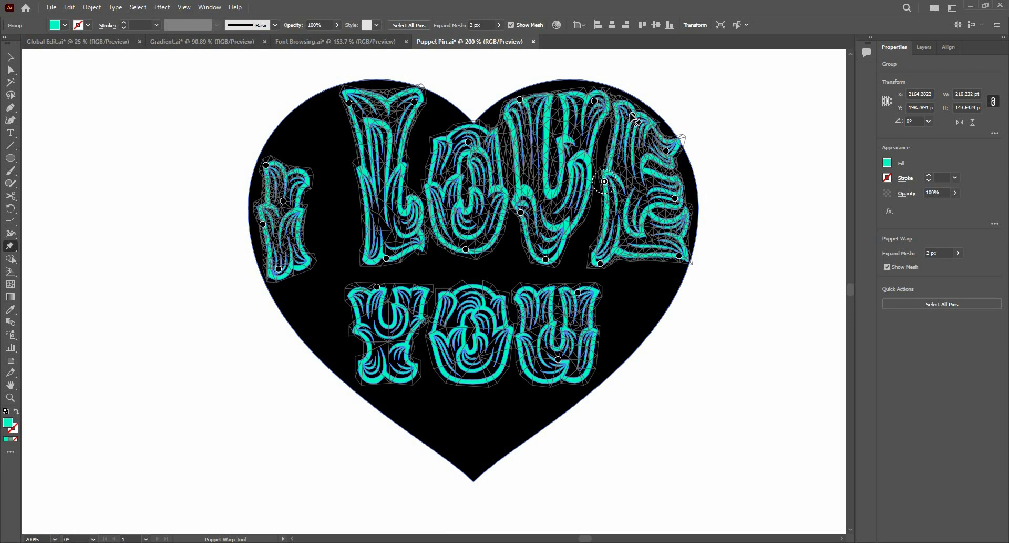
left_click_drag(633, 115, 620, 115)
left_click_drag(676, 199, 678, 195)
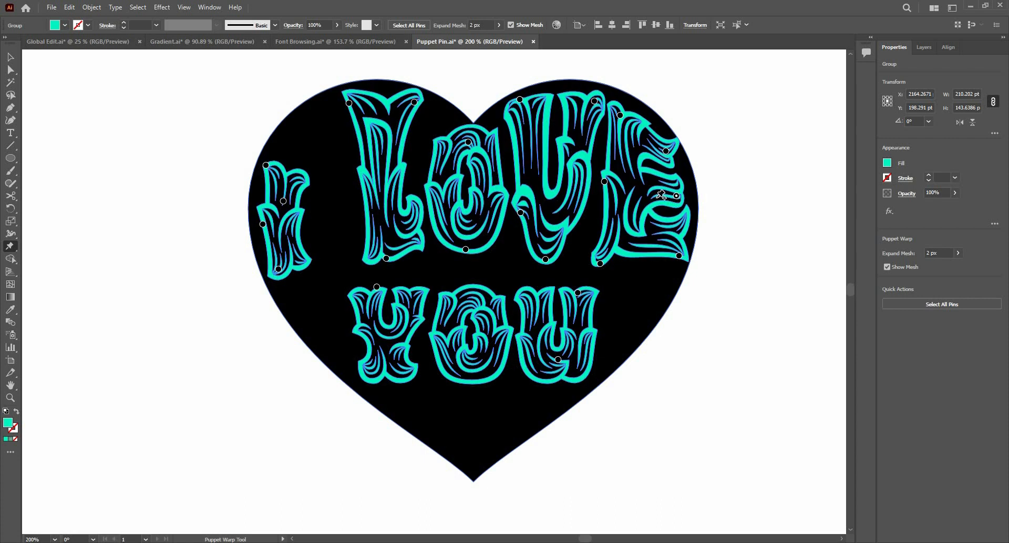
Pin the base, far arm and side of the "Y" in "YOU", pulling its base down and outer arm toward the heart's edge
left_click(387, 373)
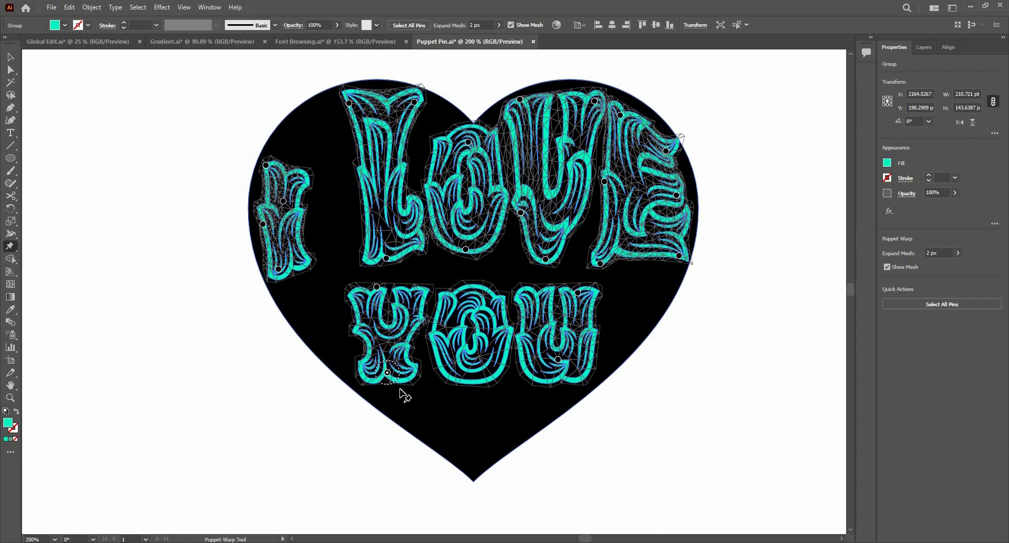
left_click_drag(405, 395, 406, 393)
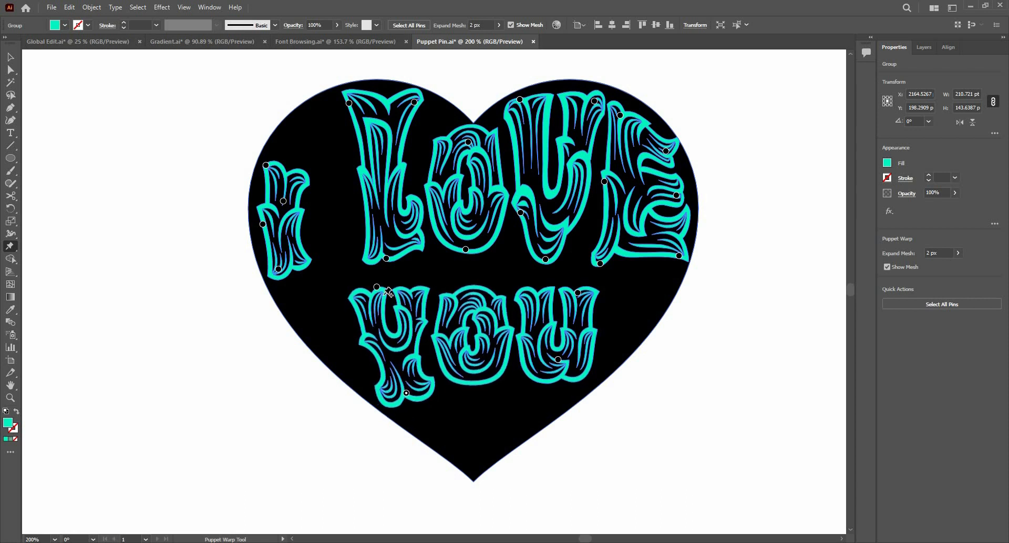
left_click_drag(387, 291, 312, 313)
key("ctrl+z")
left_click(420, 304)
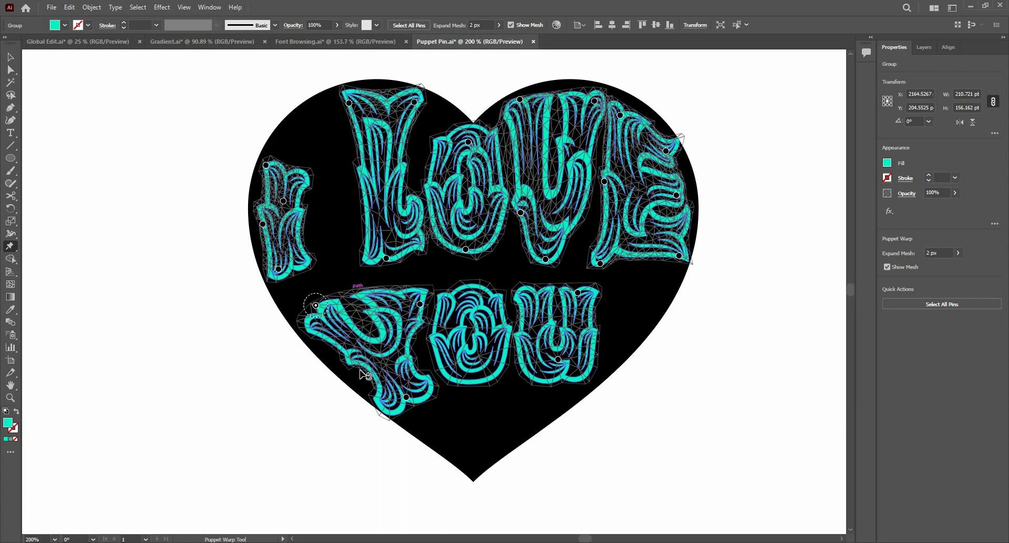
left_click_drag(359, 361, 353, 366)
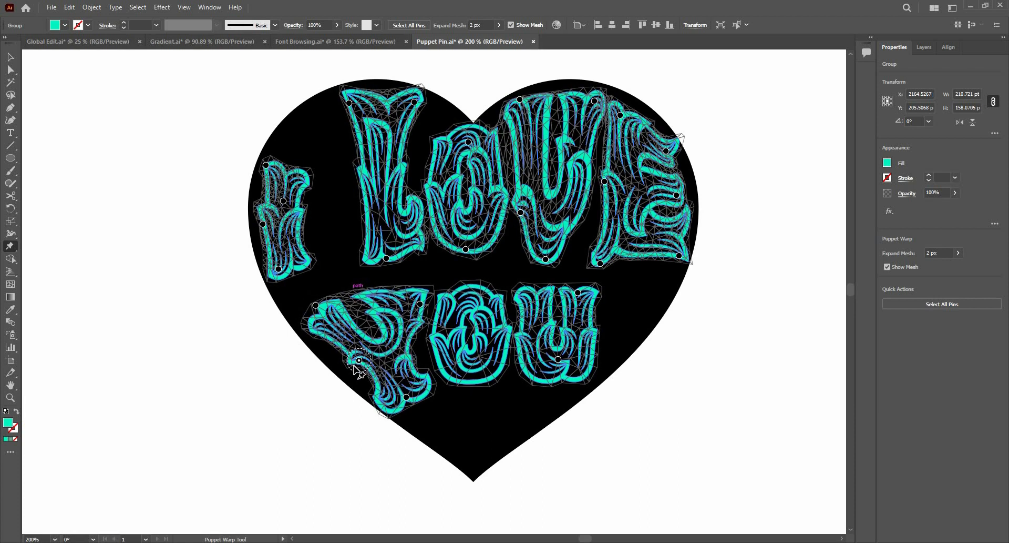
Anchor the base of the "O" in "YOU" and spread the "U"'s arms apart, redoing the outer arm, with its base pulled down
left_click(471, 377)
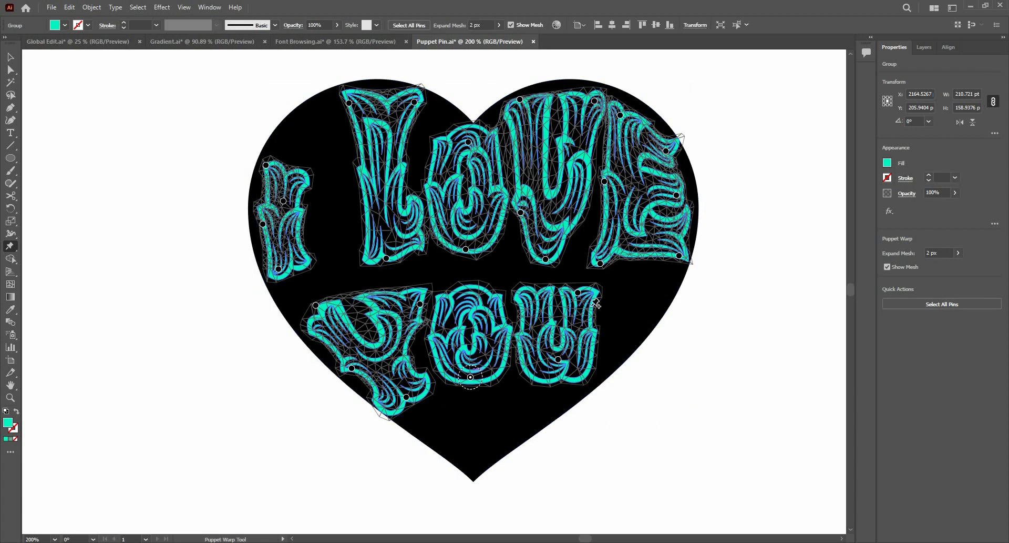
left_click_drag(593, 302, 608, 302)
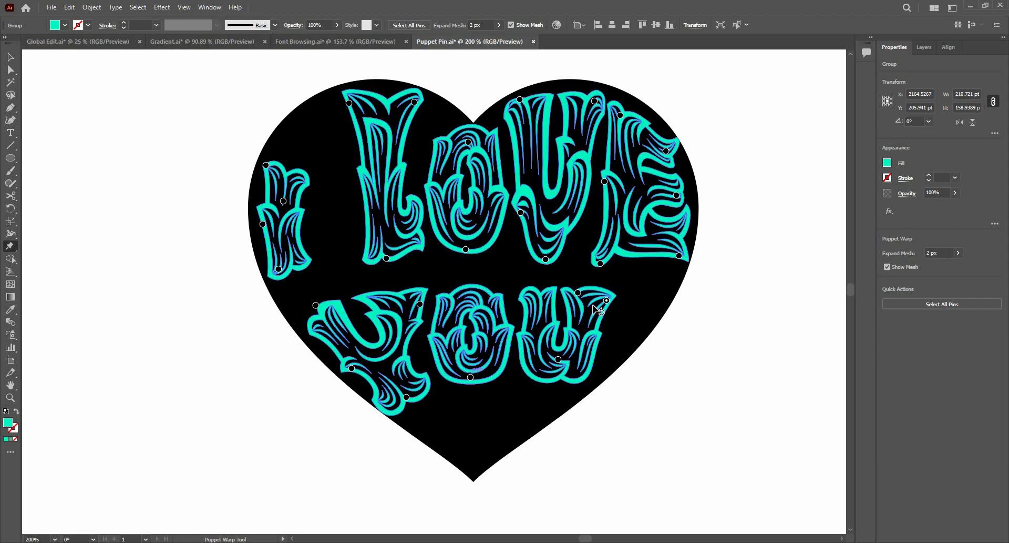
key("ctrl+z")
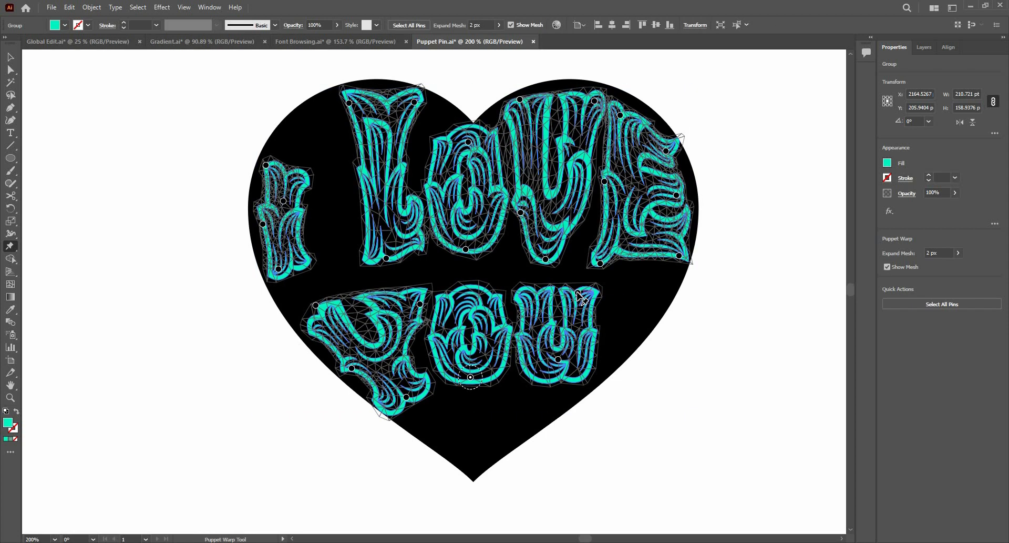
mouse_move(625, 296)
left_mouse_down()
mouse_move(647, 314)
mouse_move(641, 307)
left_mouse_up()
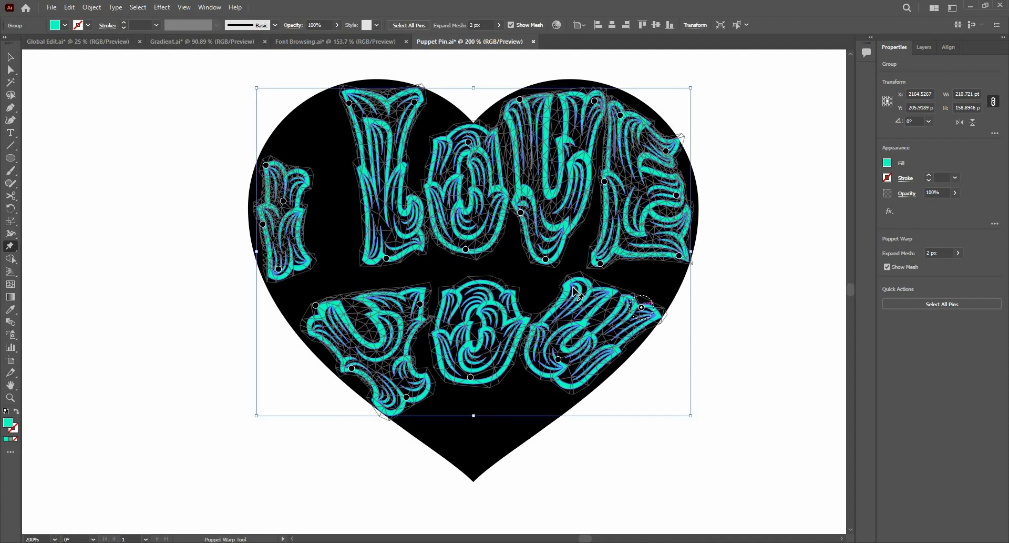
left_click_drag(576, 292, 539, 295)
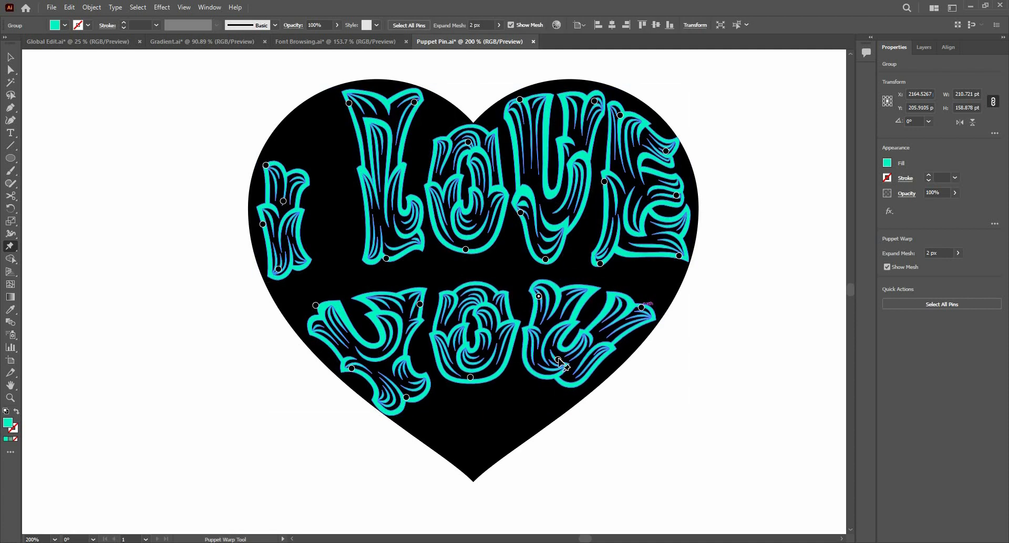
left_click_drag(558, 359, 558, 370)
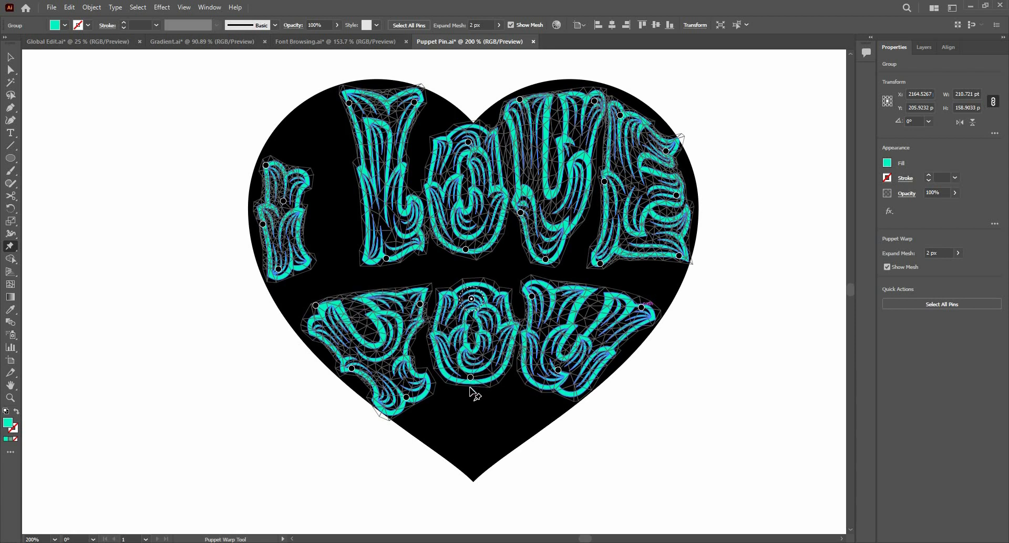
Stretch the base of the "O" in "YOU" downward, move the "U"'s base and inner arm toward it, and finish the warp
left_click_drag(470, 379, 476, 401)
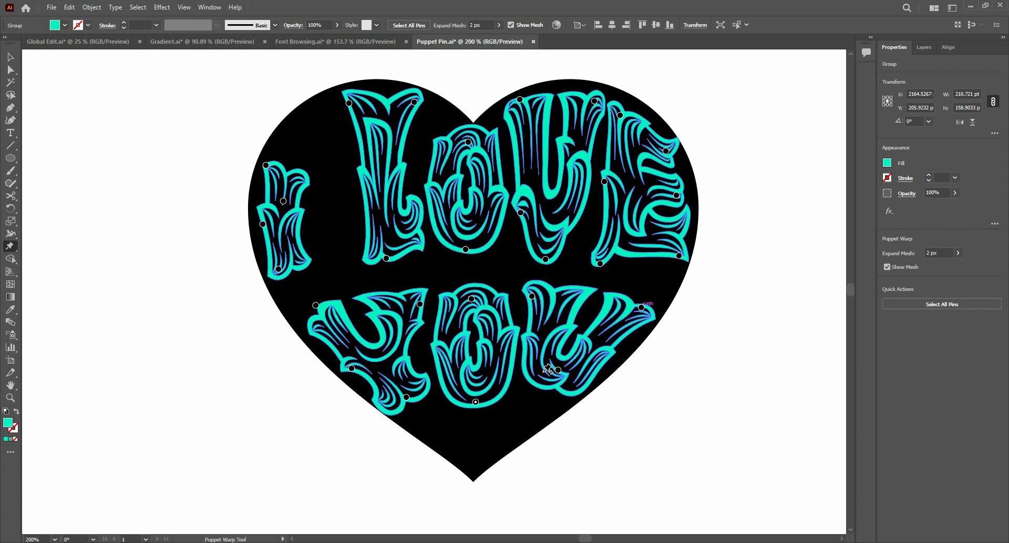
left_click_drag(558, 369, 548, 378)
left_click(529, 297)
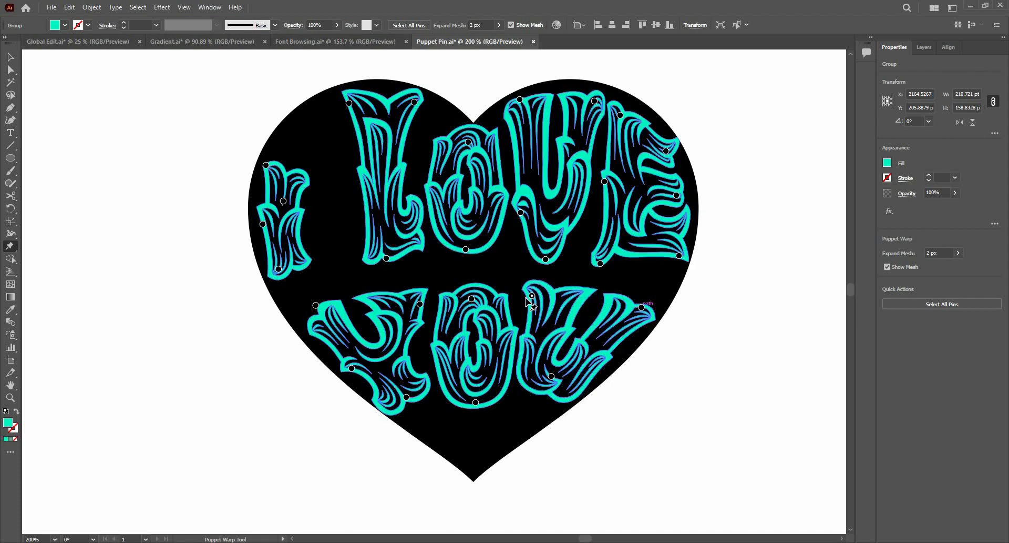
left_click_drag(525, 298, 520, 298)
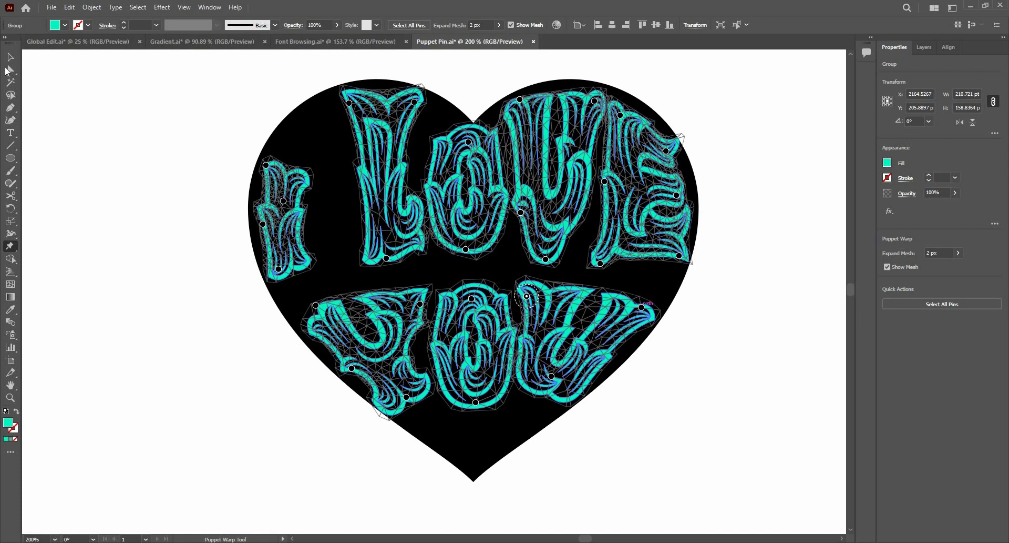
key("v")
scroll(227, 291, "down", 1)
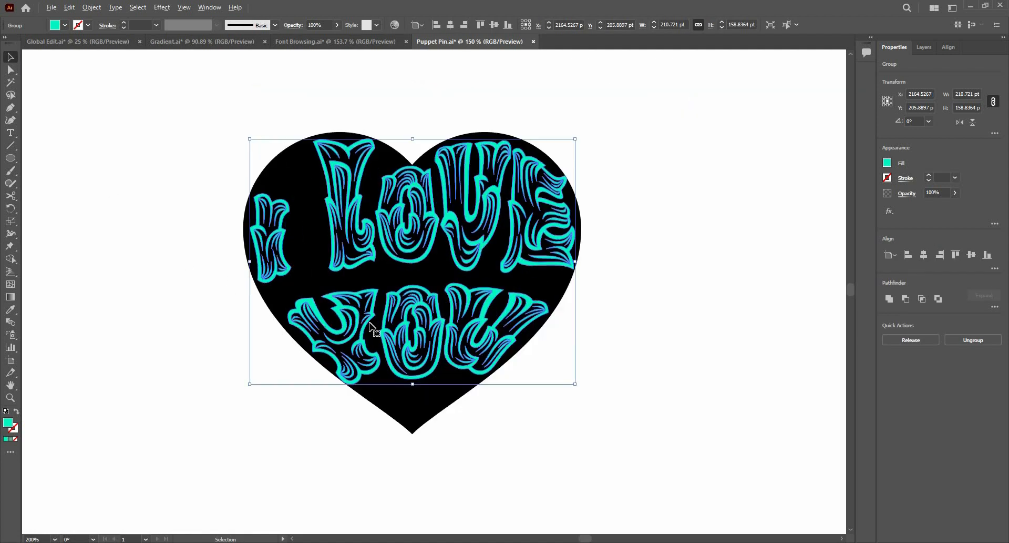
scroll(249, 266, "down", 1)
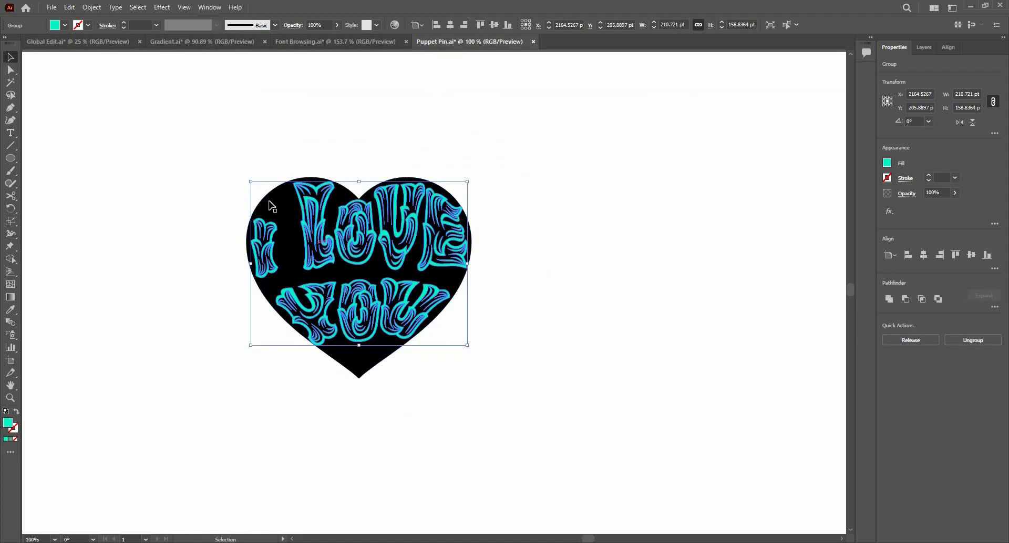
scroll(272, 206, "up", 2)
left_click(272, 206)
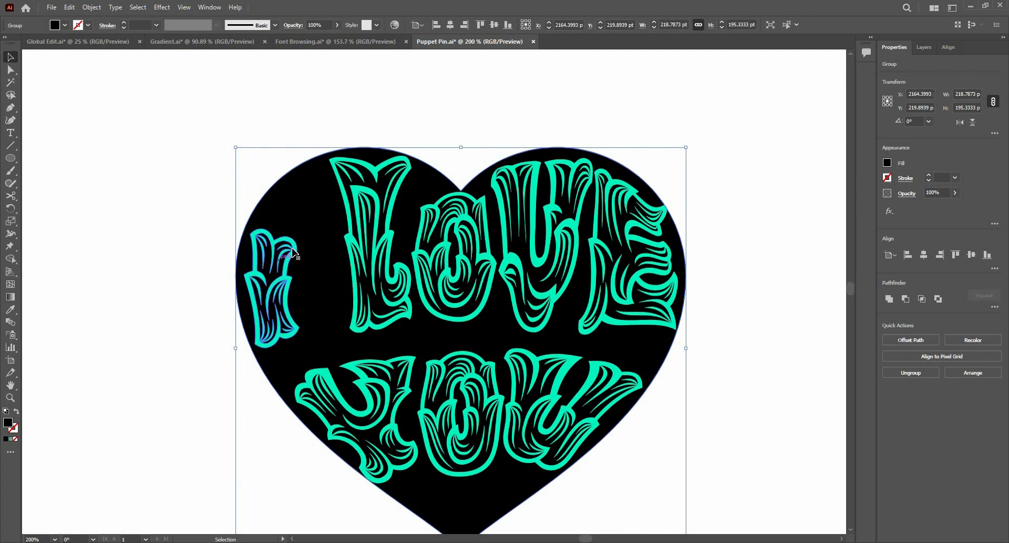
Select the whole red character with the hat and pipe and show its Puppet Warp pins
scroll(292, 248, "down", 4)
left_click_drag(706, 309, 521, 318)
scroll(481, 316, "up", 2)
left_click_drag(484, 291, 486, 238)
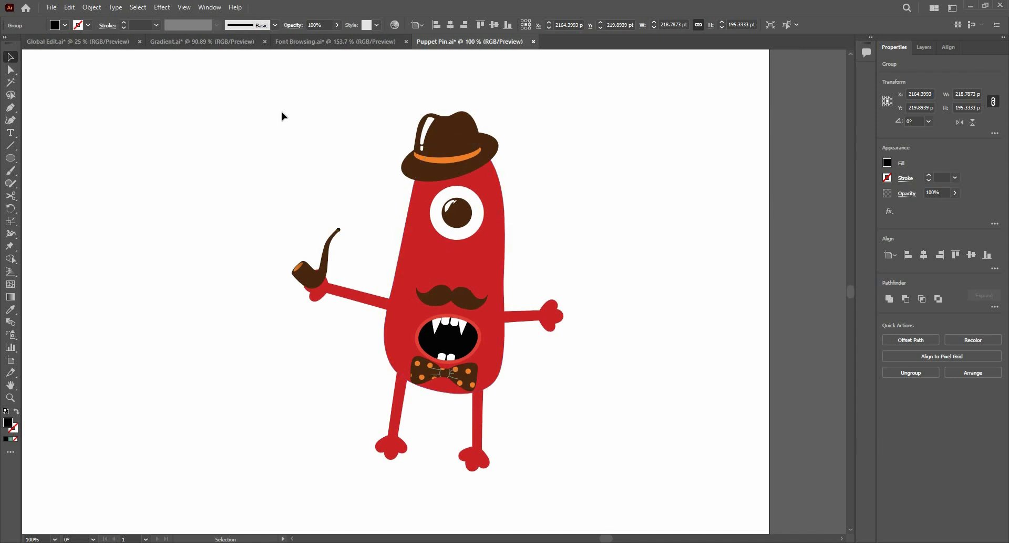
left_click_drag(275, 63, 590, 509)
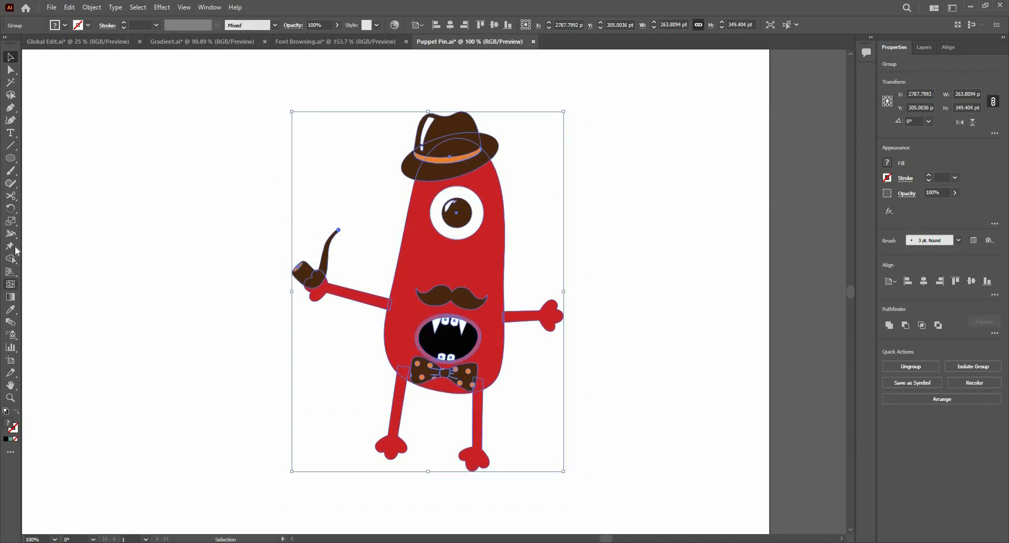
left_click(11, 246)
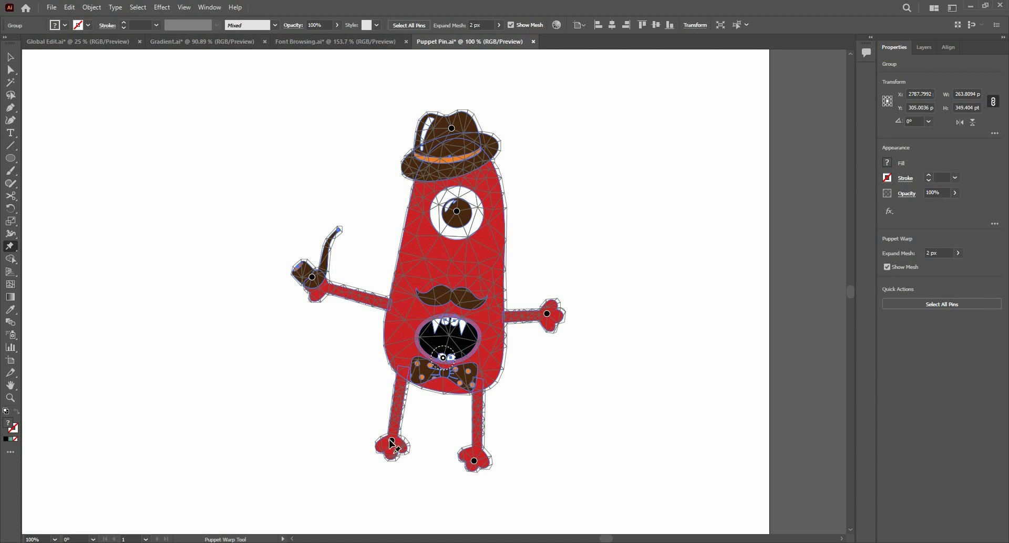
Try repositioning the red character's feet with their pins, and undo the moves
left_click_drag(391, 443, 407, 435)
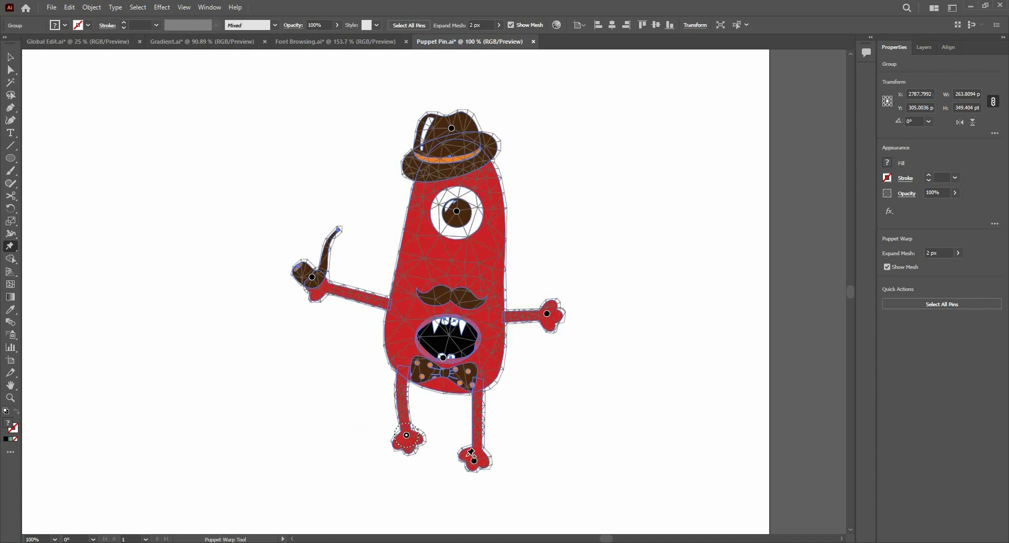
left_click_drag(471, 453, 515, 453)
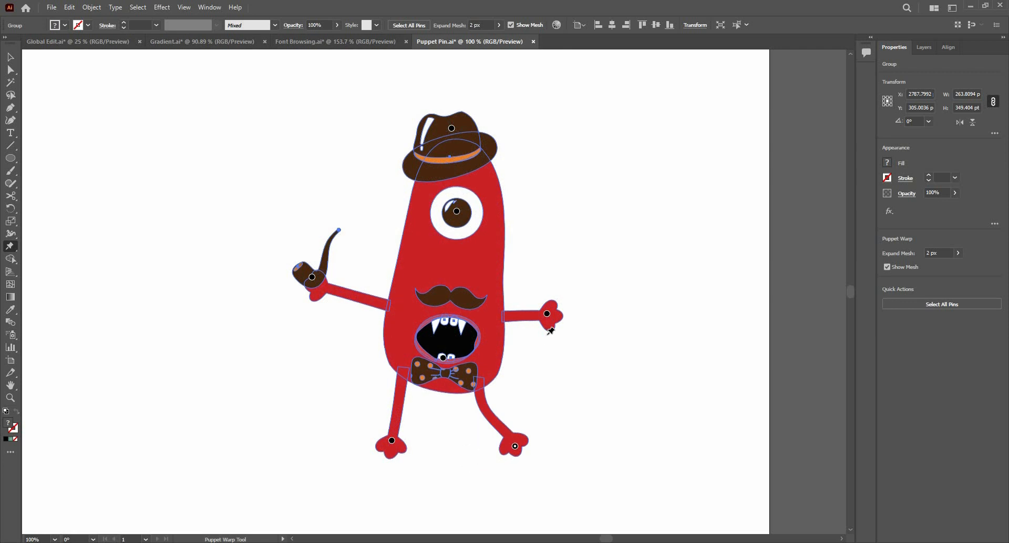
key("ctrl+z")
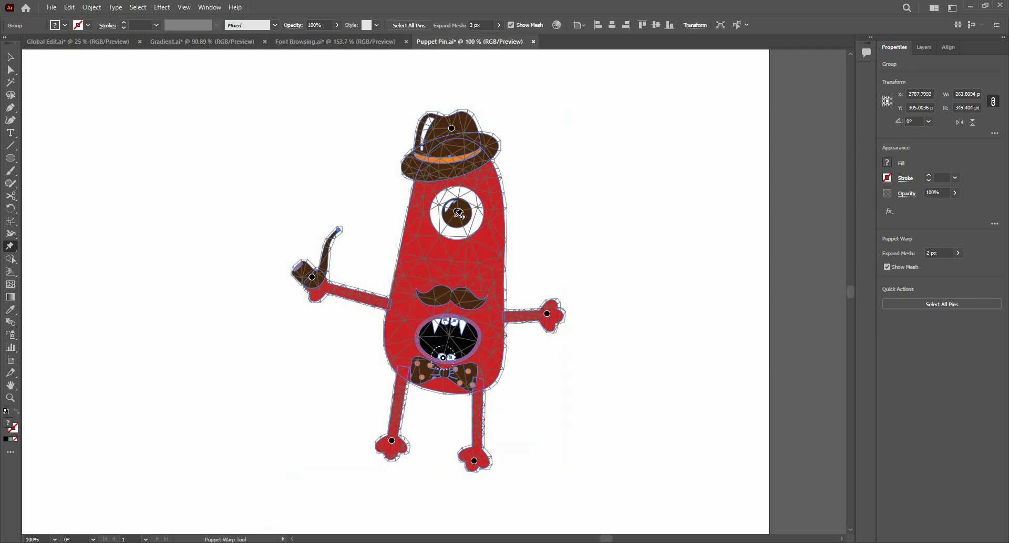
Pull the character's eye slightly toward the pipe side, bring the pipe hand close to the body, and raise the other hand
left_click(457, 211)
mouse_move(439, 216)
left_mouse_down()
mouse_move(457, 215)
mouse_move(444, 214)
left_mouse_up()
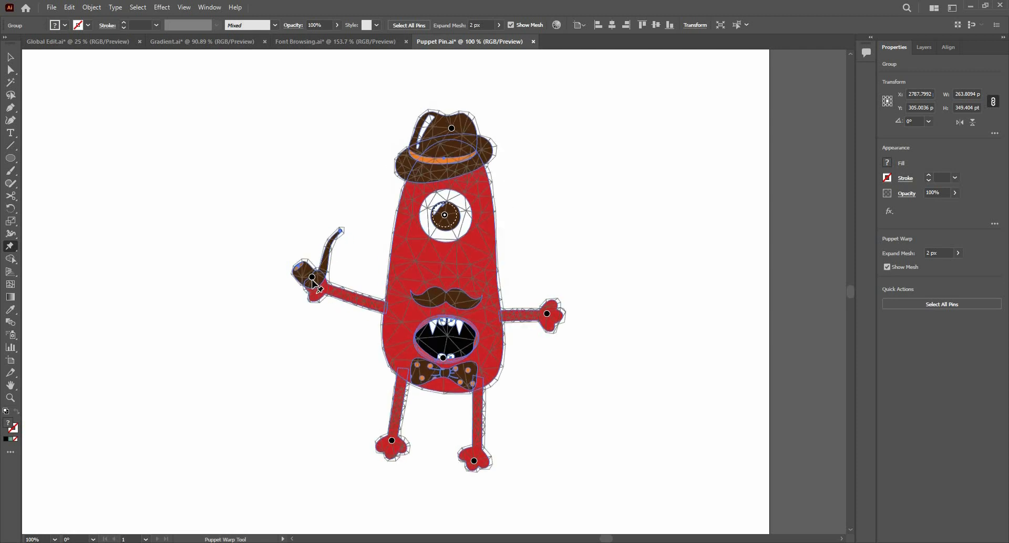
left_click_drag(312, 277, 371, 275)
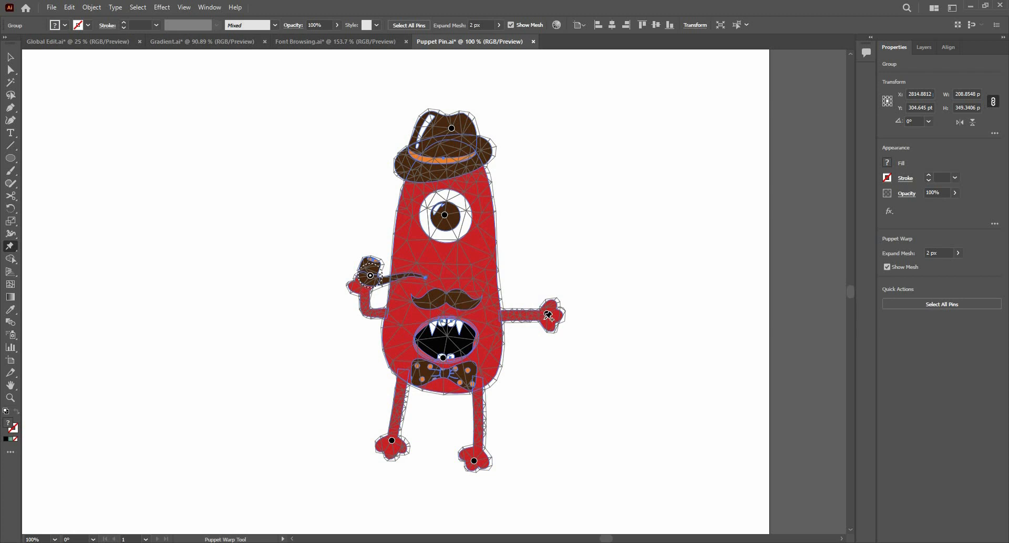
left_click_drag(548, 314, 527, 299)
left_click(10, 57)
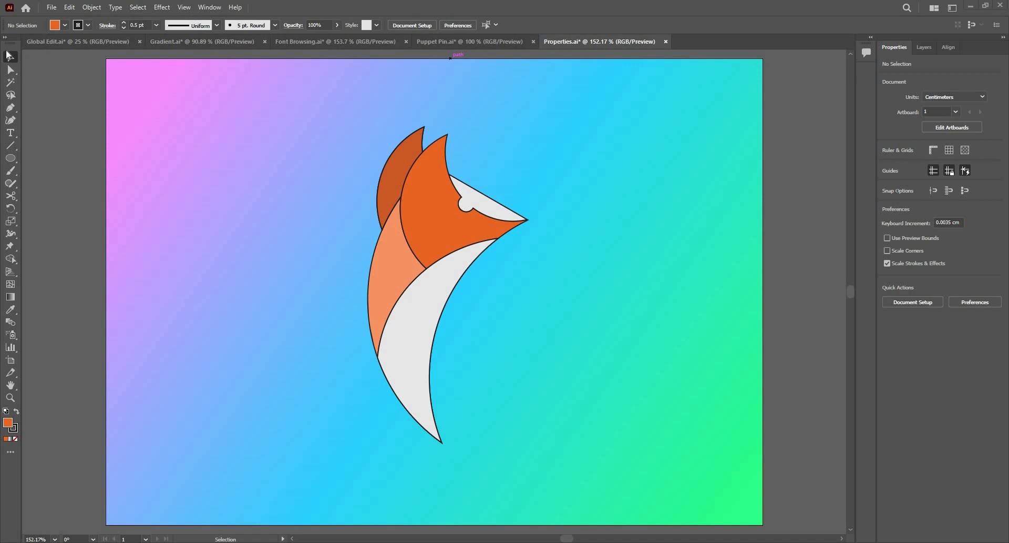
Select the tip of the fox's front orange ear with Direct Selection and enter a corner radius of 2 cm
key("a")
left_click(437, 163)
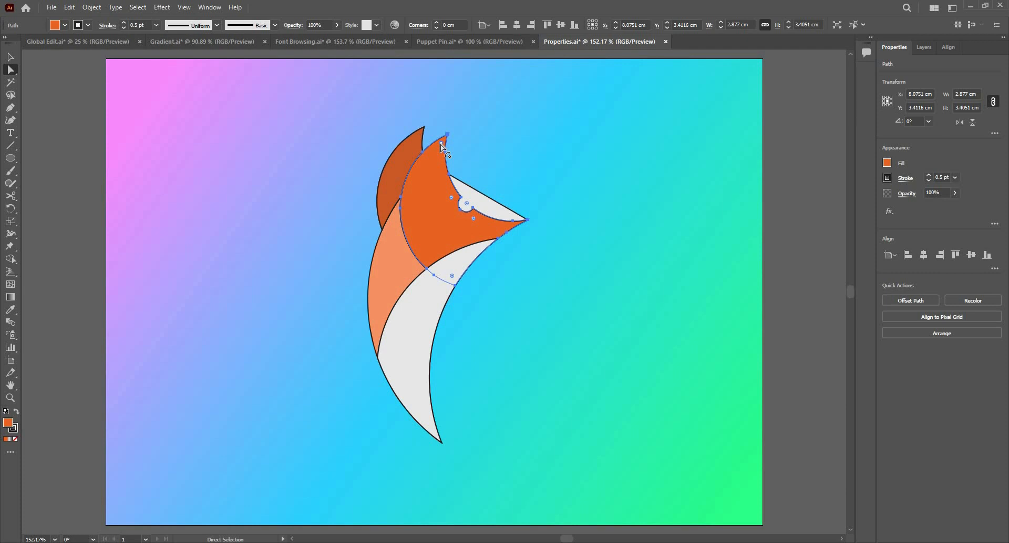
left_click(437, 23)
left_click(437, 23)
left_click(436, 27)
double_click(450, 25)
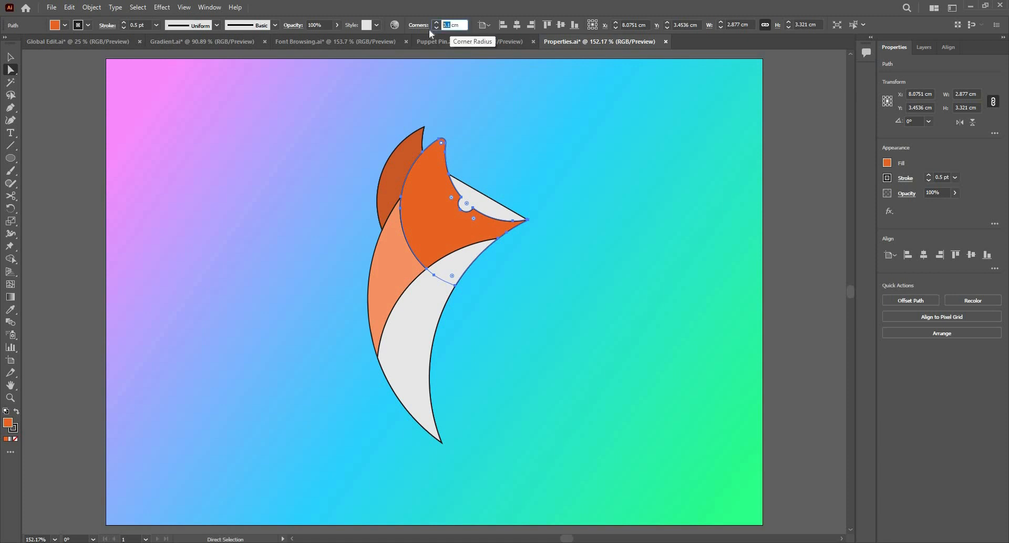
type("2")
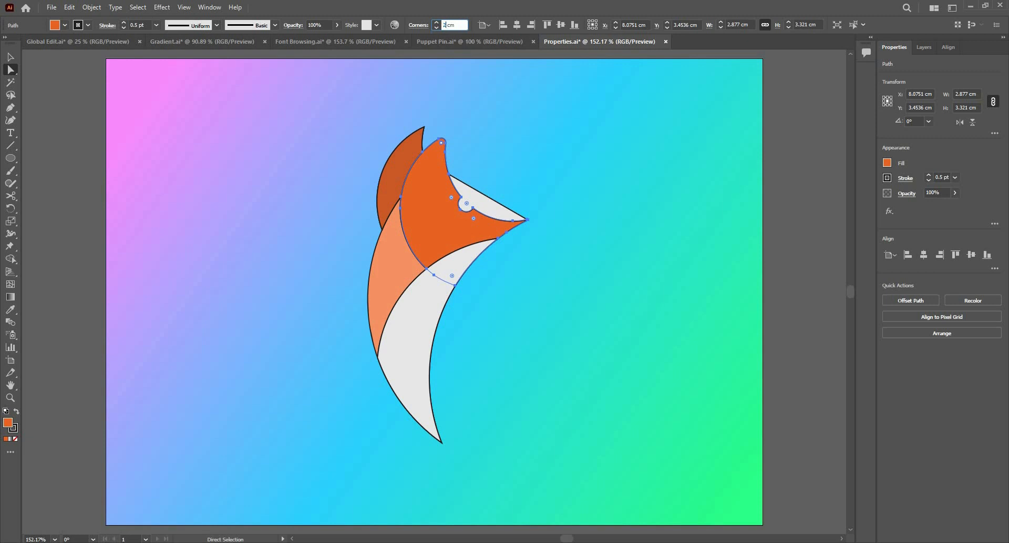
key("Return")
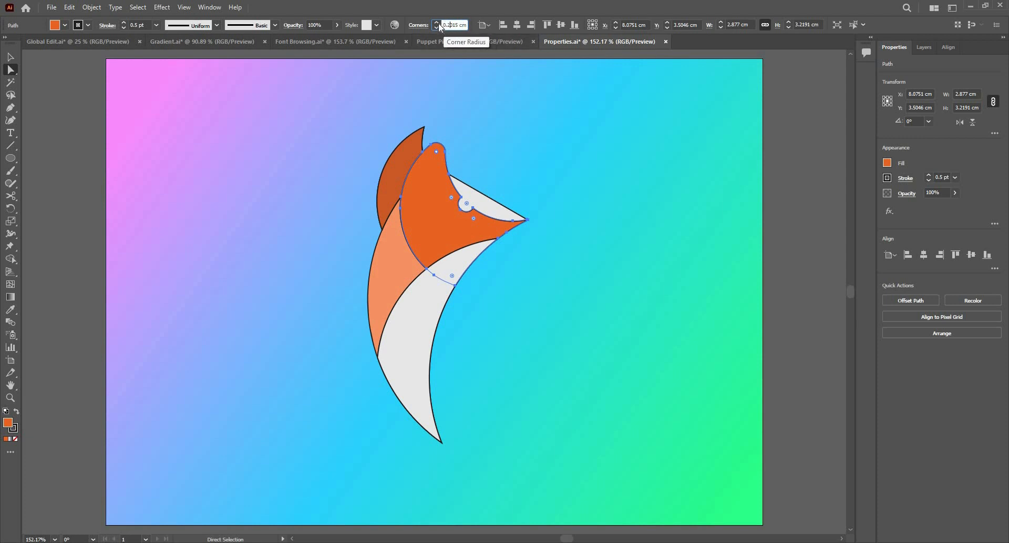
Reduce the rounding at the front ear's tip to about 0.19 cm with its corner widget
left_click_drag(436, 152, 438, 150)
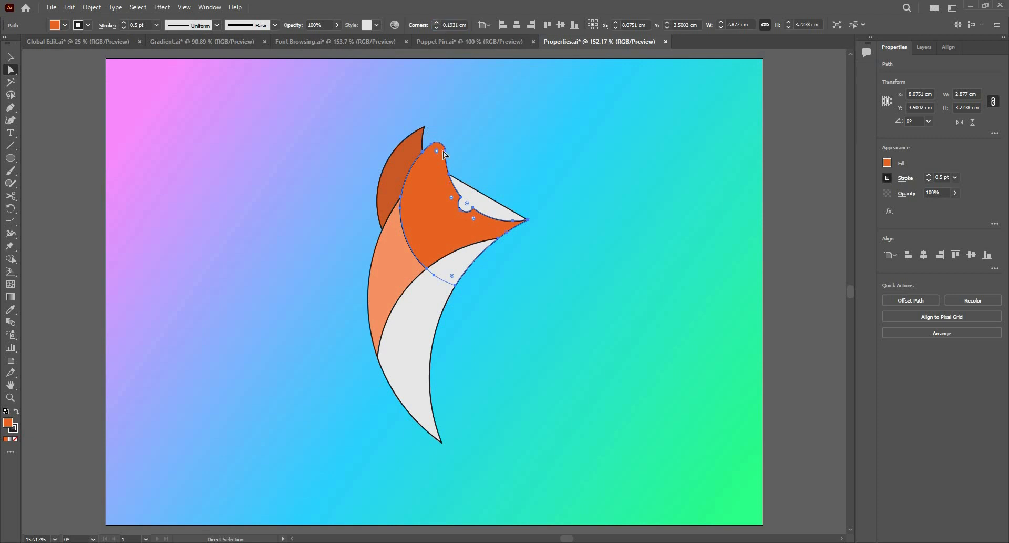
right_click(445, 26)
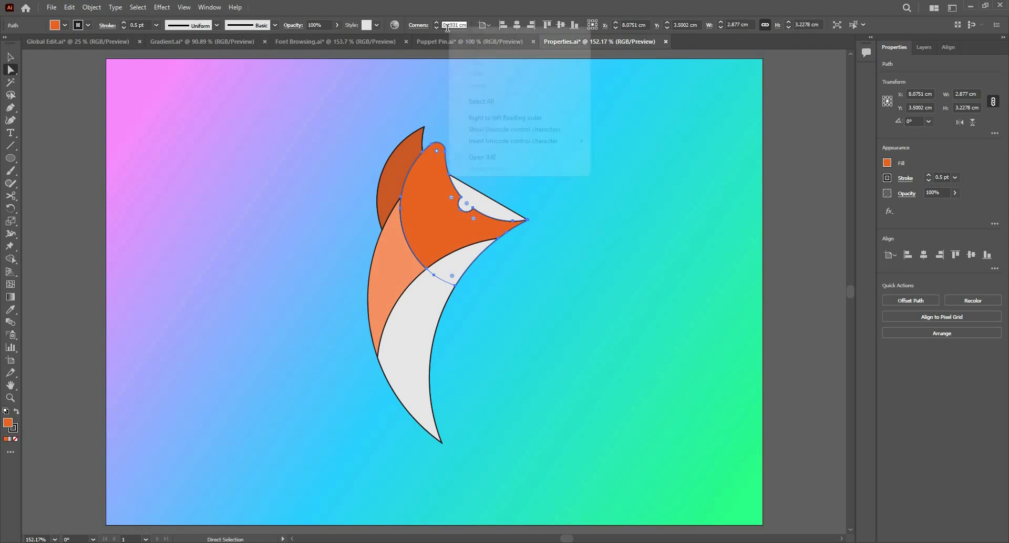
left_click(450, 25)
Show the document rulers and change the measurement units to Pixels
left_click(10, 56)
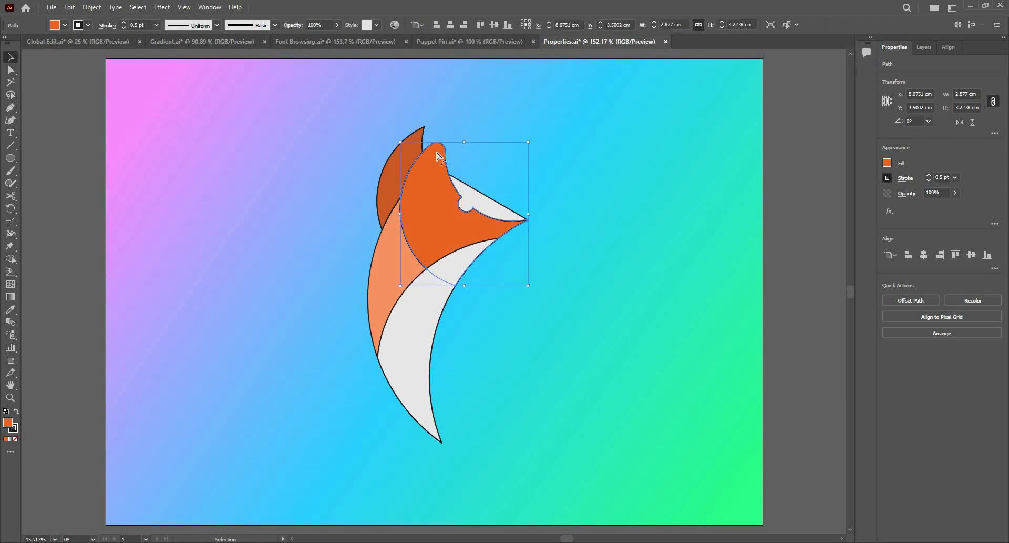
key("ctrl+r")
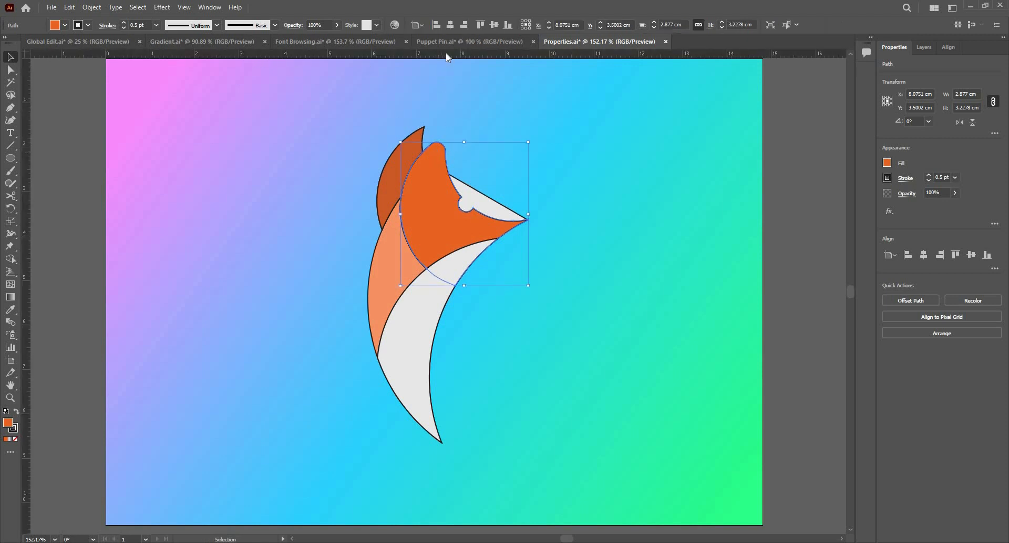
right_click(447, 57)
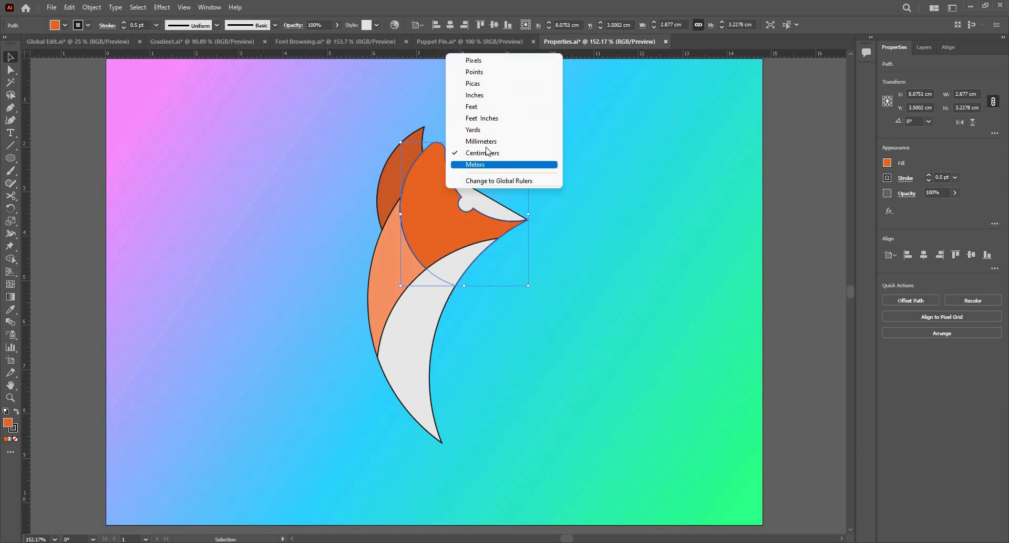
left_click(473, 60)
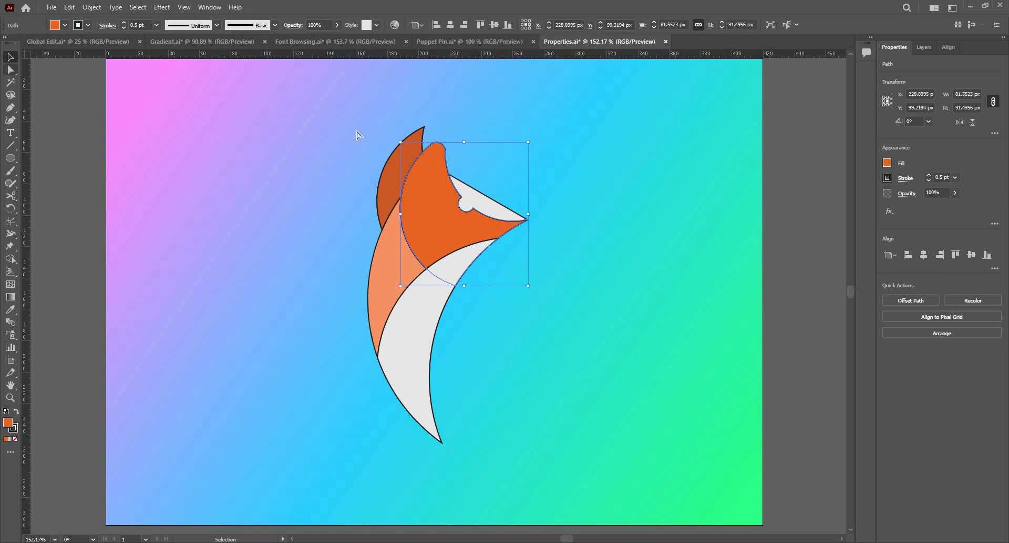
Select the rounded tip of the front orange ear directly and set its corner radius to 2 px
key("a")
left_click(436, 152)
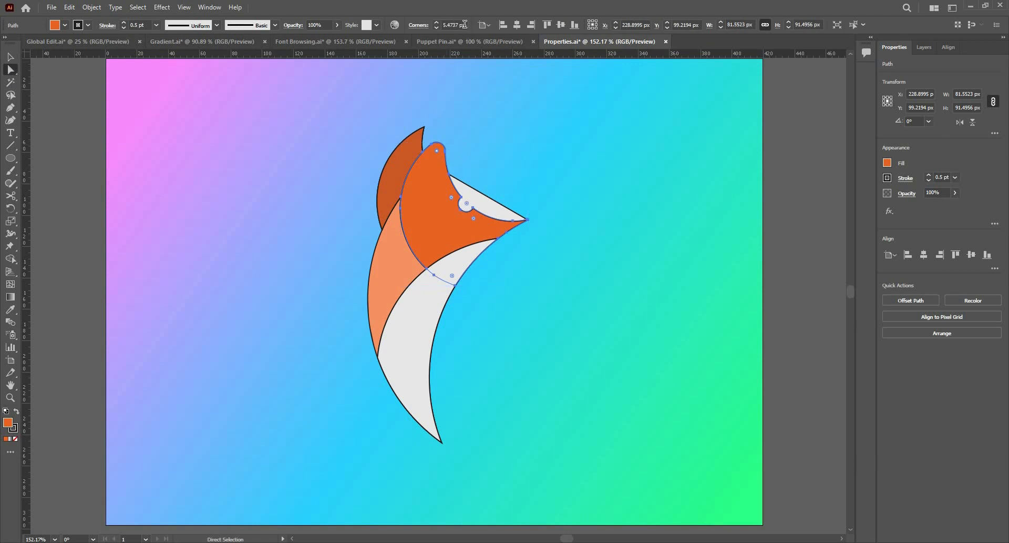
left_click(464, 24)
type("2")
key("shift+Tab")
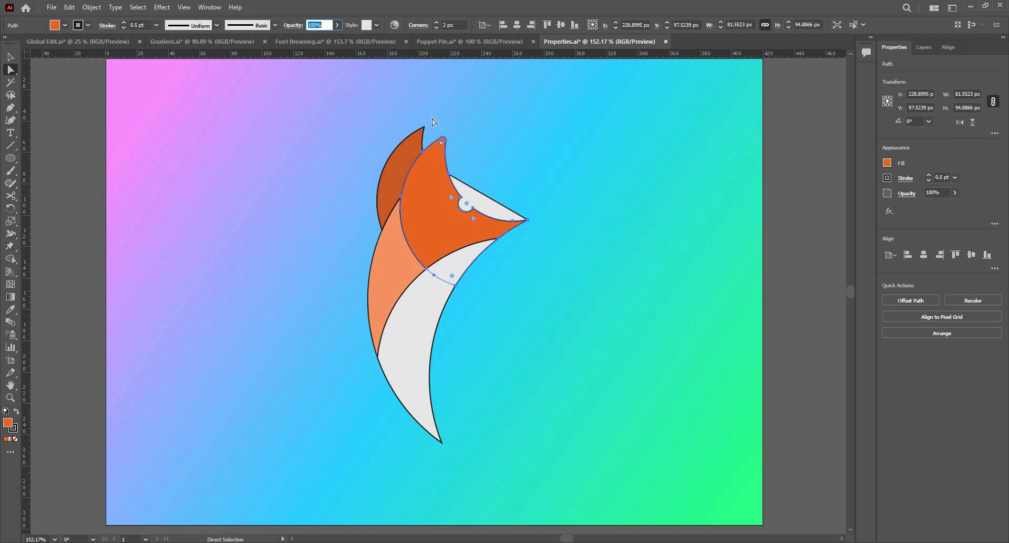
Remove the rounding from the front ear's tip with its corner widget and deselect the artwork
left_click_drag(443, 143, 486, 126)
key("v")
left_click(343, 315)
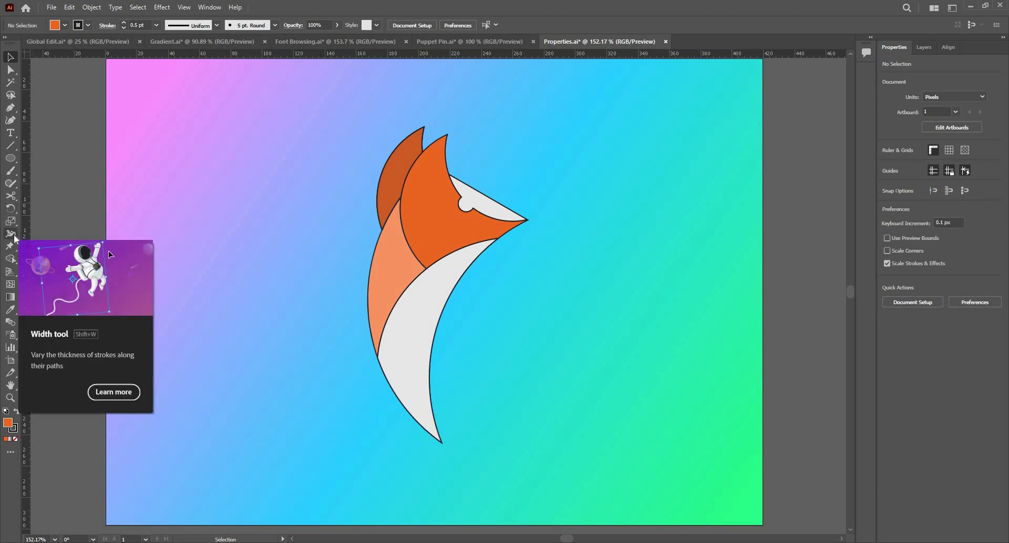
Widen the stroke at the white body's bottom point to about 6.5 pt with the Width tool, and look at the width profiles
key("shift+w")
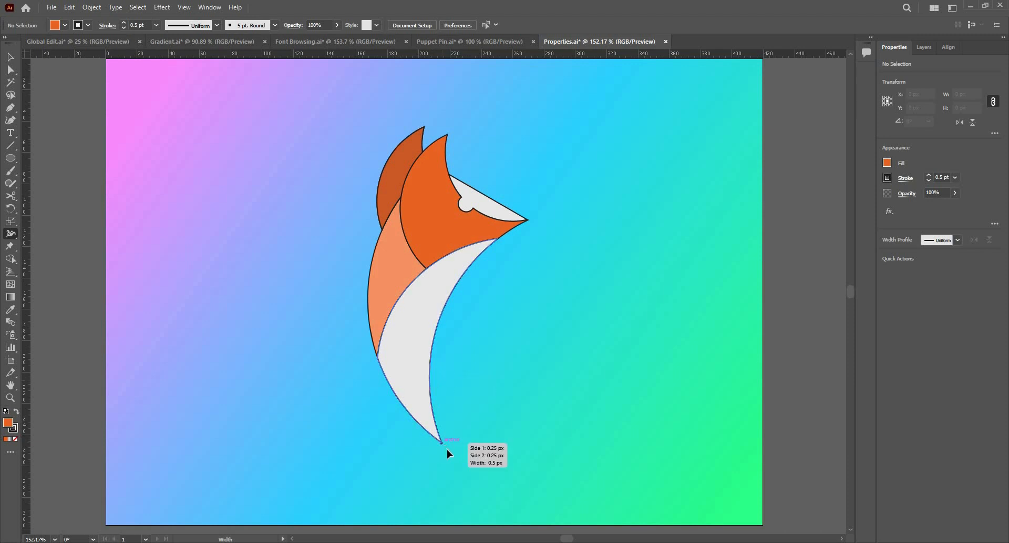
left_click_drag(448, 451, 443, 447)
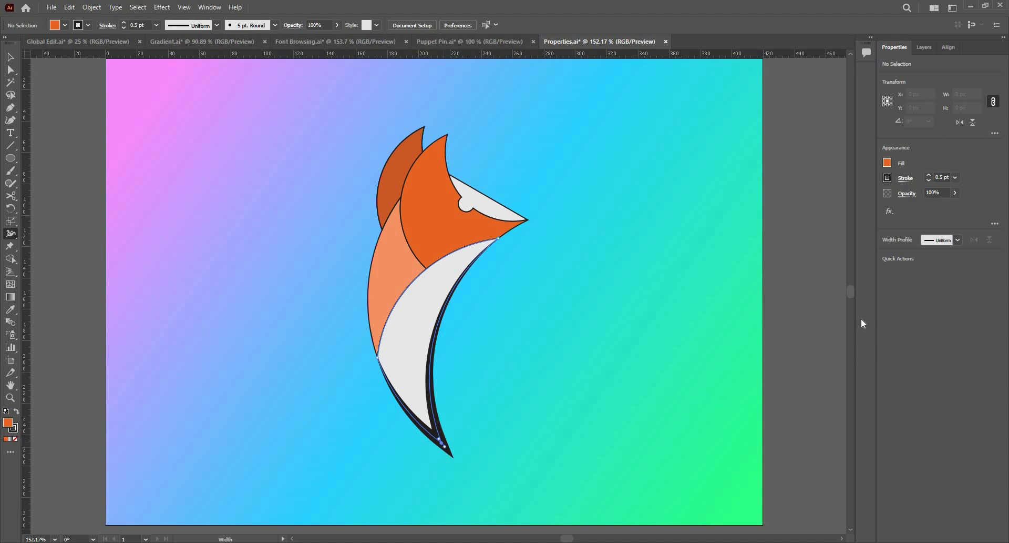
left_click(959, 240)
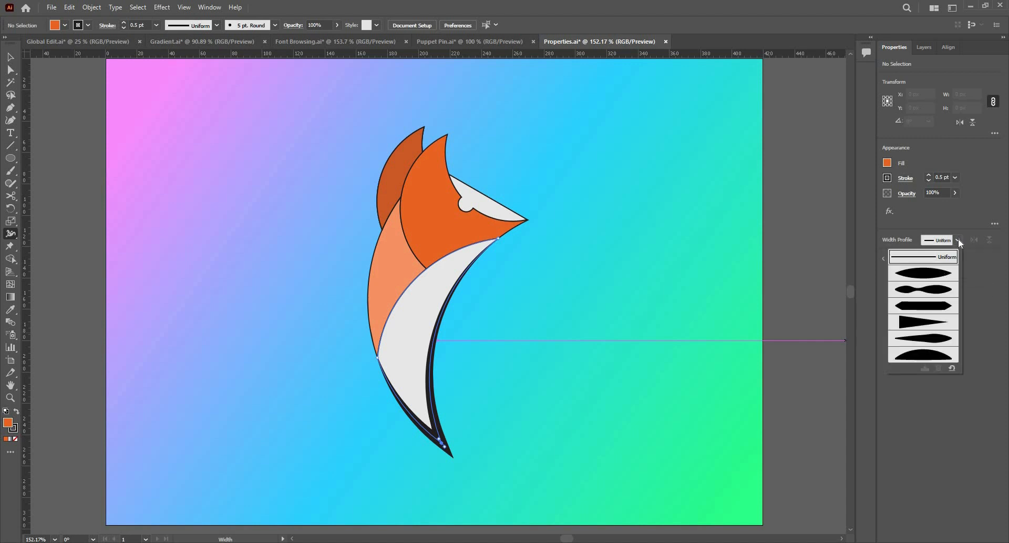
left_click(958, 239)
Examine the stroke options, select the white body shape, and check the width profiles available for it
left_click(12, 56)
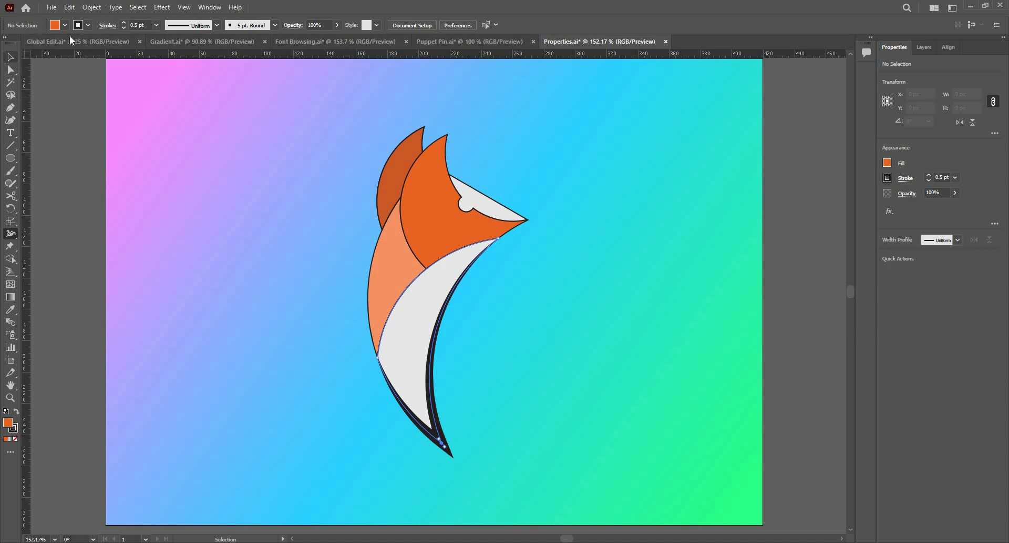
left_click(110, 28)
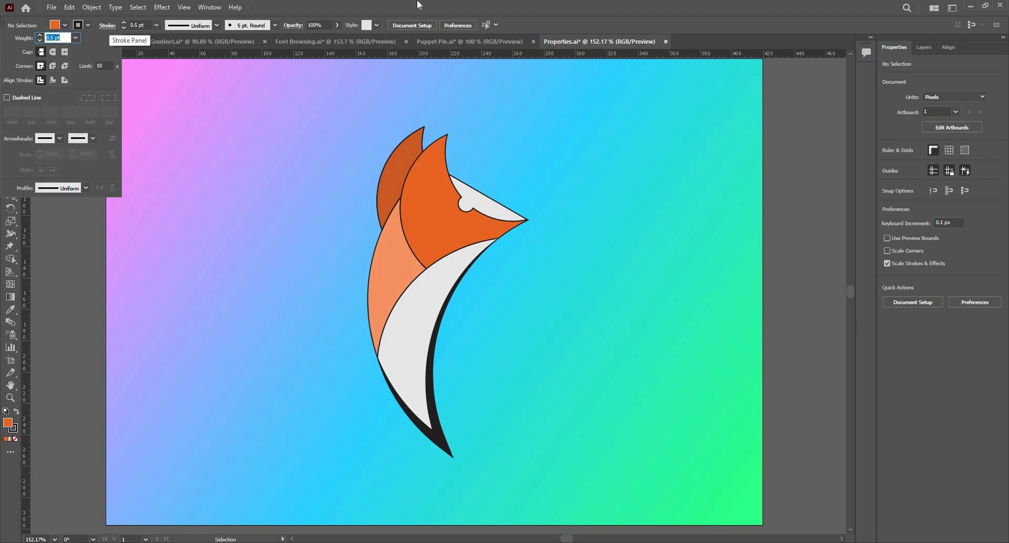
left_click(405, 350)
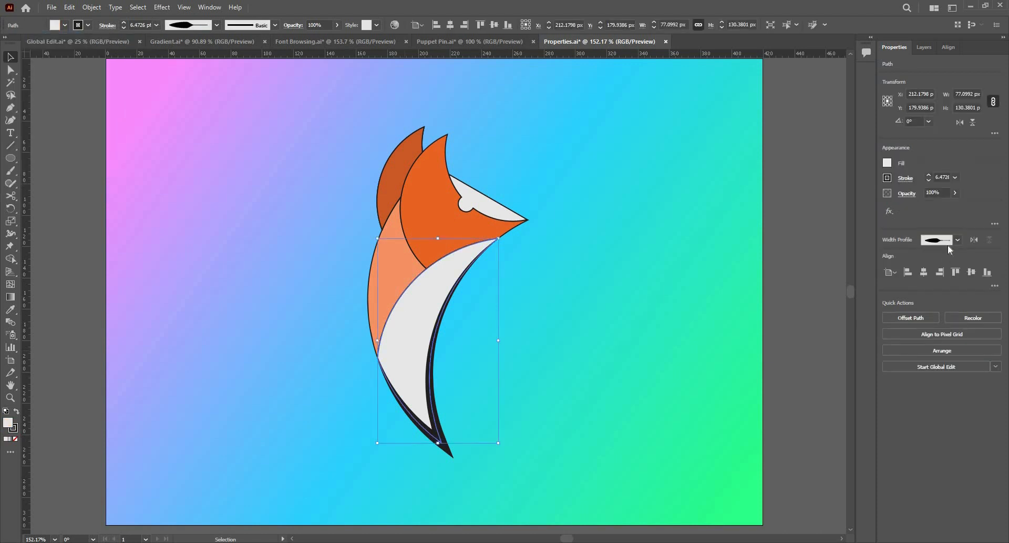
left_click(957, 242)
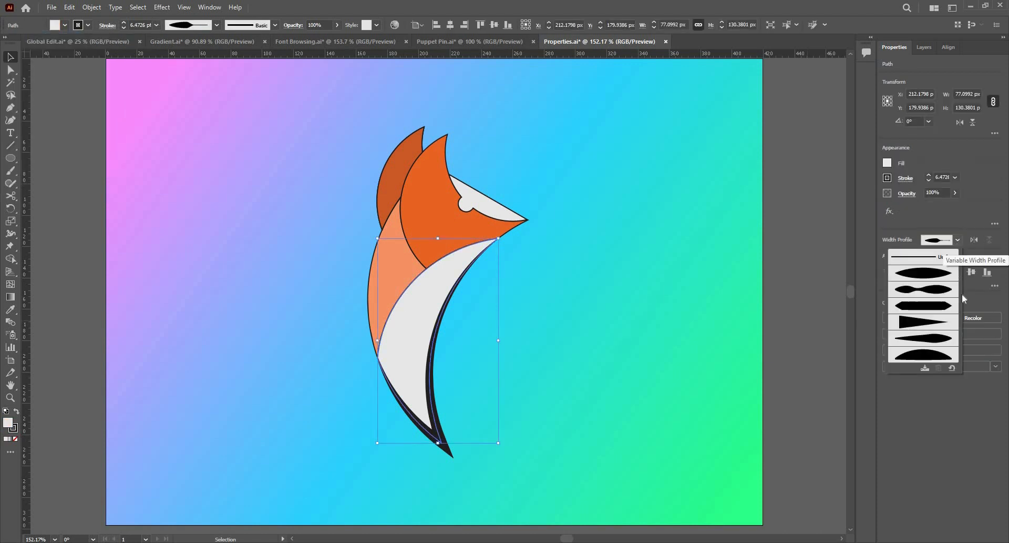
left_click(957, 242)
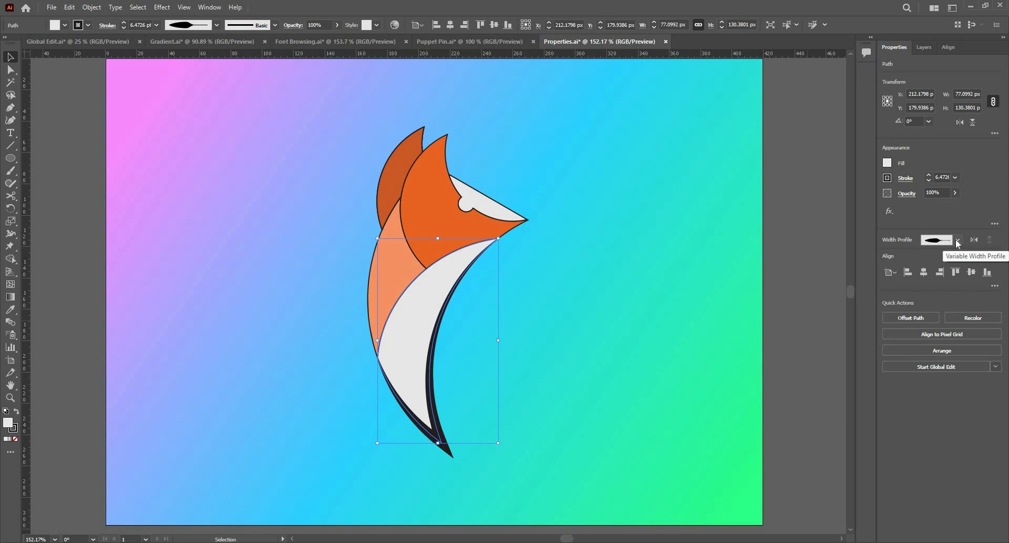
Try the Uniform width profile on the white body's stroke and undo it
left_click(957, 242)
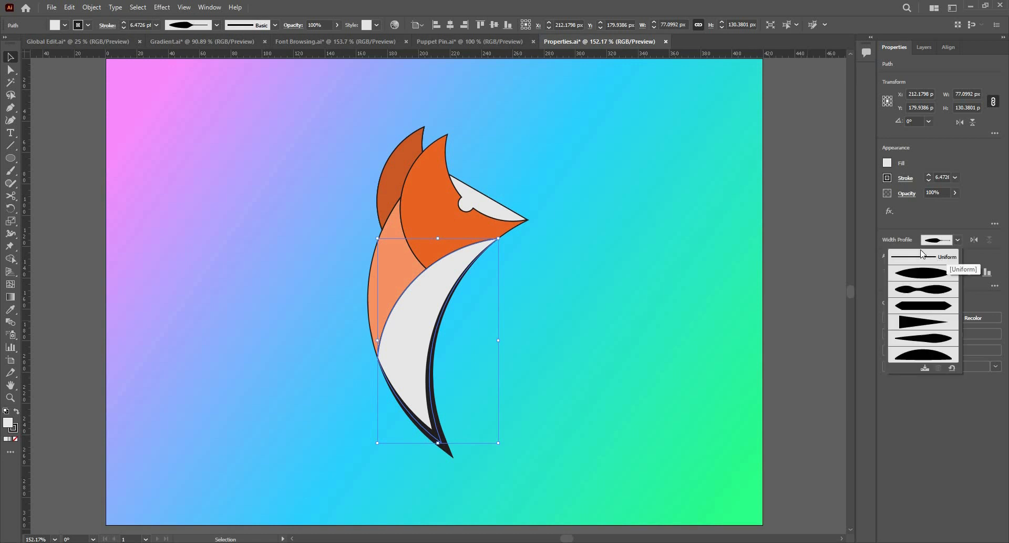
left_click(922, 255)
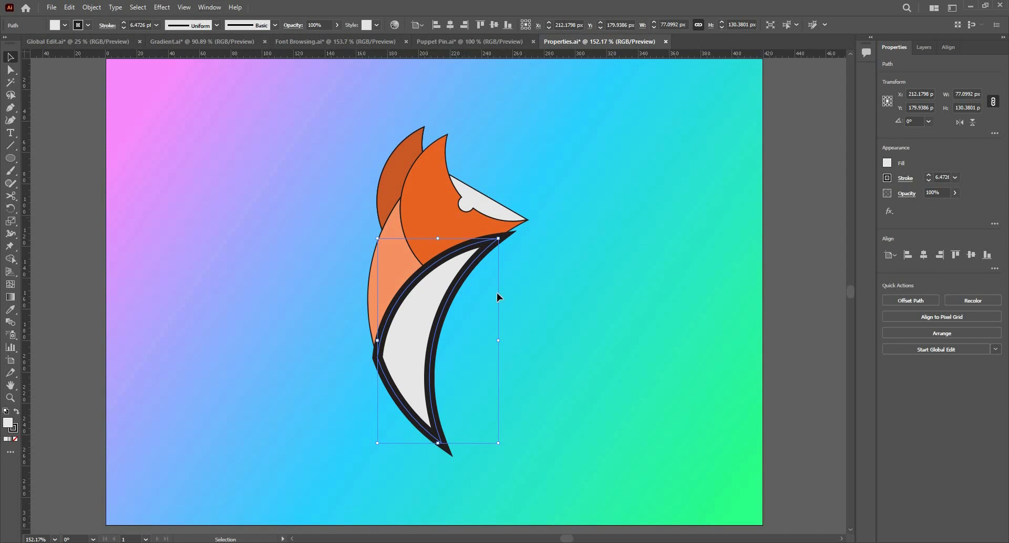
key("ctrl+z")
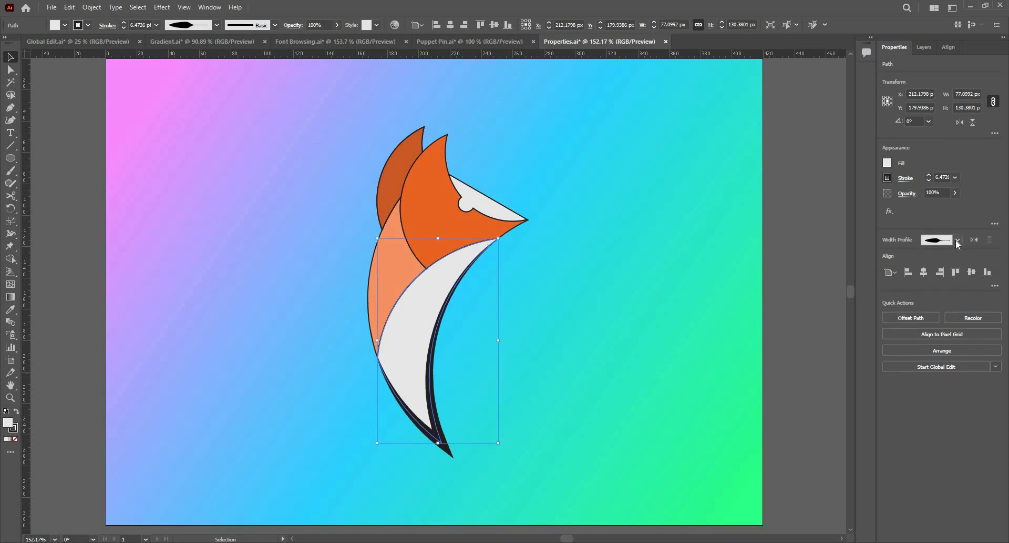
Flip the white body's variable width profile along its path and flip it back
left_click(955, 238)
left_click(974, 241)
left_click(973, 241)
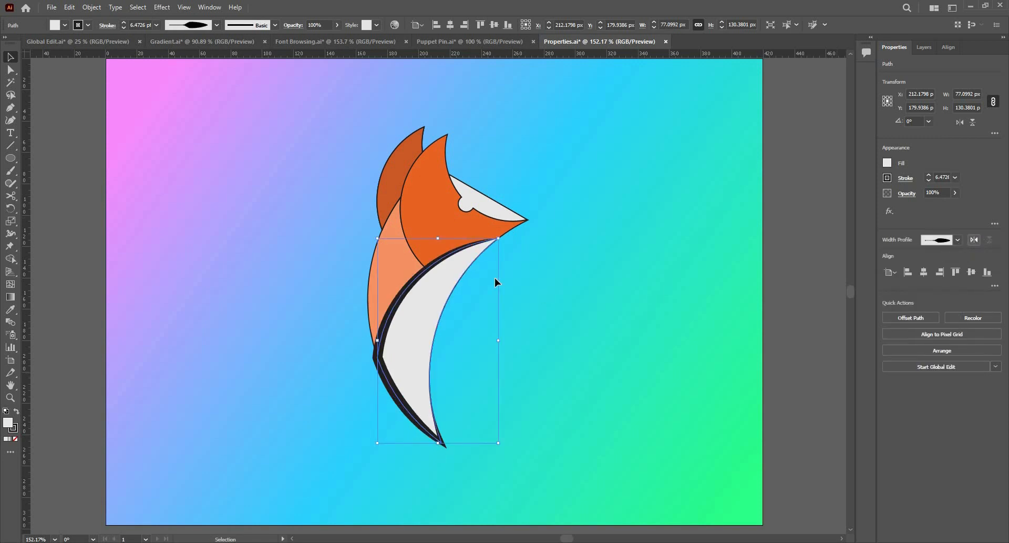
left_click(974, 240)
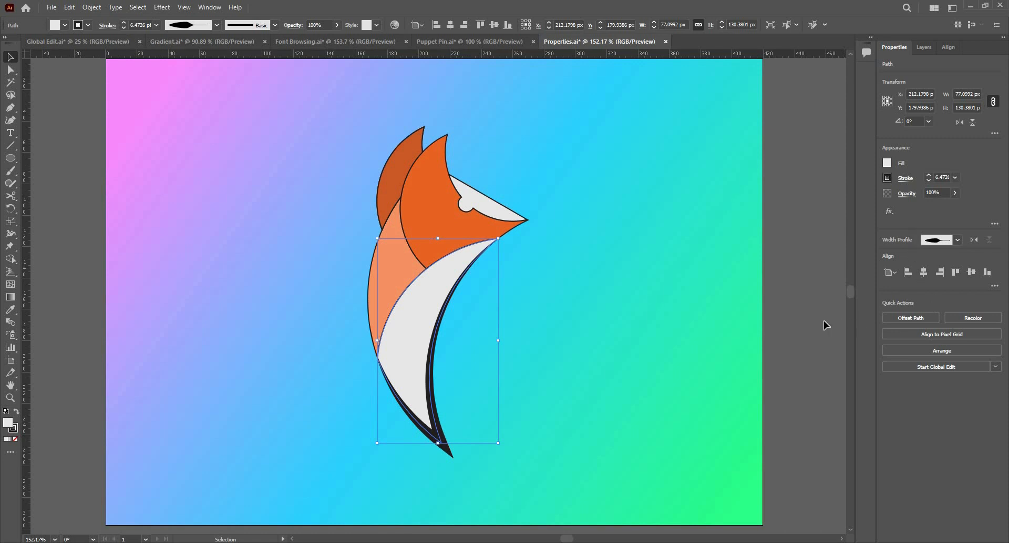
Thicken the middle of the white body's upper curved stroke, beside the light-orange shape, with the Width tool
left_click(11, 234)
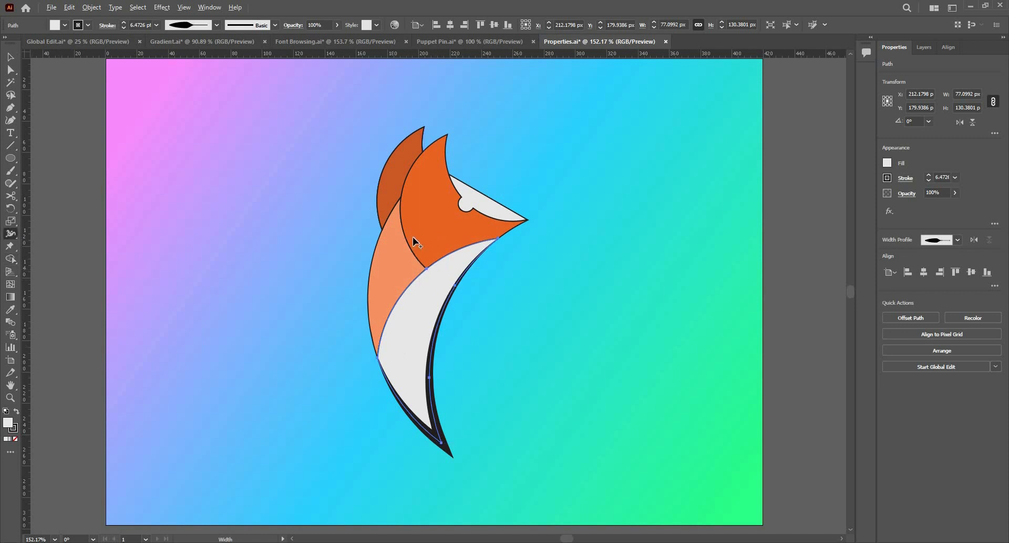
key("ctrl+plus")
key("ctrl+plus")
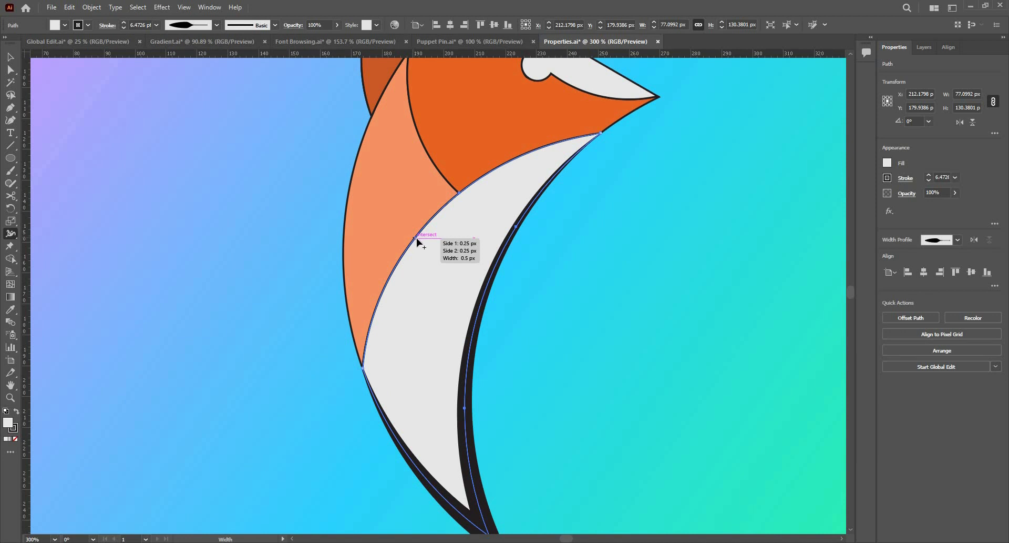
left_click_drag(426, 245, 420, 241)
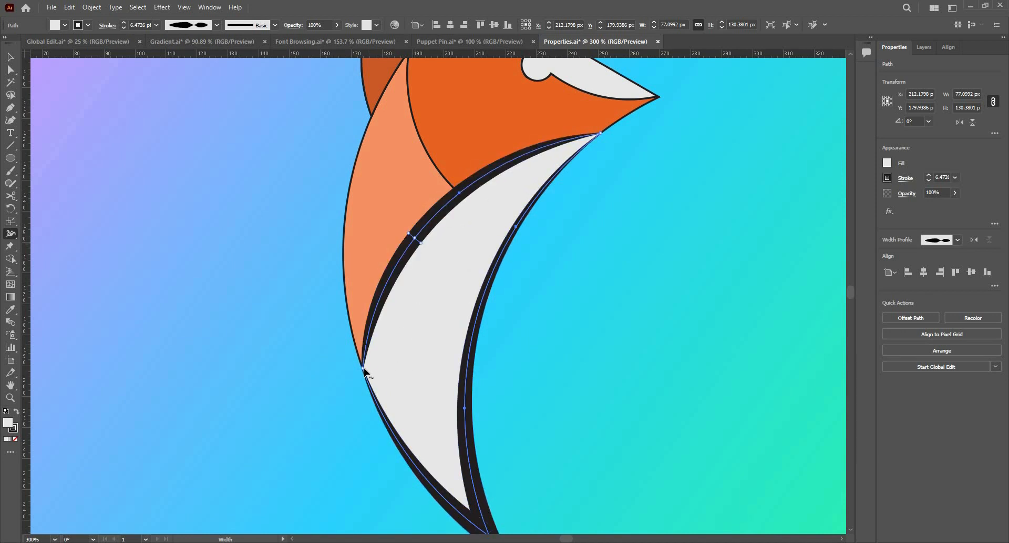
Widen the stroke at the white body's outer corner, and undo an extra width adjustment tried on the inner curve
left_click_drag(374, 374, 373, 372)
key("ctrl+minus")
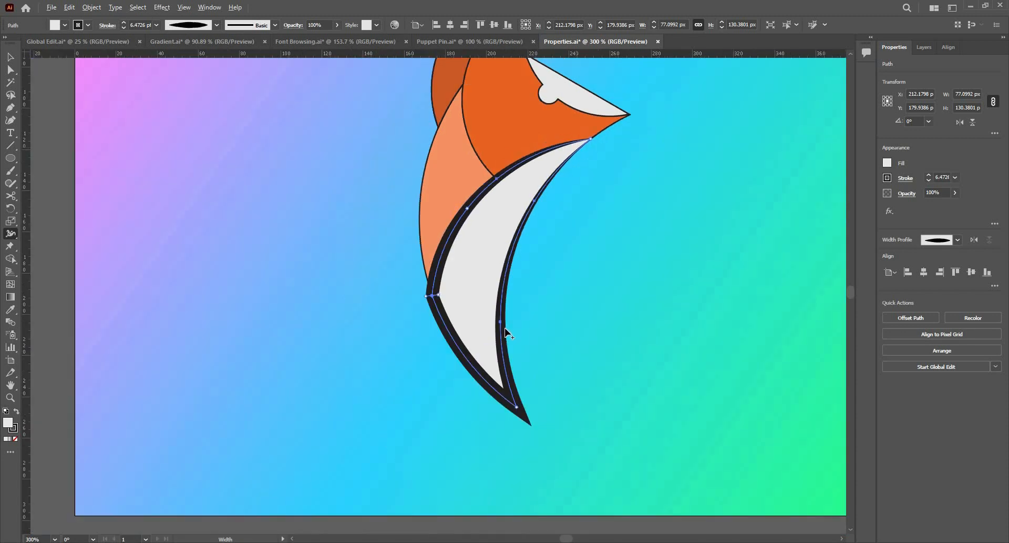
left_click_drag(507, 320, 508, 321)
key("ctrl+z")
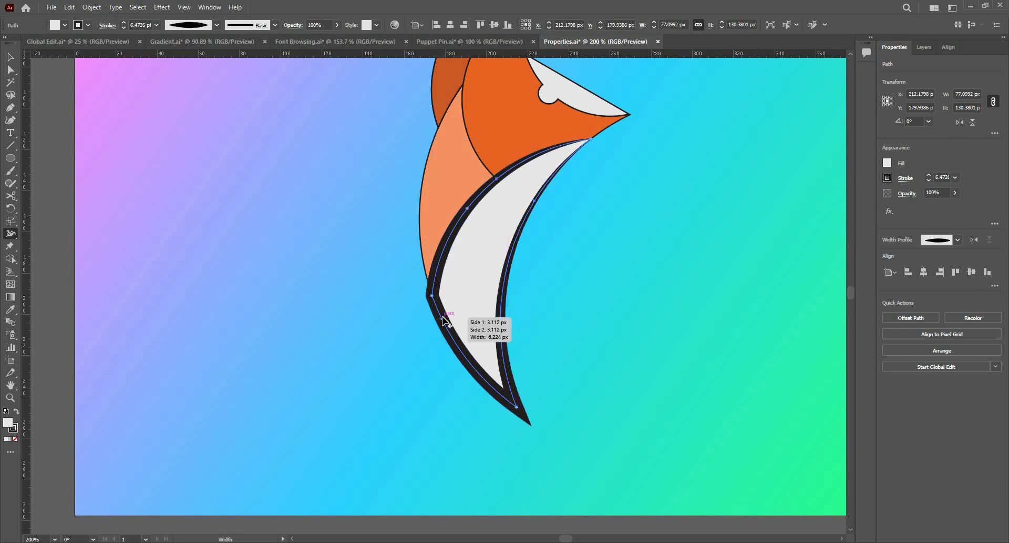
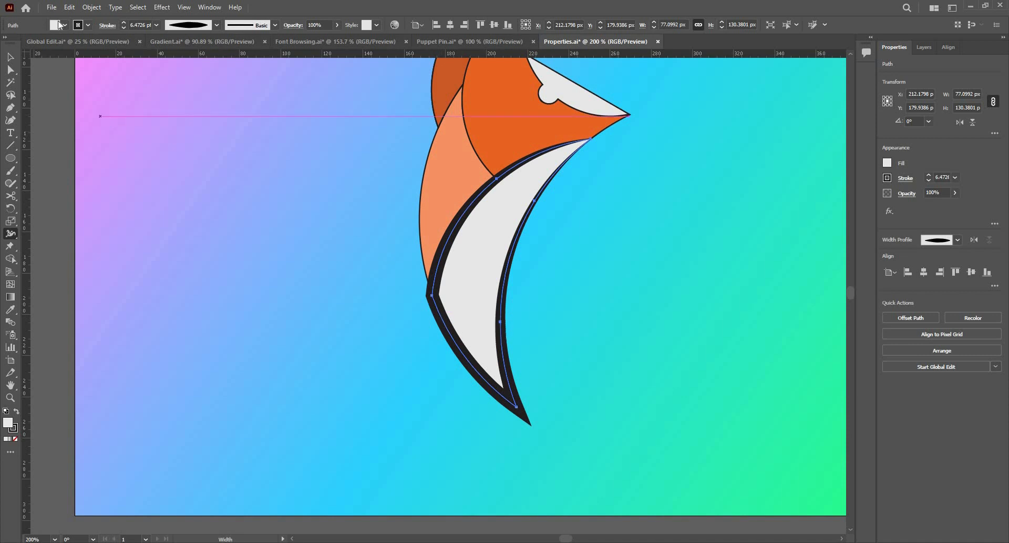
Open the Blend Options file from the z - Updates folder and switch to the Selection tool
key("alt+f")
key("o")
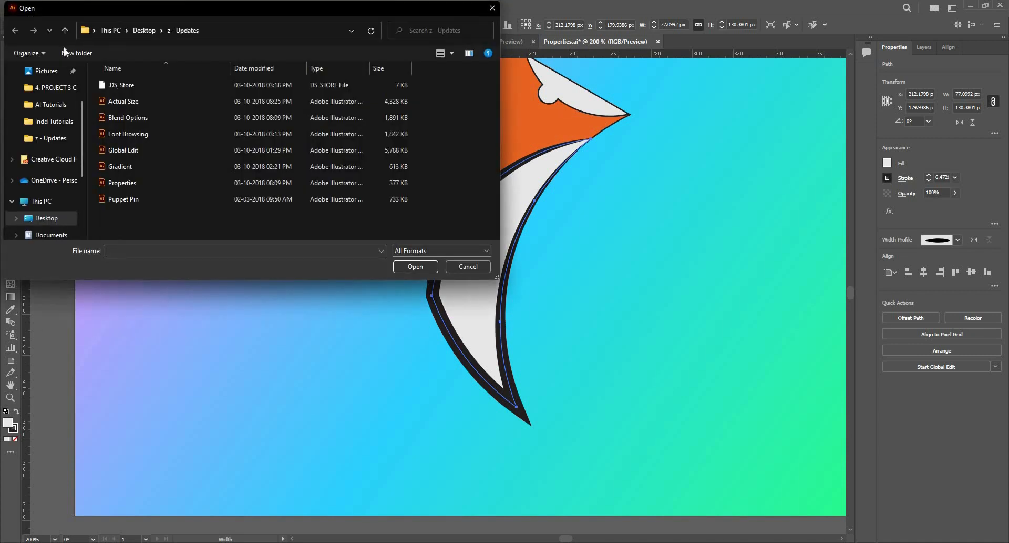
double_click(139, 117)
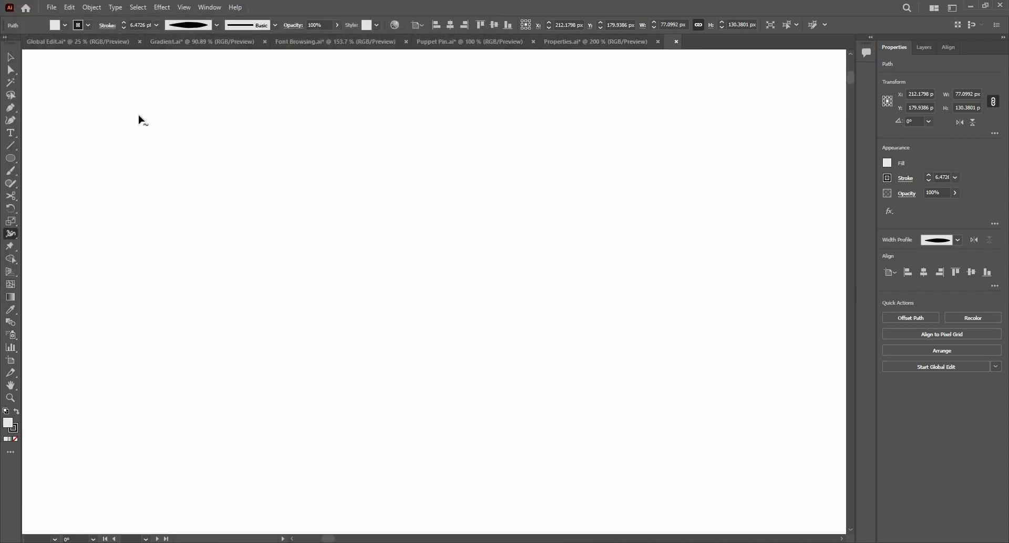
key("v")
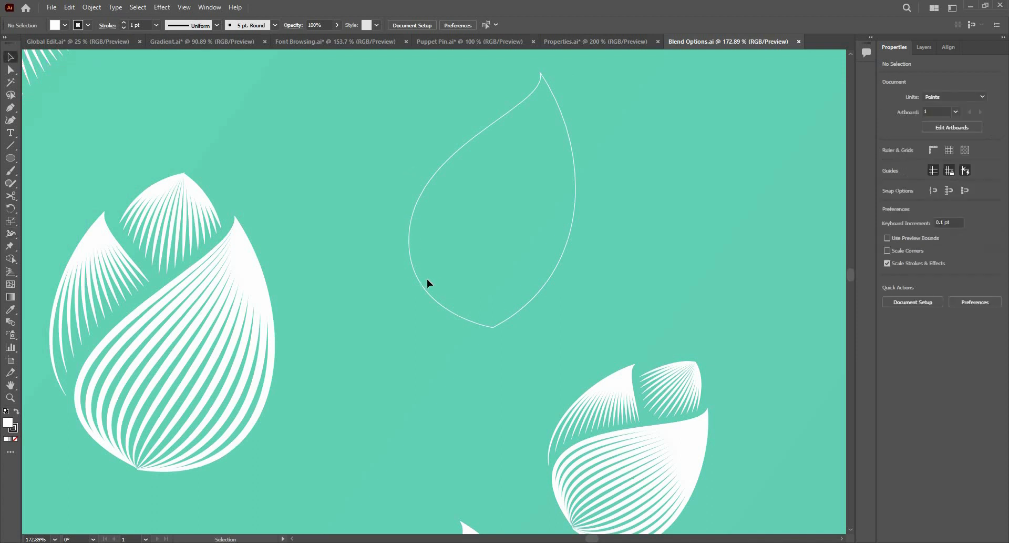
Thicken the middle of the thin petal outline's two curves with the Width tool, to about 3.71 pt on the right and 1.84 pt on the left
scroll(420, 263, "down", 4)
left_click_drag(375, 250, 446, 258)
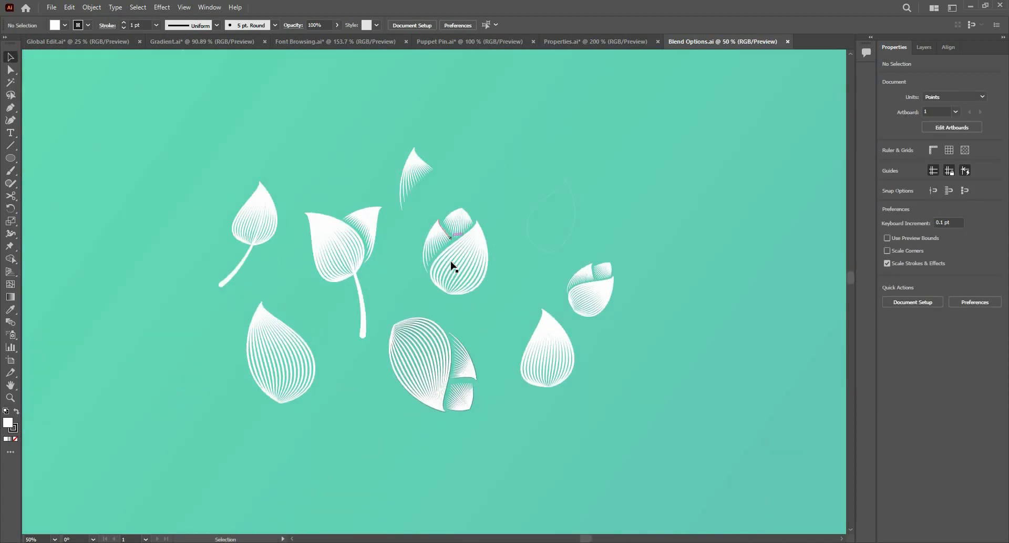
scroll(459, 249, "up", 1)
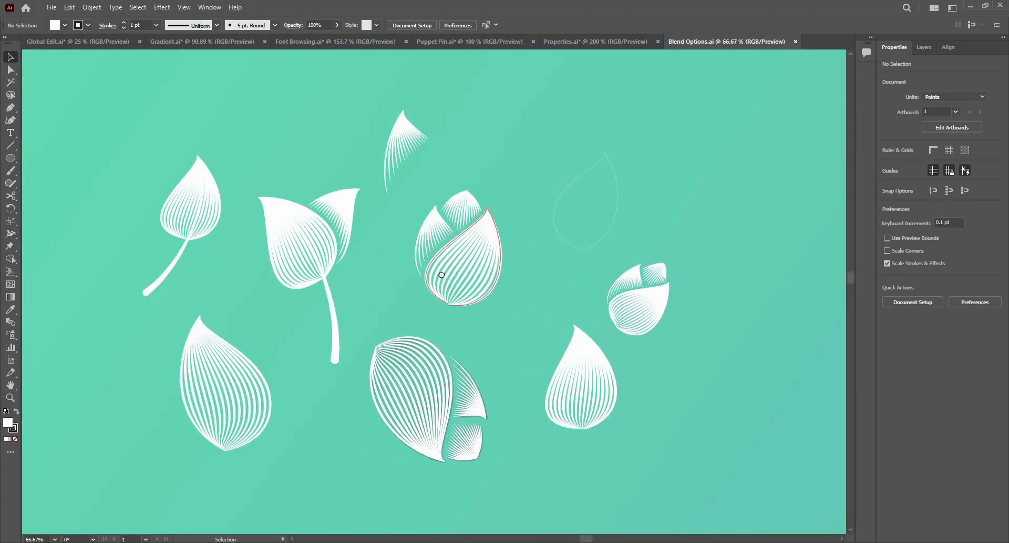
scroll(552, 196, "right", 2)
scroll(544, 194, "up", 1)
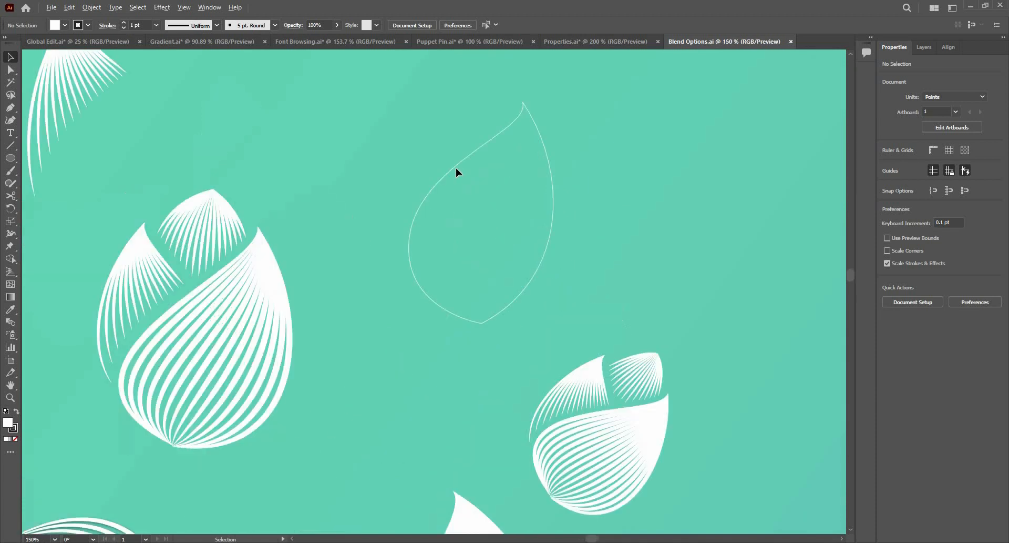
left_click(456, 165)
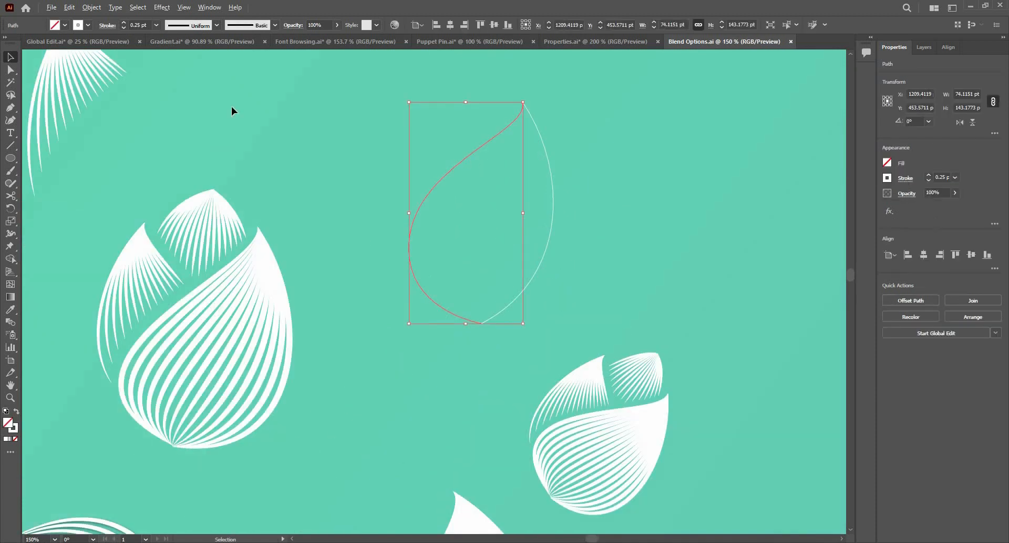
scroll(502, 160, "up", 1)
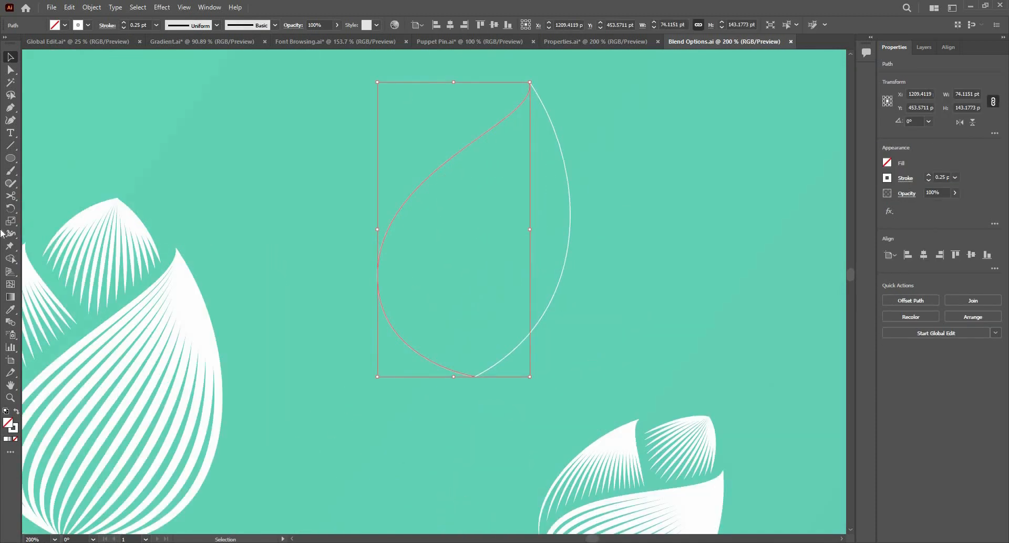
left_click(568, 181)
left_click(568, 182)
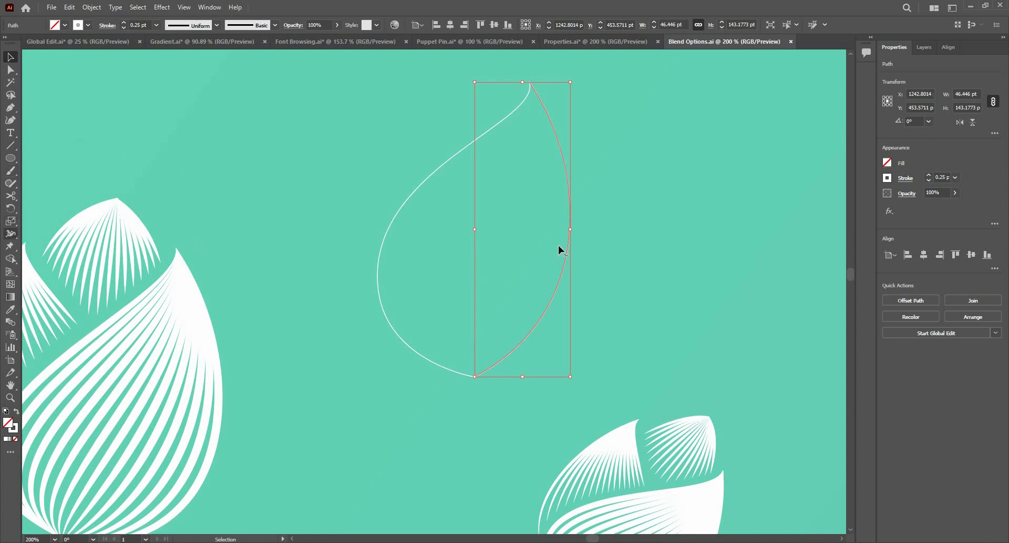
key("shift+w")
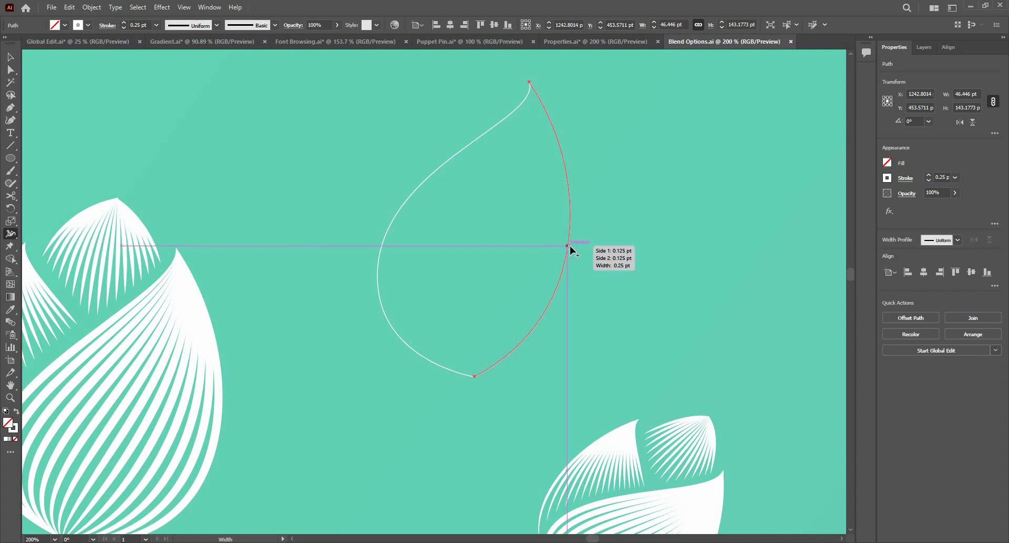
left_click_drag(570, 245, 572, 245)
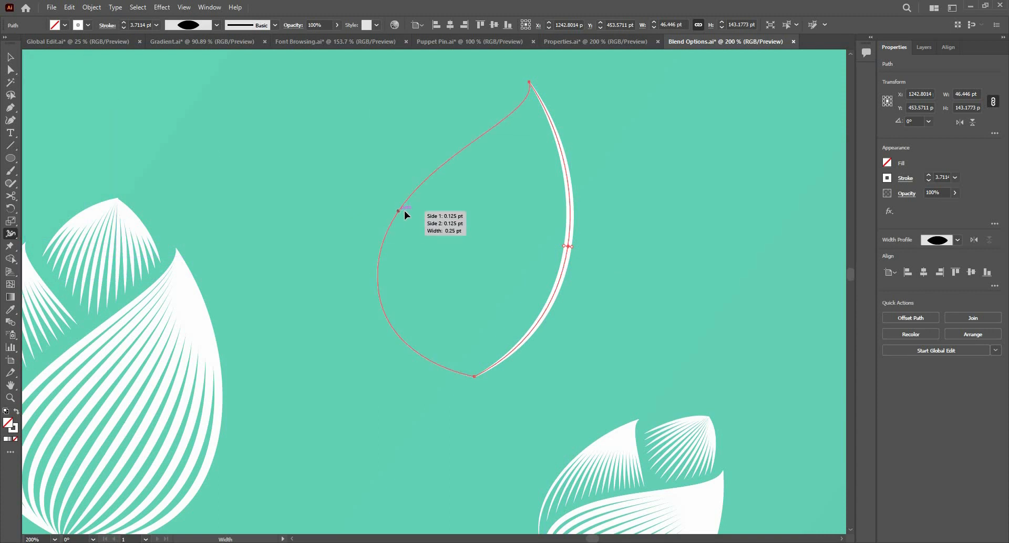
left_click_drag(405, 211, 399, 210)
Select both curves of the petal outline and blend them together from their shared upper tip with the Blend tool
left_click(11, 56)
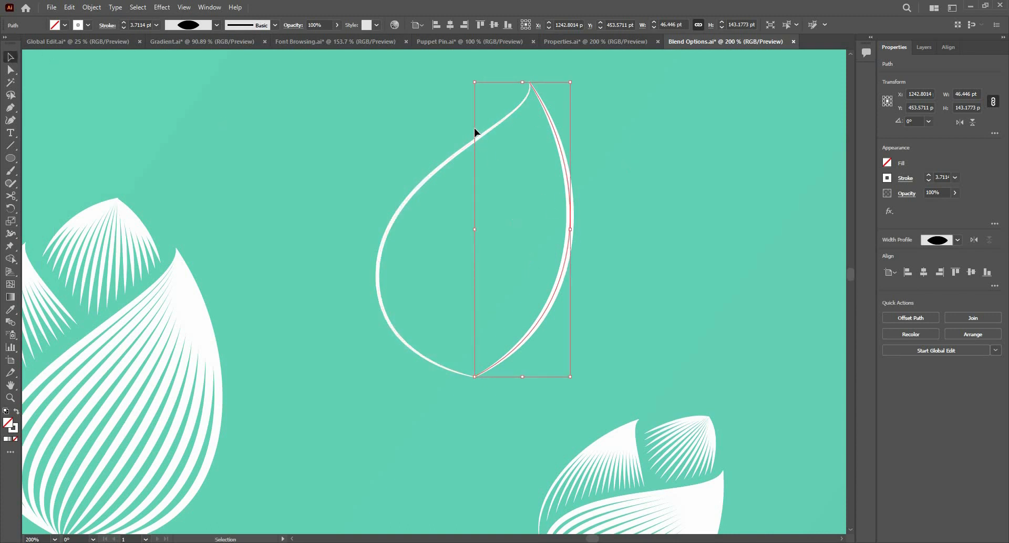
left_click(505, 124, "shift")
left_click(557, 129, "shift")
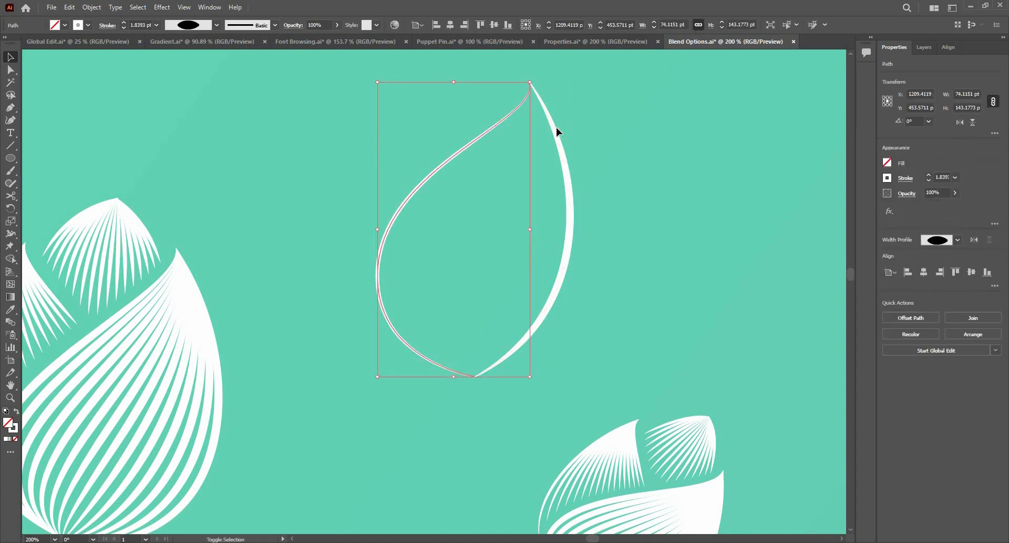
left_click(557, 130, "shift")
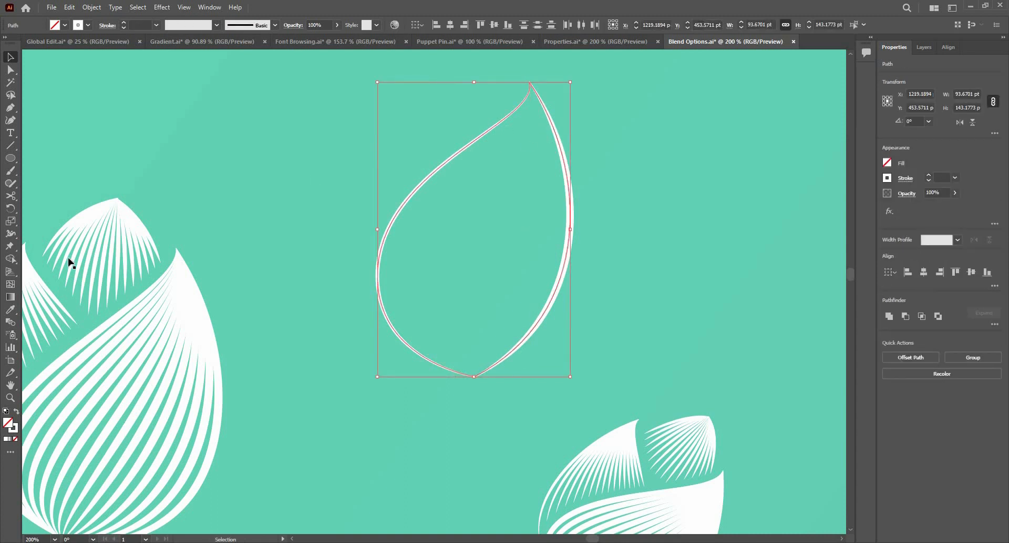
left_click(13, 323)
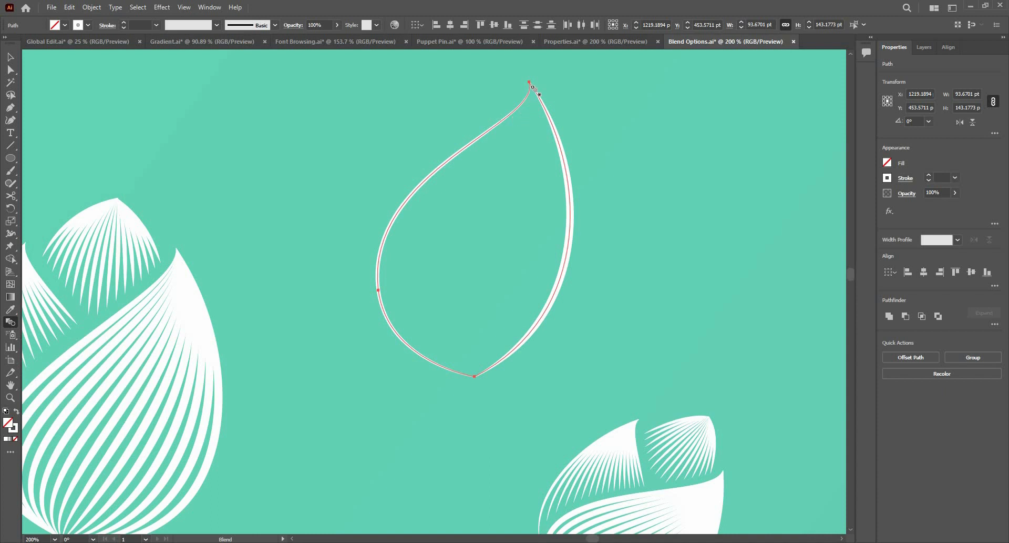
left_click(529, 94)
left_click(549, 118)
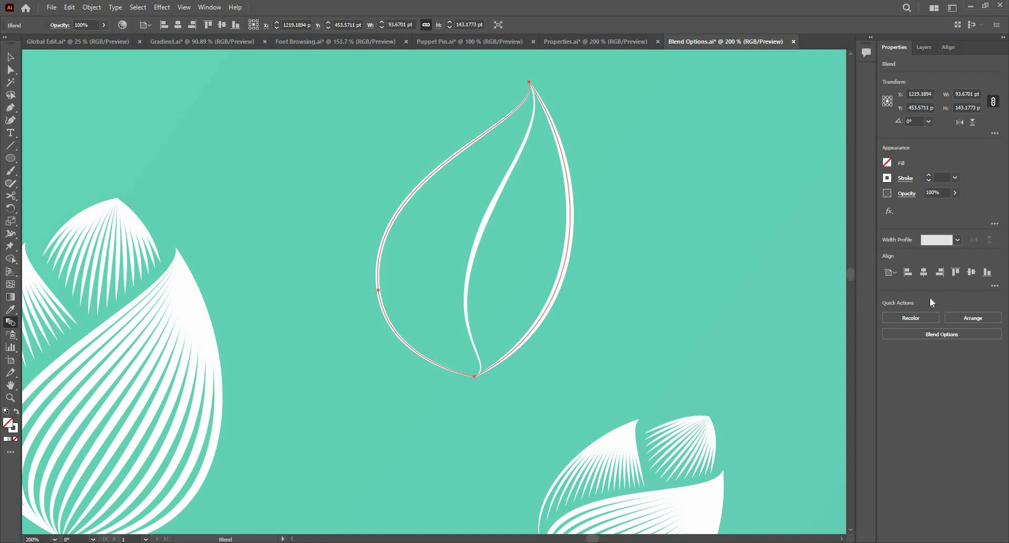
Set the petal blend's spacing to Specified Steps with 10 steps in the Blend Options
left_click(944, 336)
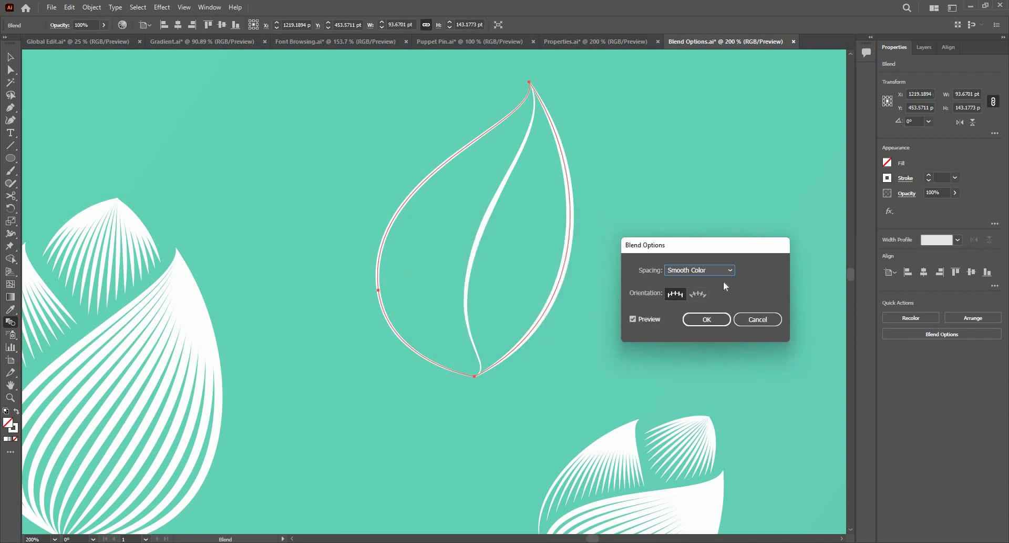
left_click(726, 270)
left_click(716, 293)
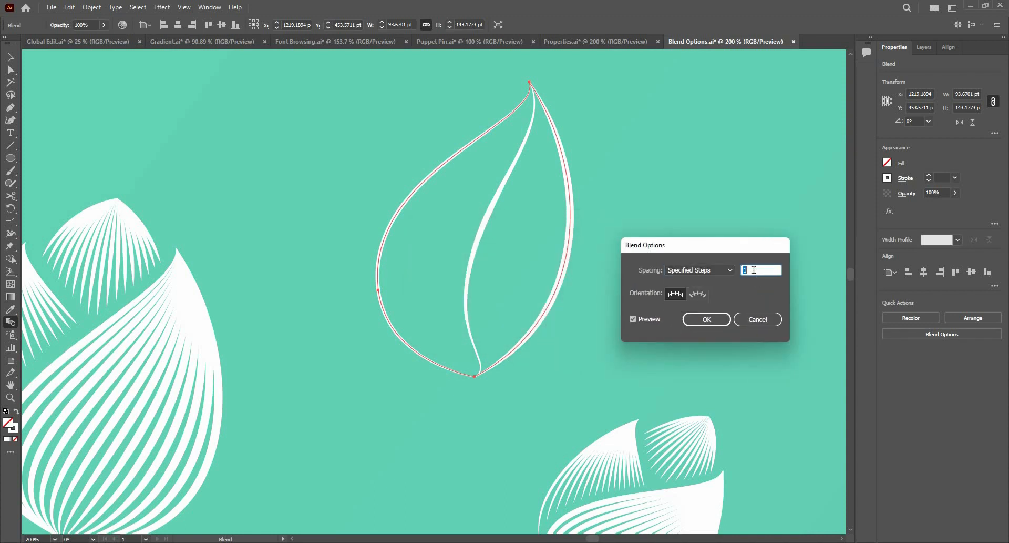
key("Up")
key("Up")
key("Up")
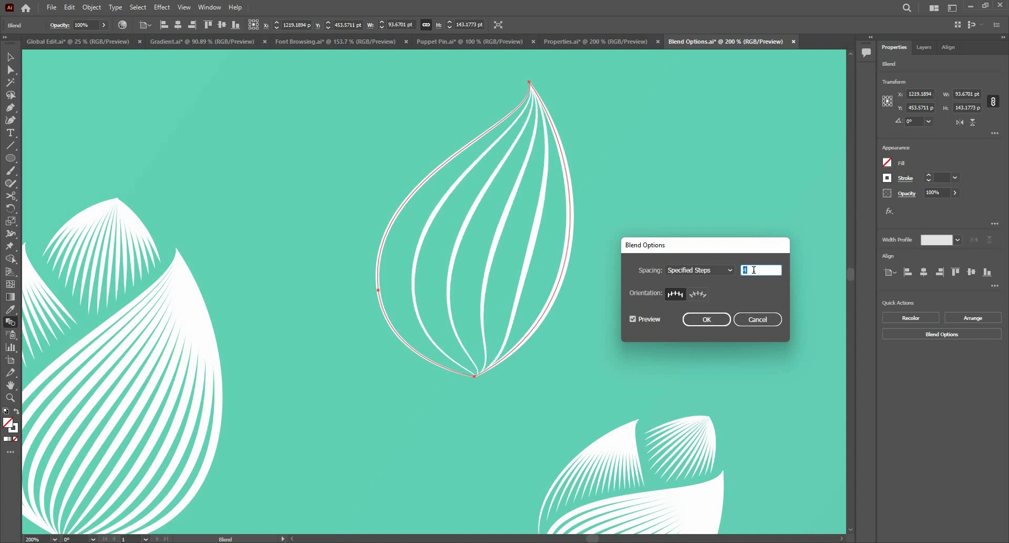
key("Up")
key("Up")
key("Up")
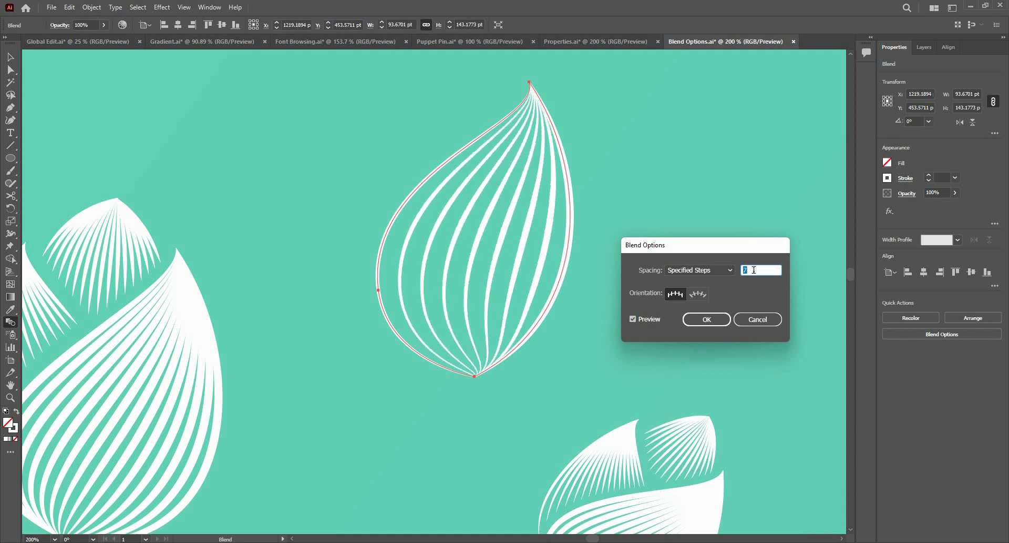
key("Up")
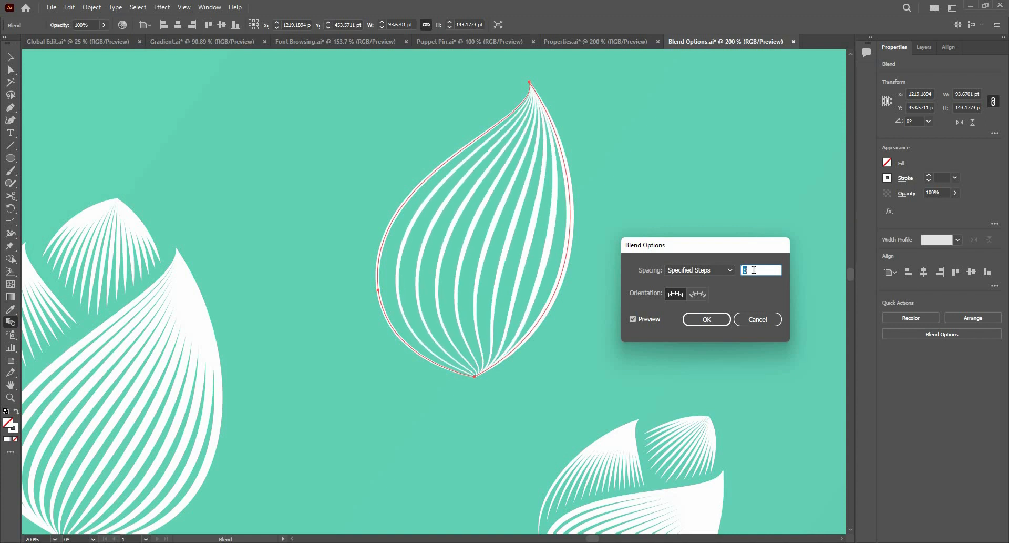
key("Up")
key("Up")
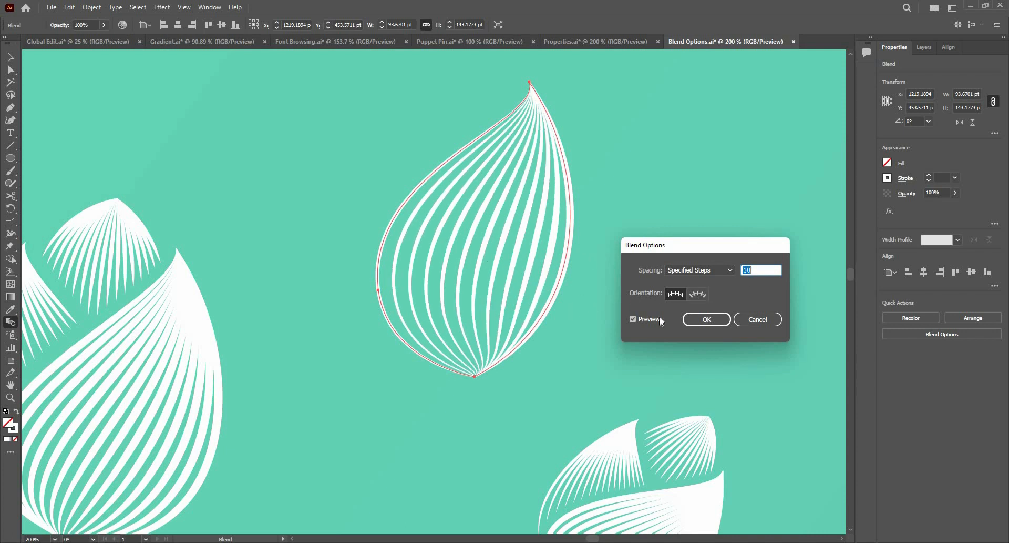
left_click(694, 320)
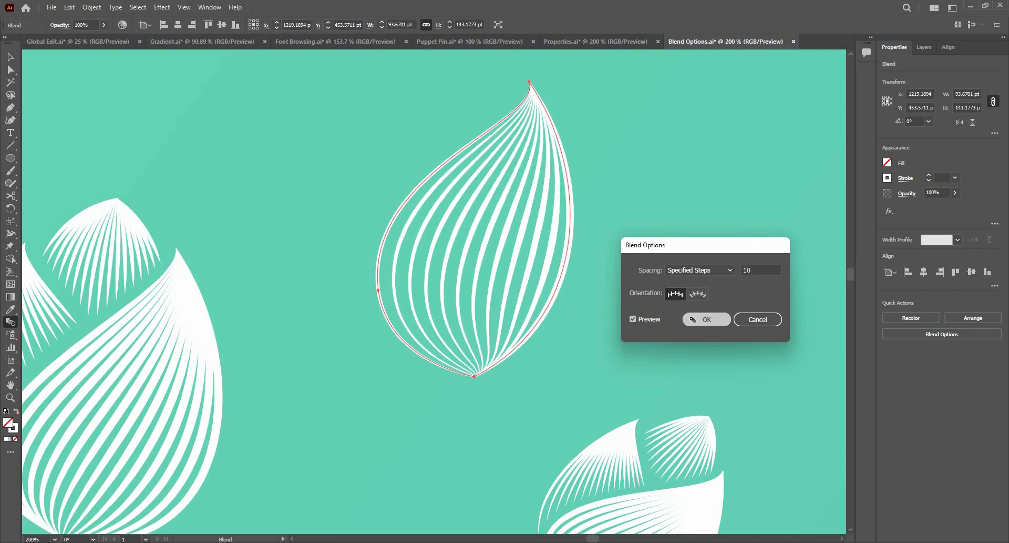
Add a Drop Shadow effect in Multiply mode to the small three-petal bud group below the blended petal
scroll(657, 301, "down", 4)
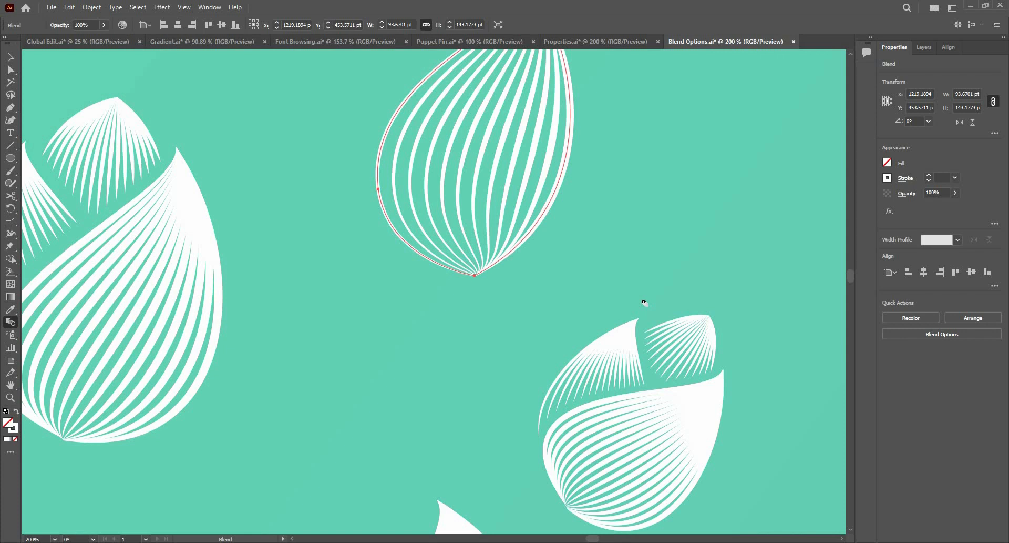
scroll(641, 305, "down", 1)
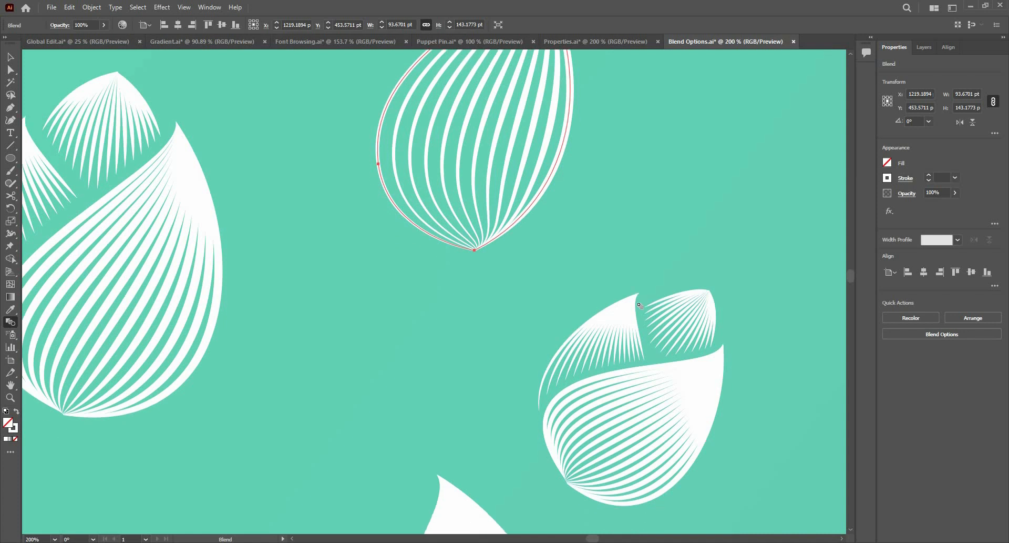
scroll(640, 305, "down", 2)
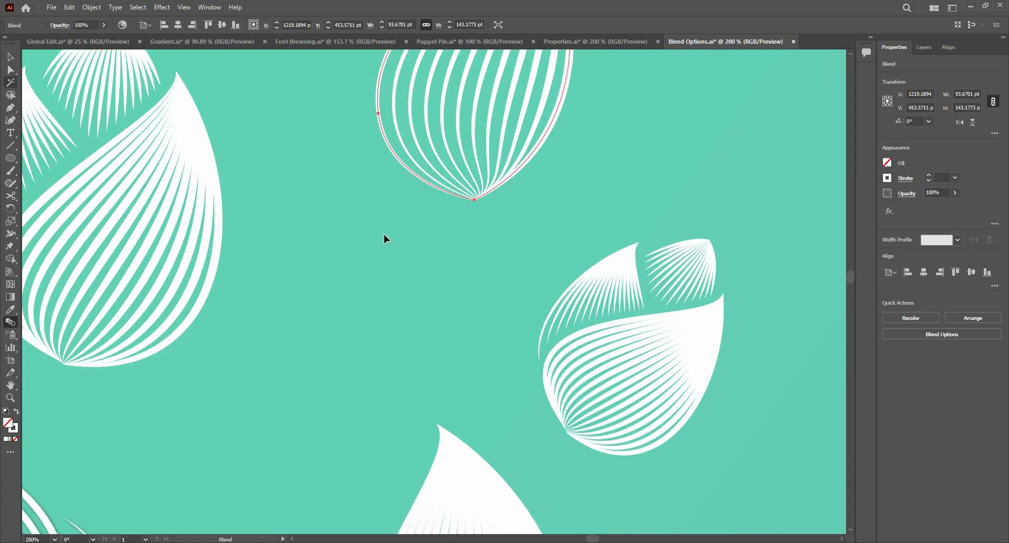
key("v")
left_click(632, 331)
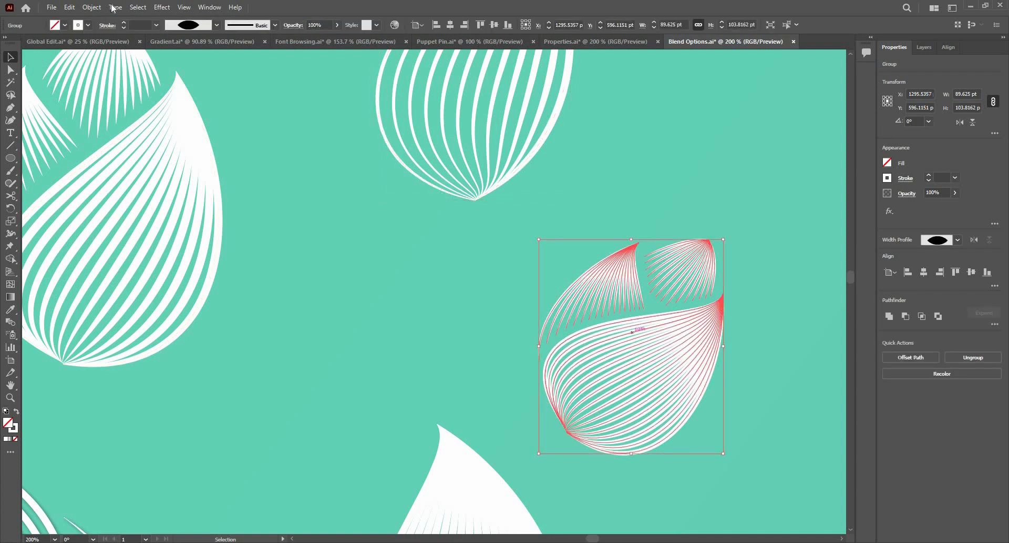
left_click(160, 8)
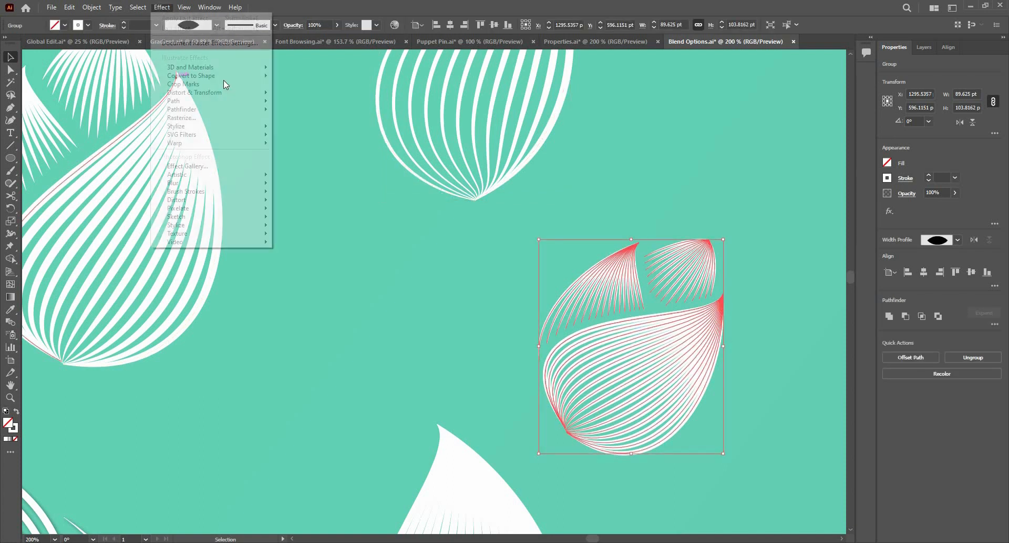
mouse_move(256, 127)
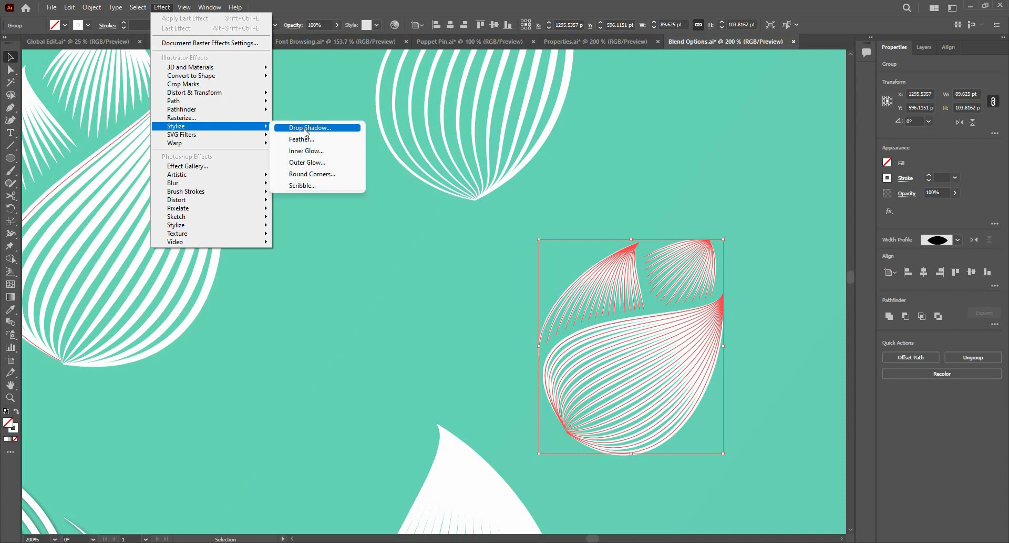
left_click(305, 129)
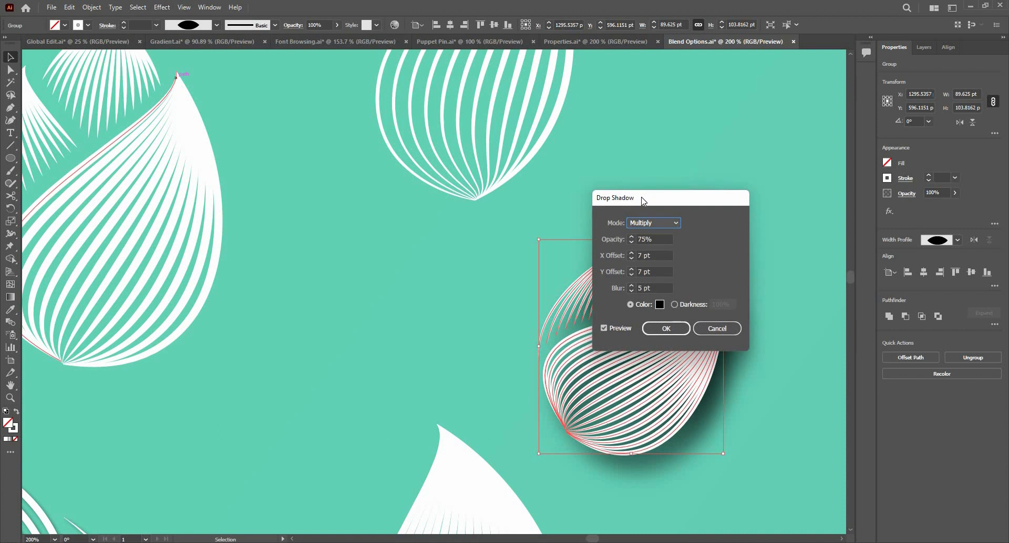
left_click_drag(652, 198, 465, 88)
left_click(475, 118)
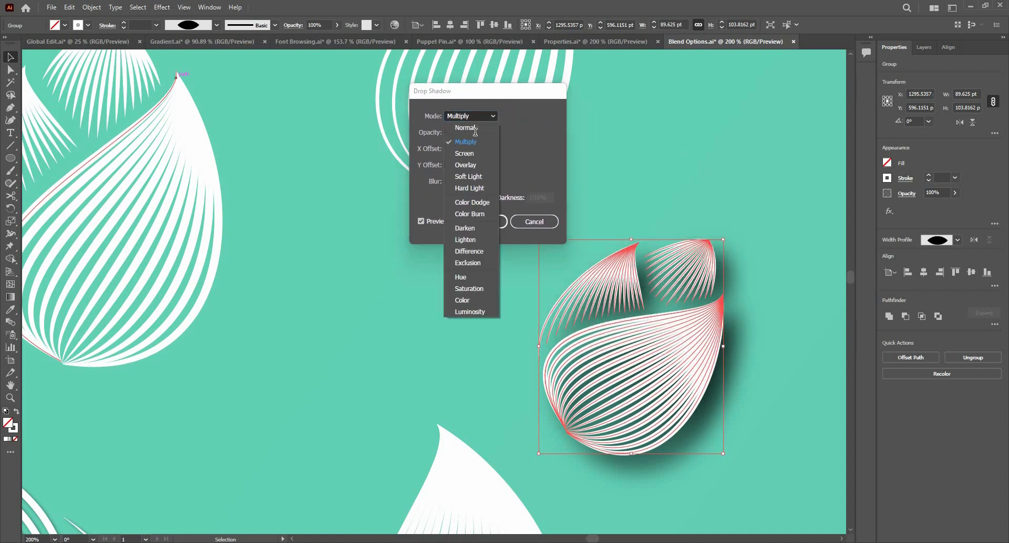
left_click(471, 138)
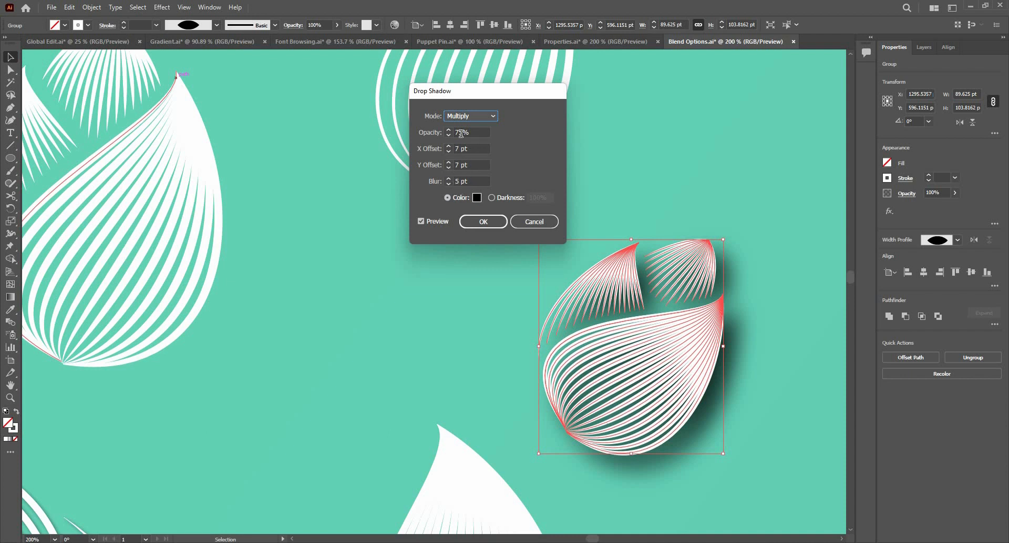
Apply the bud's drop shadow with 40% opacity, 1 pt X and Y offsets and 2 pt blur, and deselect the bud
key("Tab")
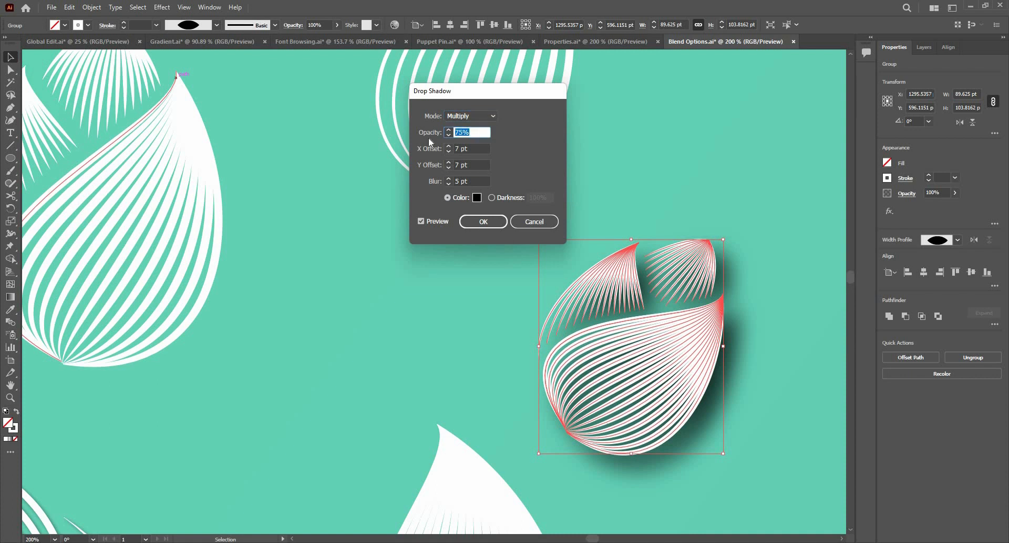
type("40")
key("Tab")
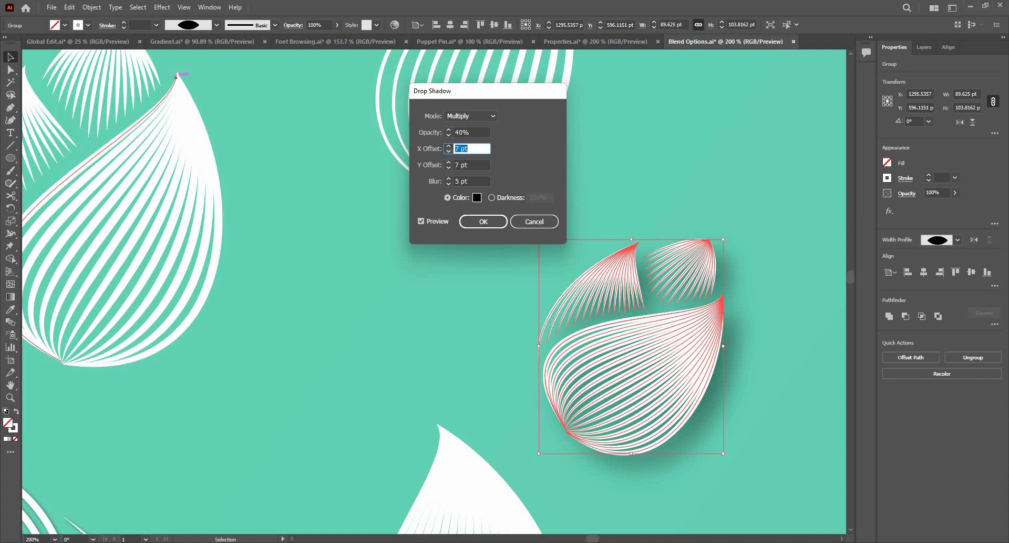
type("1")
left_click(475, 165)
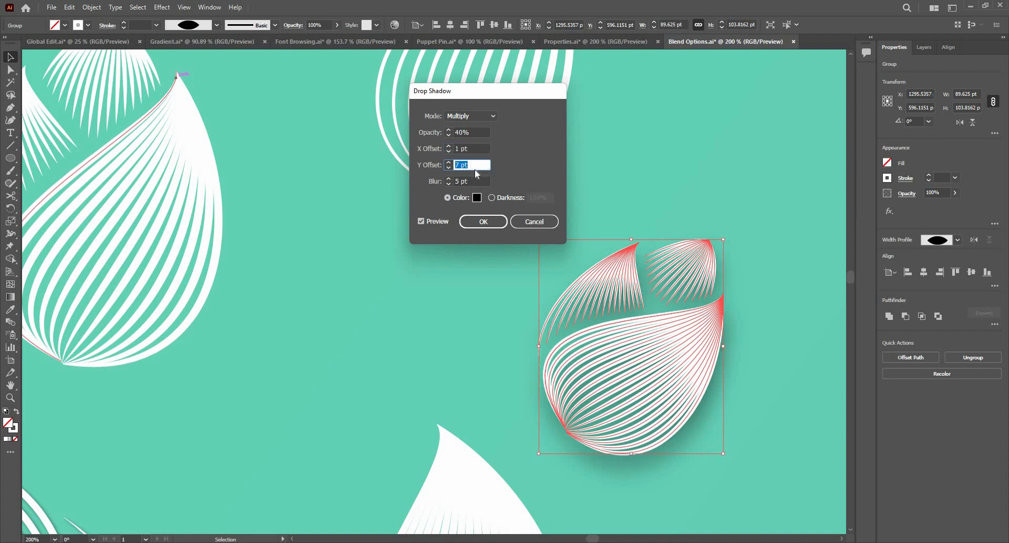
left_click(472, 180)
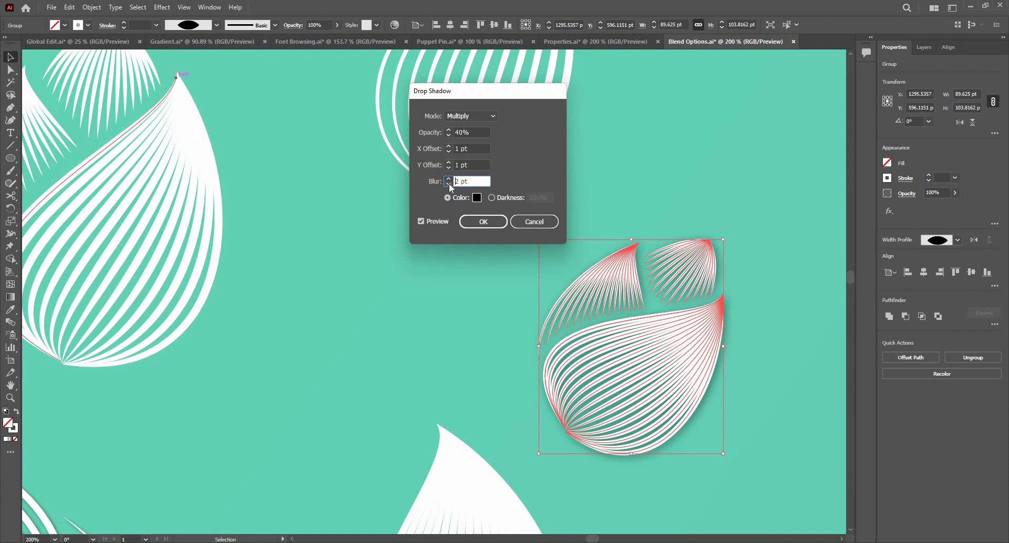
left_click(468, 222)
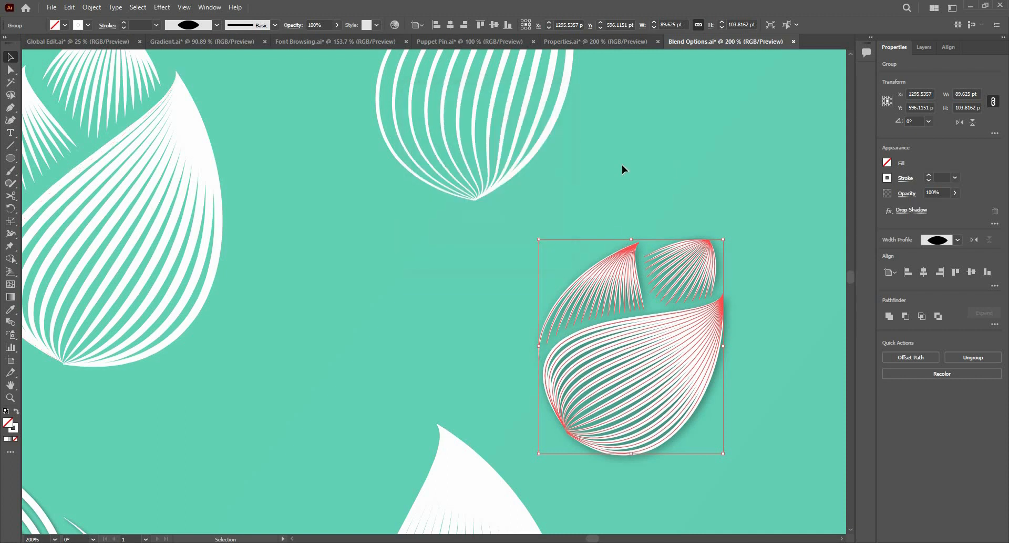
left_click(396, 176)
key("ctrl+minus")
scroll(564, 332, "down", 1)
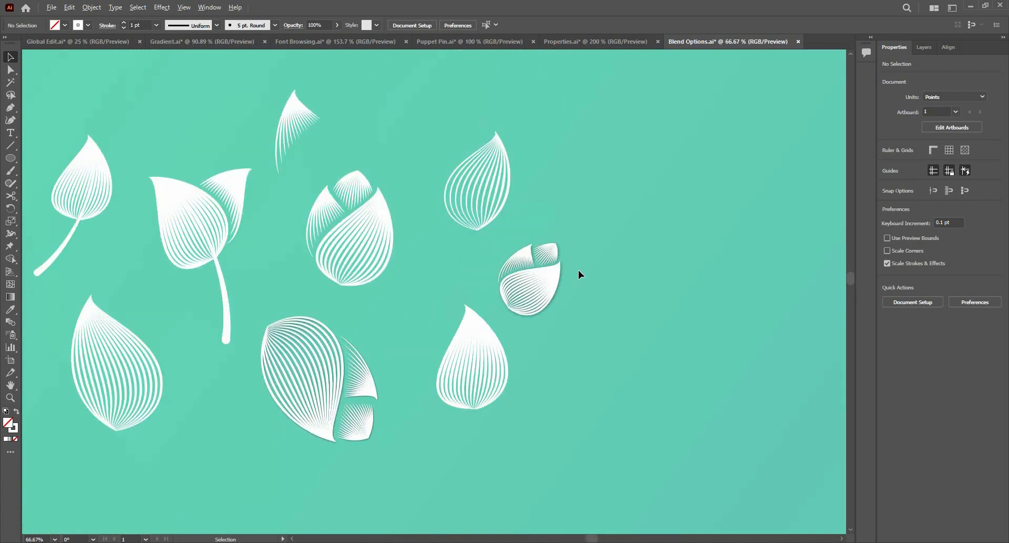
Review the Drop Shadow settings of the small three-petal bud group
scroll(579, 269, "up", 2)
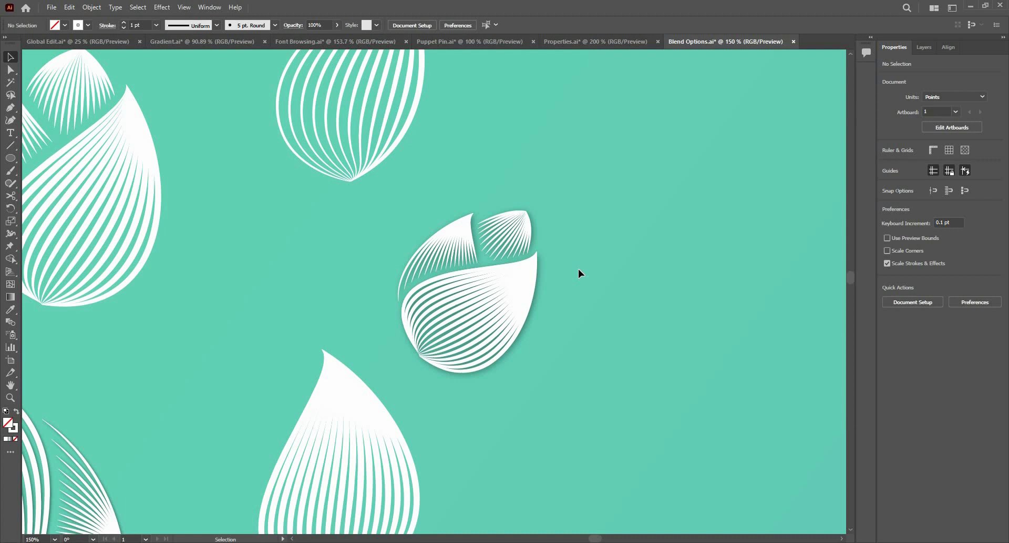
left_click(518, 266)
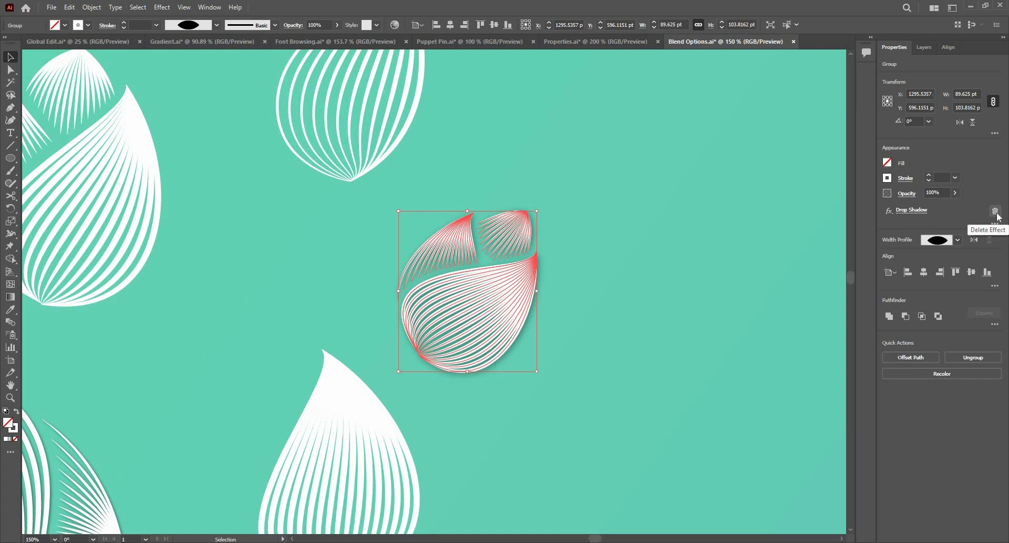
left_click(913, 213)
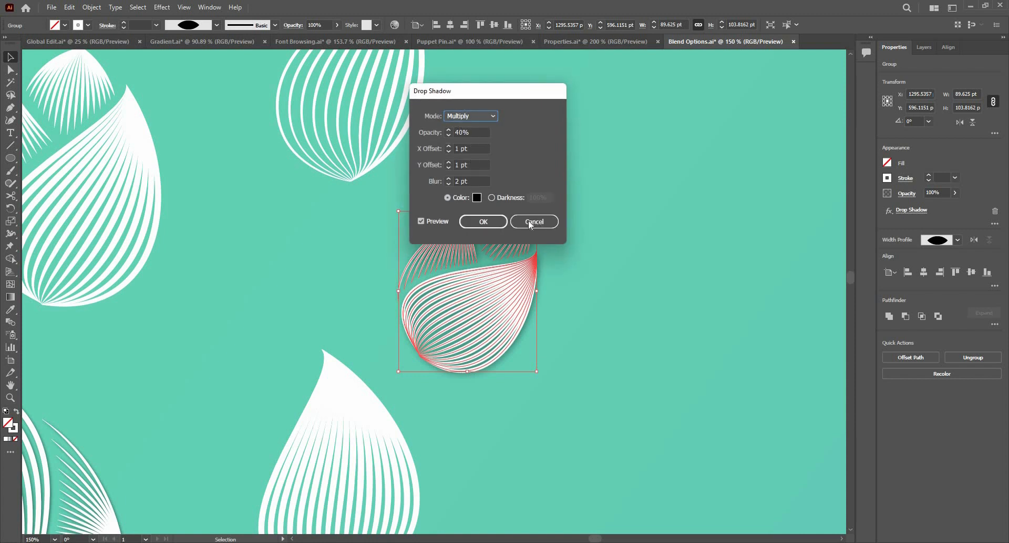
left_click(503, 225)
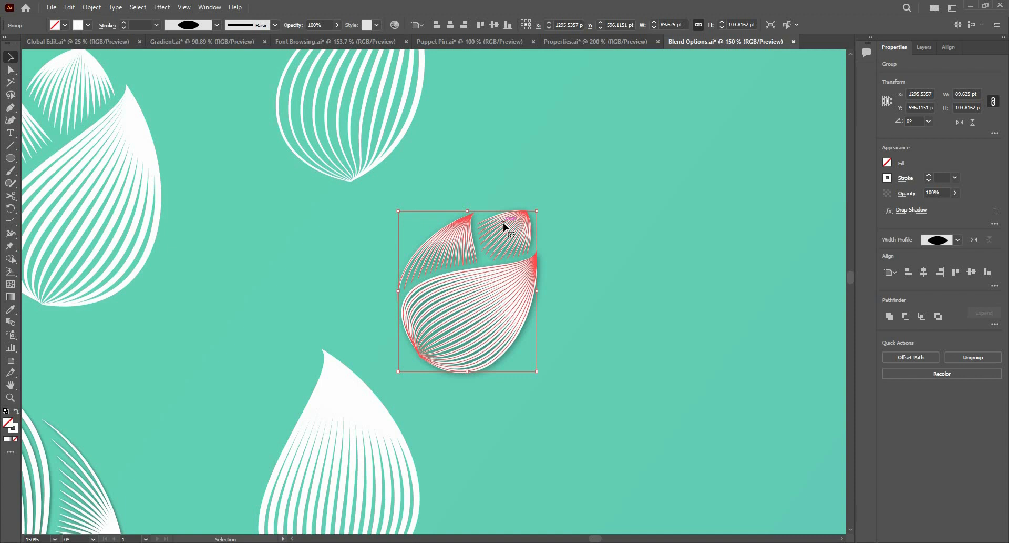
Delete the Drop Shadow effect from the small three-petal bud group
left_click(993, 213)
left_click(225, 62)
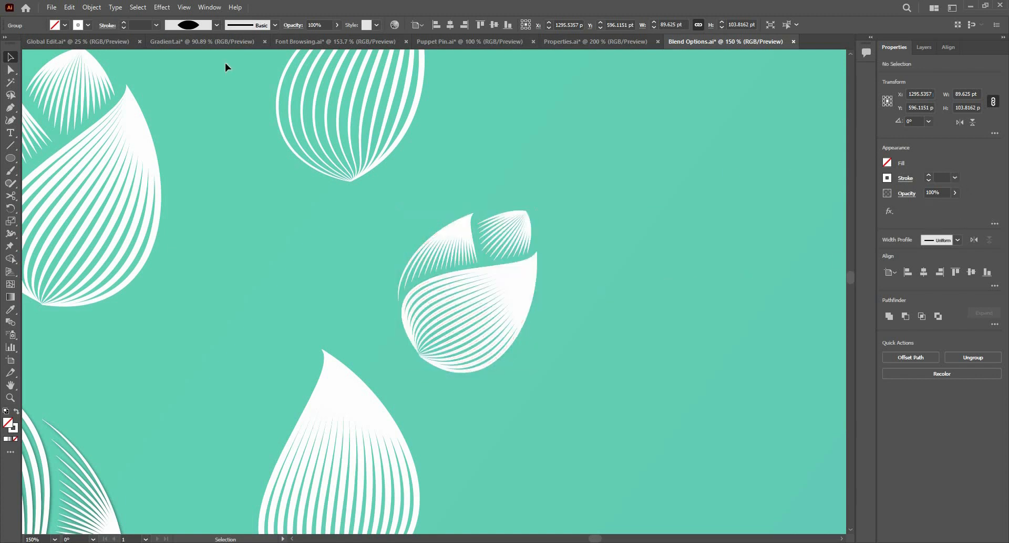
key("ctrl+z")
left_click(162, 9)
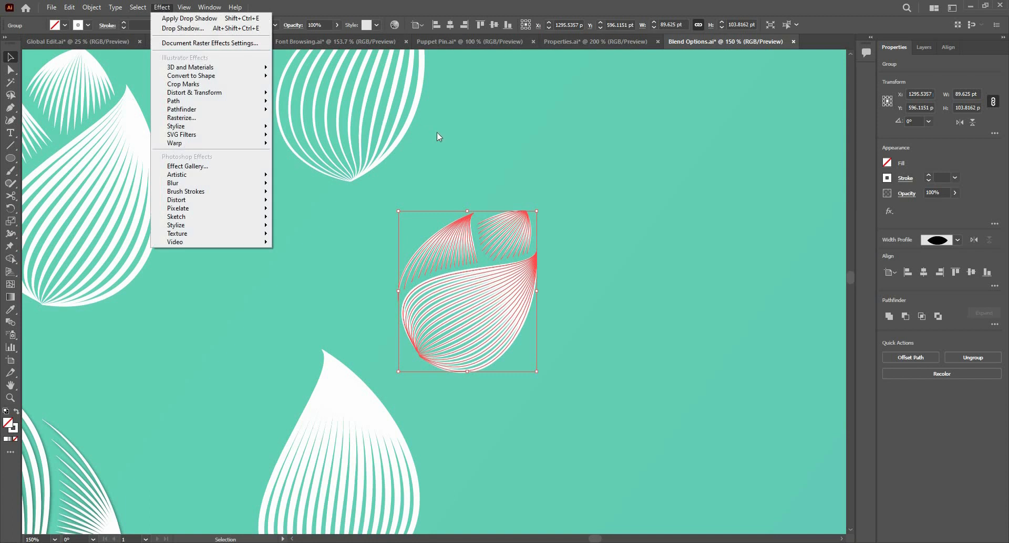
scroll(578, 200, "down", 3, "alt")
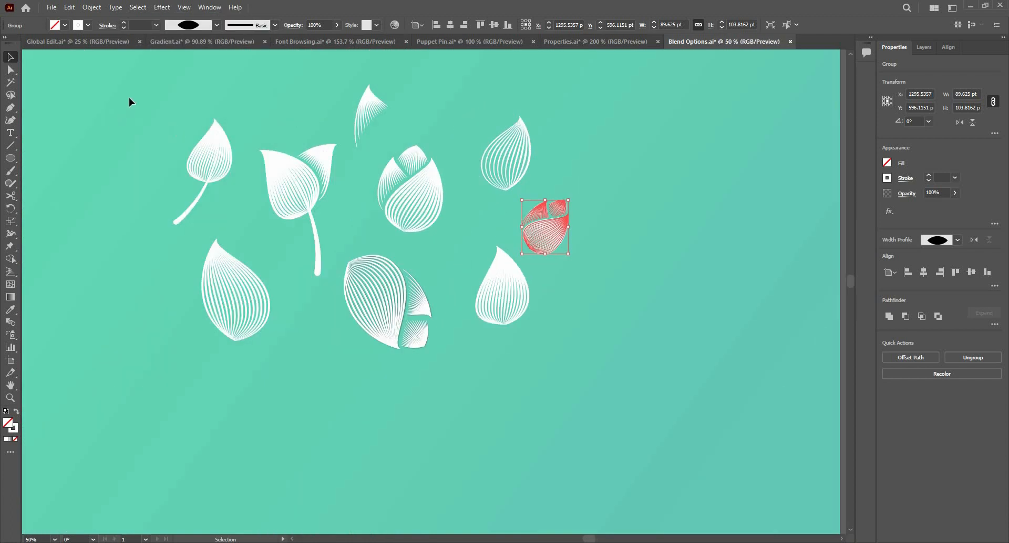
Select all of the petal drawings, apply the last-used drop shadow to them together, and deselect them
left_click(134, 92)
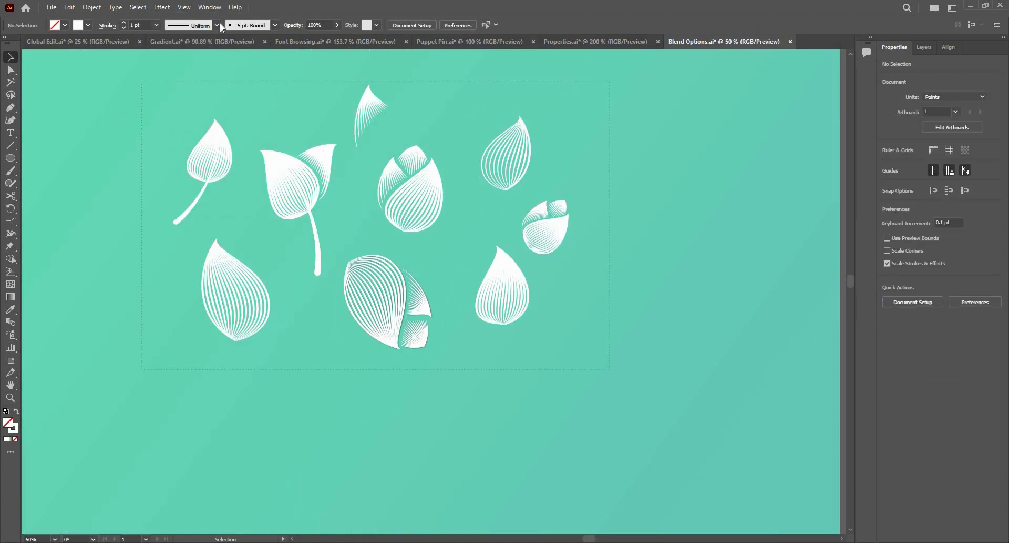
key("ctrl+a")
left_click(162, 7)
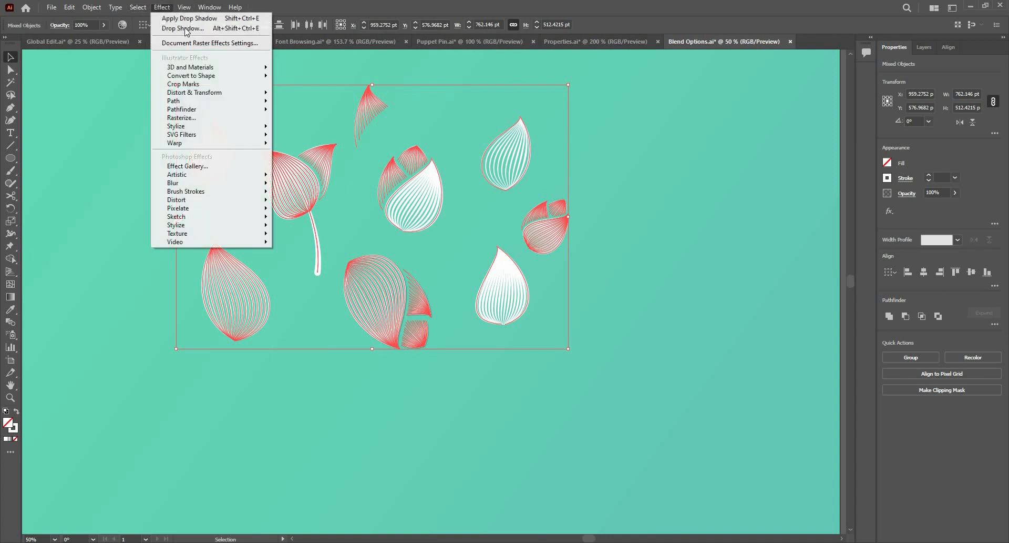
key("Escape")
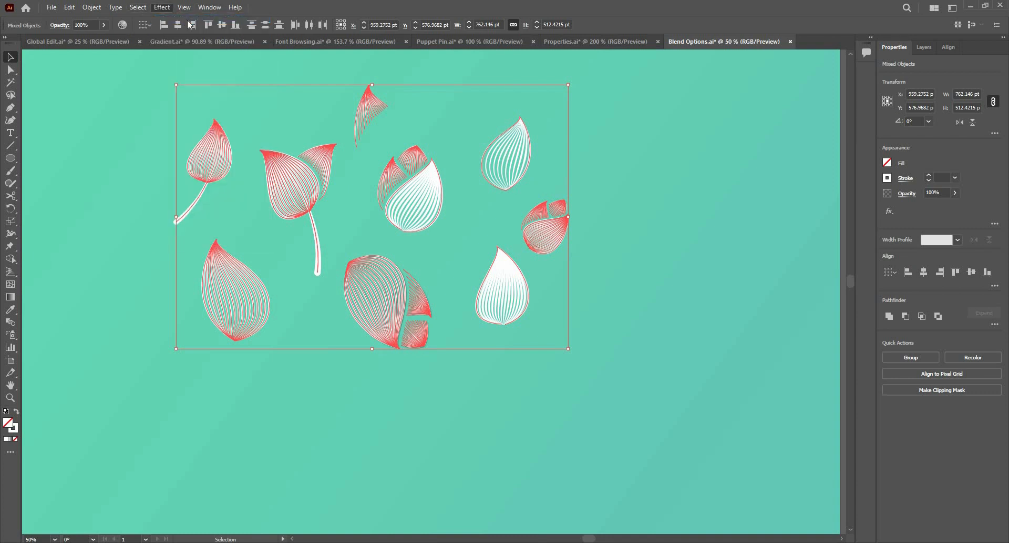
left_click(710, 216)
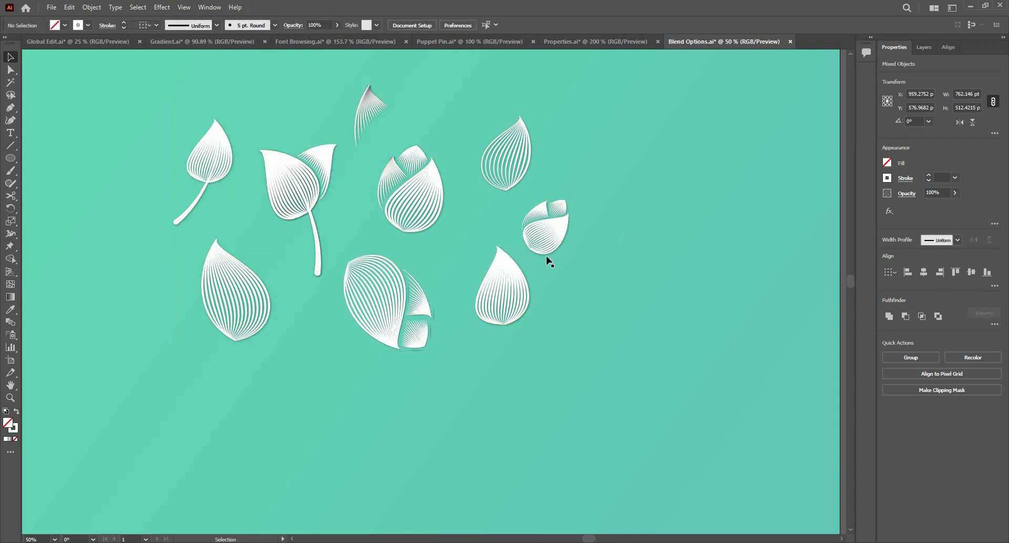
Examine the drop shadows across the petal drawings, zooming in on the small side petals of the large tilted bud
scroll(509, 266, "up", 1)
left_click_drag(271, 175, 287, 257)
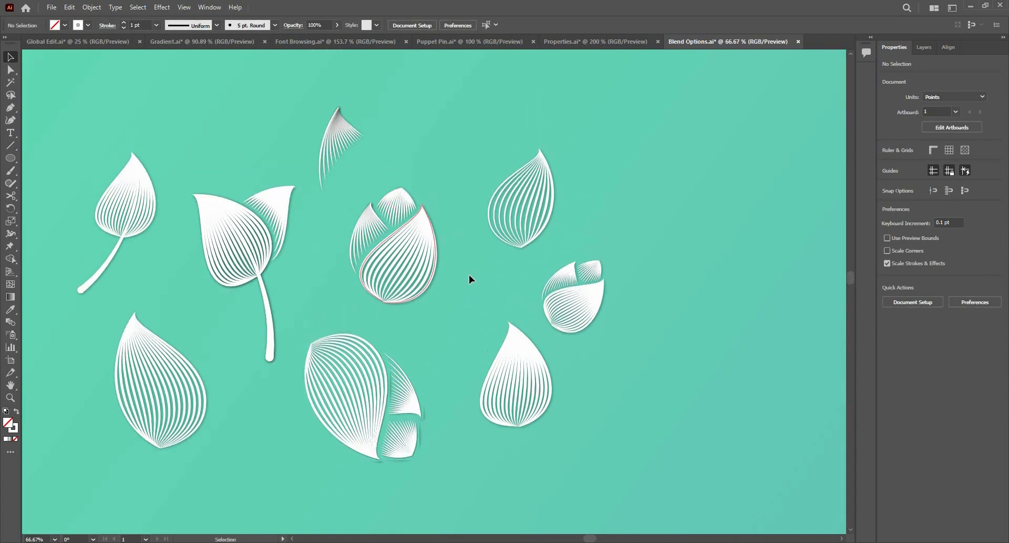
scroll(347, 142, "up", 1)
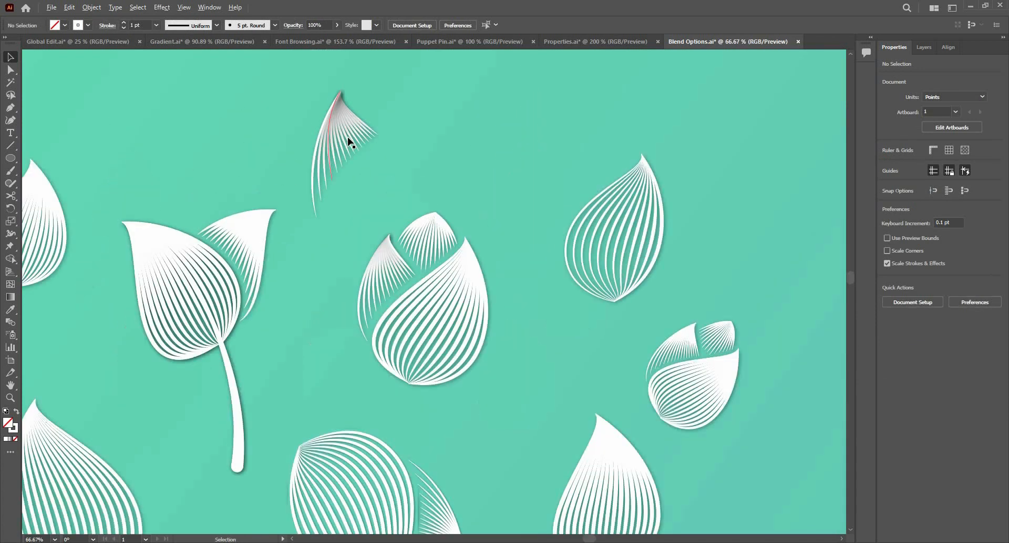
scroll(349, 138, "down", 1)
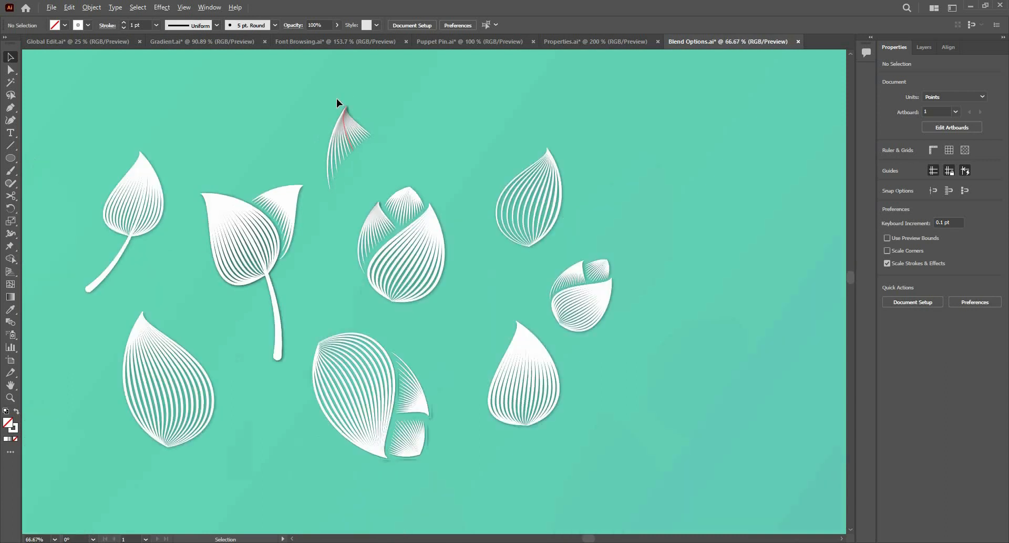
scroll(514, 275, "up", 2)
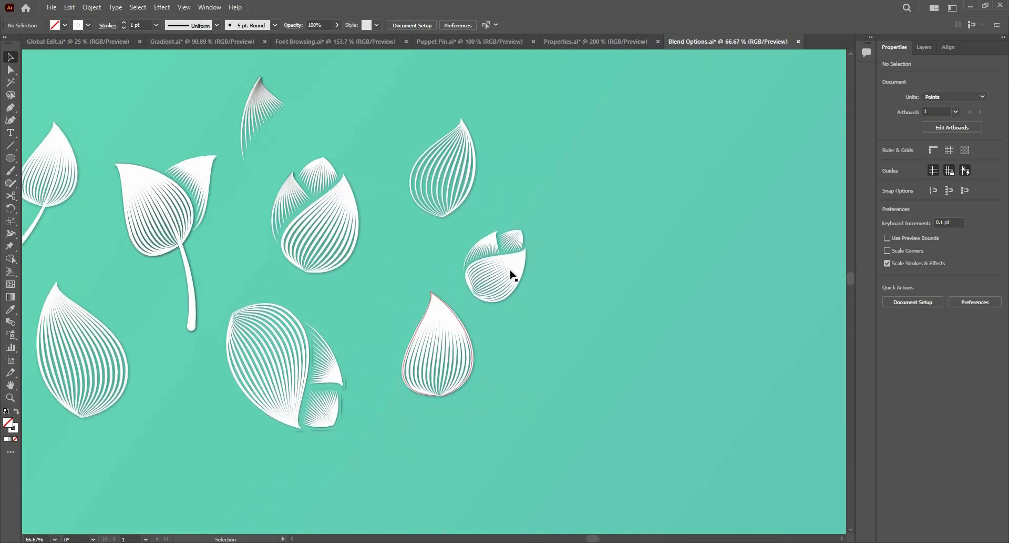
scroll(342, 394, "down", 2)
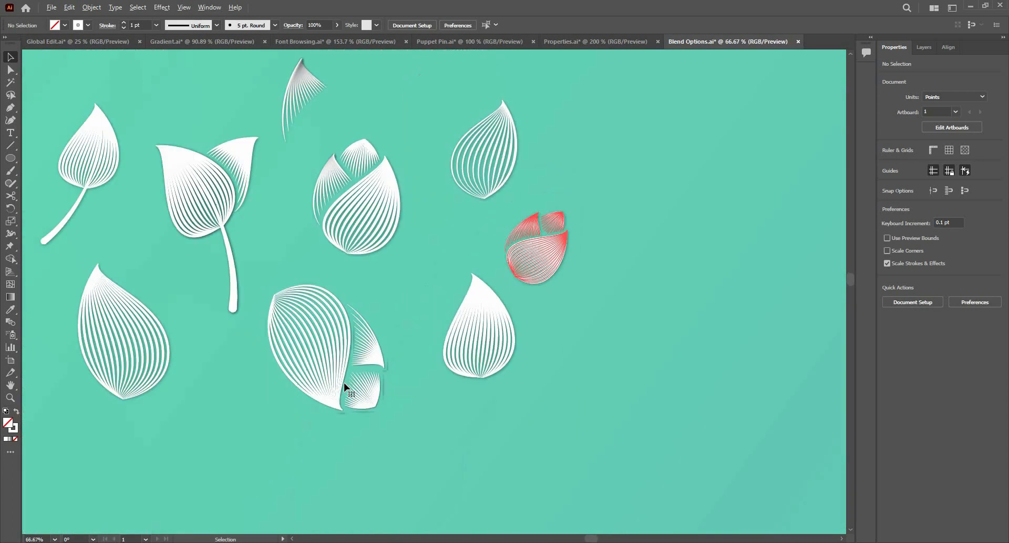
left_click(362, 396)
scroll(371, 406, "up", 5)
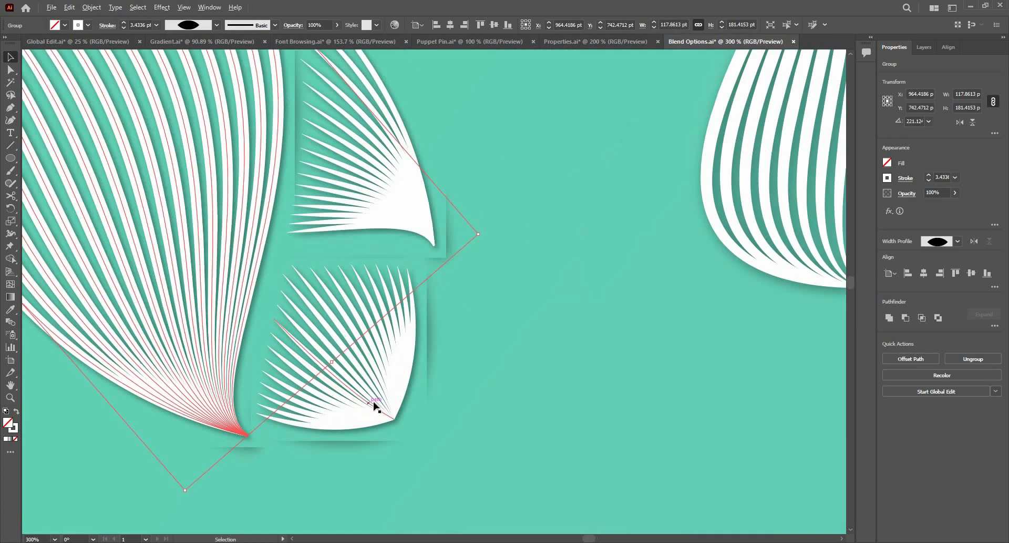
left_click_drag(421, 298, 606, 364)
key("ctrl+z")
left_click(501, 314)
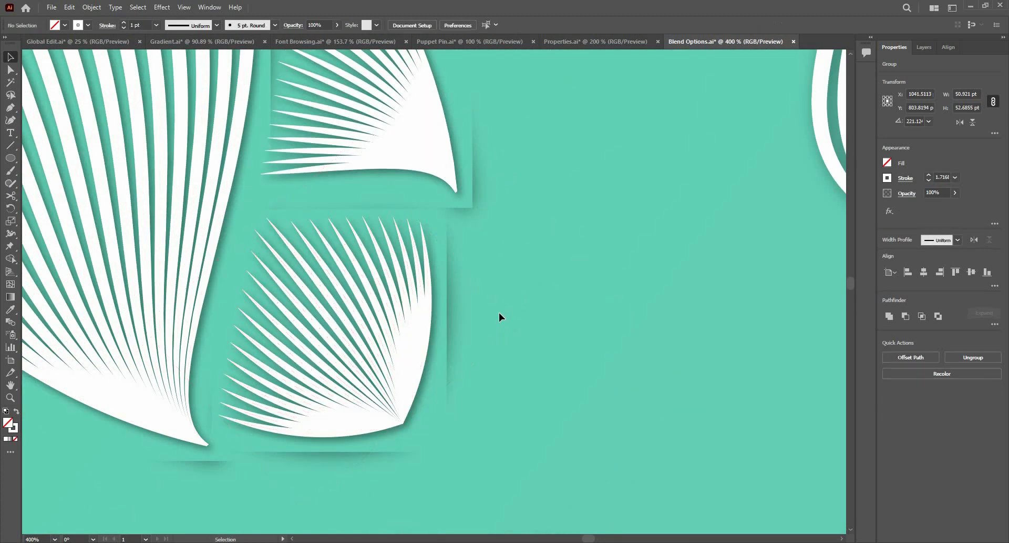
scroll(496, 310, "down", 2)
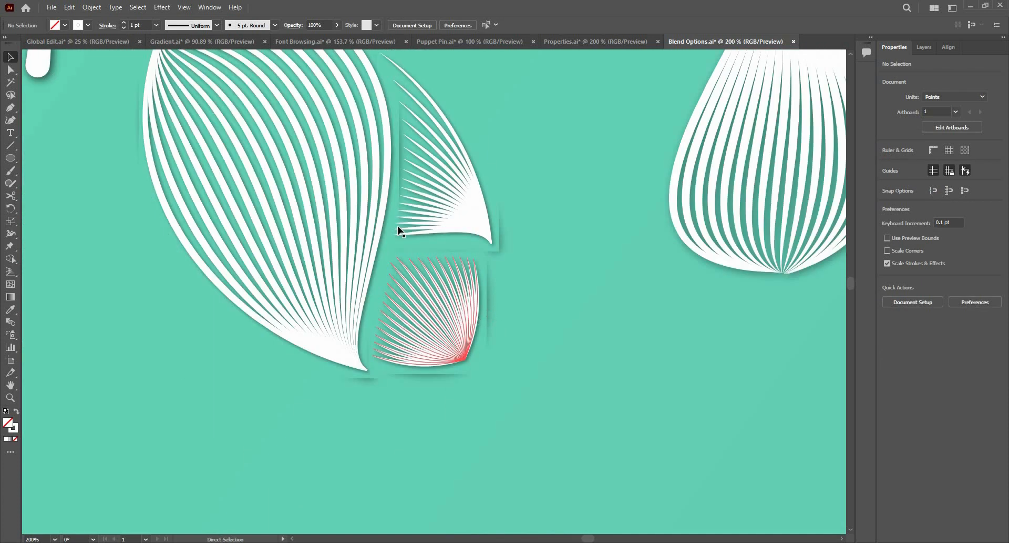
Undo the drop shadow applied to all drawings and the deletion of the small bud's own shadow
key("a")
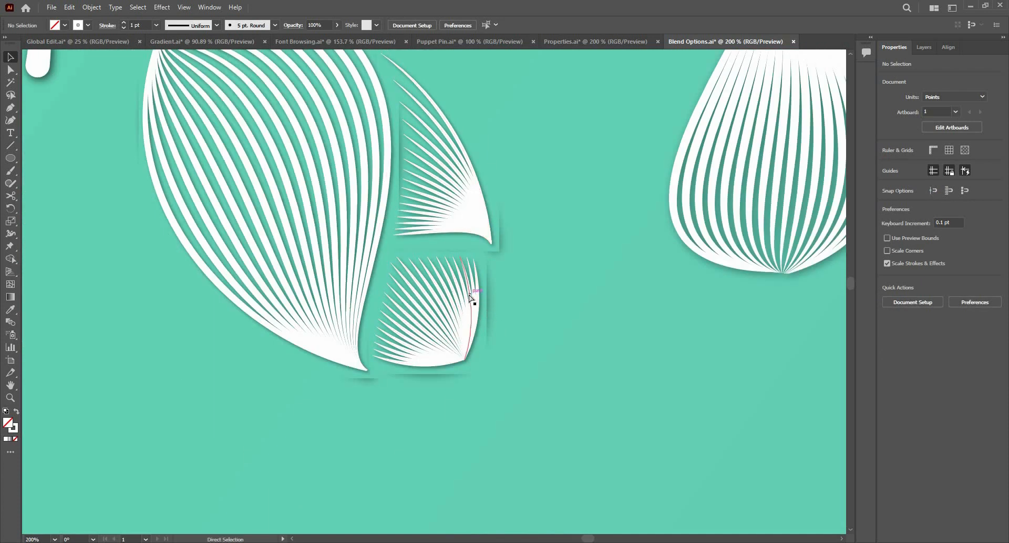
key("ctrl+z")
left_click(514, 304)
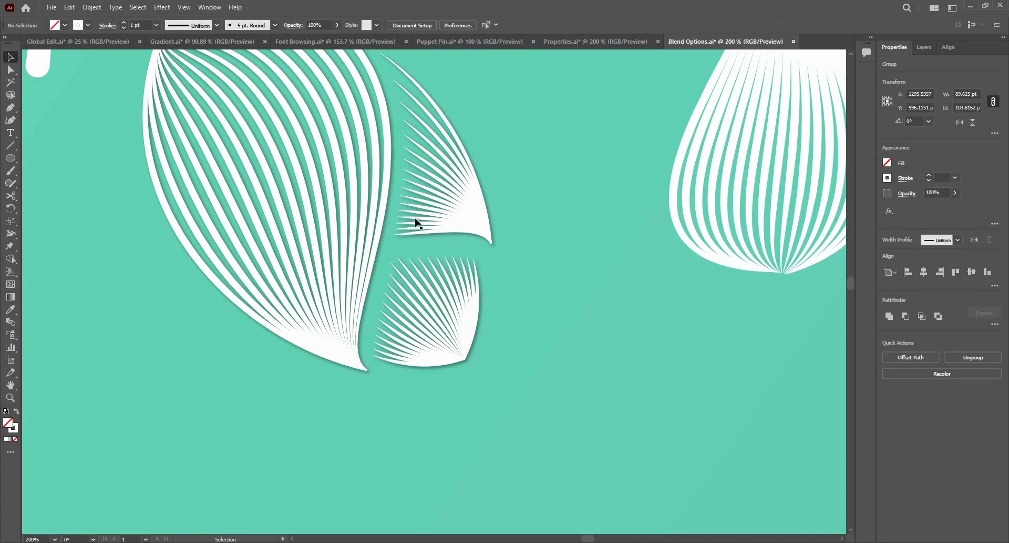
scroll(329, 382, "down", 3)
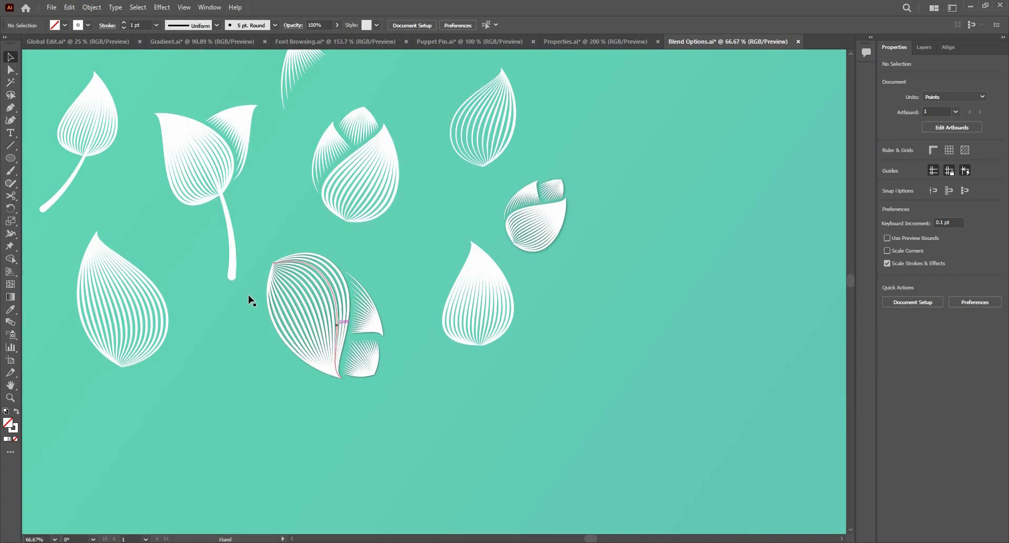
Inspect the large tilted bud up close, and select individual petals of the other drawings to compare their appearance
left_click_drag(251, 297, 255, 463)
scroll(251, 293, "up", 3)
left_click_drag(458, 327, 423, 58)
left_click_drag(220, 480, 207, 283)
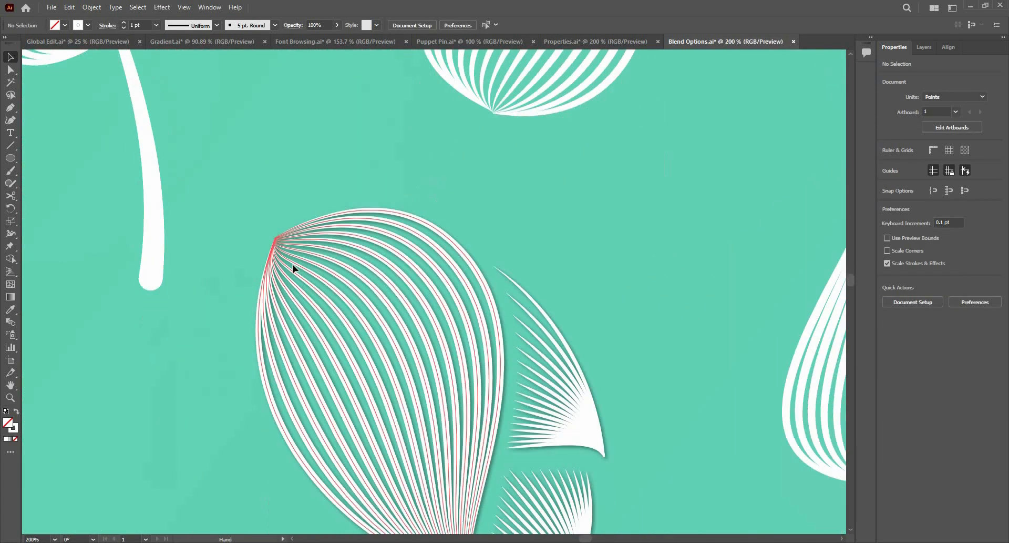
left_click_drag(555, 222, 305, 261)
scroll(305, 261, "down", 1)
left_click(320, 395)
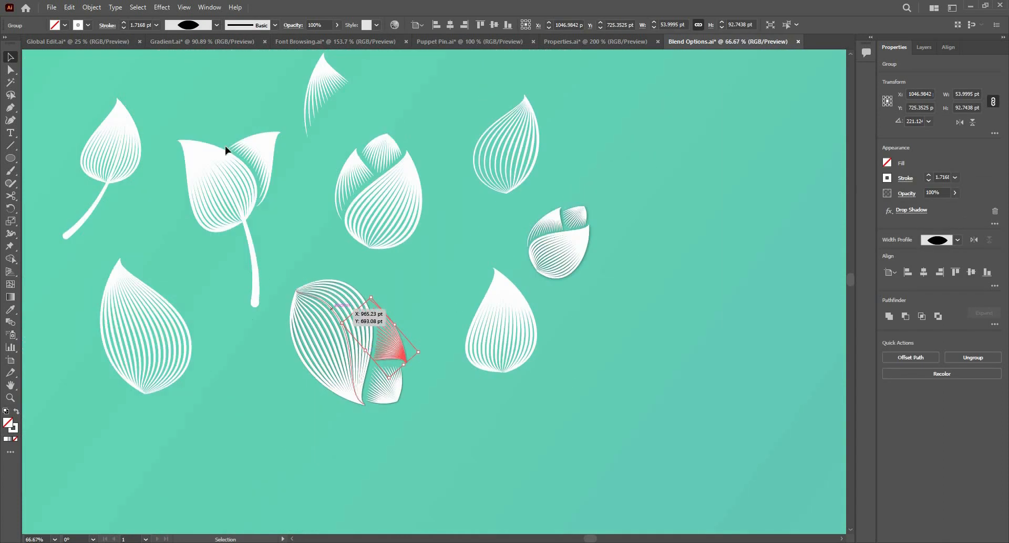
scroll(245, 175, "up", 1)
left_click(257, 179)
scroll(307, 120, "up", 2)
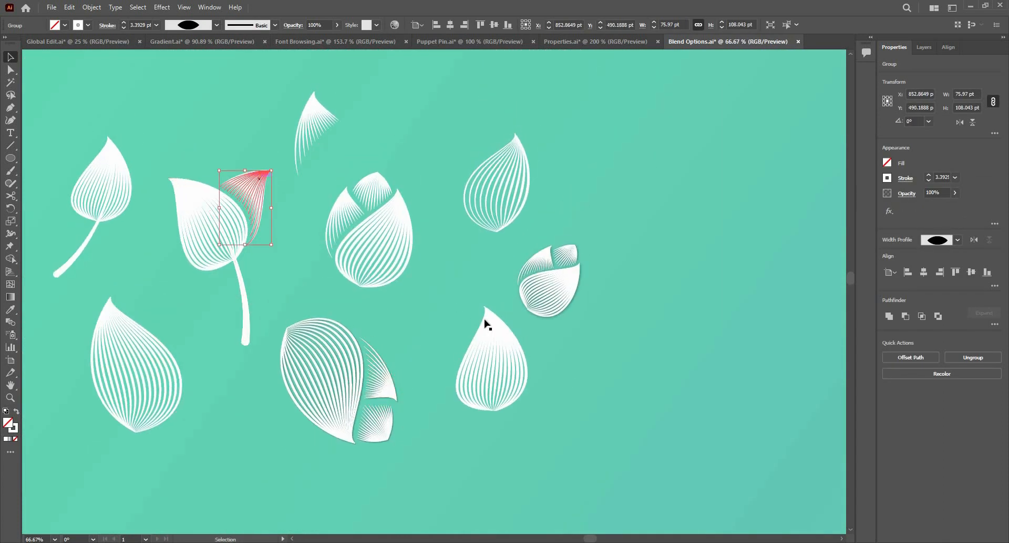
left_click(487, 326)
left_click_drag(524, 386, 274, 232)
scroll(284, 232, "down", 2)
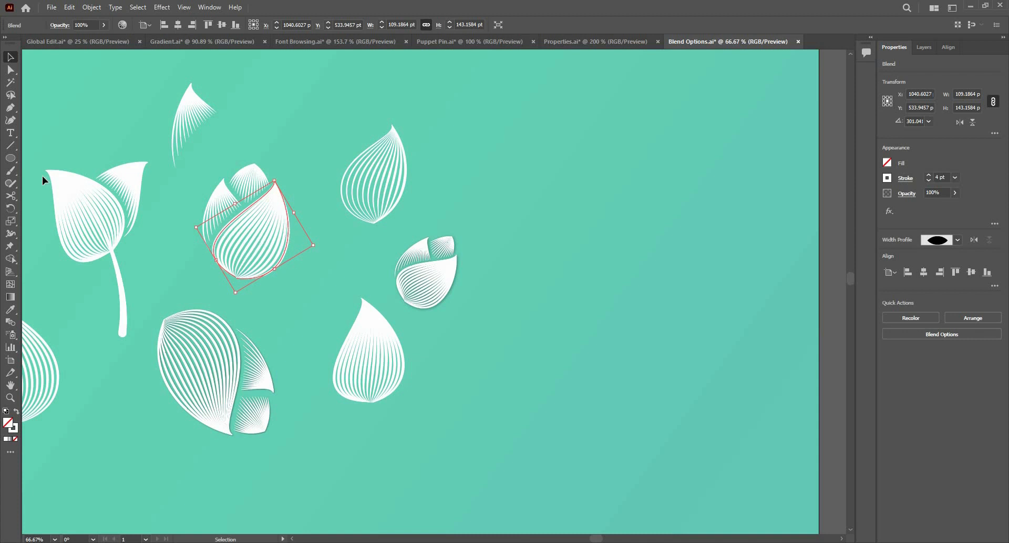
Place a new point text with the Lorem ipsum placeholder on the empty canvas just outside the artboard
key("ctrl+minus")
scroll(342, 151, "up", 1)
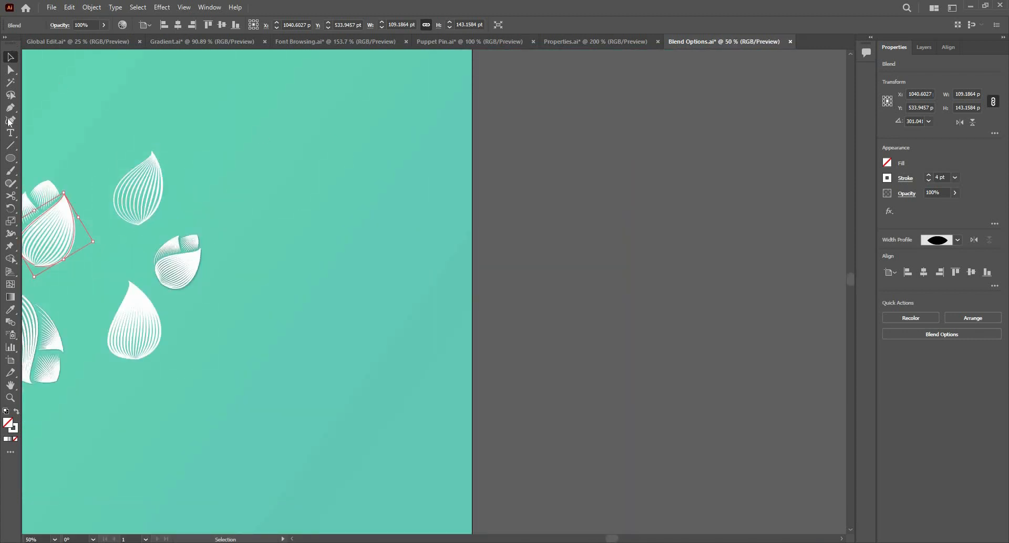
key("t")
left_click(479, 153)
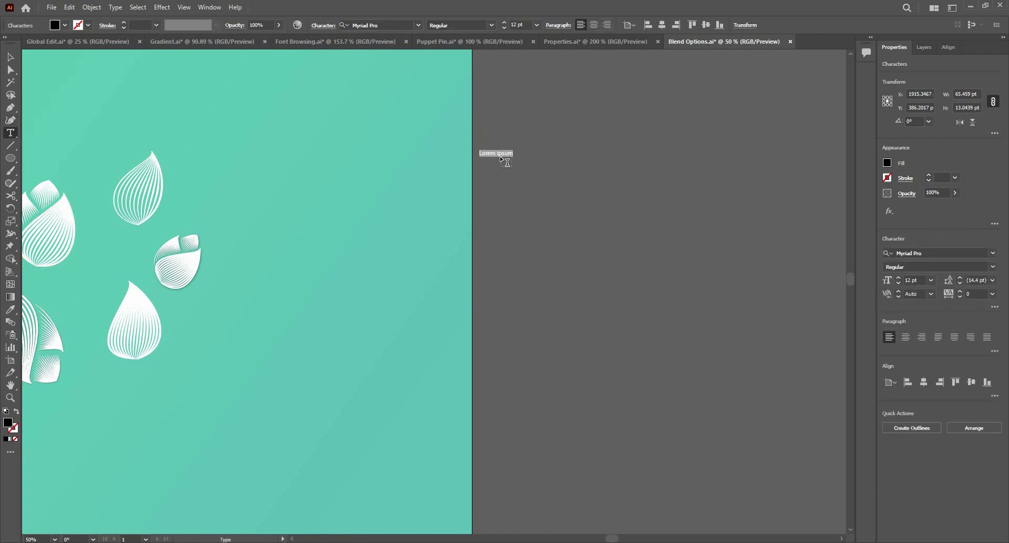
Search the fonts for "var" with the Active Adobe Fonts filter off, and set the placeholder text in Acumin Variable Concept Default
left_click(941, 254)
type("vara")
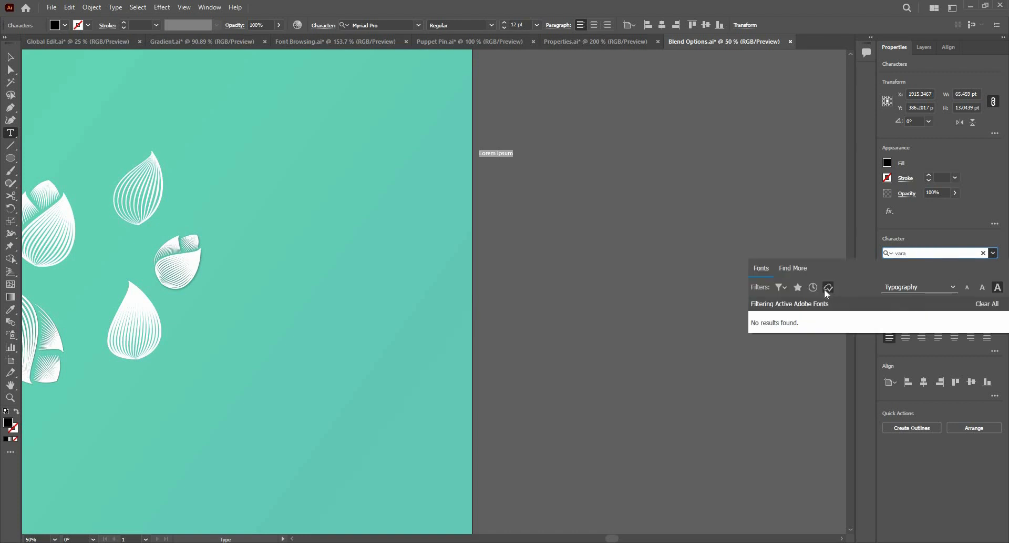
left_click(828, 287)
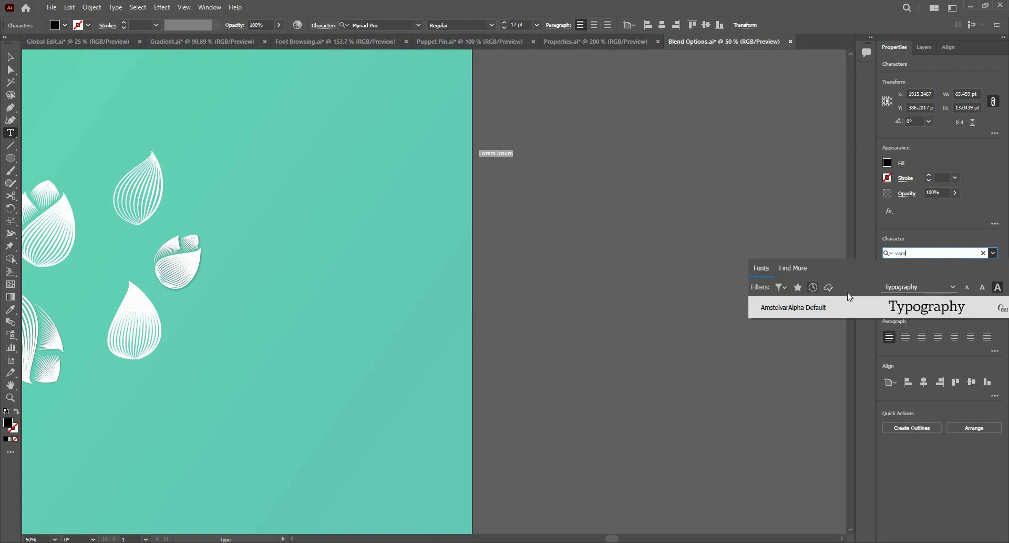
key("BackSpace")
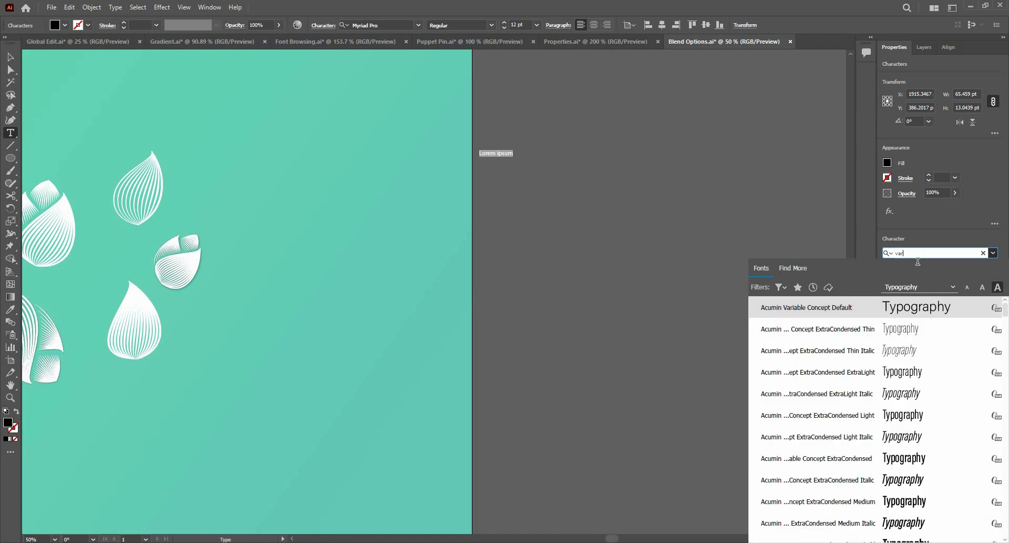
left_click(910, 307)
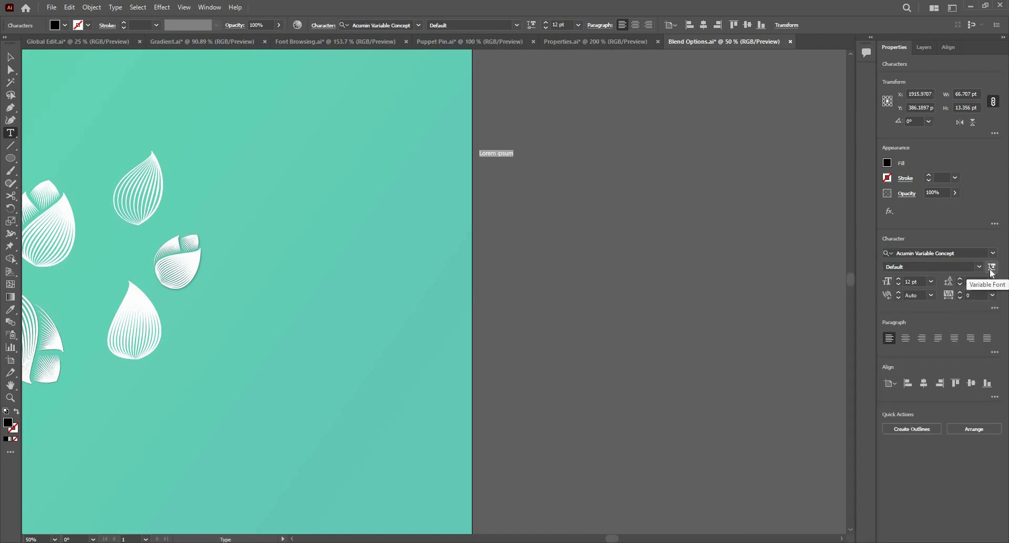
Enlarge the placeholder text to a font size of 100 pt and finish editing the text
left_click(992, 267)
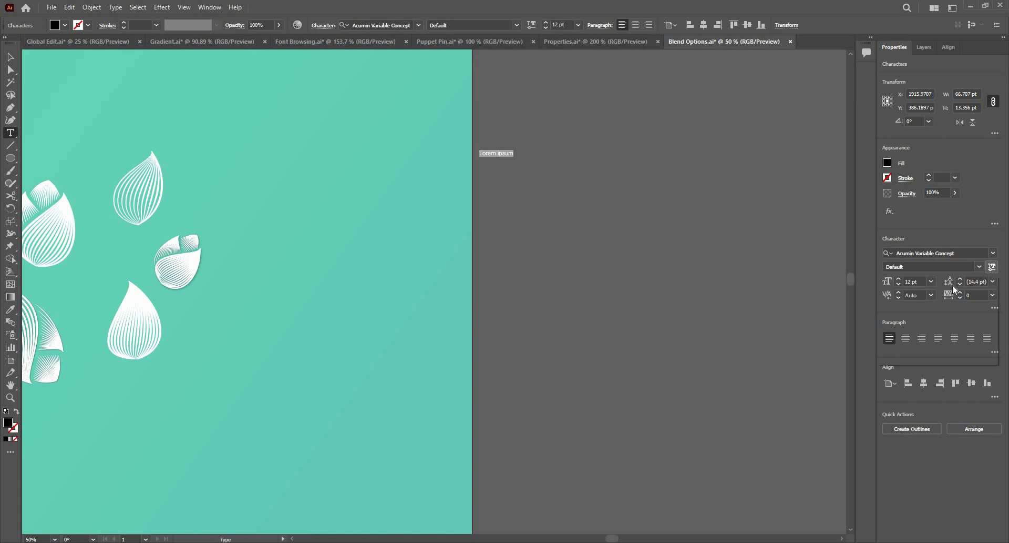
left_click(994, 268)
left_click(898, 281)
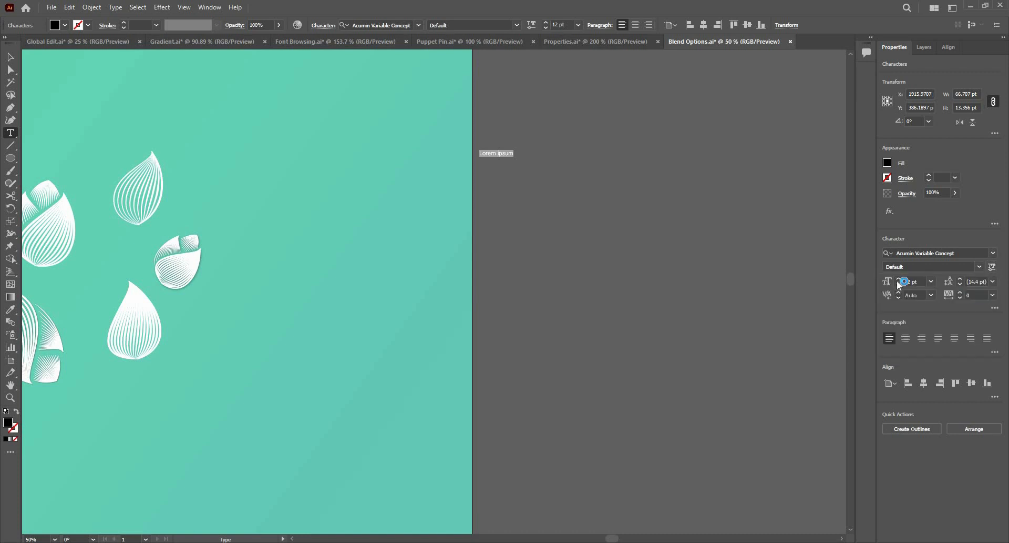
left_click_drag(919, 280, 839, 287)
type("100")
key("Return")
left_click(10, 56)
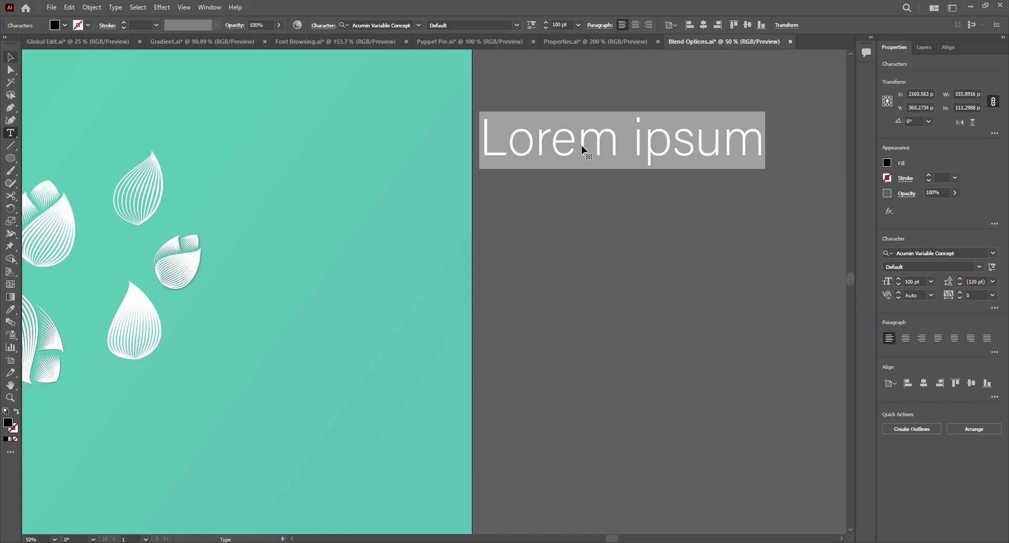
Move the placeholder text onto the green artboard near its right edge and give it a white fill with no stroke
left_click_drag(549, 123, 238, 113)
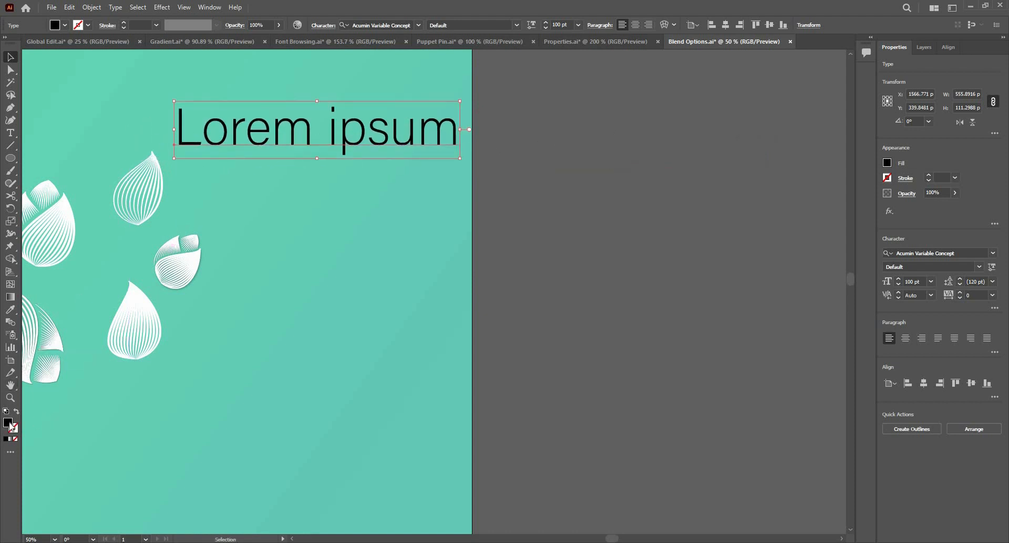
key("d")
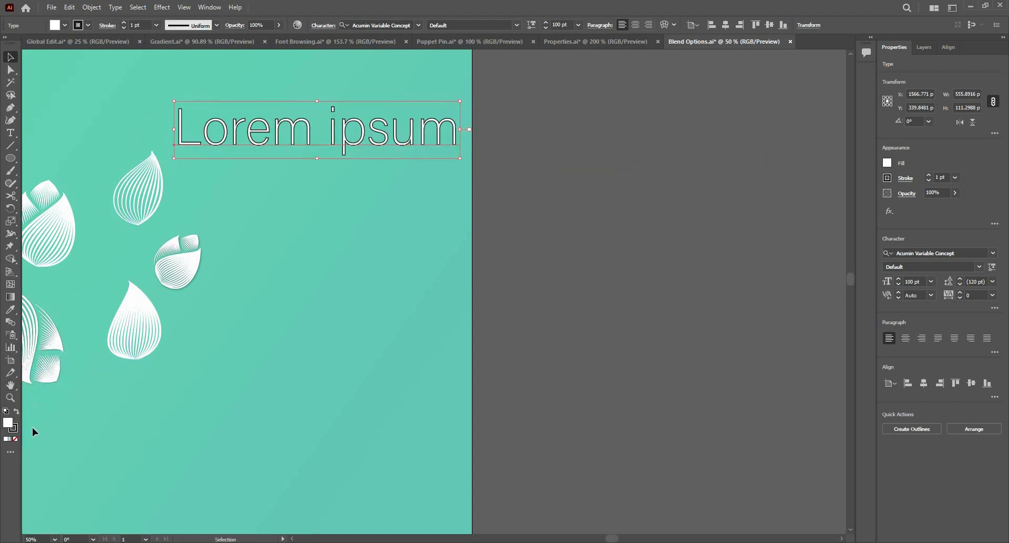
left_click(16, 439)
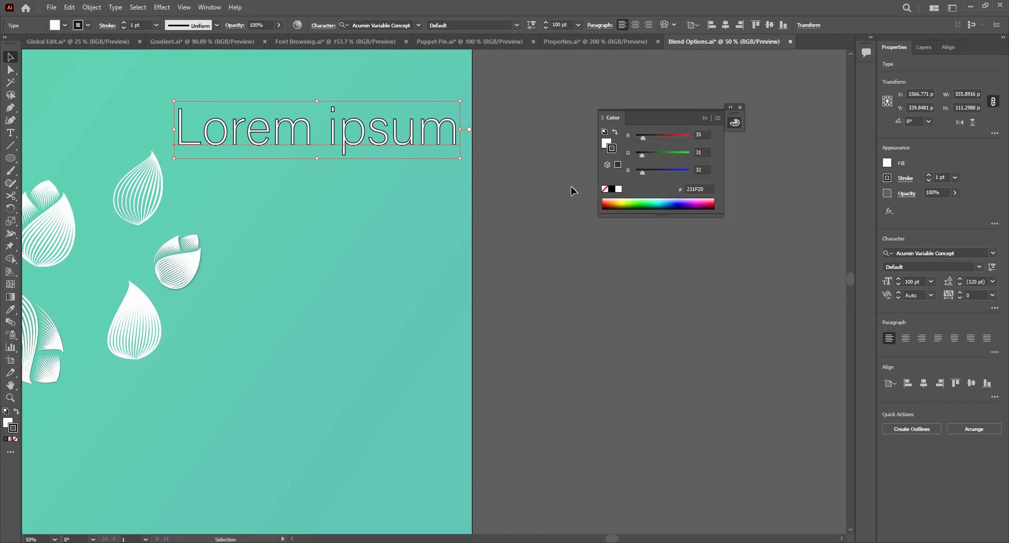
left_click(741, 108)
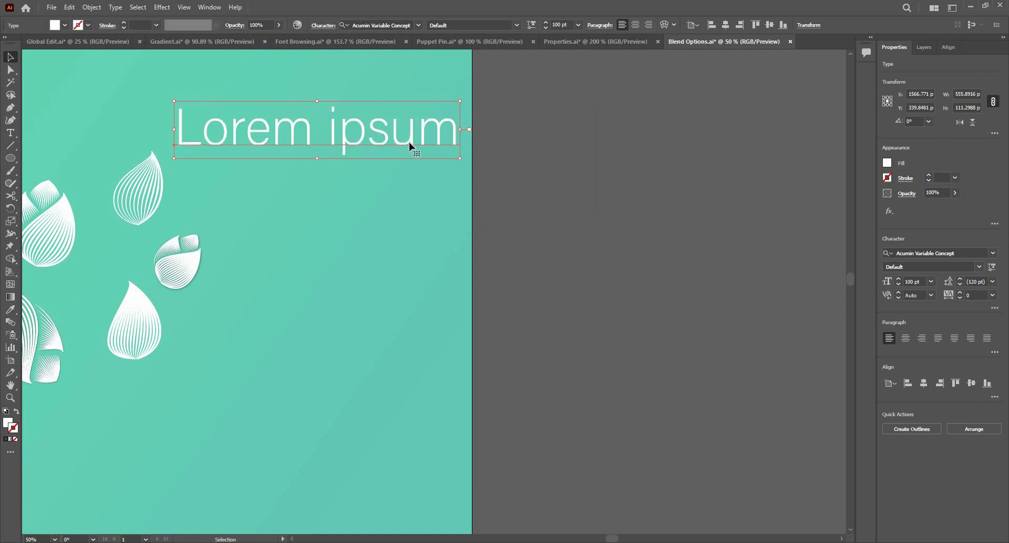
left_click_drag(434, 156, 460, 172)
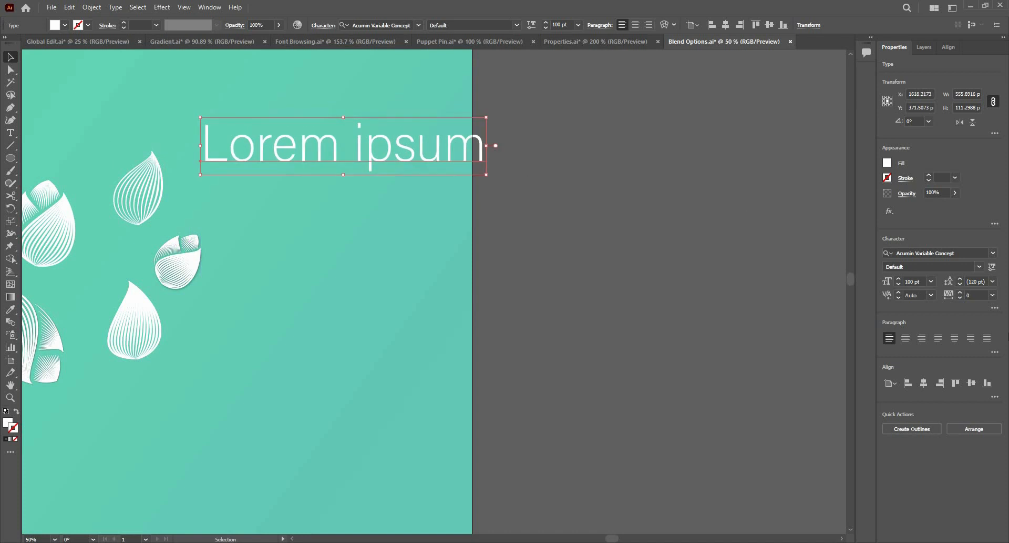
Set the text's variable font axes to weight 900, width 50 and slant 6.6
left_click(992, 267)
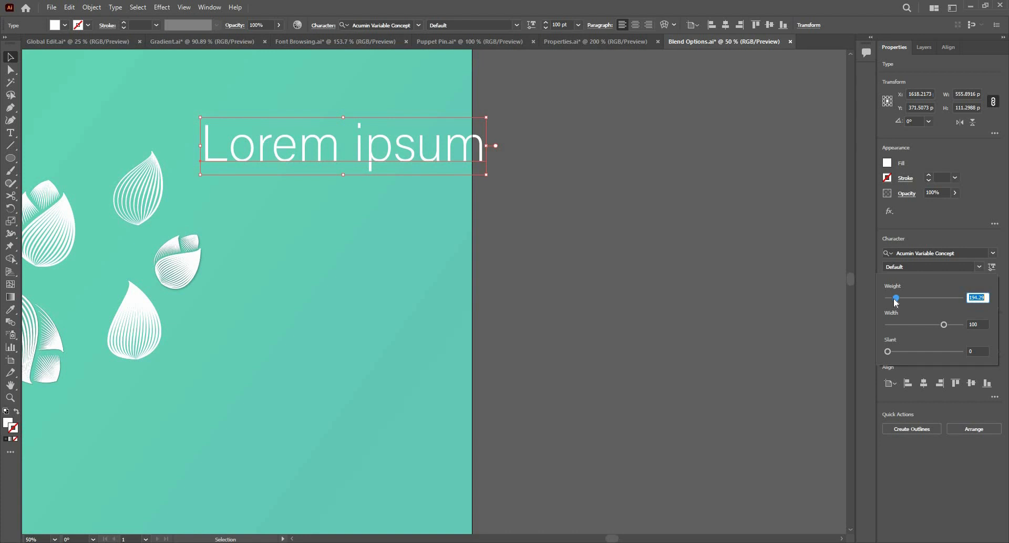
left_click_drag(915, 299, 888, 331)
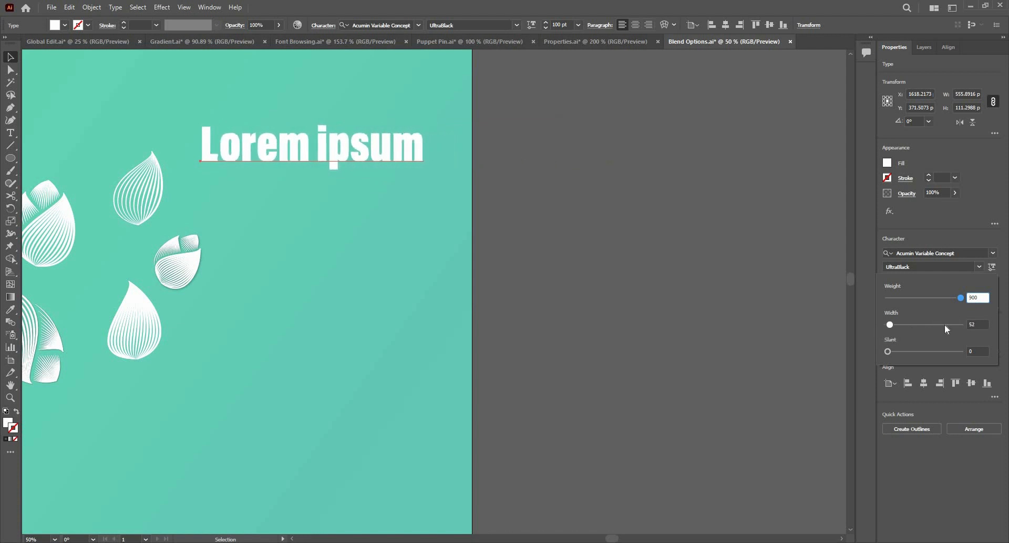
left_click_drag(967, 323, 971, 323)
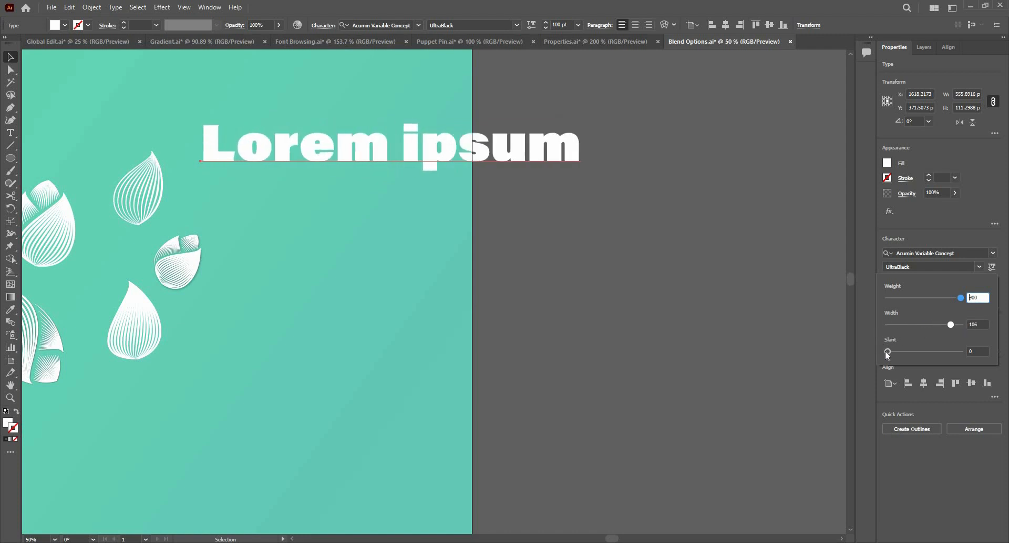
left_click_drag(889, 351, 933, 355)
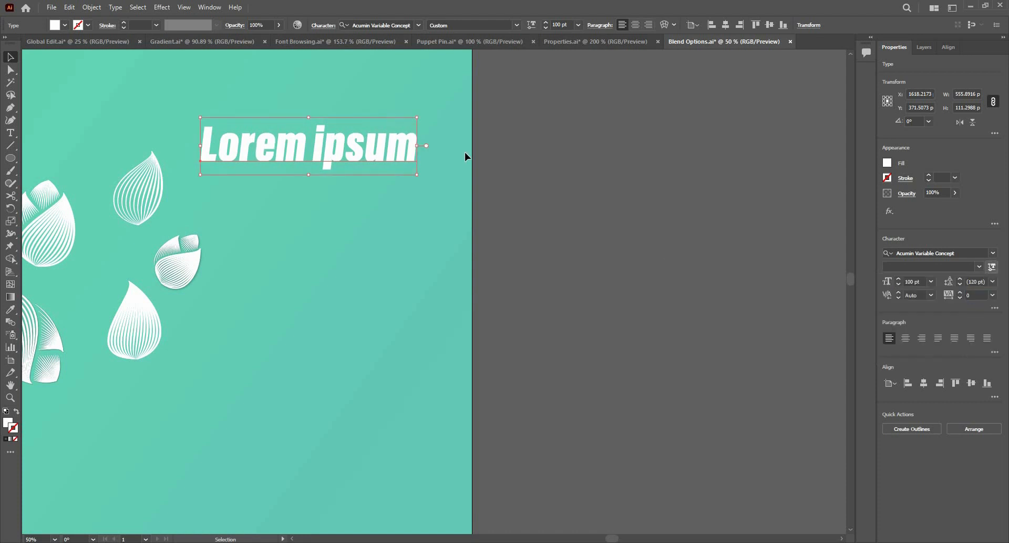
Browse the named styles of Acumin Variable Concept, previewing them on the text without applying one
left_click(979, 267)
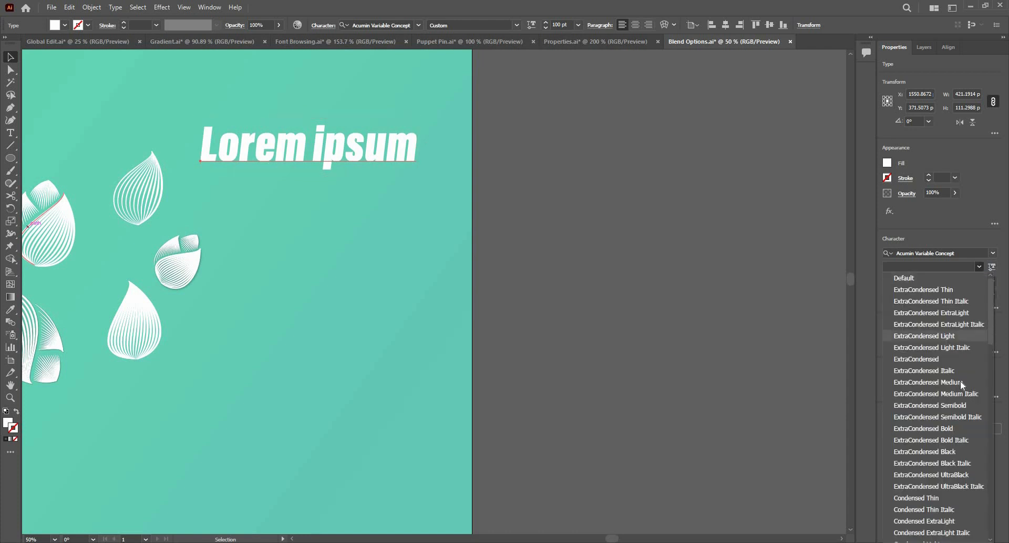
scroll(954, 382, "down", 10)
scroll(951, 389, "down", 3)
scroll(946, 368, "up", 20)
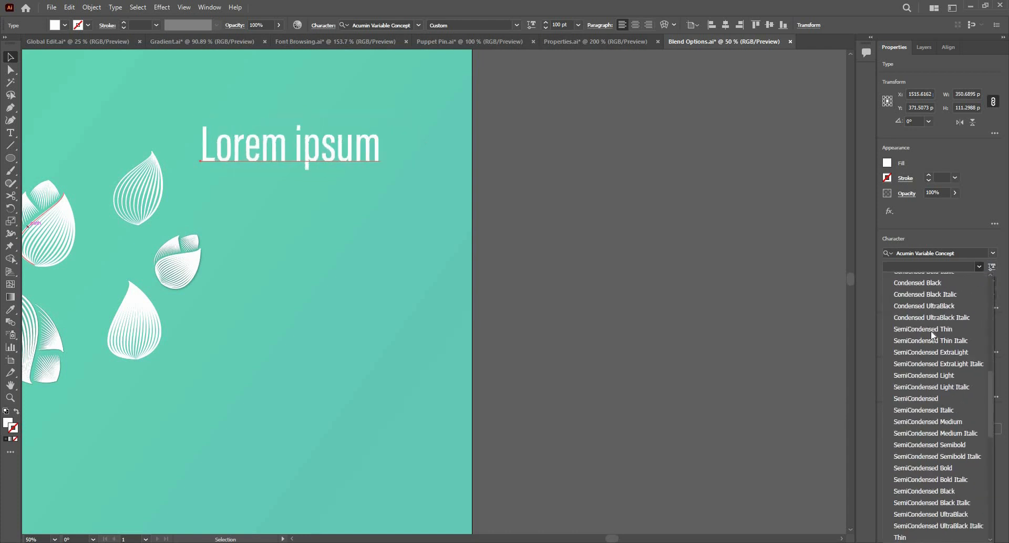
left_click(994, 269)
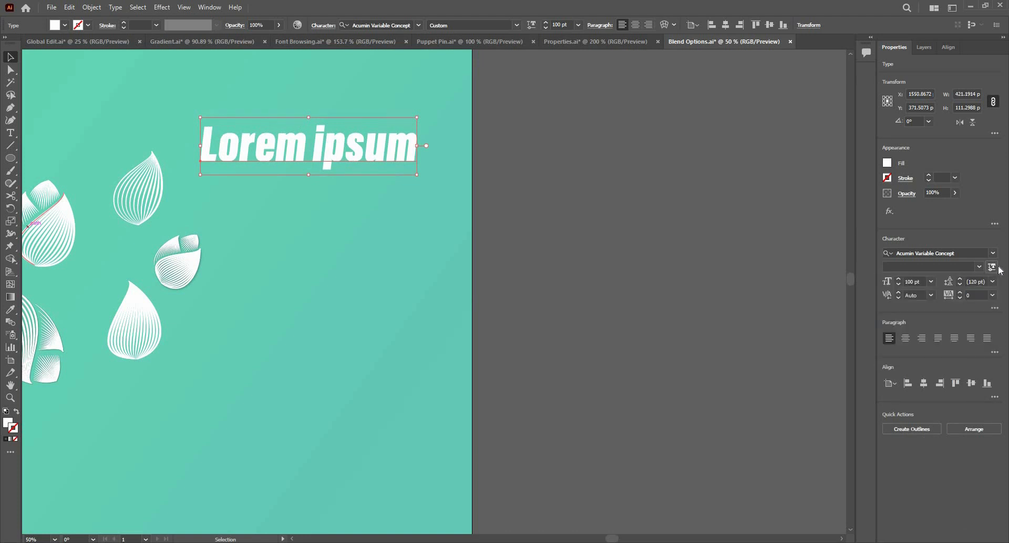
Set the variable font's width to 72 and its slant to 8.4 for the selected text
left_click(993, 267)
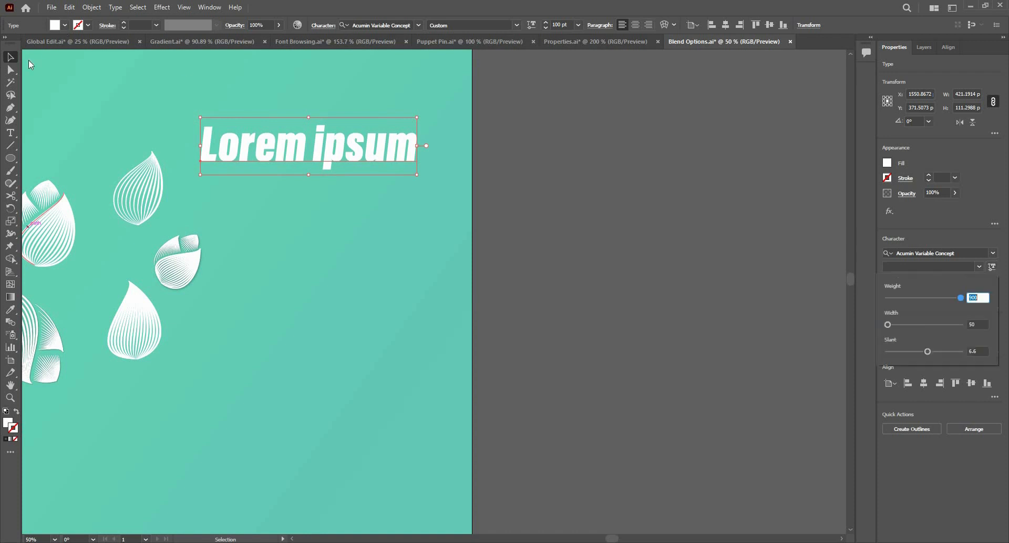
left_click(834, 214)
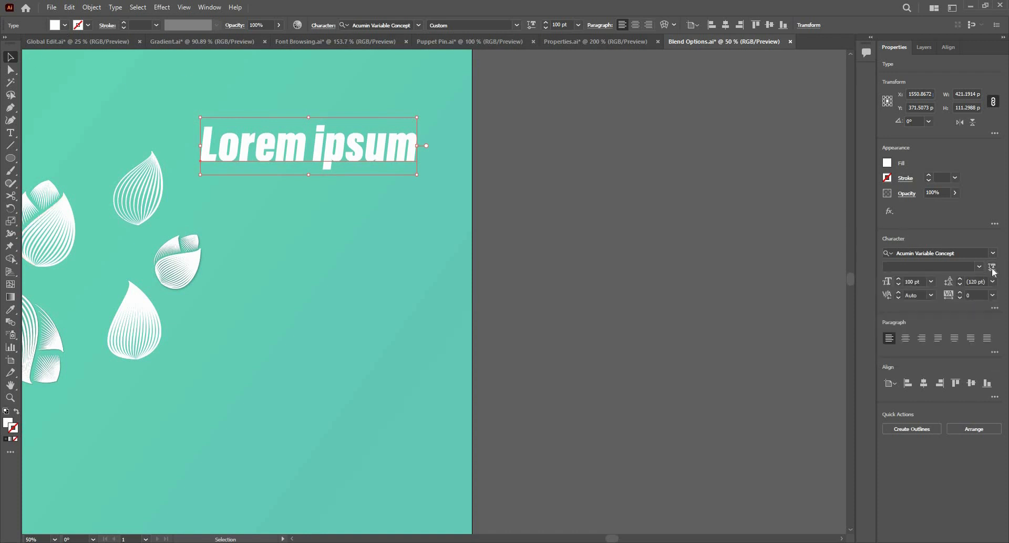
left_click(994, 268)
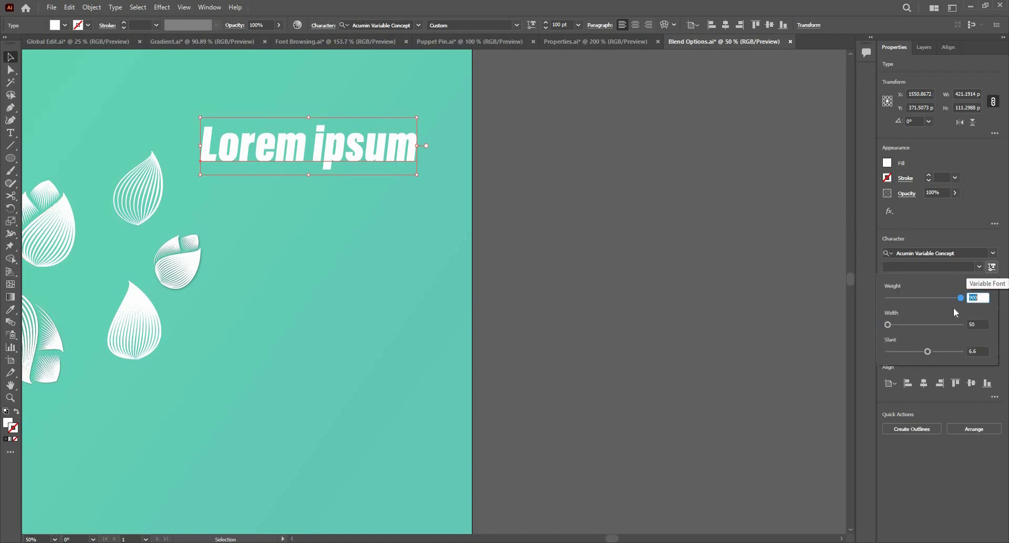
left_click(914, 324)
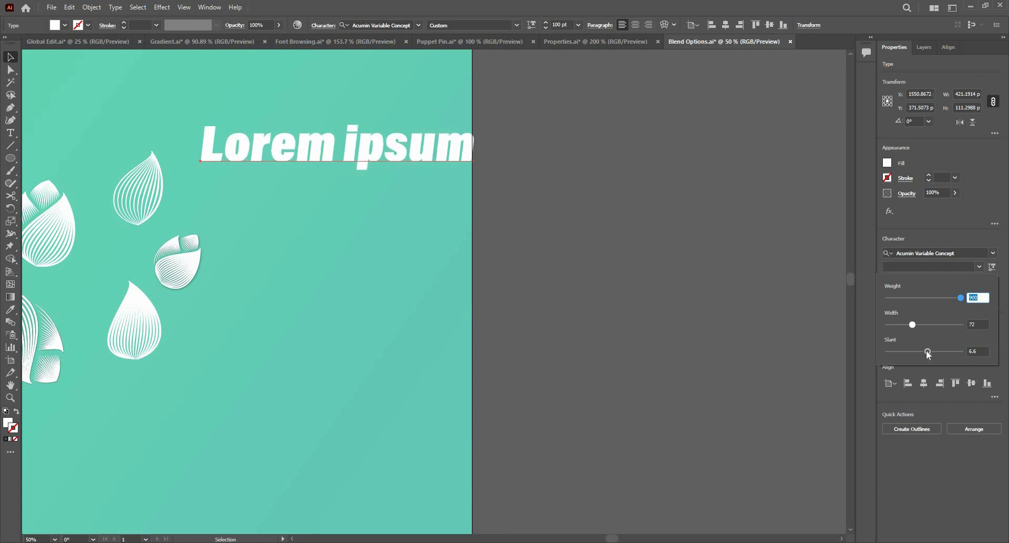
left_click_drag(927, 354, 924, 354)
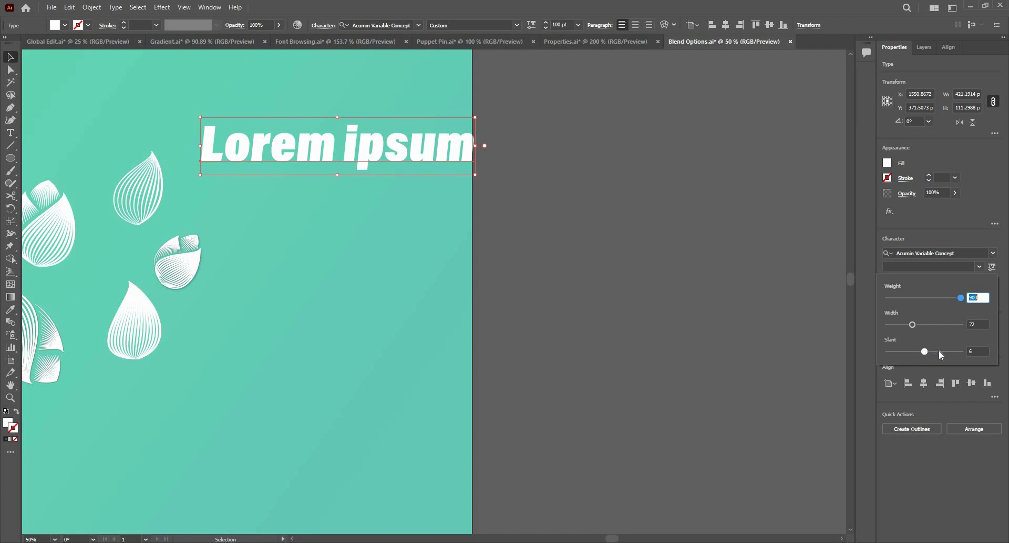
left_click(940, 351)
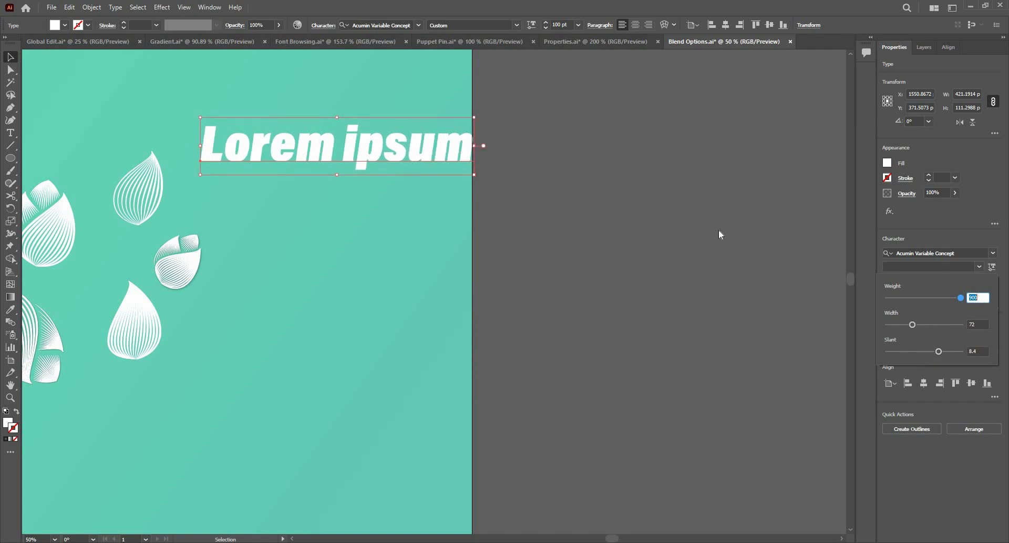
Move the text higher on the artboard, fully inside its right edge, and fit the artboard in the window
left_click(339, 155)
left_click_drag(363, 152, 334, 112)
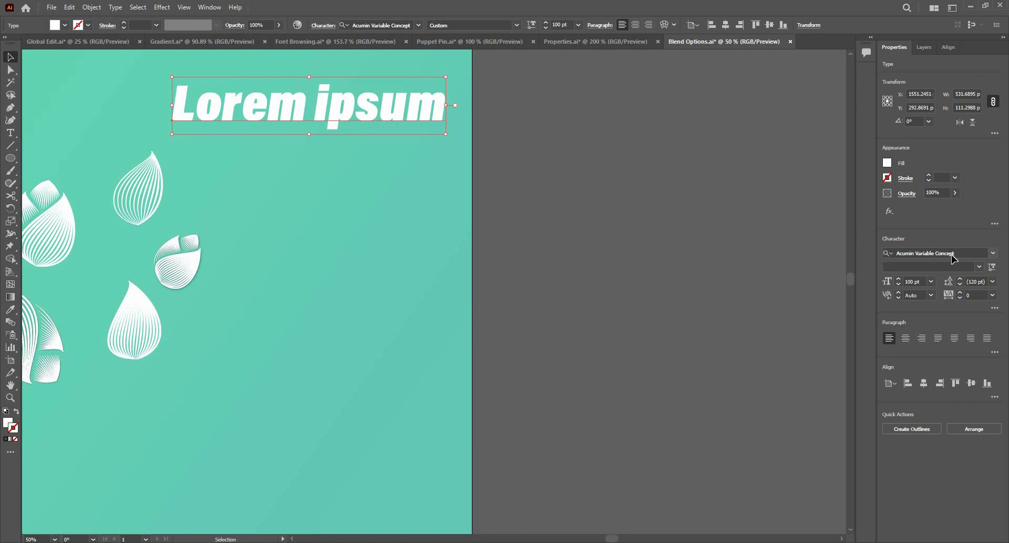
key("ctrl+0")
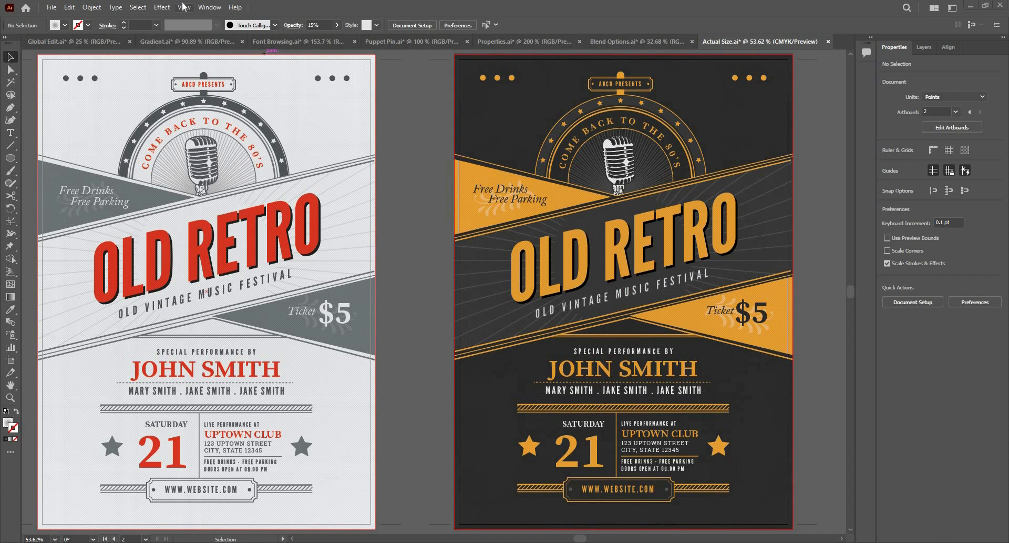
Show the dark poster in Actual Size.ai at actual size, and cycle through the full-screen modes back to the normal screen mode
left_click(183, 7)
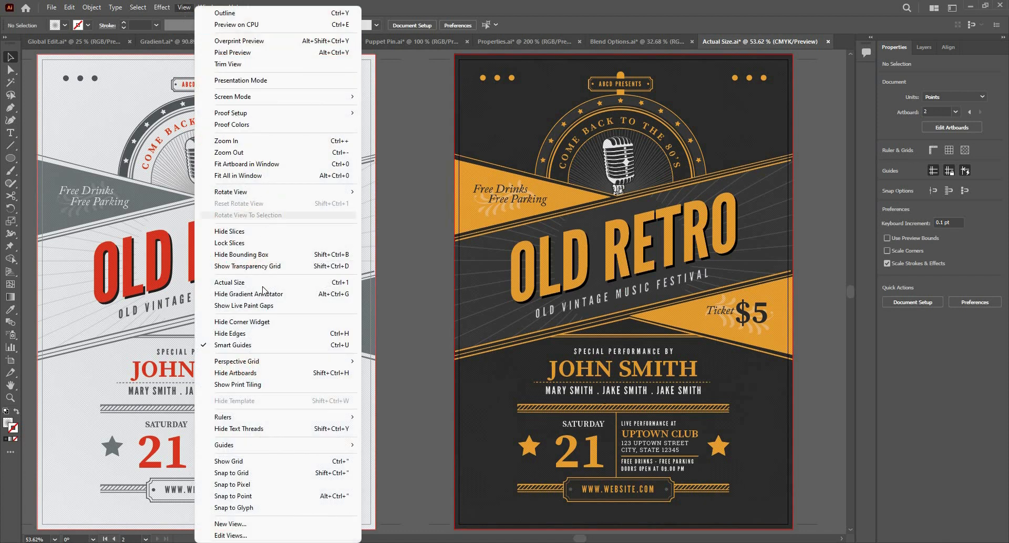
left_click(347, 285)
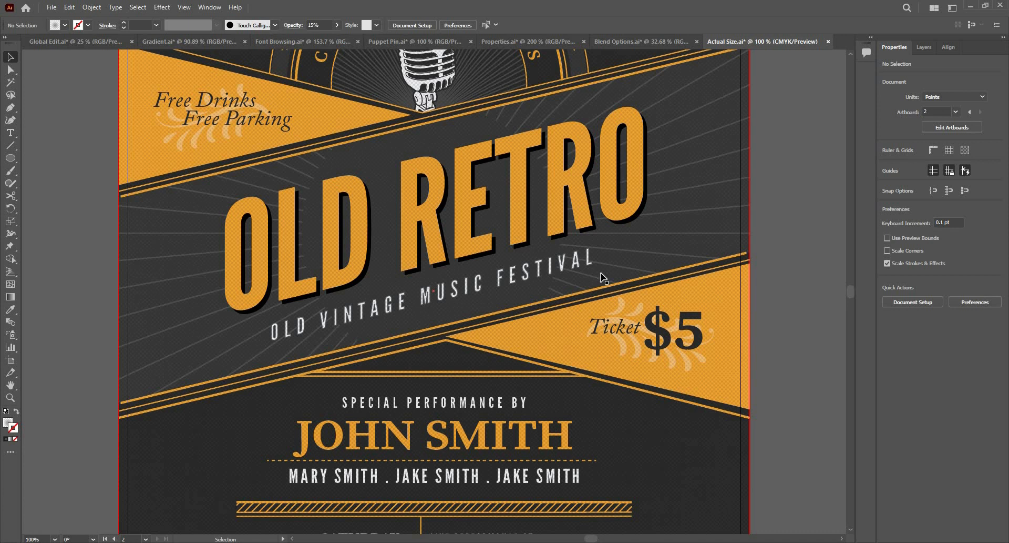
key("f")
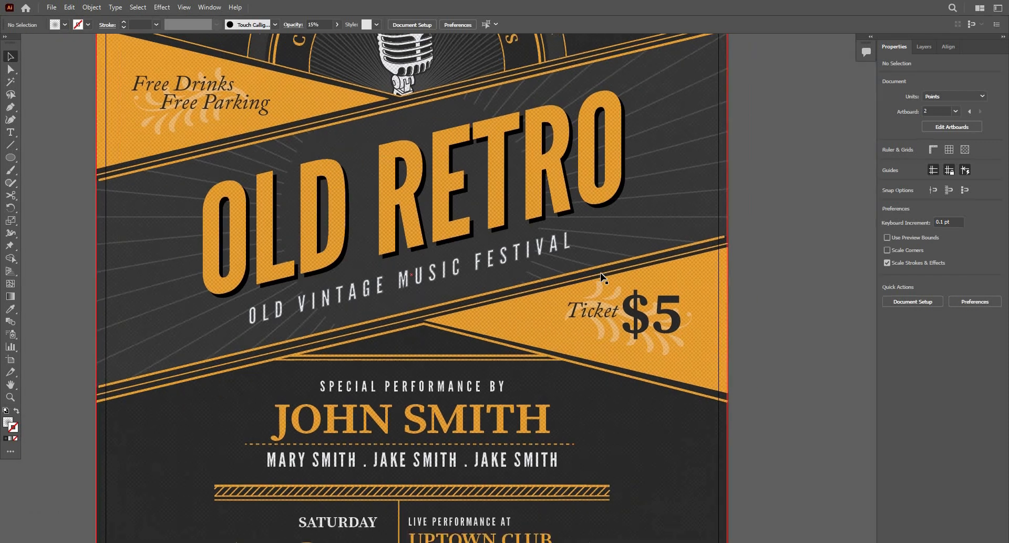
key("f")
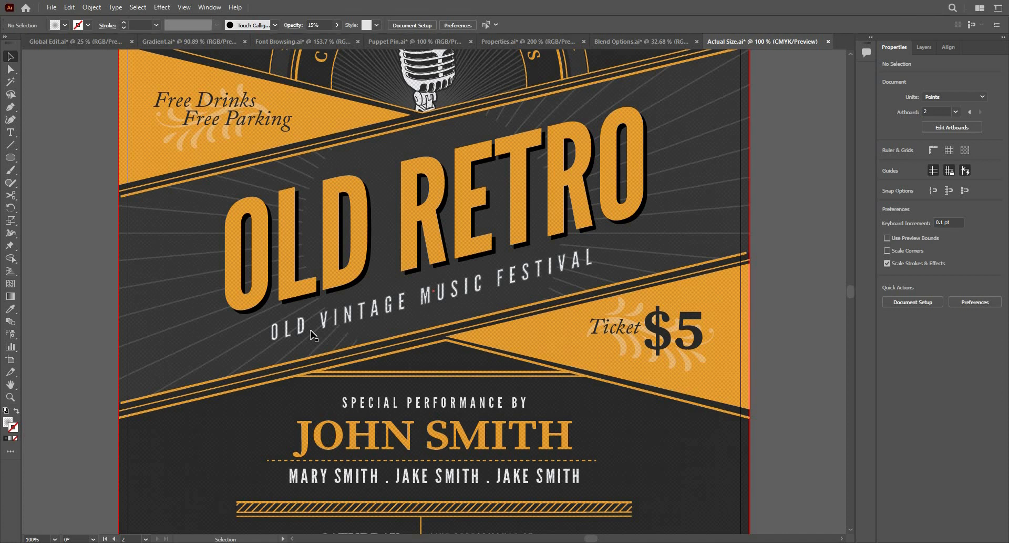
key("f")
key("f")
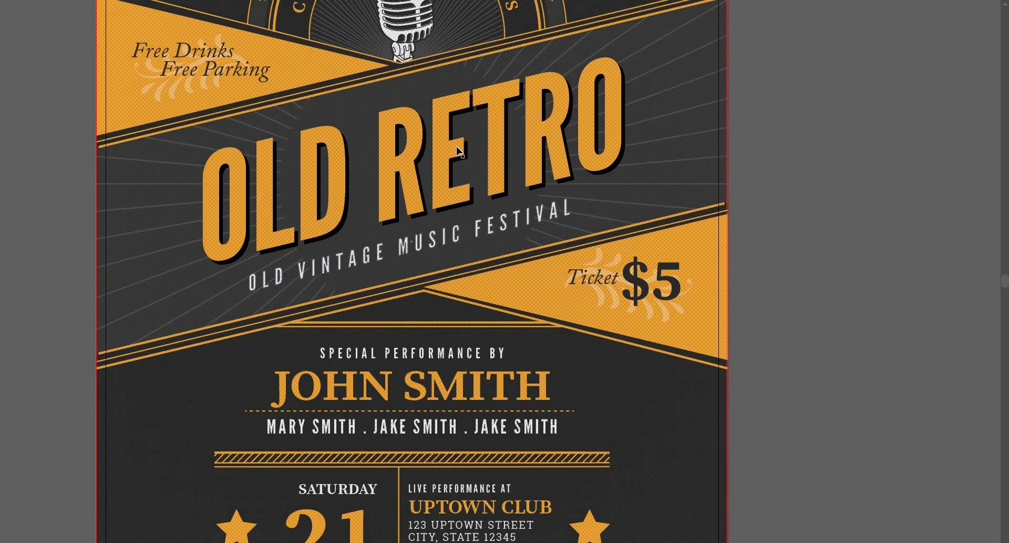
key("f")
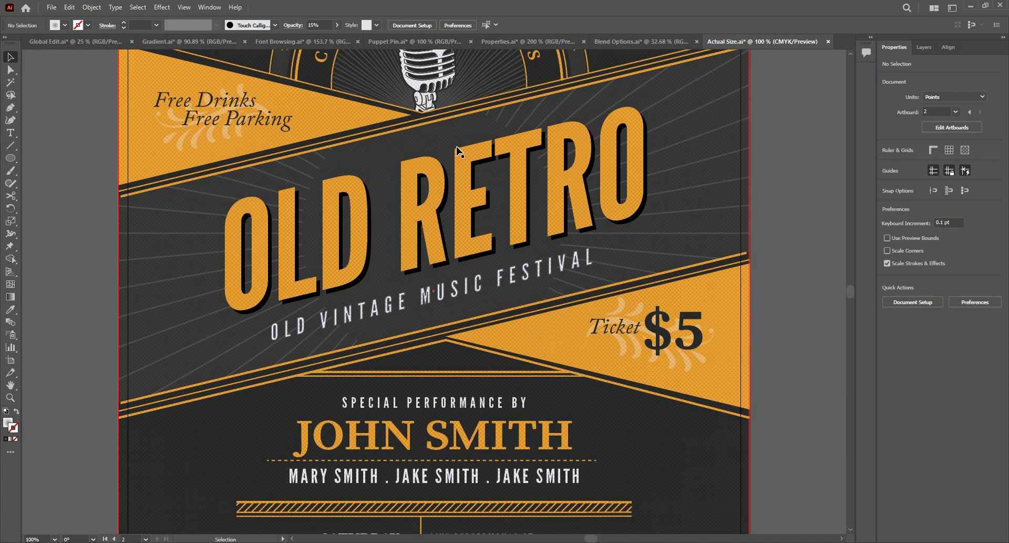
View the dark and light posters in Presentation Mode
left_click(184, 7)
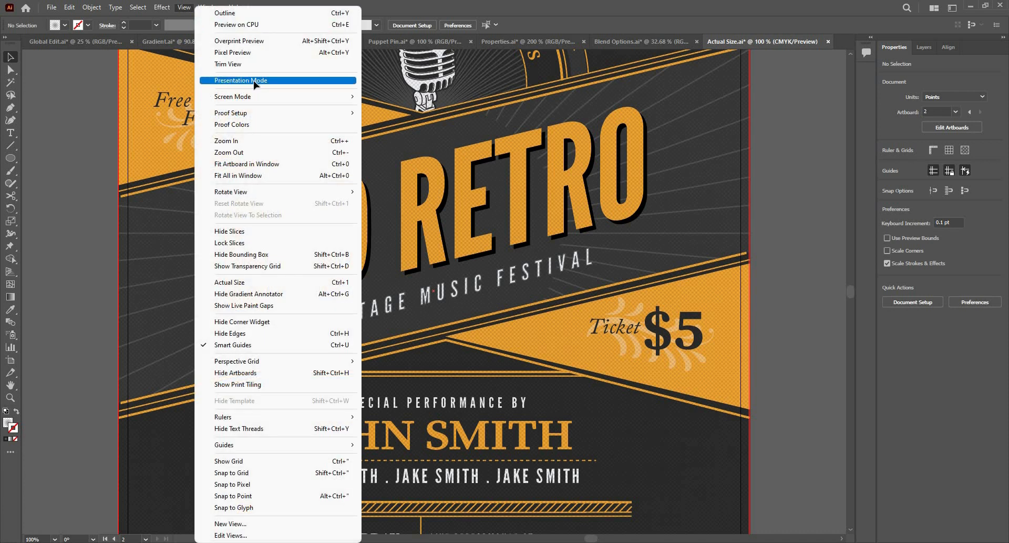
left_click(253, 80)
key("shift+f")
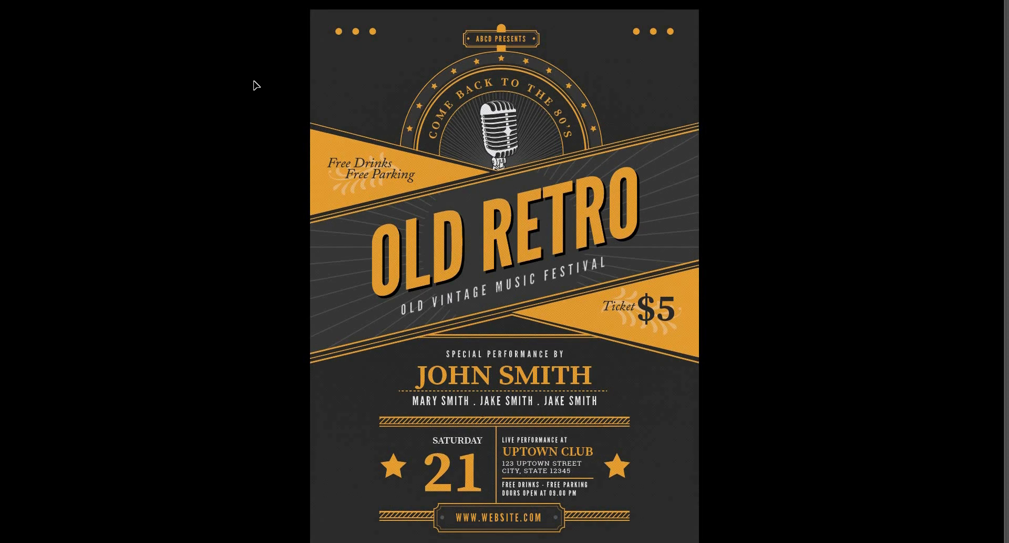
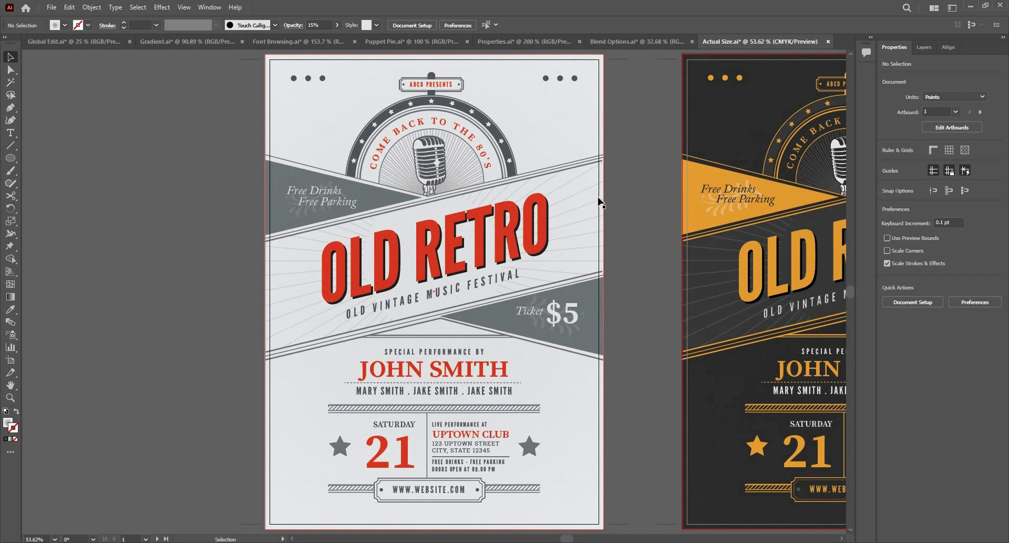
Turn on Trim View while looking at the bleed and trim marks at the dark poster's upper-left corner
scroll(699, 118, "up", 6)
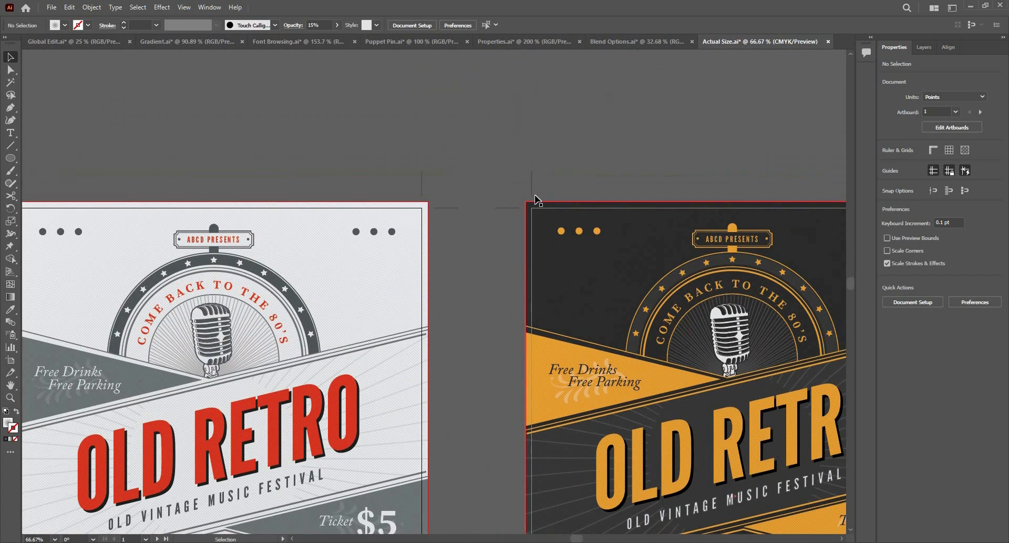
scroll(508, 304, "down", 1)
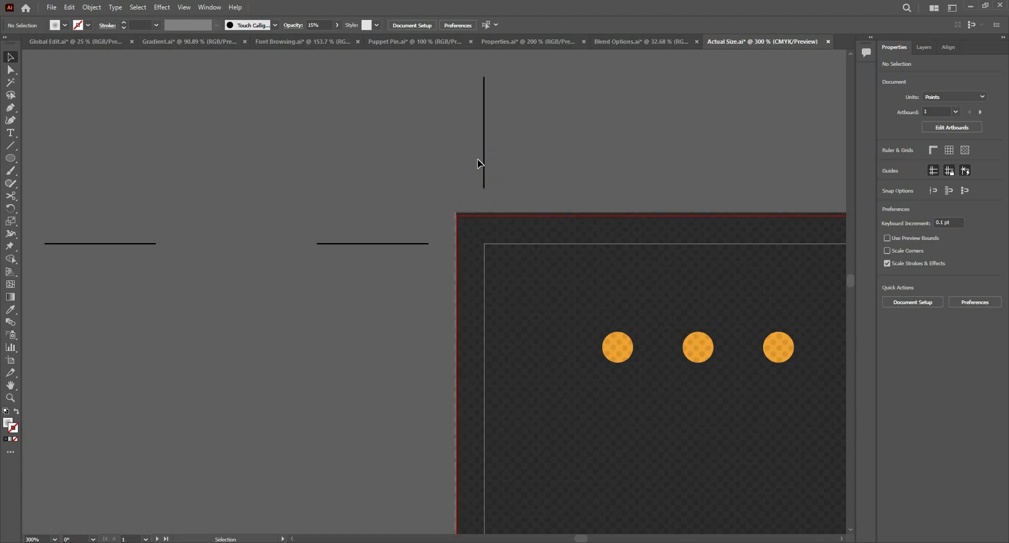
left_click(184, 8)
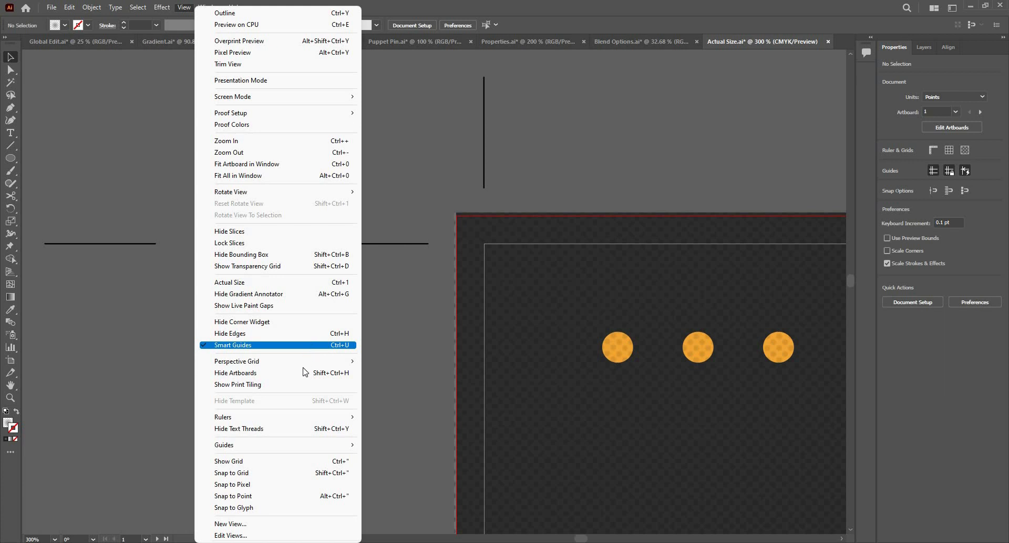
left_click(280, 64)
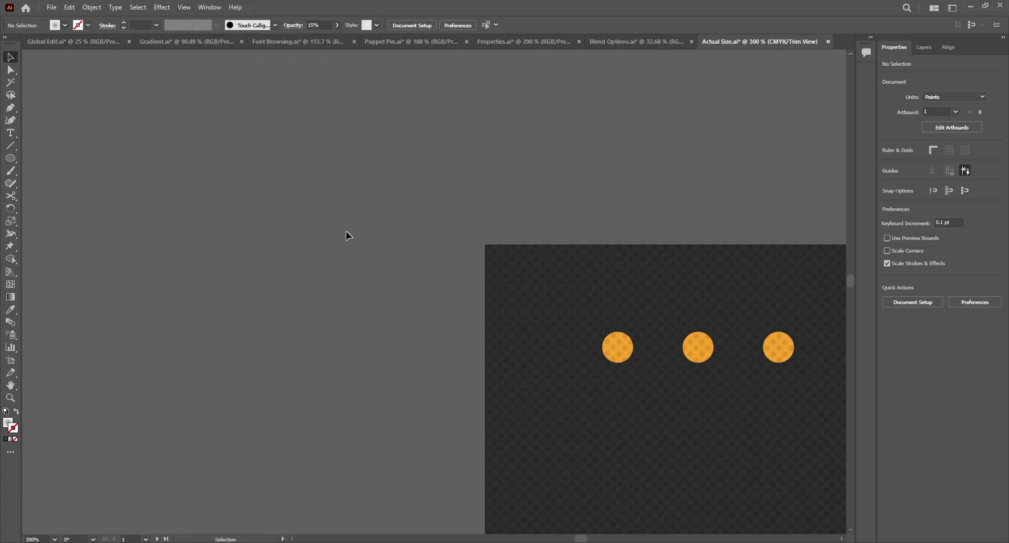
Examine the trimmed dark poster at the Free Drinks banner at 200%, and activate the Blend tool
key("ctrl+1")
scroll(347, 295, "down", 4)
scroll(366, 268, "up", 6)
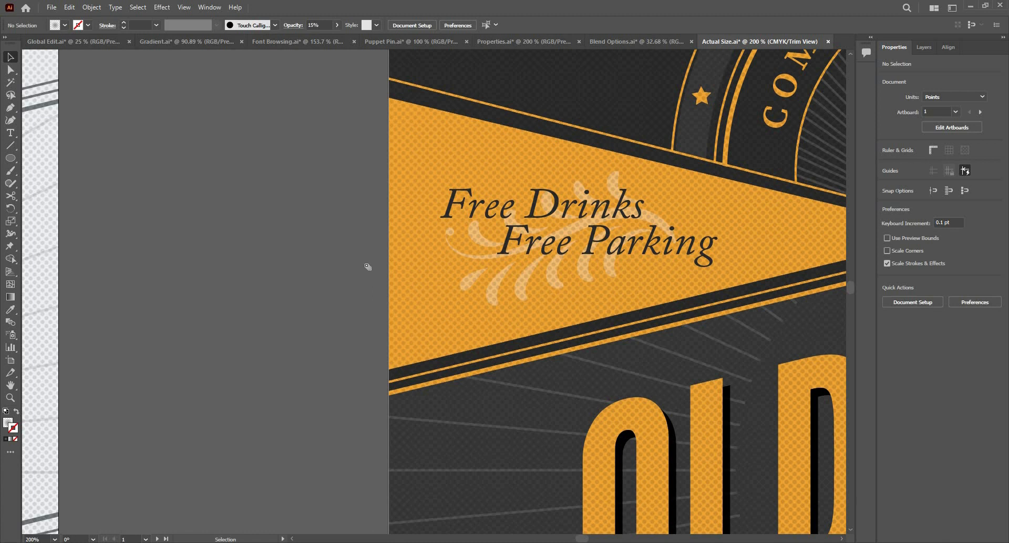
key("w")
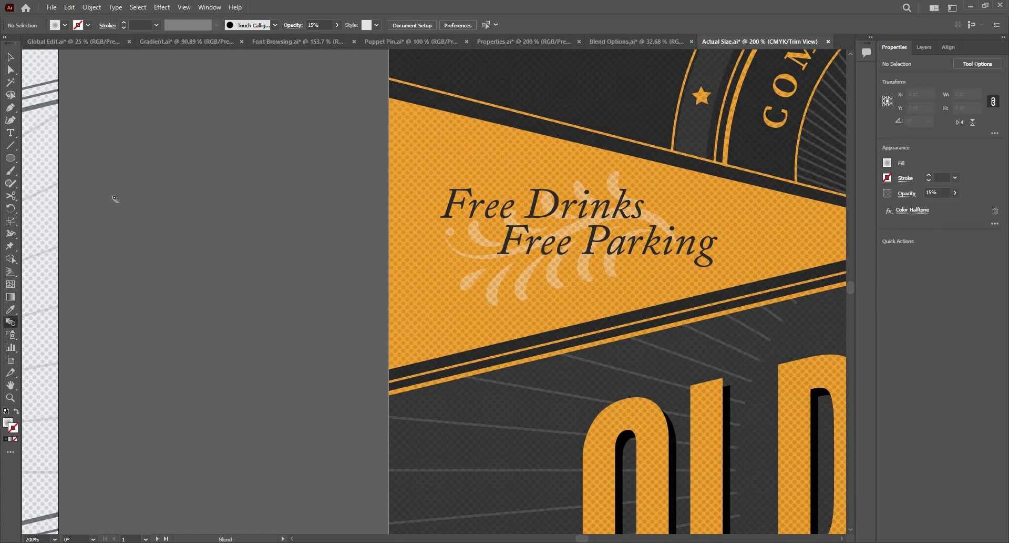
Switch to the Properties.ai document and remove the stroke from the fox's white body shape
left_click(9, 58)
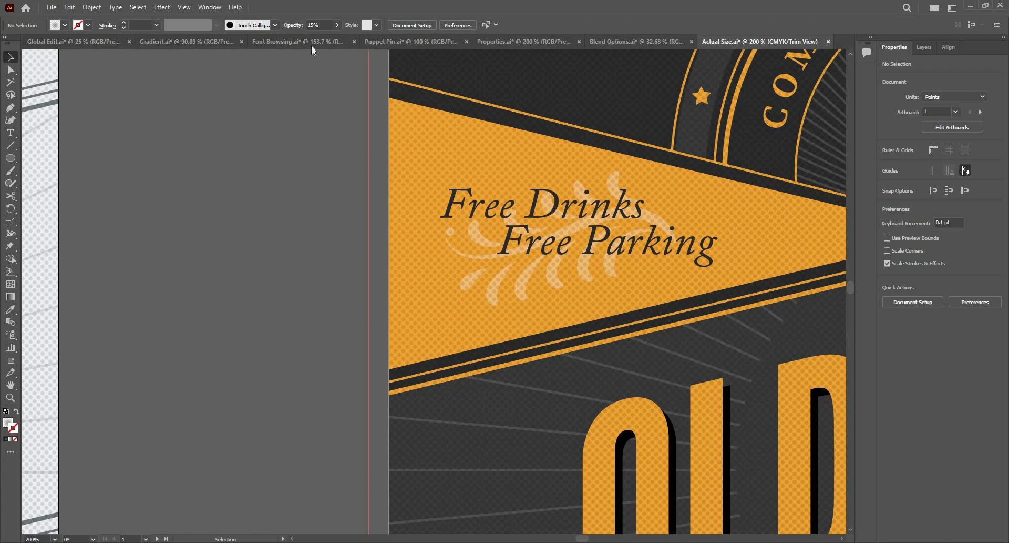
left_click(179, 41)
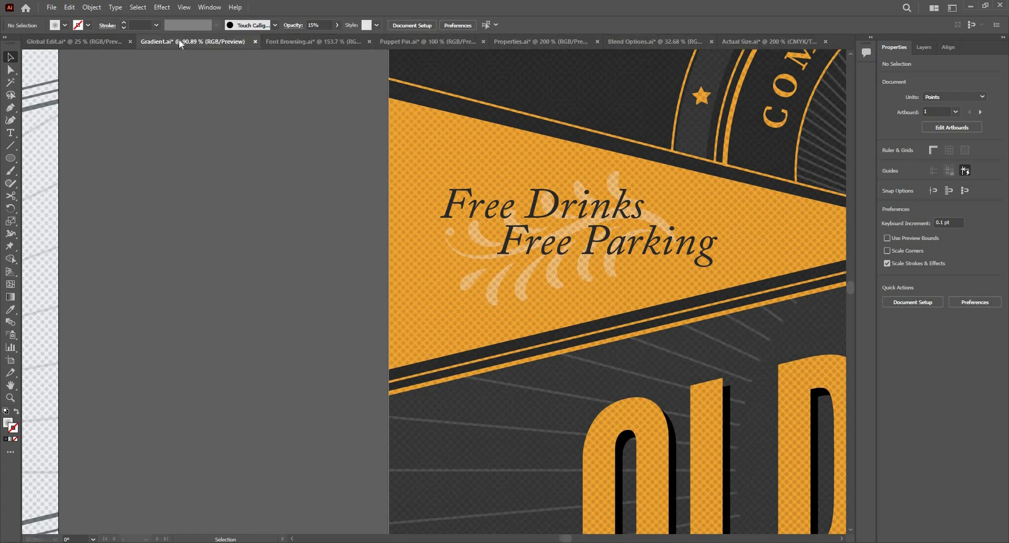
left_click(543, 43)
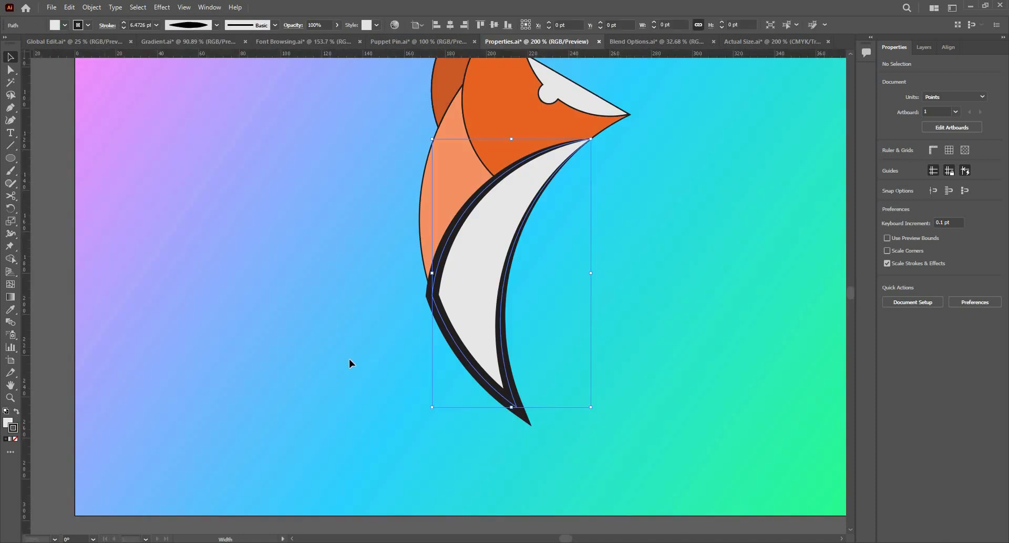
scroll(444, 282, "down", 2)
scroll(446, 274, "up", 1)
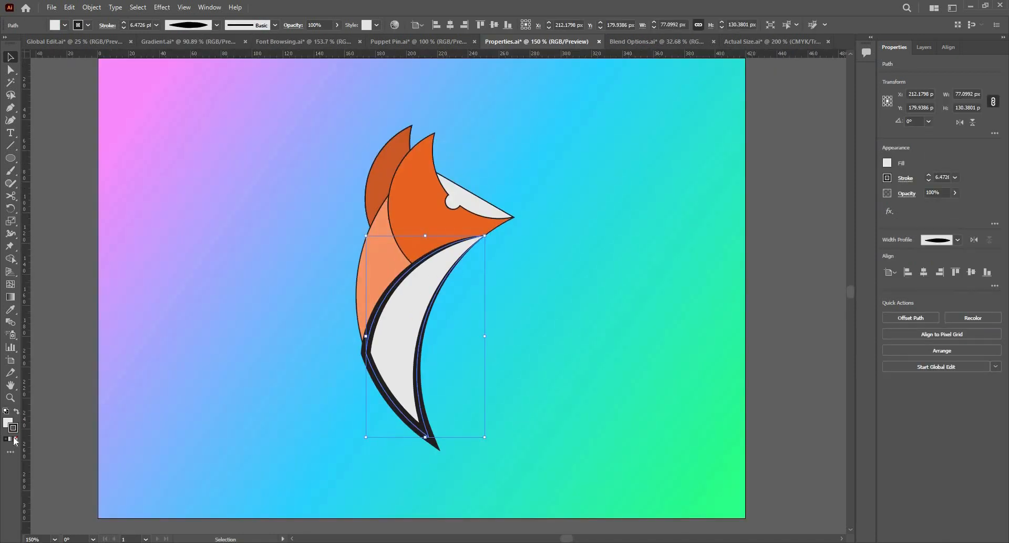
left_click(15, 438)
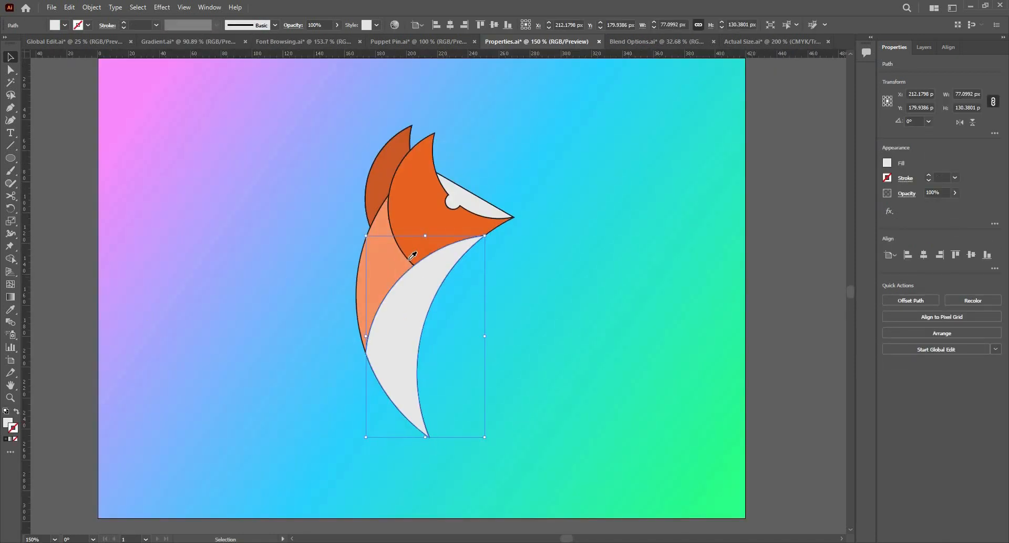
Give the fox's white body shape a dark solid stroke of 0.5 pt, and deselect it
key("i")
left_click(10, 56)
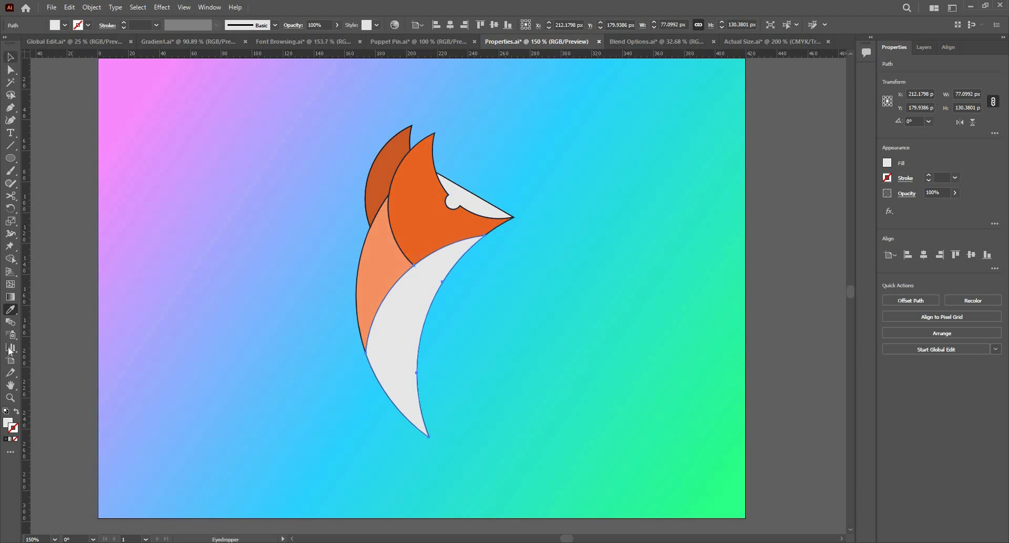
left_click(6, 438)
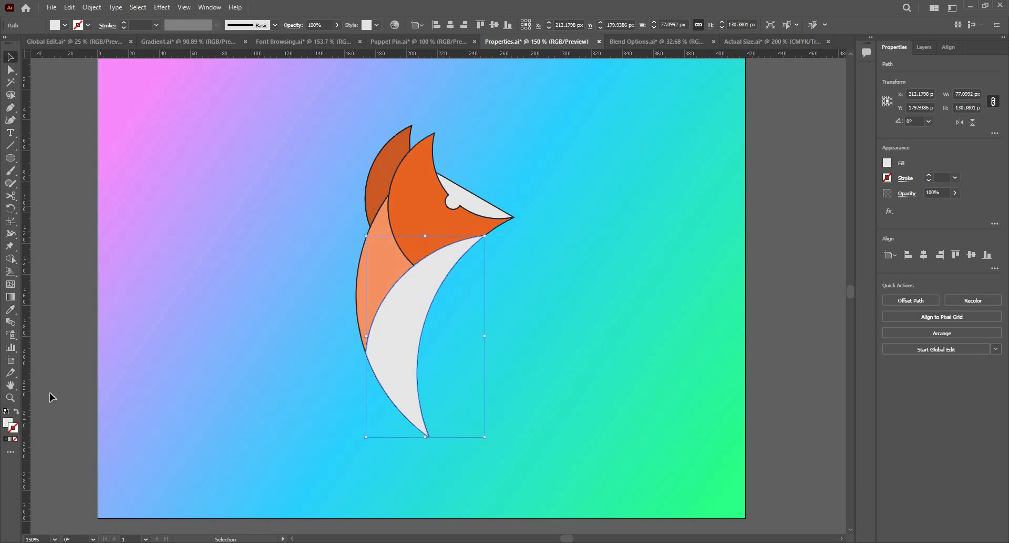
left_click(123, 28)
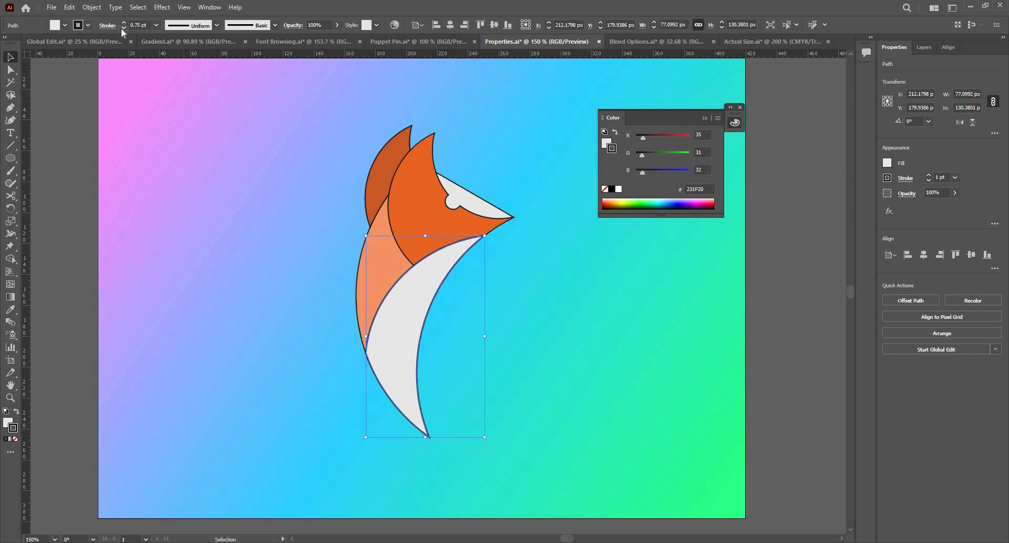
left_click(741, 107)
left_click(610, 211)
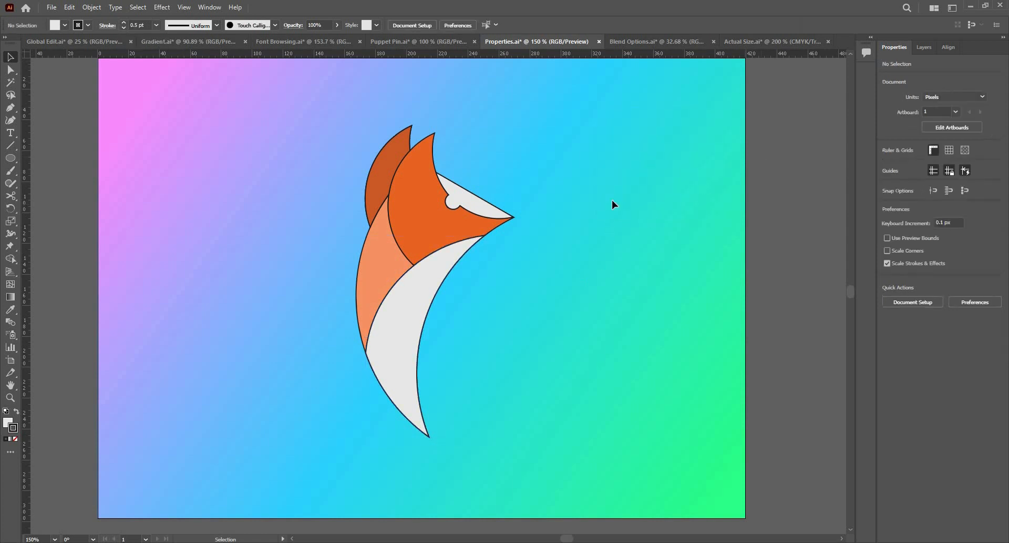
Fit the fox artboard in the window and show the gradient settings
scroll(611, 203, "down", 1)
scroll(606, 203, "up", 1)
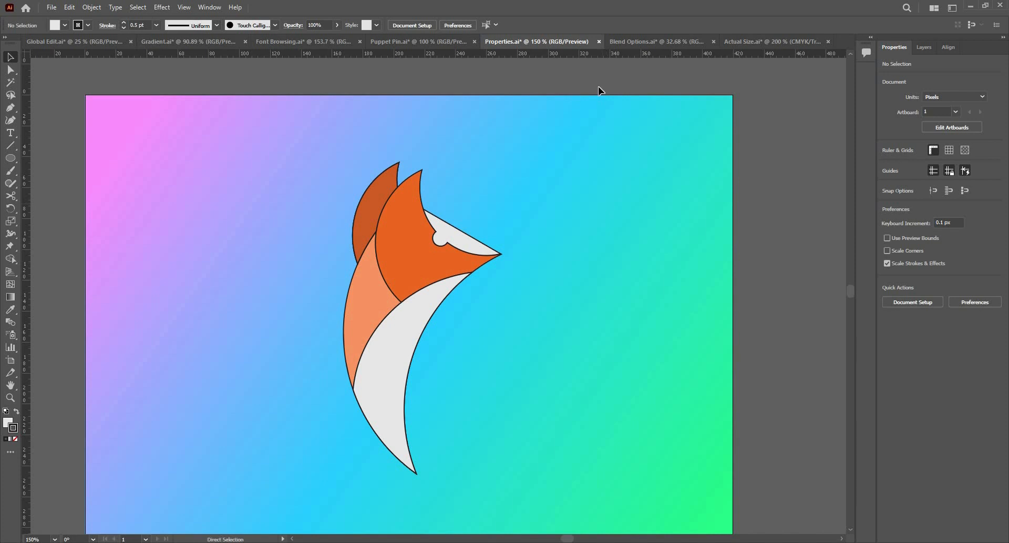
key("ctrl+0")
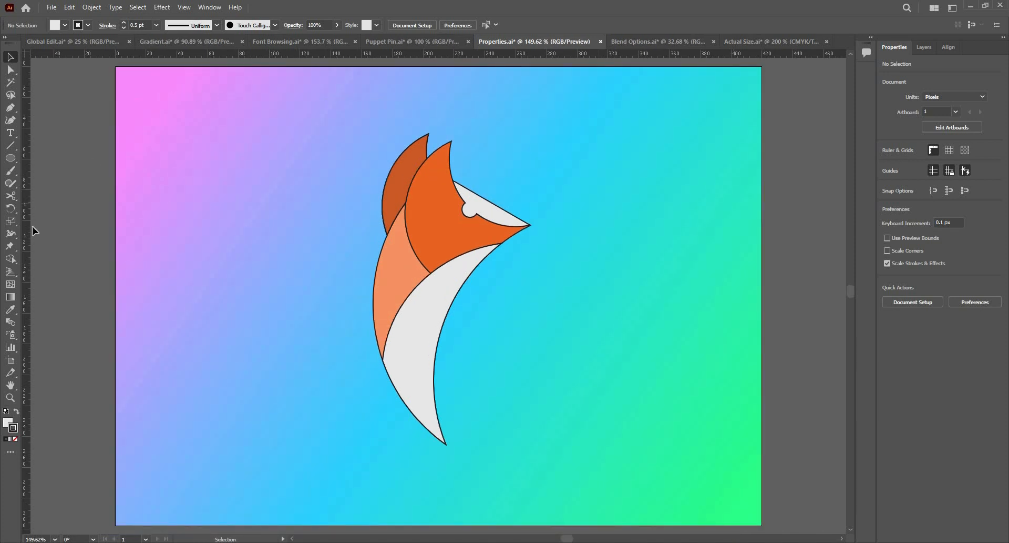
left_click(209, 7)
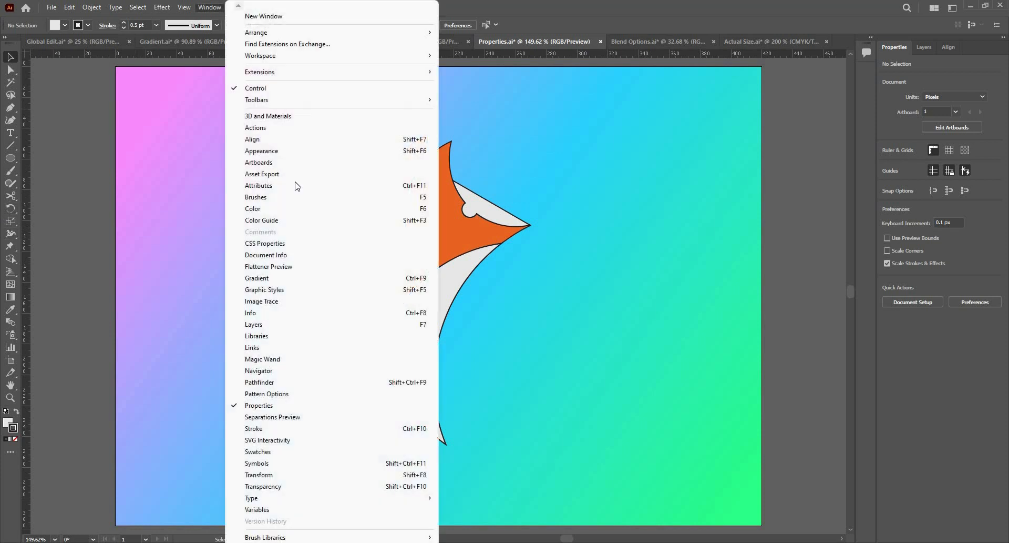
left_click(309, 277)
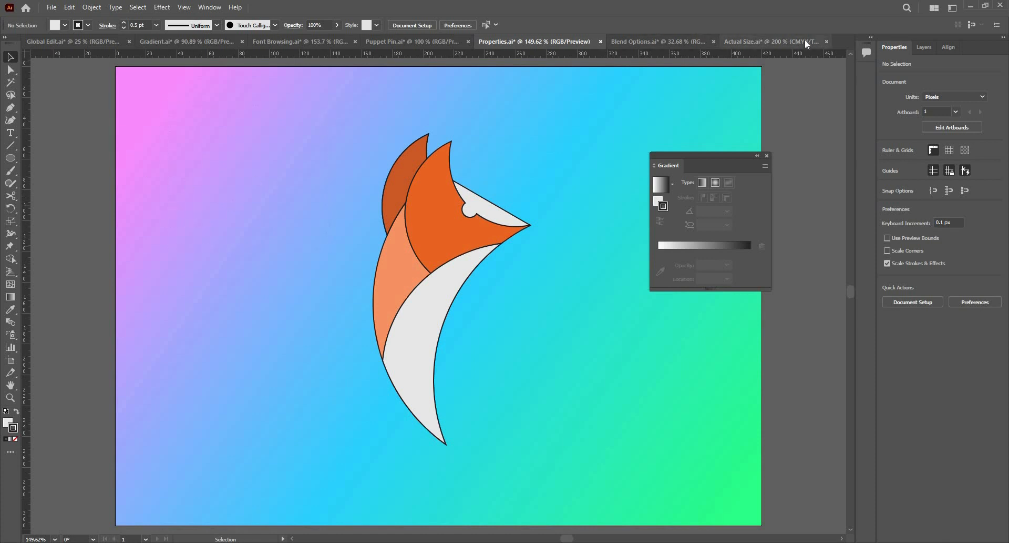
Unlock Layer 2, collapse the docked panels, and select the gradient background rectangle behind the fox
left_click(924, 47)
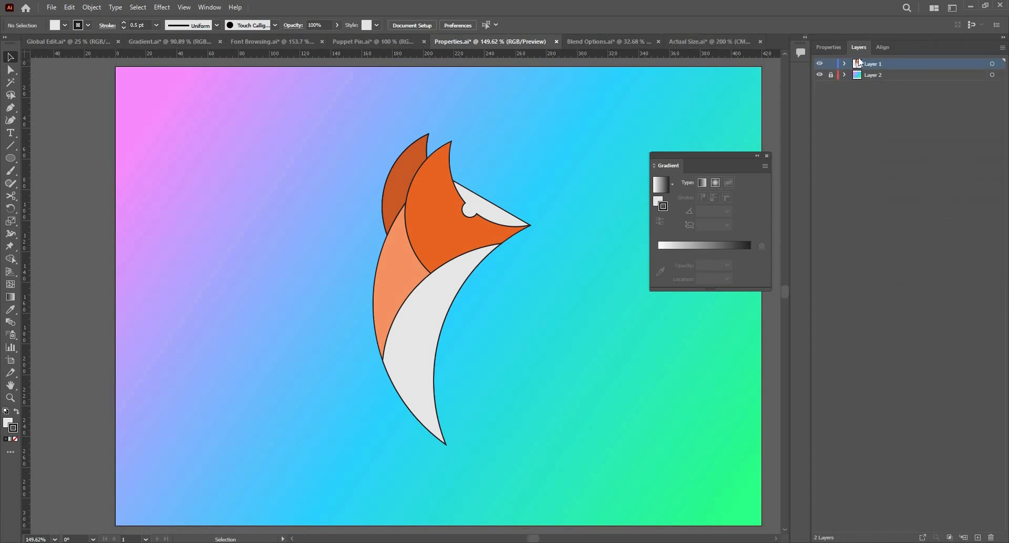
left_click(831, 75)
left_click(1003, 37)
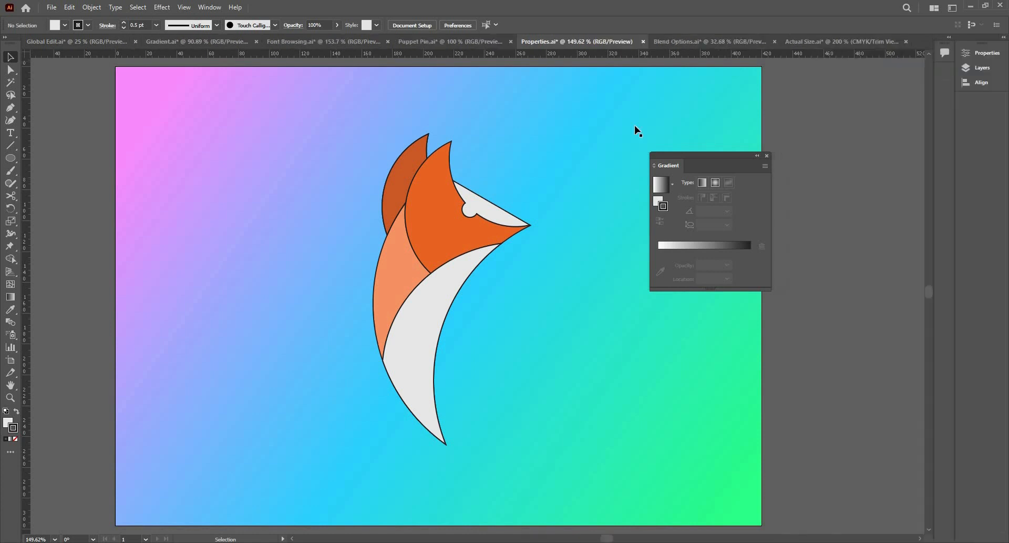
left_click(575, 134)
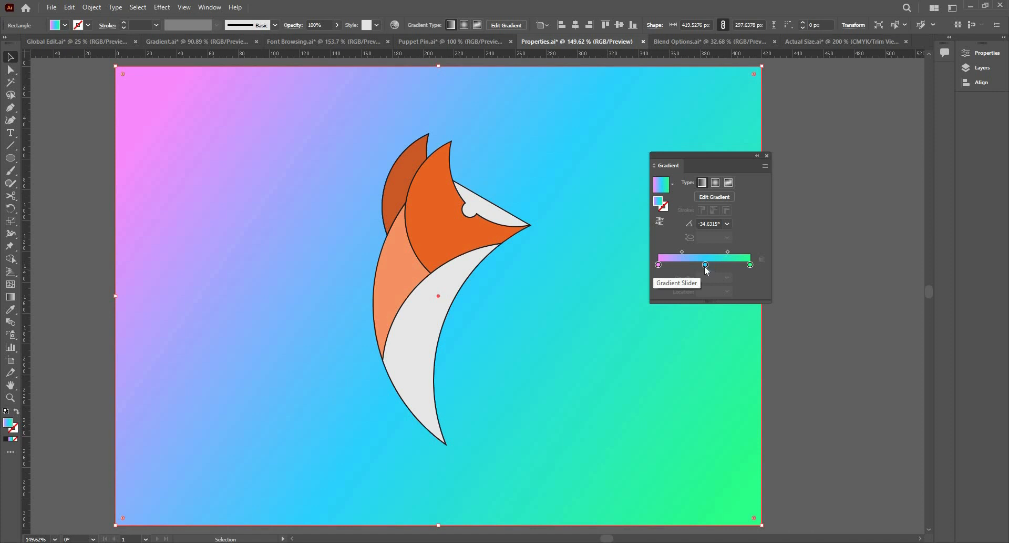
Recolor the background gradient's middle stop with the dark gray sampled from the canvas
left_click(705, 266)
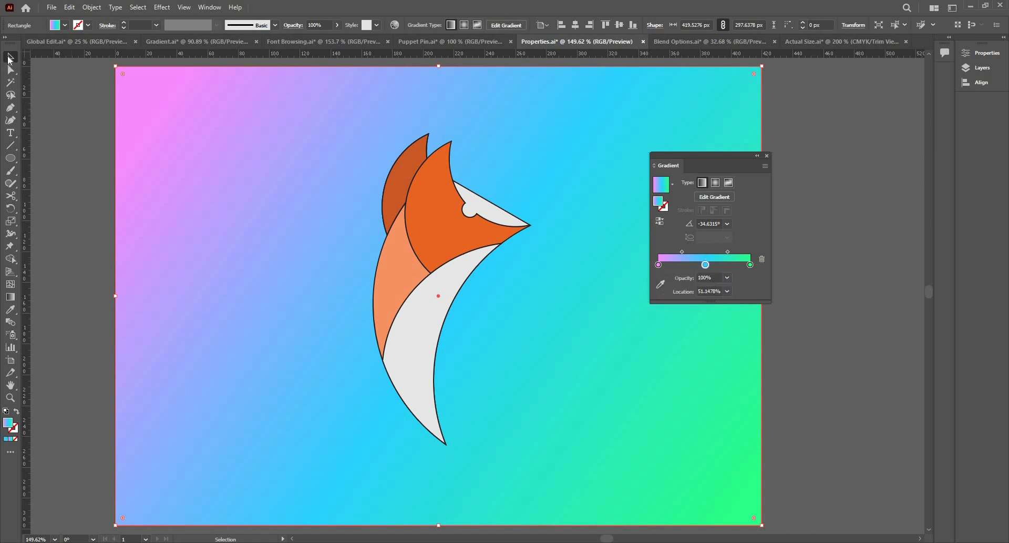
left_click(661, 283)
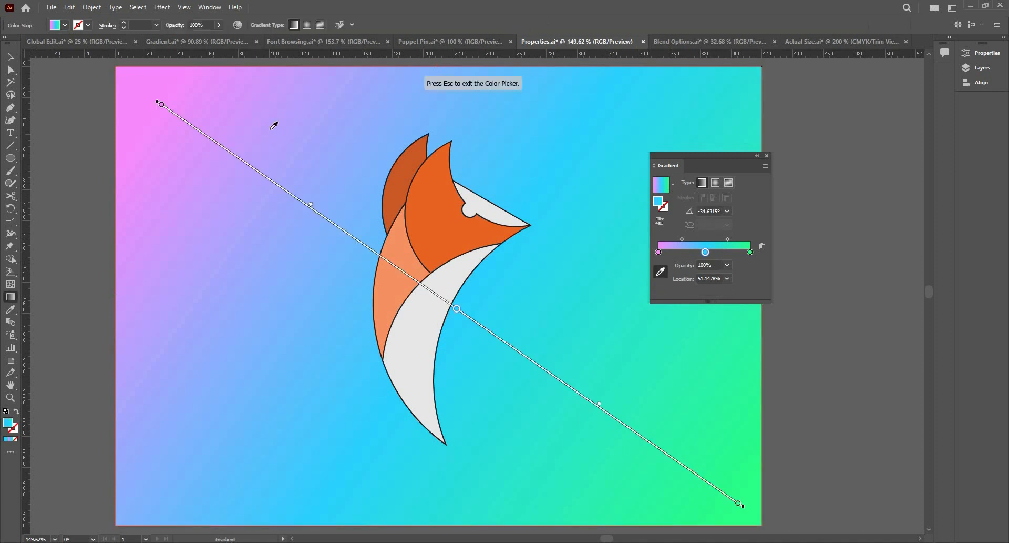
scroll(358, 200, "down", 2)
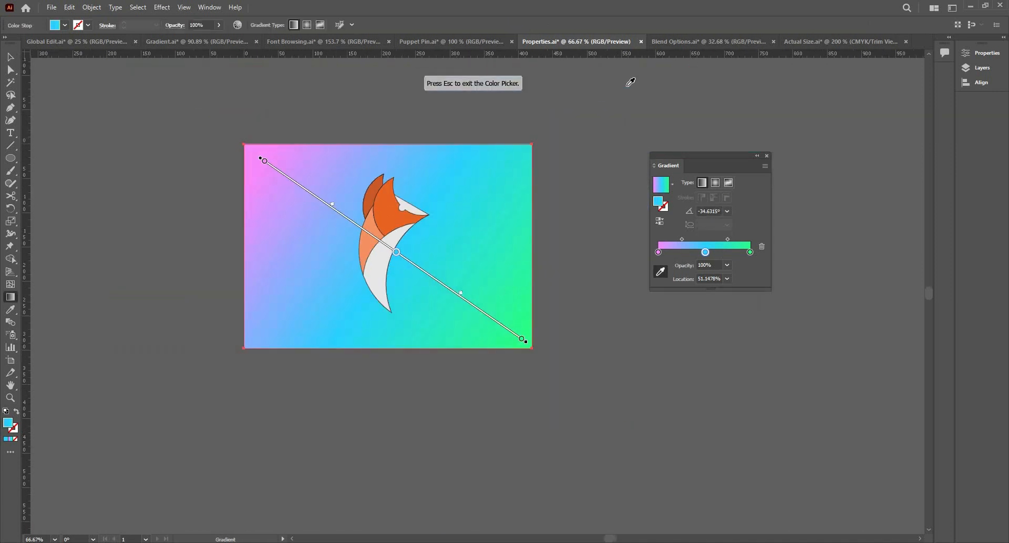
left_click(403, 243)
scroll(368, 255, "up", 2)
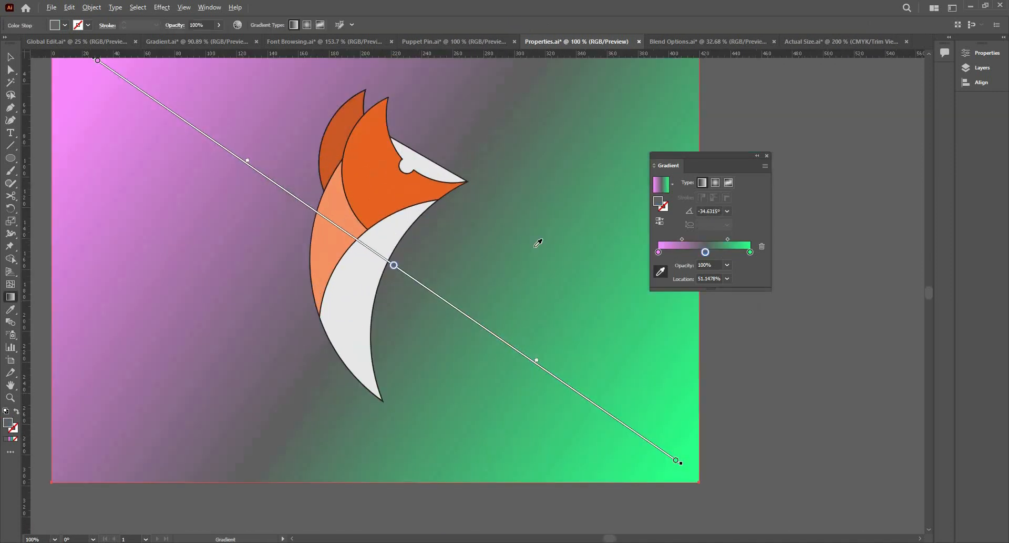
Try several blue swatches on the background gradient's middle stop, and settle on the bright light blue
double_click(706, 253)
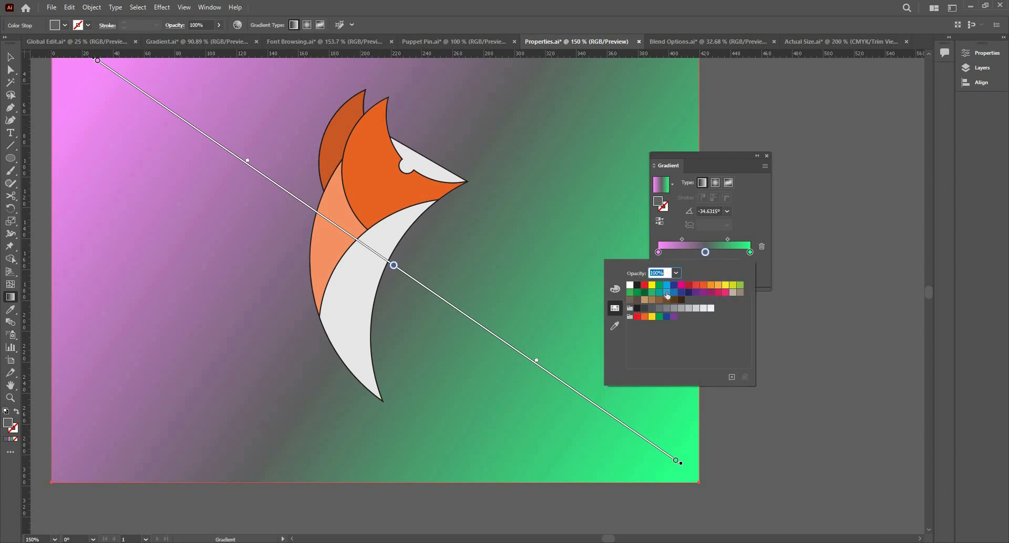
left_click(667, 292)
left_click(681, 292)
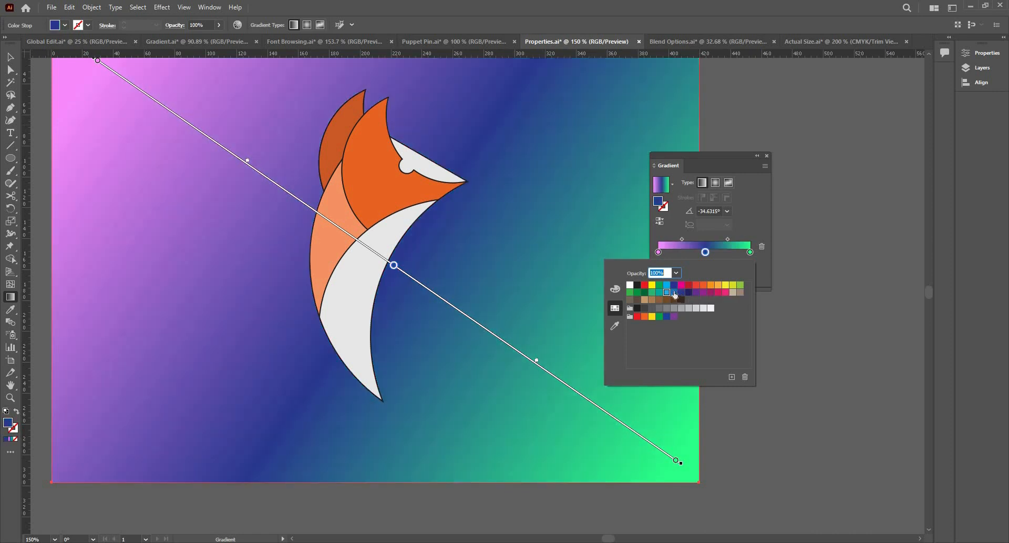
left_click(666, 285)
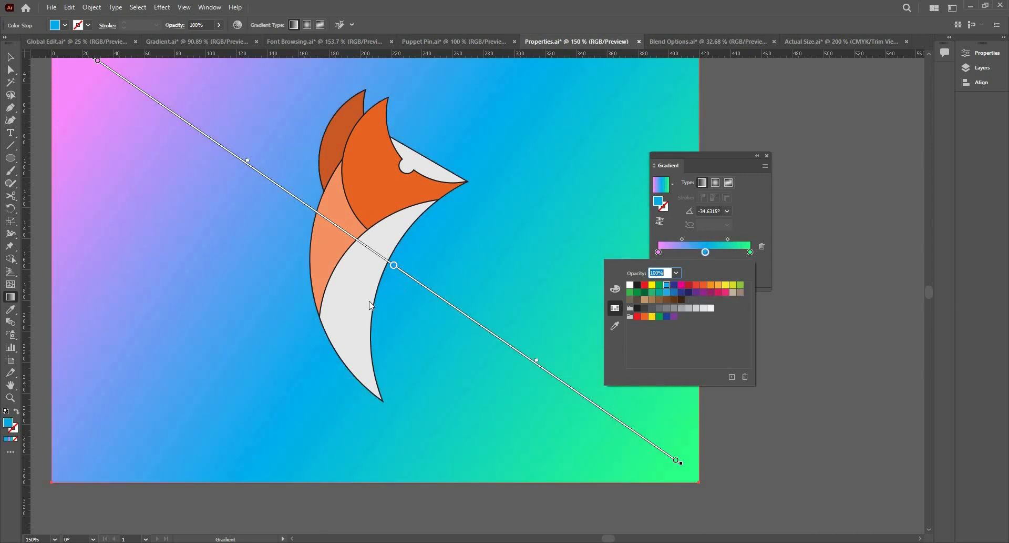
left_click(11, 59)
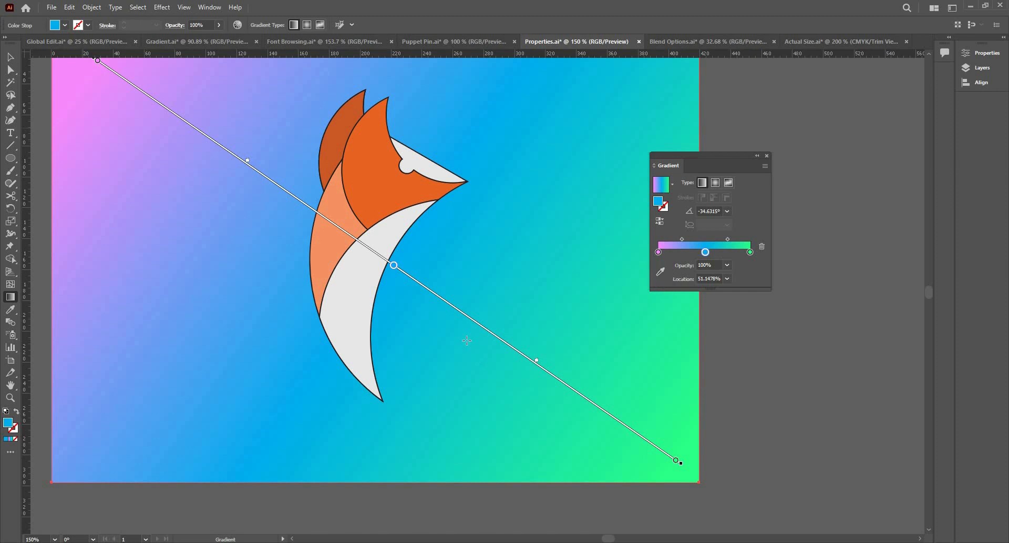
Move the blue middle stop of the background gradient to about 52% with the Gradient tool
scroll(482, 354, "down", 1)
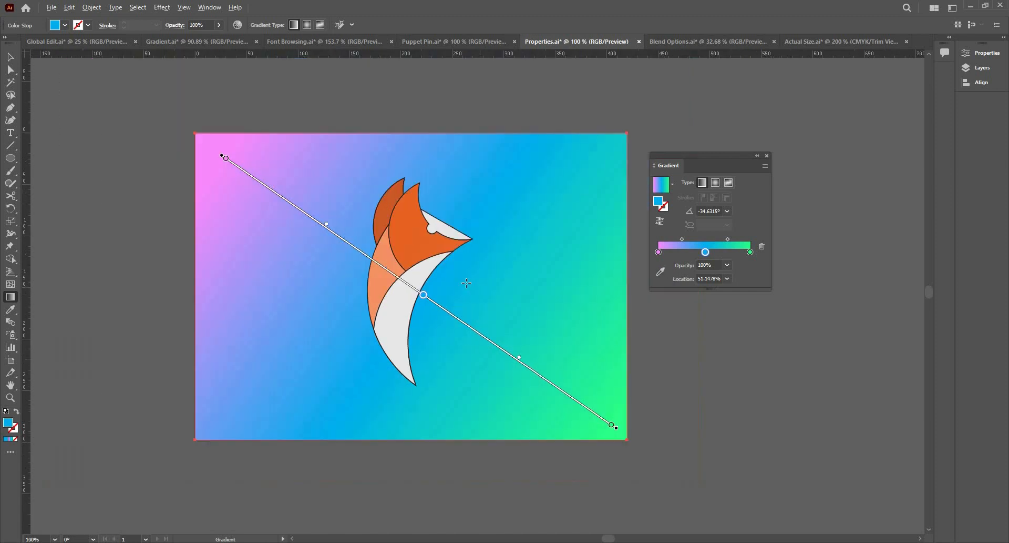
left_click(658, 251)
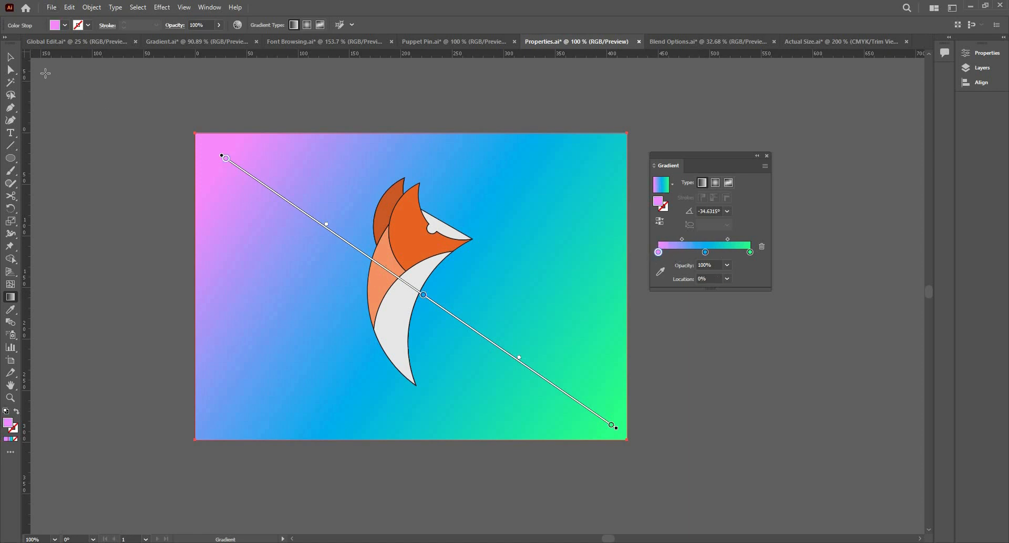
key("v")
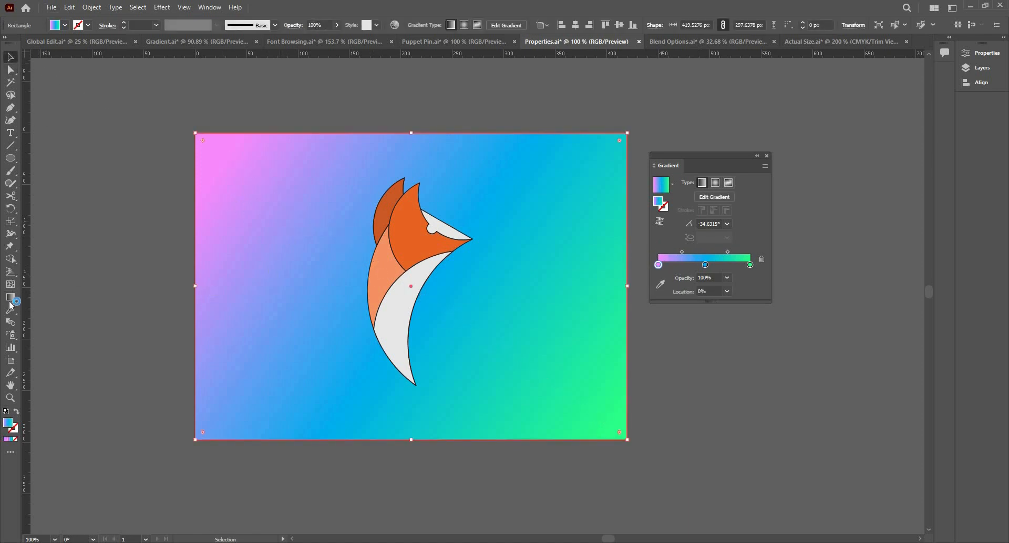
key("g")
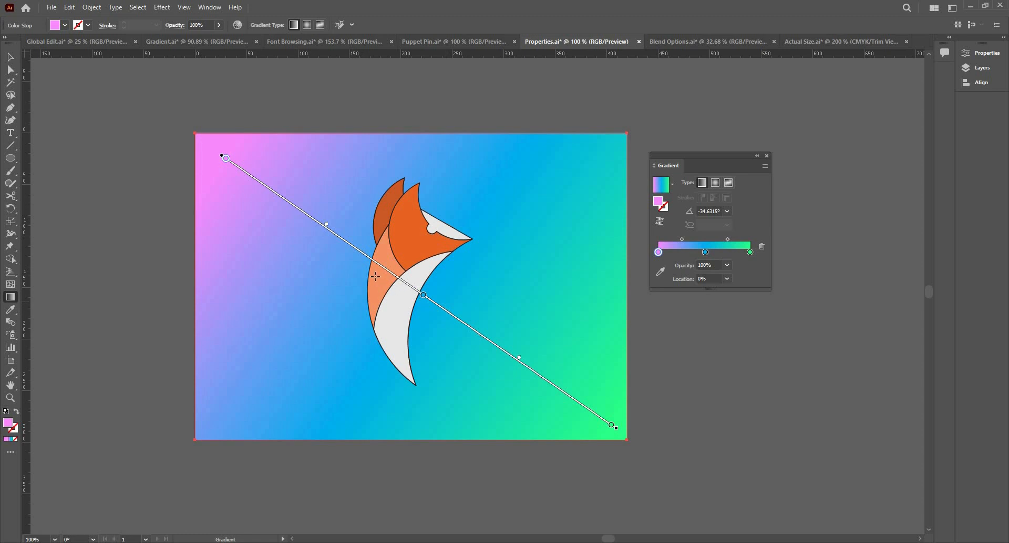
left_click(399, 277)
mouse_move(399, 277)
left_mouse_down()
mouse_move(455, 310)
mouse_move(451, 324)
mouse_move(421, 309)
left_mouse_up()
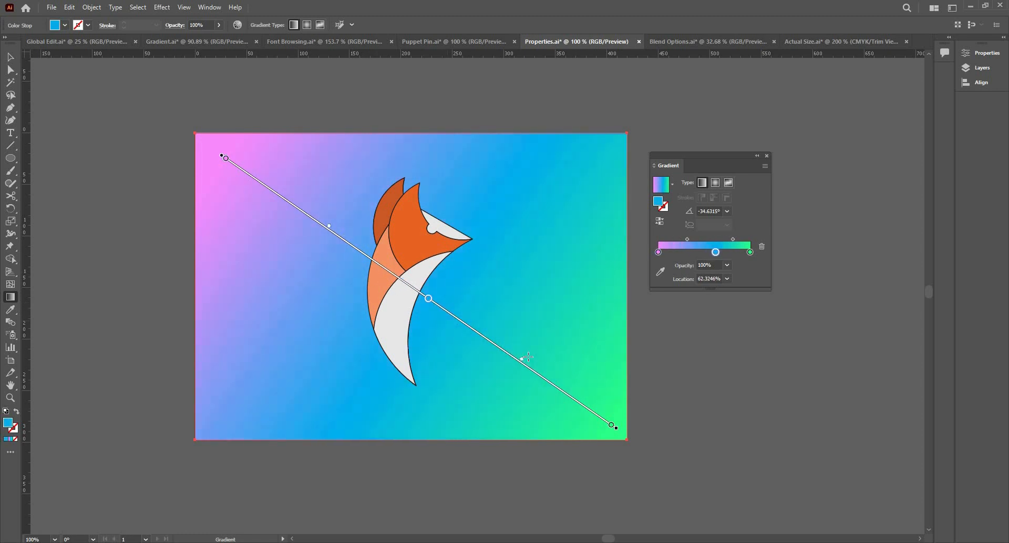
Adjust the gradient midpoints on both sides of the blue stop, and move that stop to about 51%
mouse_move(523, 360)
left_mouse_down()
mouse_move(428, 299)
mouse_move(531, 371)
left_mouse_up()
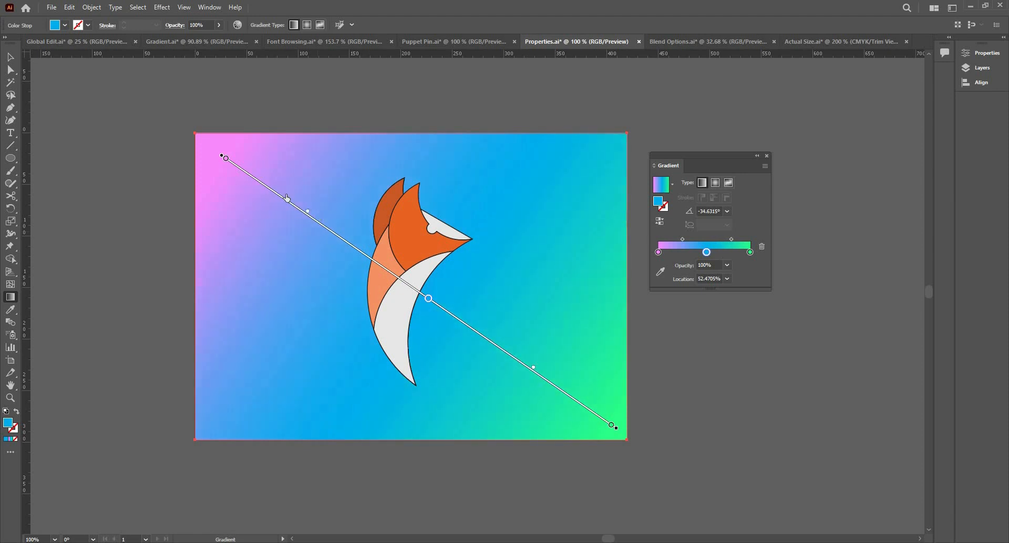
mouse_move(308, 211)
left_mouse_down()
mouse_move(341, 238)
mouse_move(333, 229)
left_mouse_up()
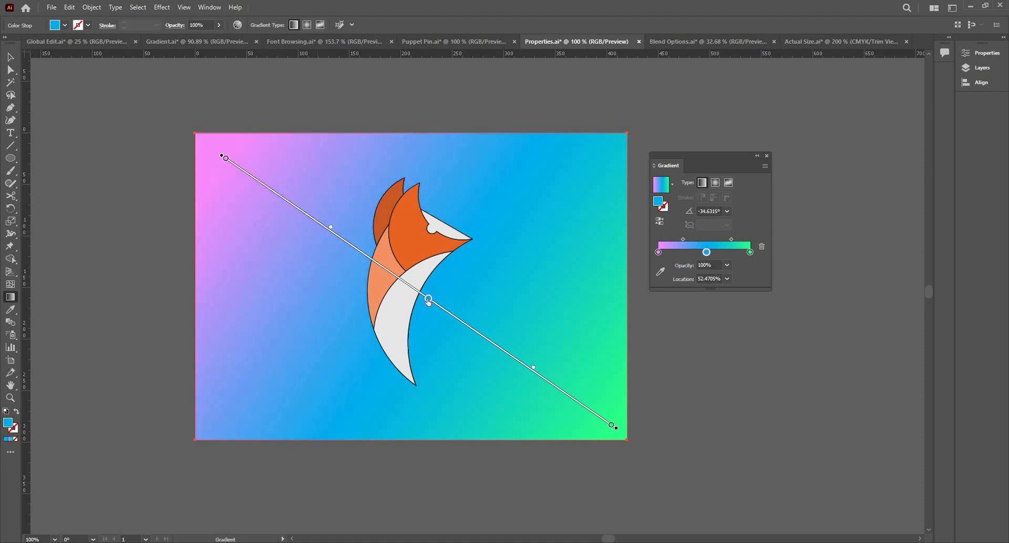
mouse_move(428, 300)
left_mouse_down()
mouse_move(330, 242)
mouse_move(435, 316)
mouse_move(328, 225)
left_mouse_up()
Shift the gradient line diagonally so its green end extends past the background's lower-right corner, and close the gradient settings
mouse_move(220, 196)
left_mouse_down()
mouse_move(211, 236)
mouse_move(218, 226)
left_mouse_up()
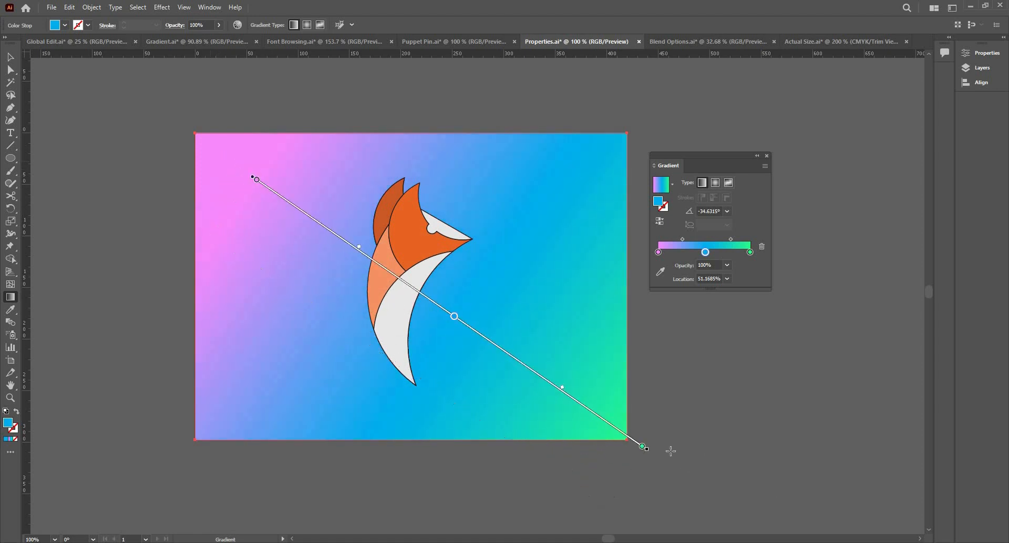
left_click_drag(648, 450, 534, 370)
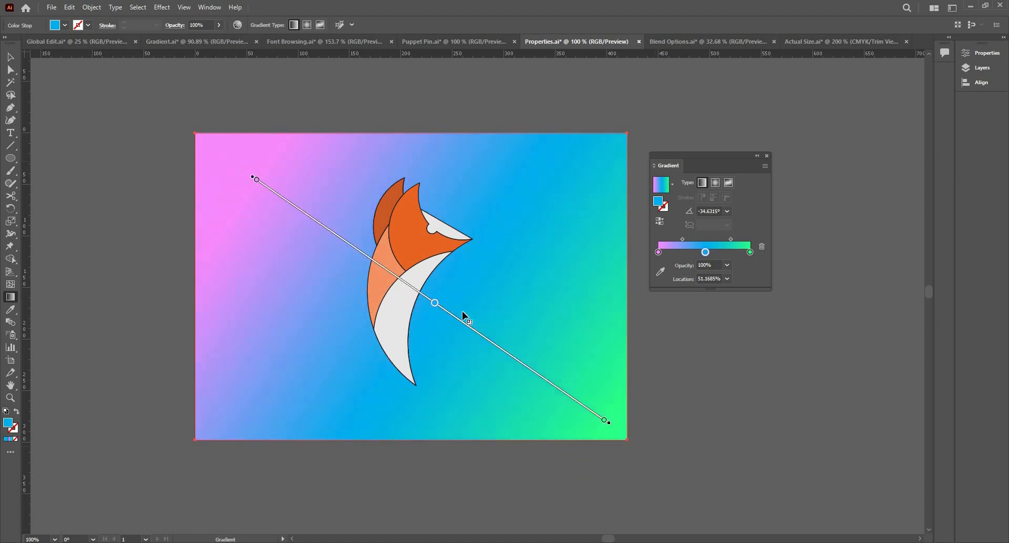
mouse_move(345, 225)
left_mouse_down()
mouse_move(340, 240)
mouse_move(711, 492)
mouse_move(336, 257)
mouse_move(254, 190)
mouse_move(279, 207)
mouse_move(266, 184)
mouse_move(645, 444)
left_mouse_up()
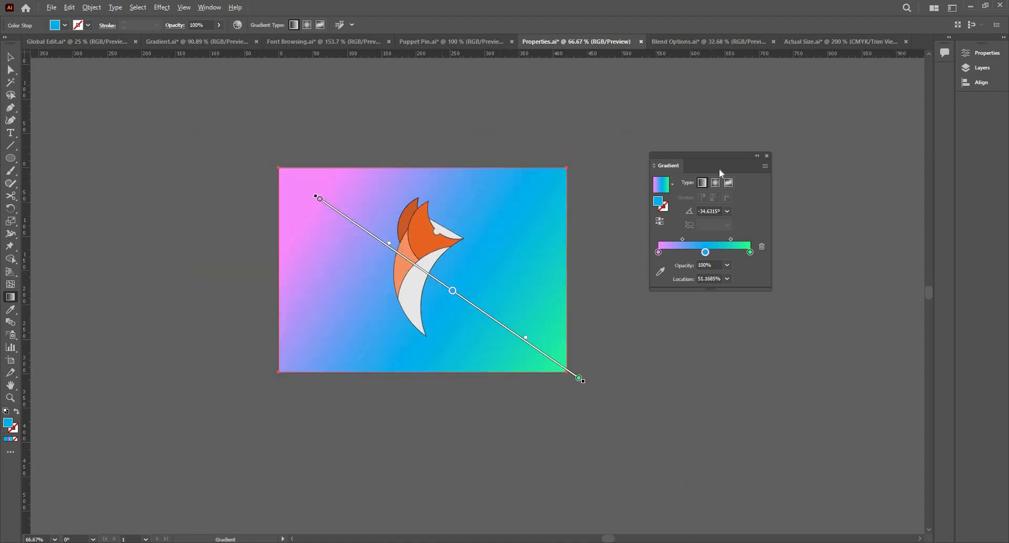
key("ctrl")
left_click(766, 154)
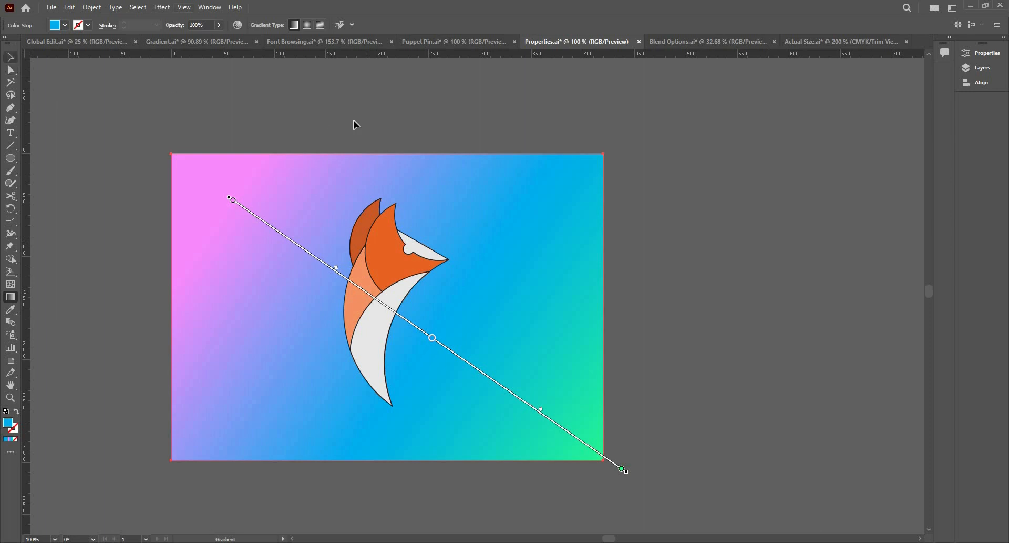
Fit the whole artboard in view and show the fox artwork in Outline mode with the background deselected
key("v")
key("ctrl+0")
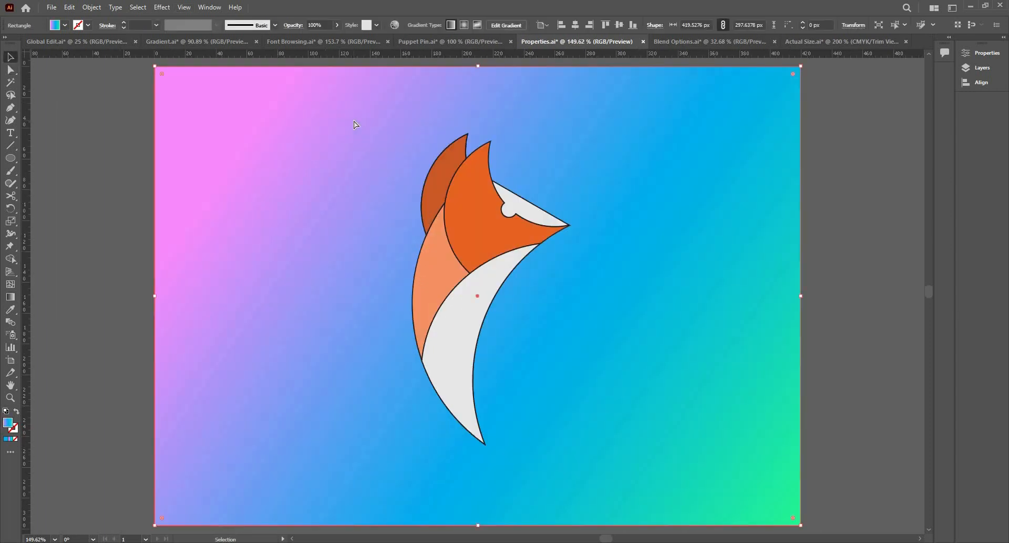
key("ctrl+y")
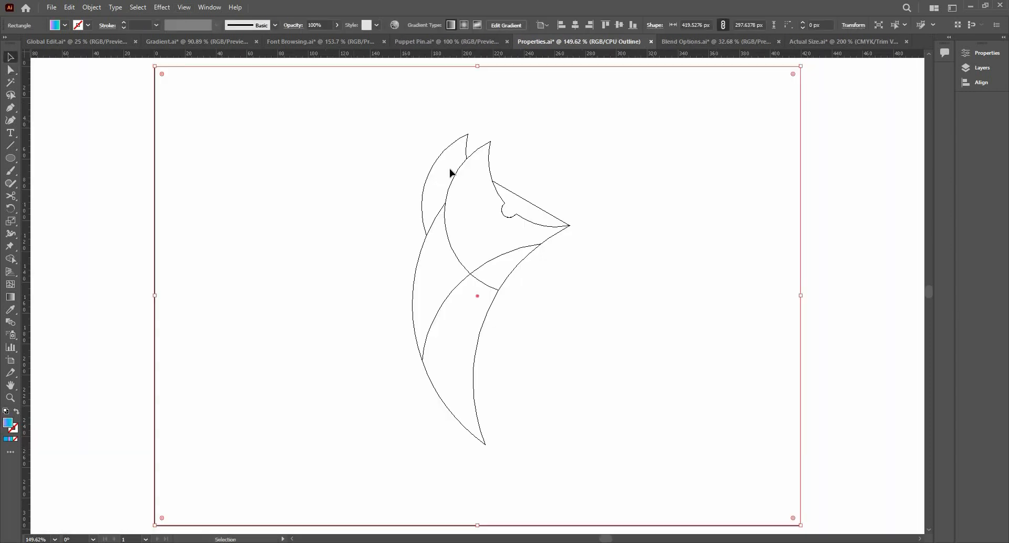
left_click(477, 182)
Inspect the outlines meeting at the fox's nose tip up close, selecting the white body path and the orange head path
scroll(520, 207, "up", 4)
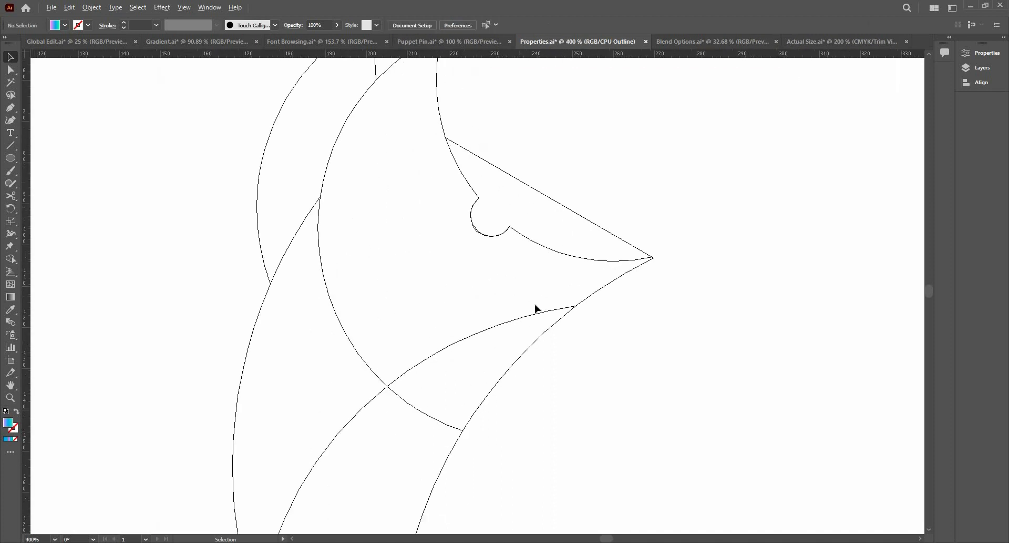
scroll(596, 308, "up", 2)
left_click(597, 301)
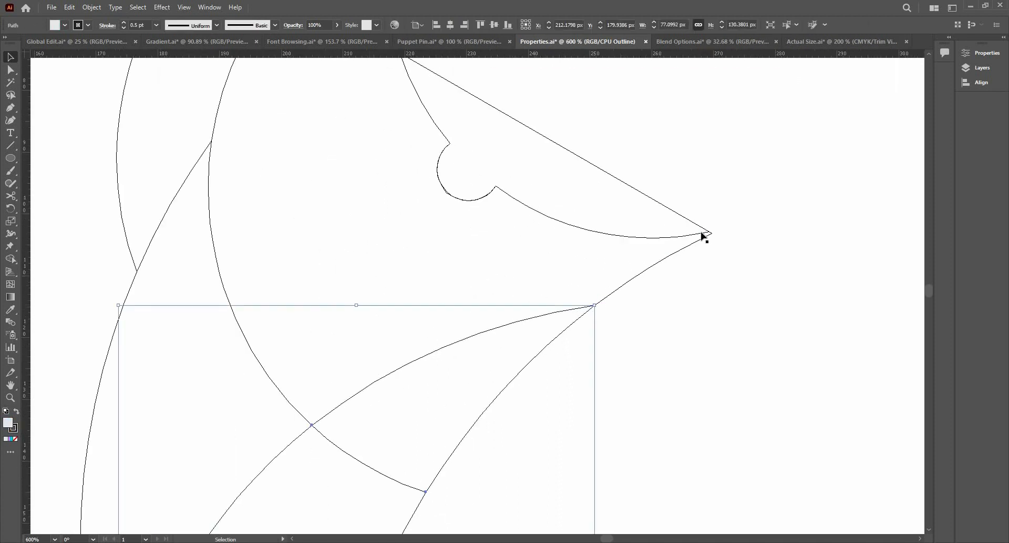
scroll(736, 267, "up", 5)
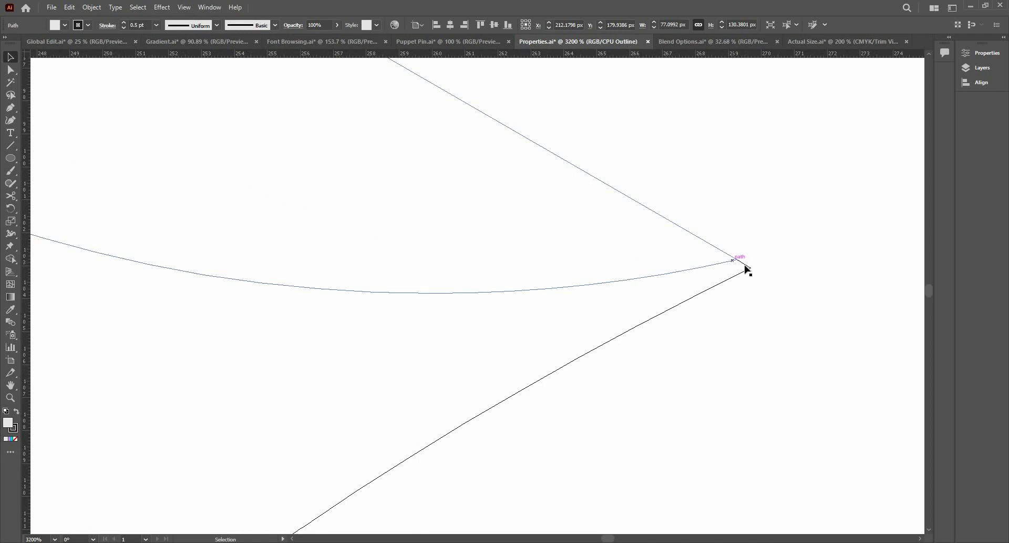
left_click(747, 269)
left_click(651, 277)
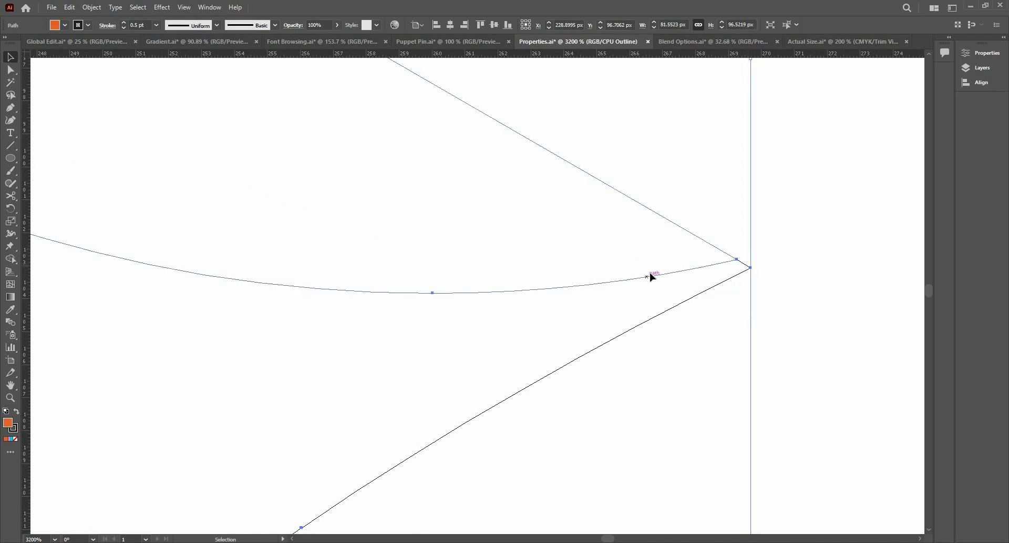
Return the artwork to Preview mode and examine the filled snout and eye area of the selected orange head
scroll(651, 277, "down", 3)
scroll(651, 277, "down", 2)
key("ctrl+y")
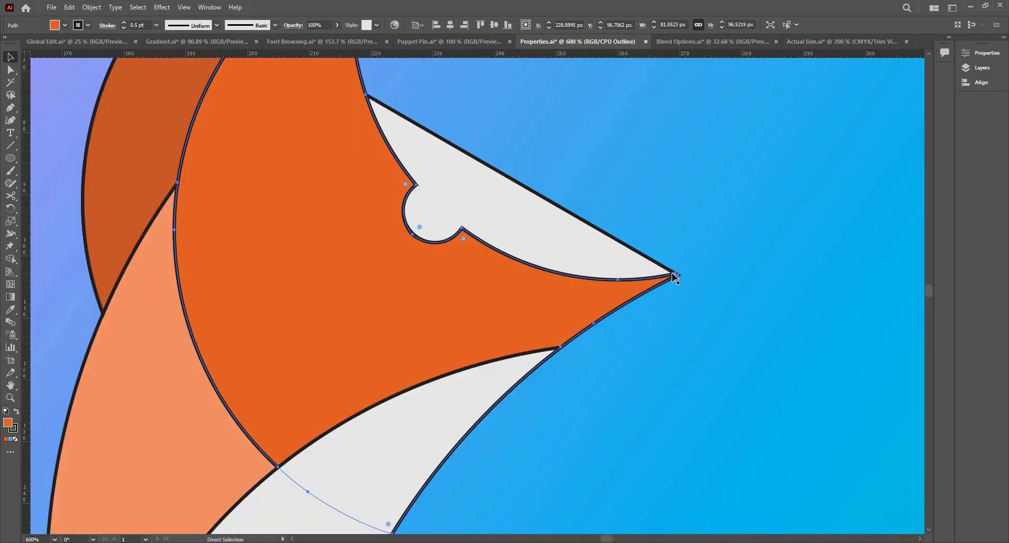
scroll(690, 264, "up", 2)
scroll(689, 266, "down", 4)
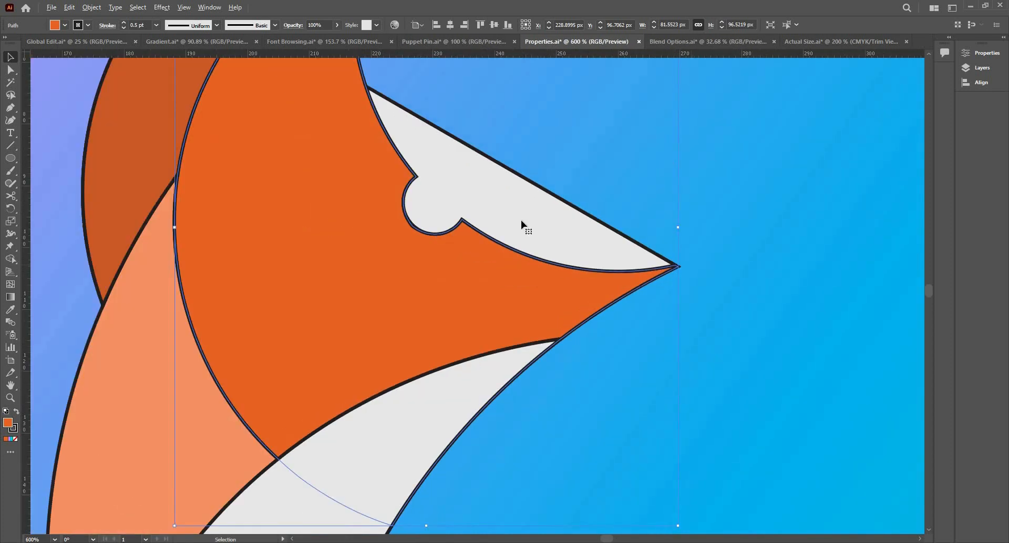
left_click_drag(457, 242, 425, 229)
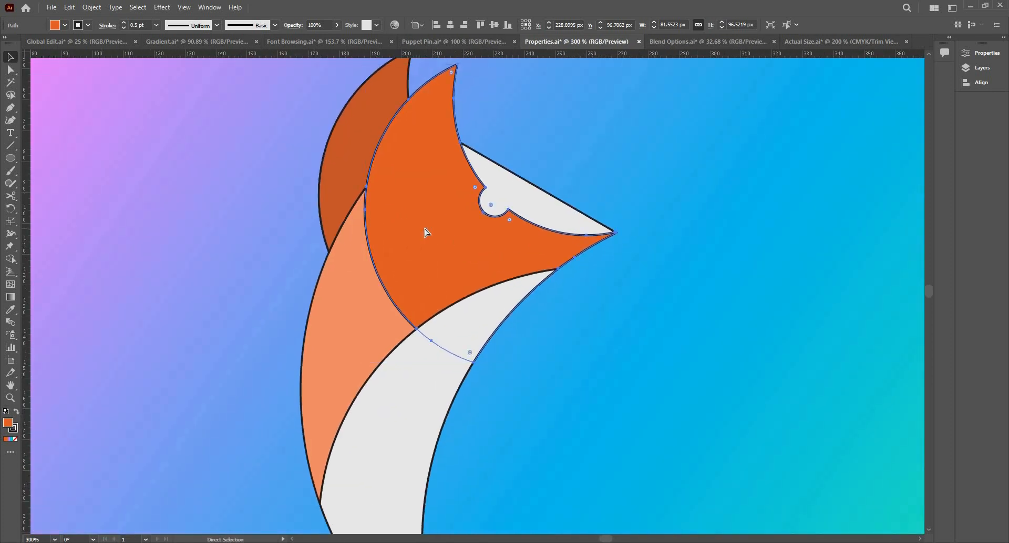
Compare the fox head in Outline and Preview modes, ending in Preview with the full artboard fitted and nothing selected
key("ctrl+y")
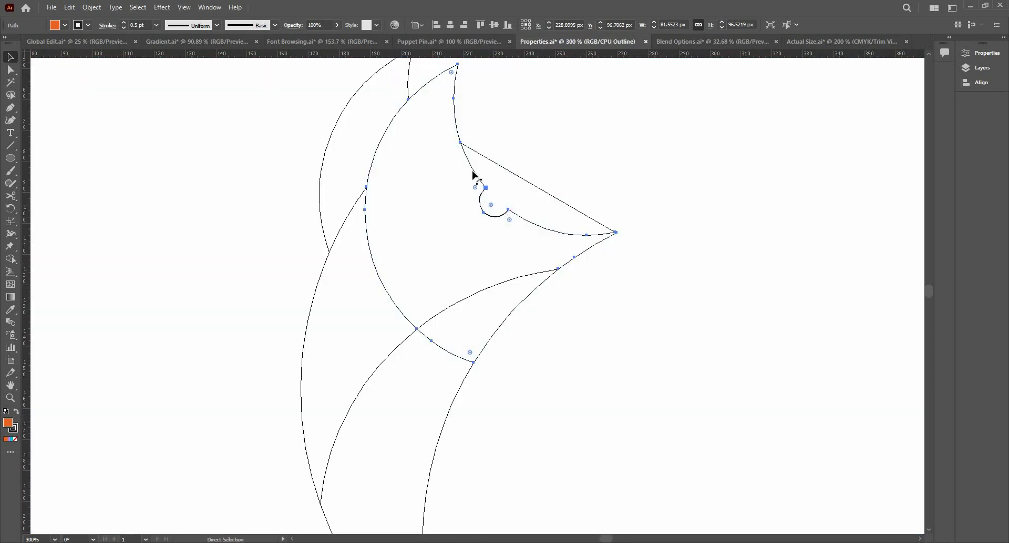
key("ctrl+y")
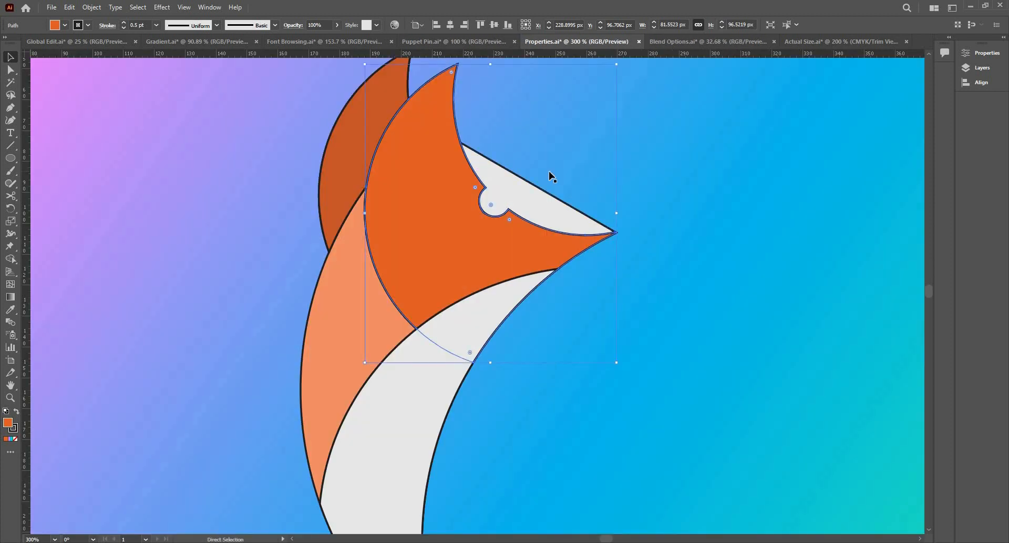
key("ctrl+0")
left_click(559, 234)
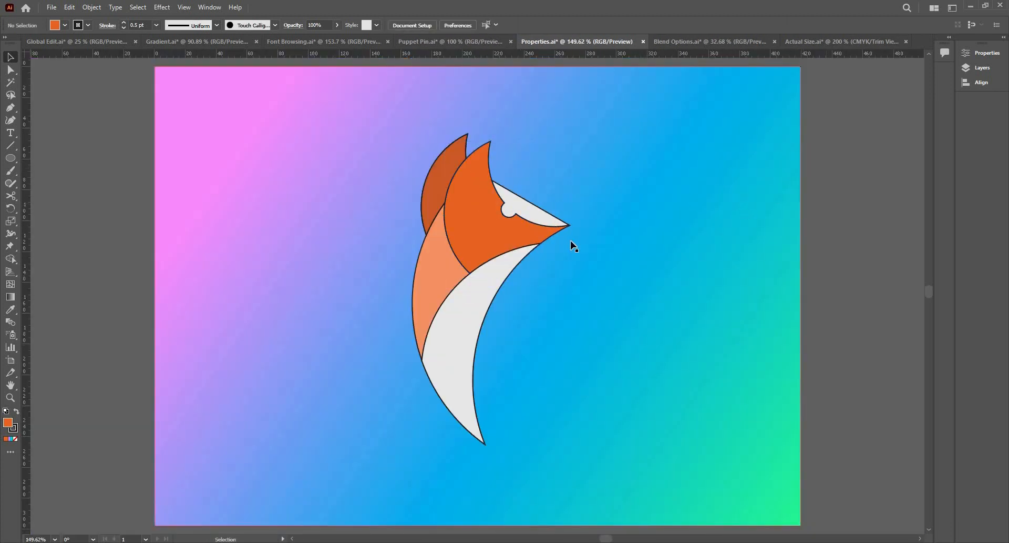